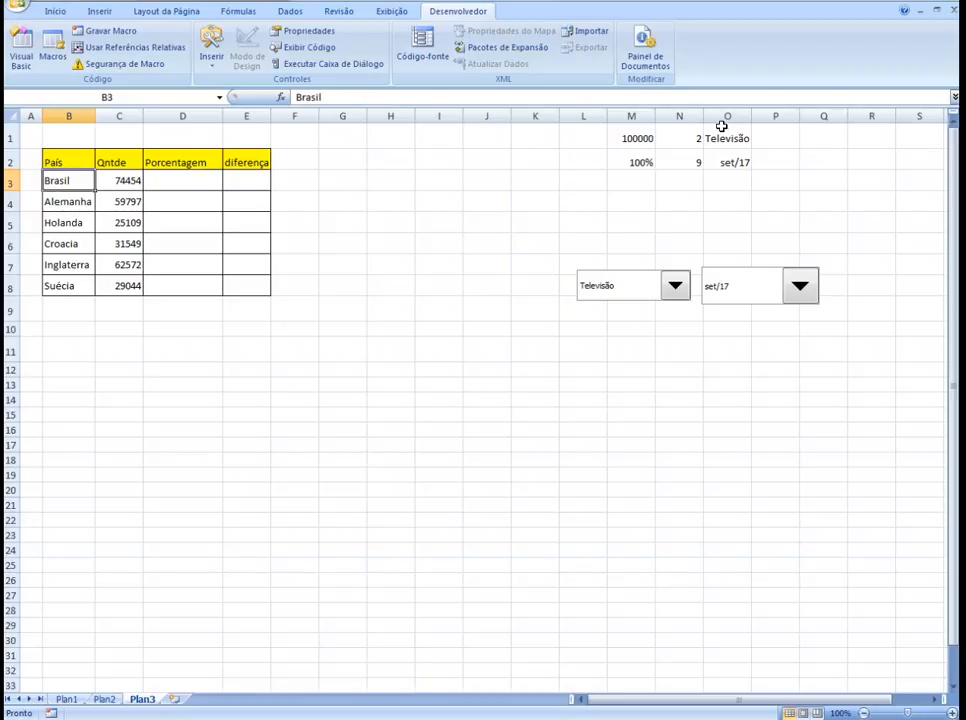
Step: Inspect the lookup formulas in O1 and O2, and set the sales channel selector to Celular
{"action": "left_click", "coordinate": [735, 138]}
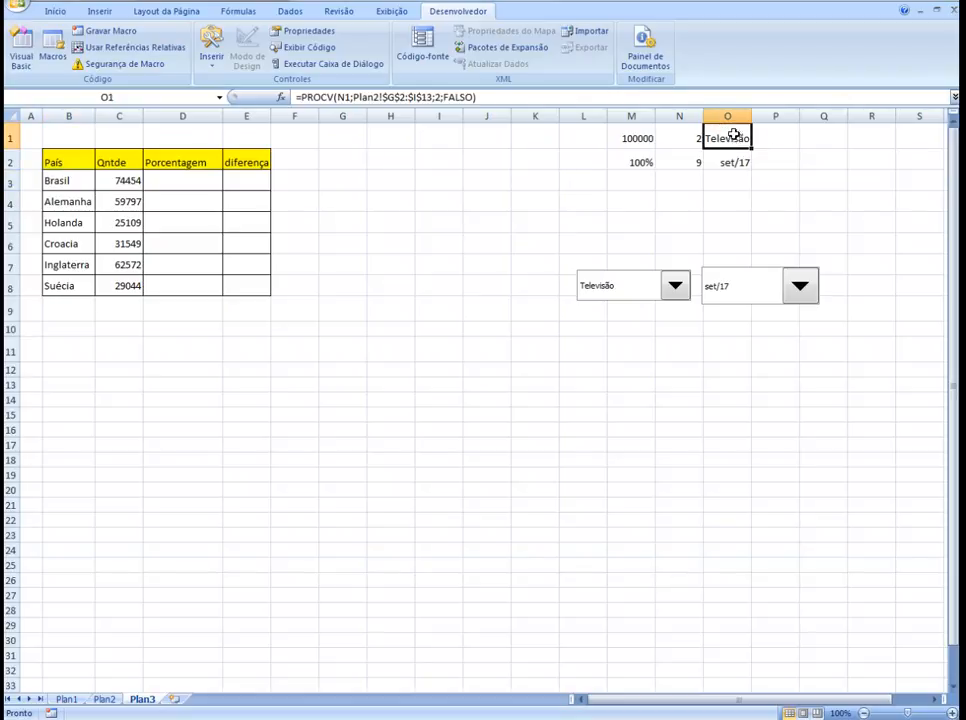
{"action": "left_click", "coordinate": [738, 165]}
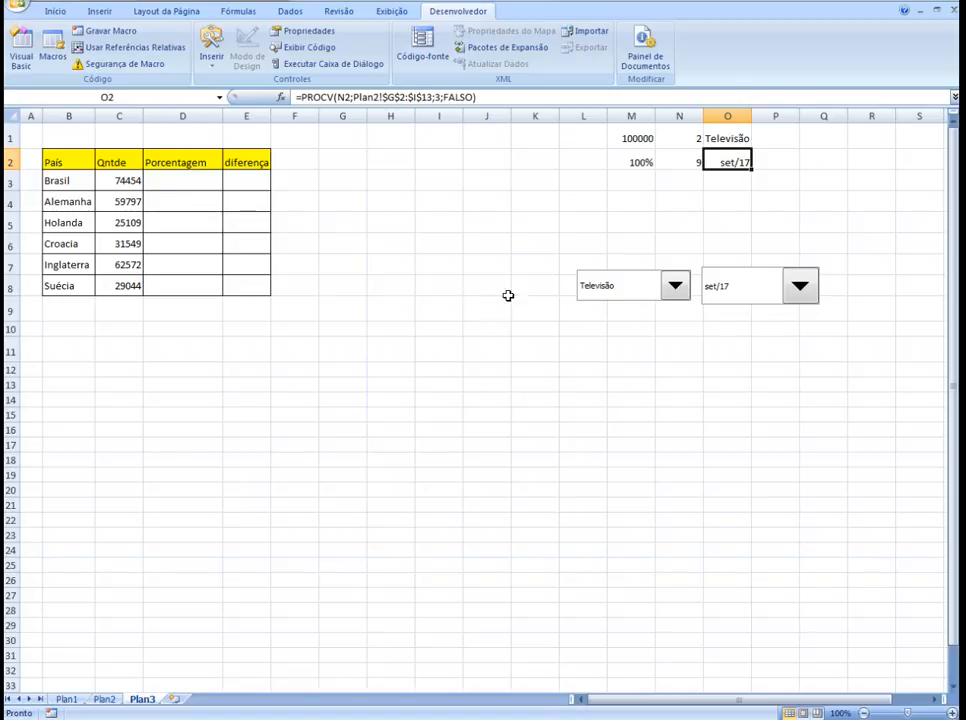
{"action": "left_click", "coordinate": [676, 292]}
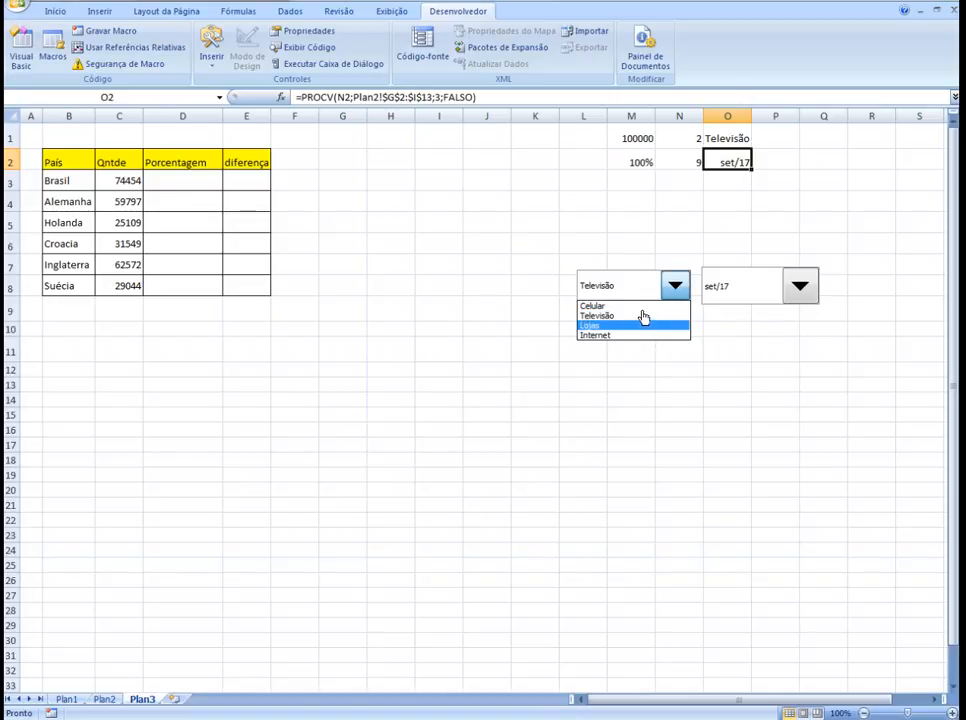
{"action": "left_click", "coordinate": [634, 313]}
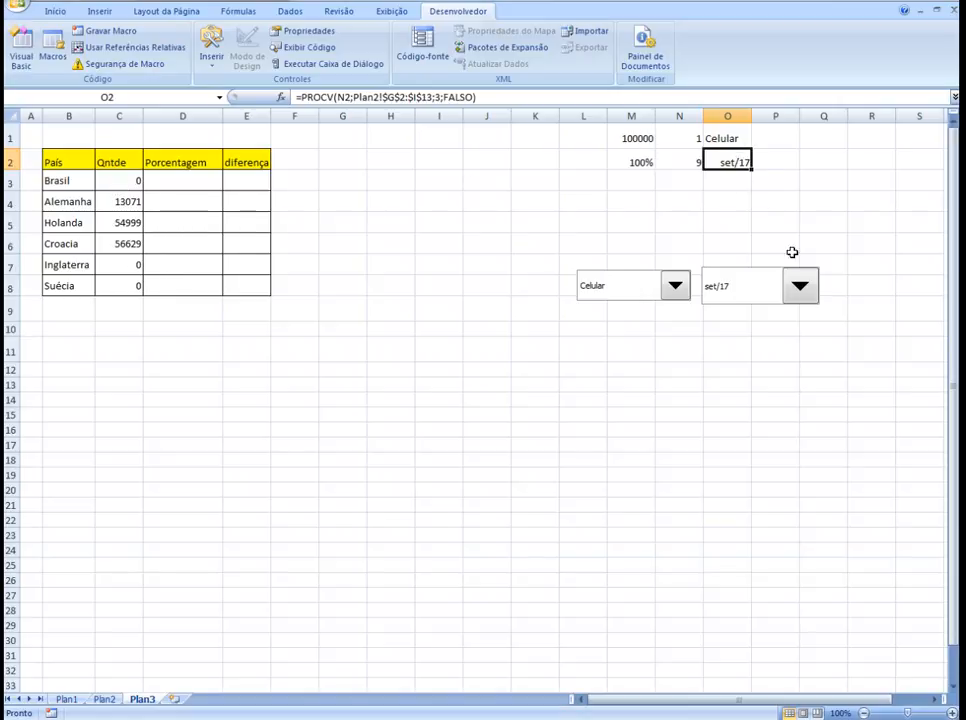
Step: Try abr/17 and set/17 in the month selector, ending with dez/17 selected
{"action": "left_click", "coordinate": [803, 296]}
{"action": "left_click", "coordinate": [792, 345]}
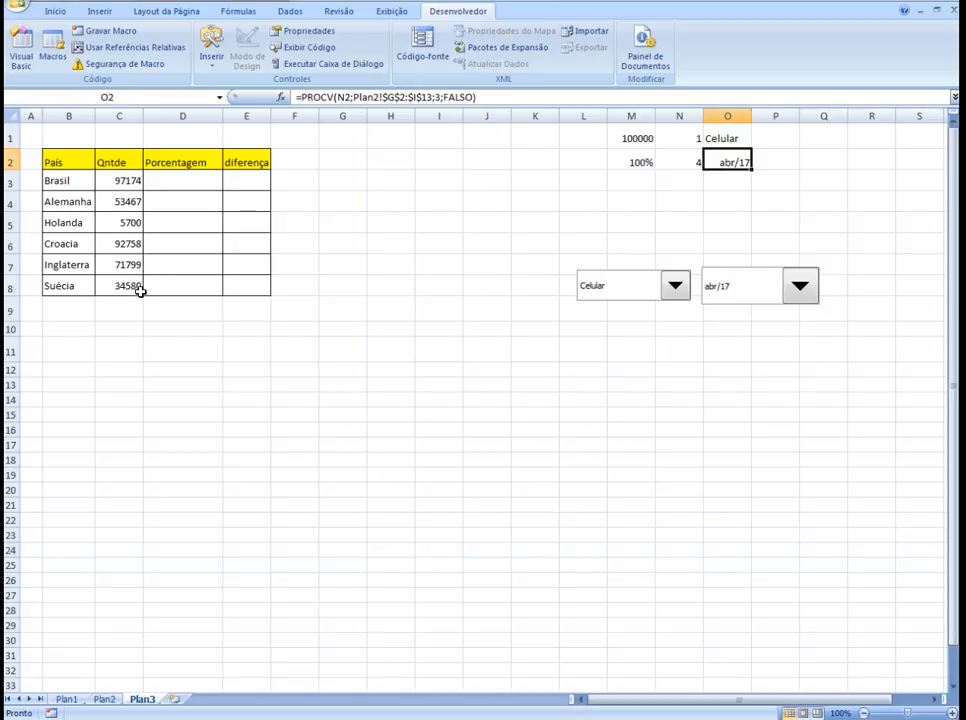
{"action": "left_click", "coordinate": [797, 290]}
{"action": "left_click", "coordinate": [783, 395]}
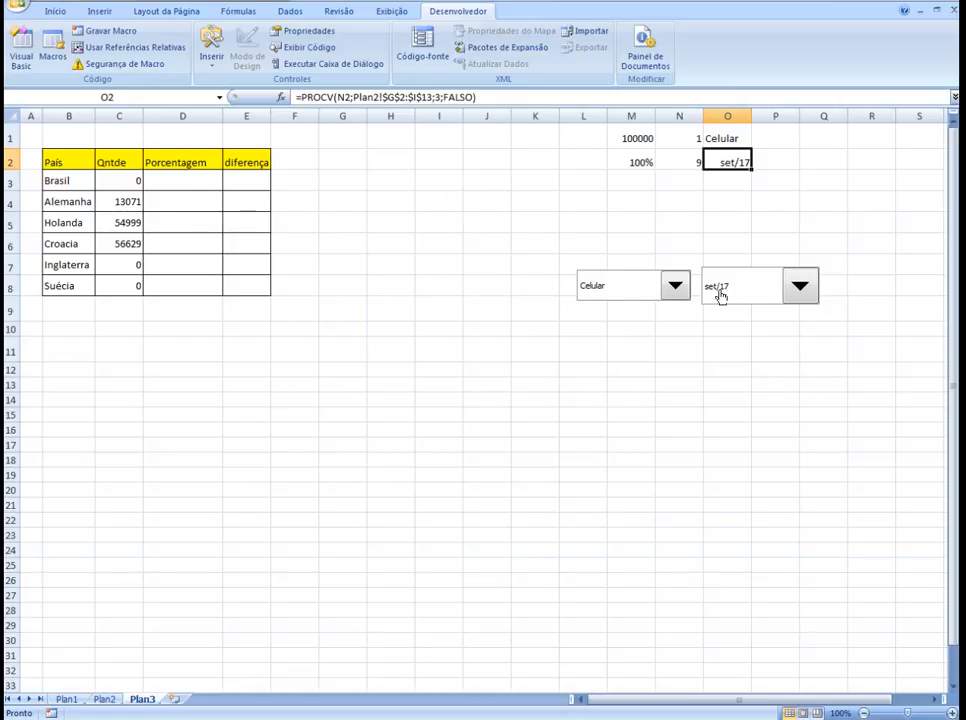
{"action": "left_click", "coordinate": [800, 287]}
{"action": "left_click", "coordinate": [801, 416]}
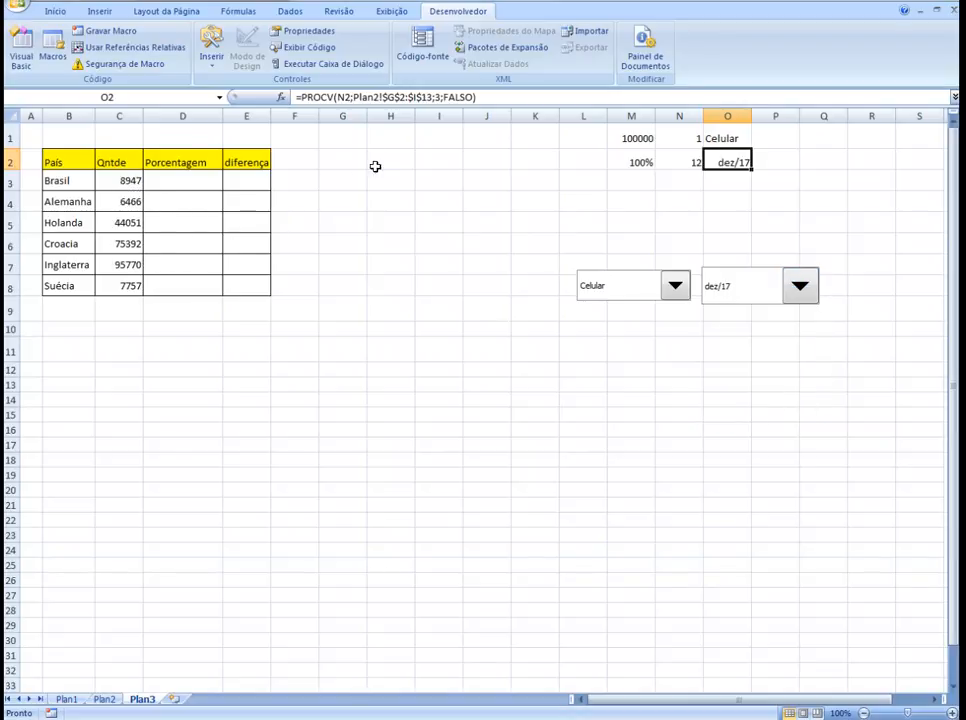
Step: Look over the sales data on Plan2 and the Painel de Indicadores charts on Plan1
{"action": "left_click", "coordinate": [204, 178]}
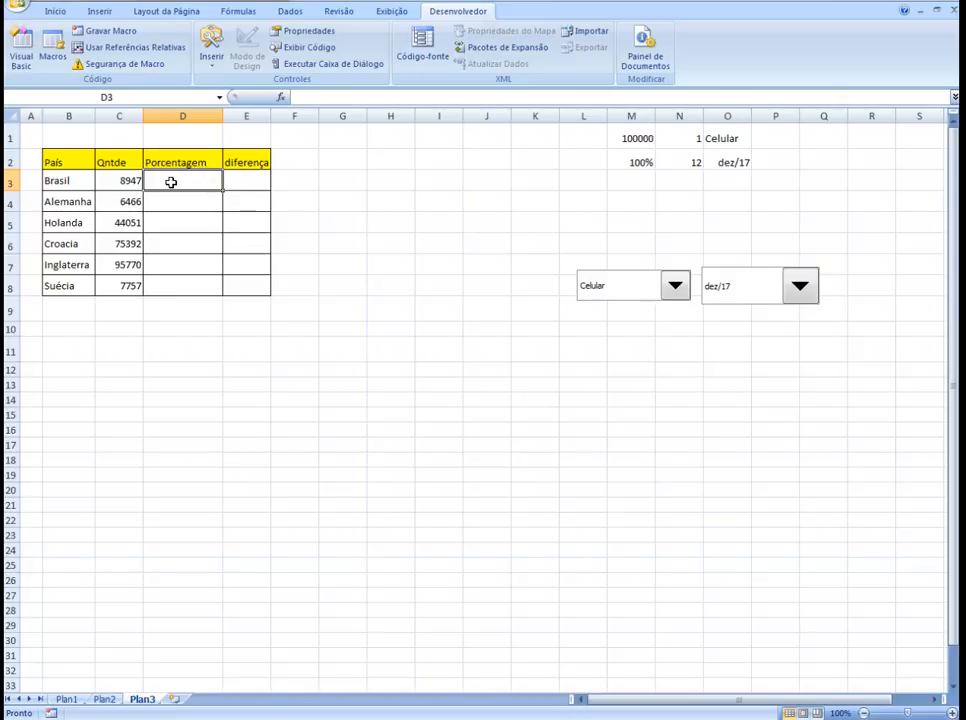
{"action": "left_click", "coordinate": [106, 699]}
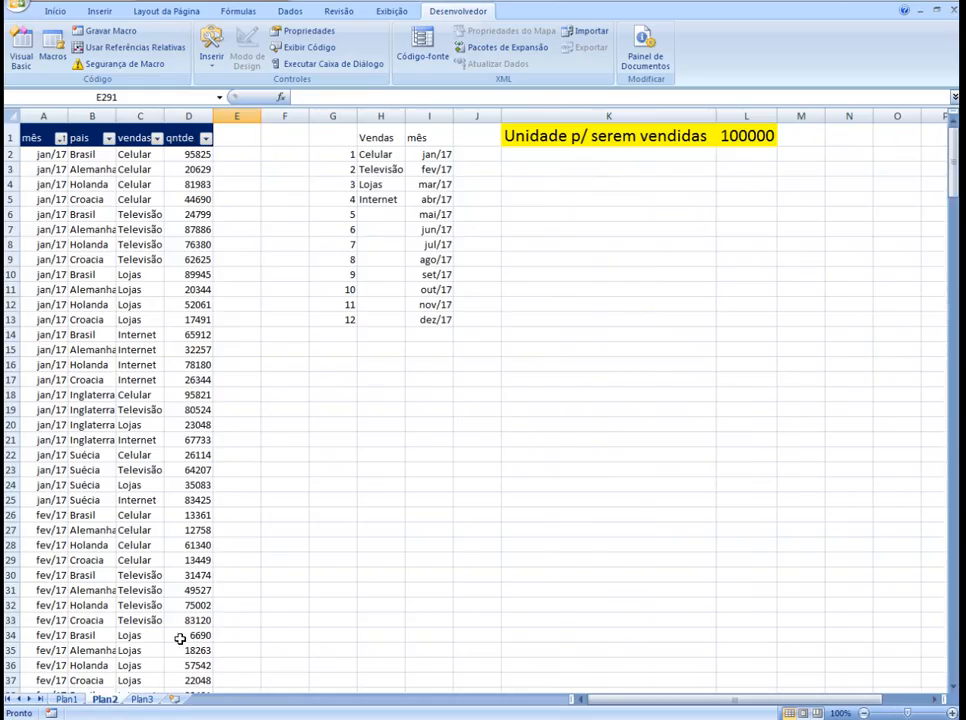
{"action": "left_click", "coordinate": [68, 700]}
{"action": "scroll", "coordinate": [432, 518], "scroll_direction": "down", "scroll_amount": 2}
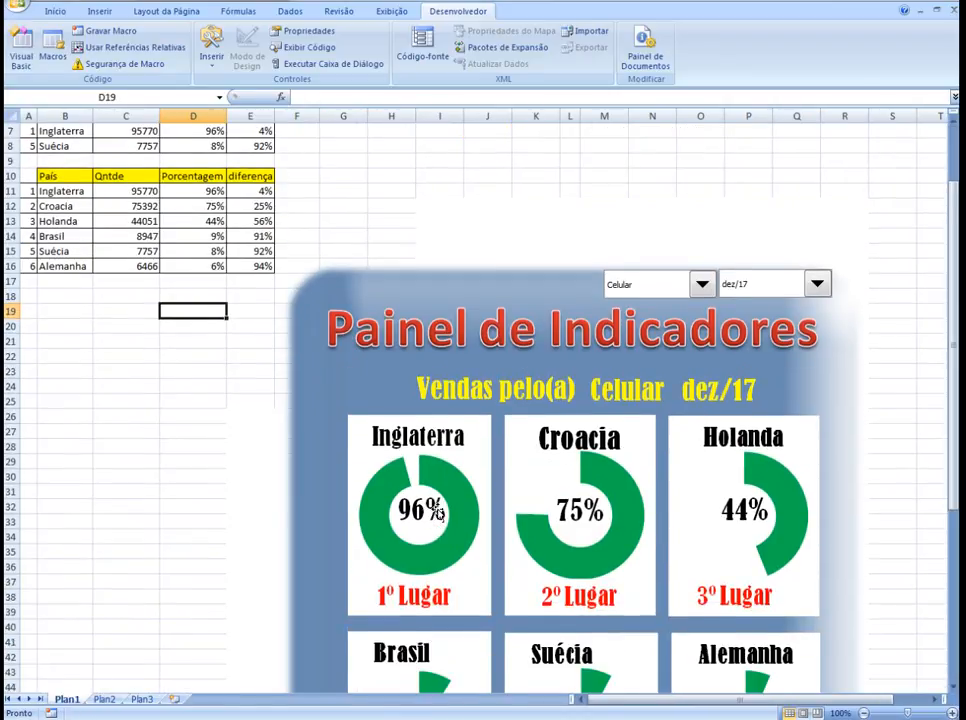
{"action": "scroll", "coordinate": [437, 513], "scroll_direction": "down", "scroll_amount": 1}
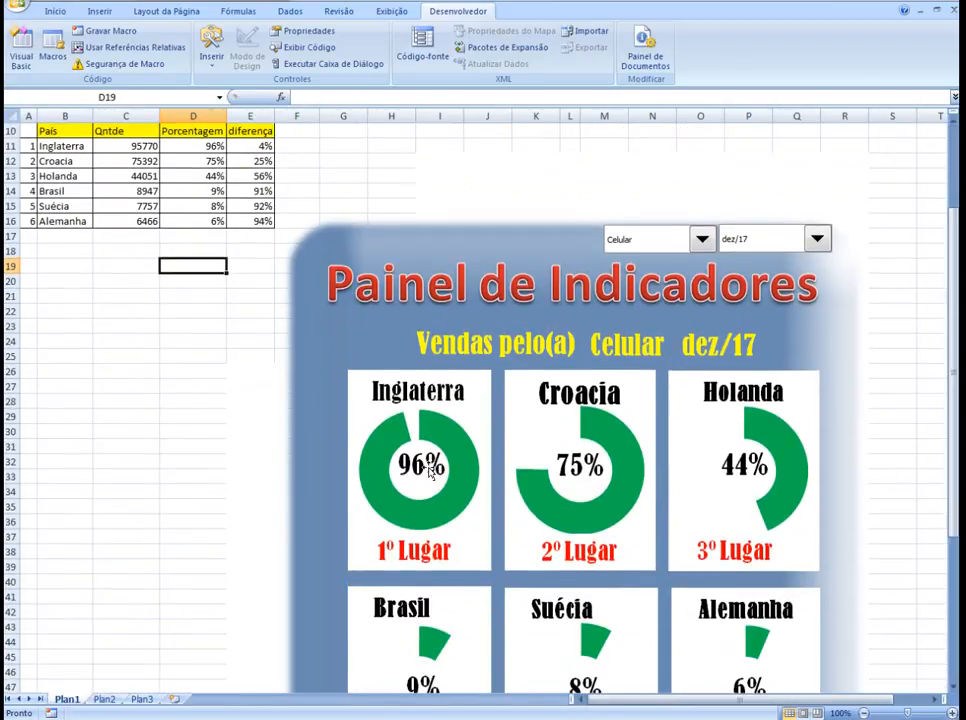
{"action": "scroll", "coordinate": [480, 440], "scroll_direction": "down", "scroll_amount": 1}
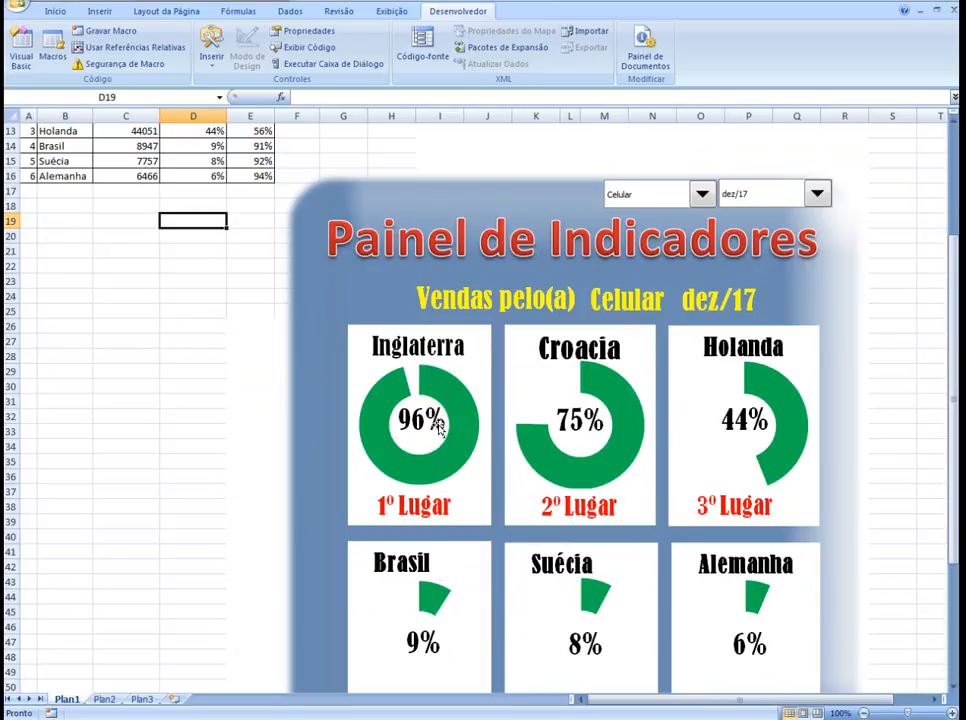
Step: Return to Plan3 and inspect the formula behind Brasil's quantity in C3
{"action": "left_click", "coordinate": [142, 698]}
{"action": "left_click_drag", "start_coordinate": [193, 216], "coordinate": [192, 203]}
{"action": "left_click", "coordinate": [187, 176]}
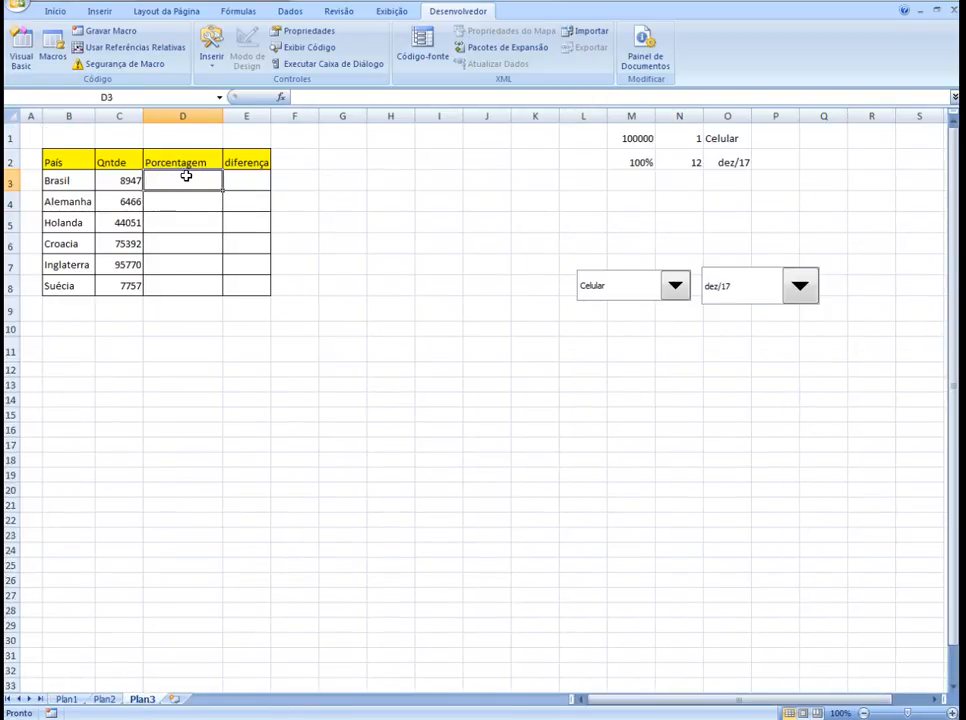
{"action": "left_click", "coordinate": [126, 181]}
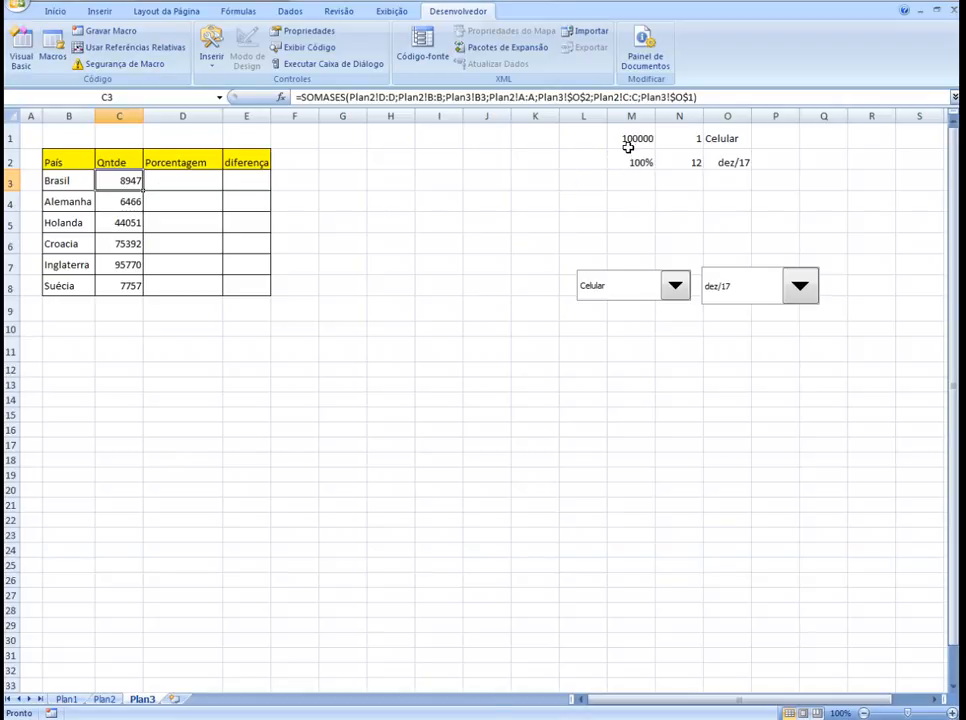
Step: Enter =C3/M1 in D3 to calculate Brasil's percentage
{"action": "left_click", "coordinate": [181, 181]}
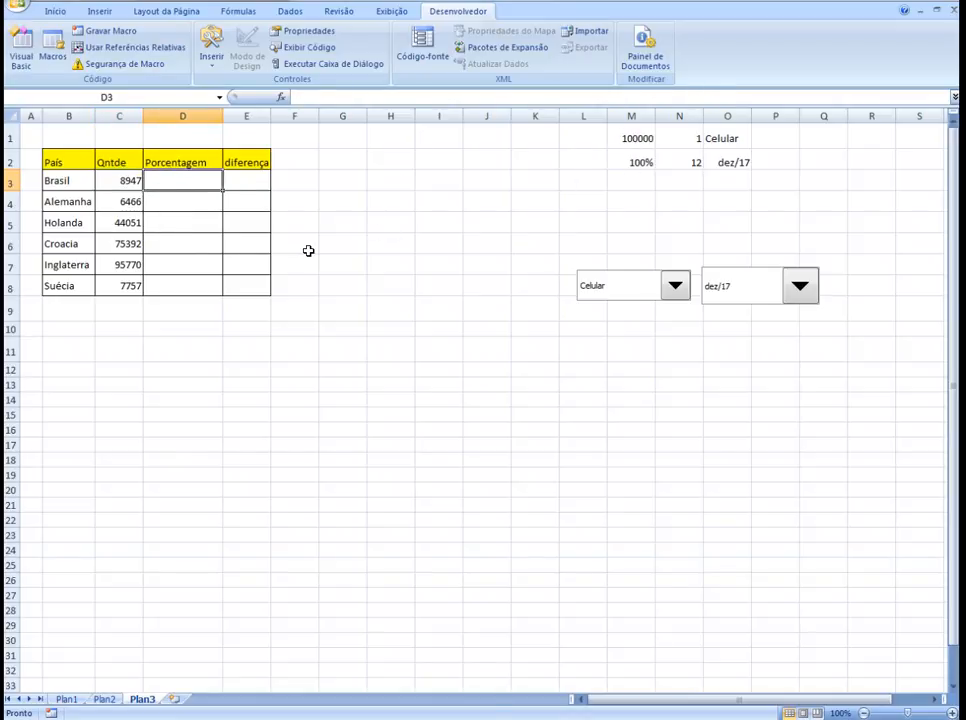
{"action": "type", "text": "="}
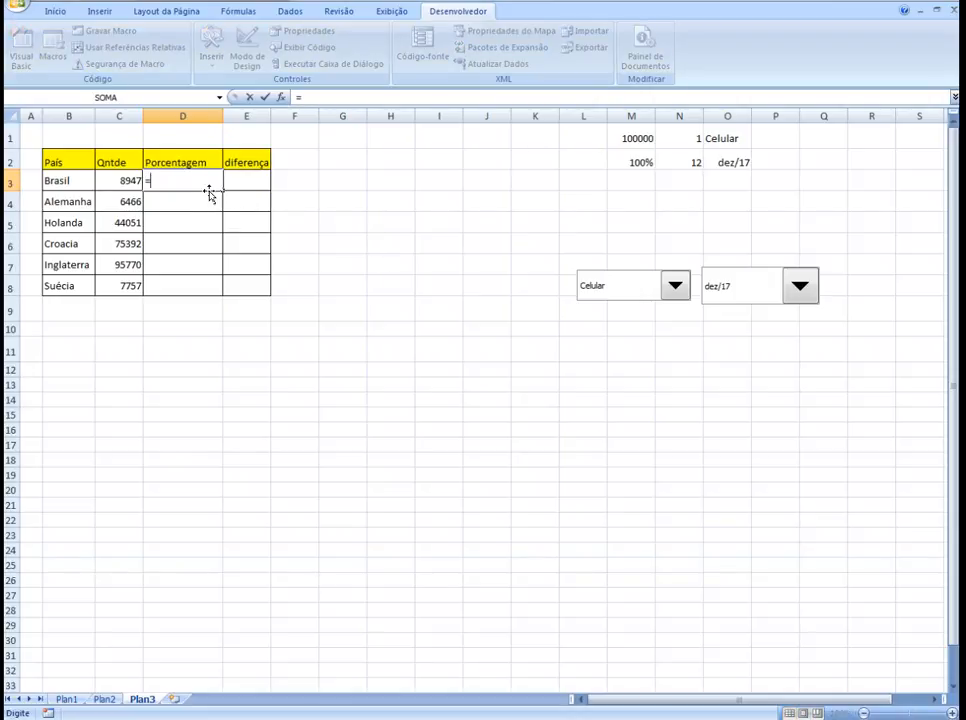
{"action": "left_click", "coordinate": [136, 181]}
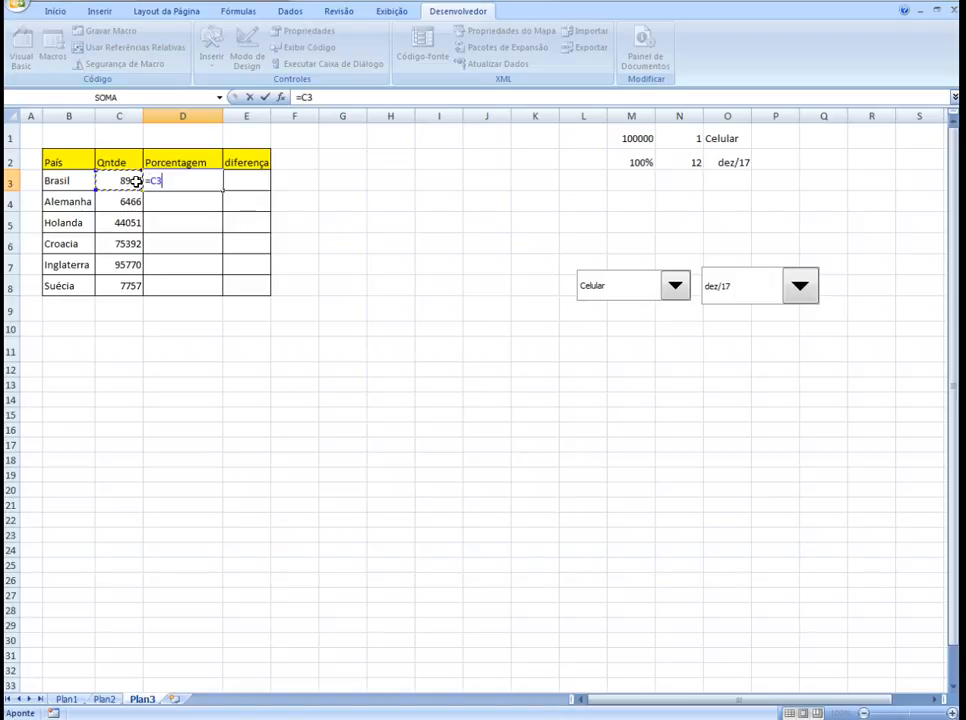
{"action": "type", "text": "/"}
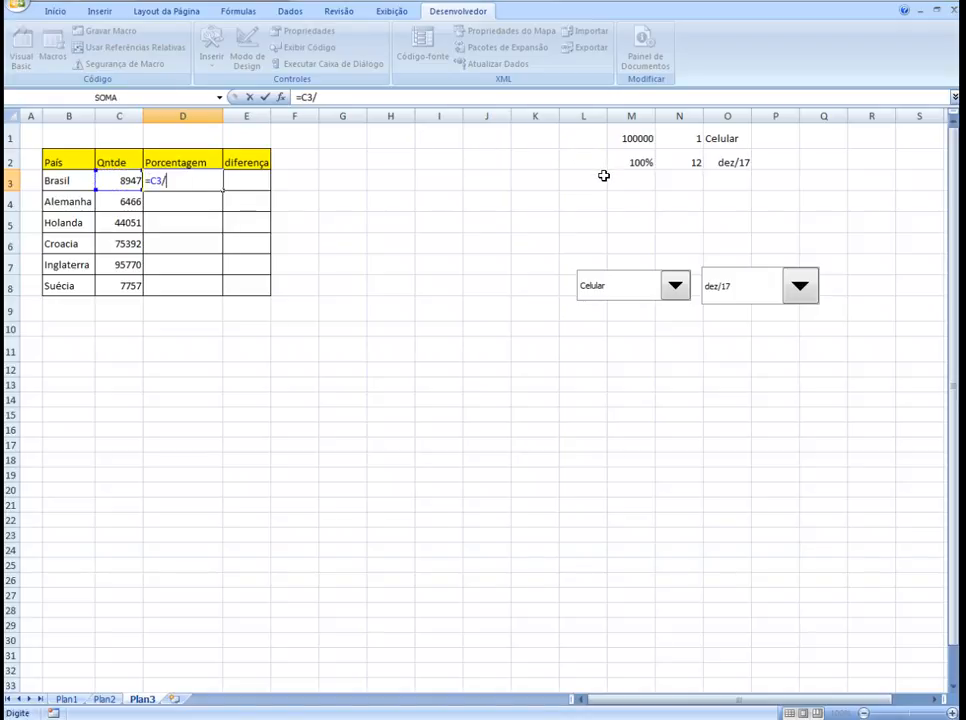
{"action": "left_click", "coordinate": [636, 138]}
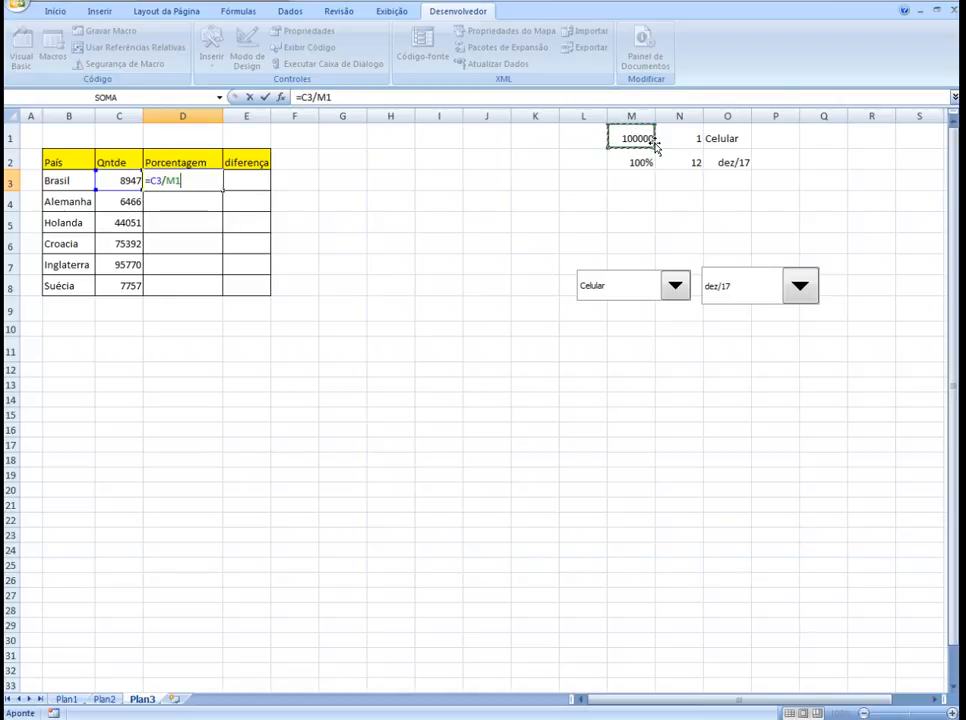
{"action": "key", "text": "Return"}
{"action": "left_click", "coordinate": [210, 180]}
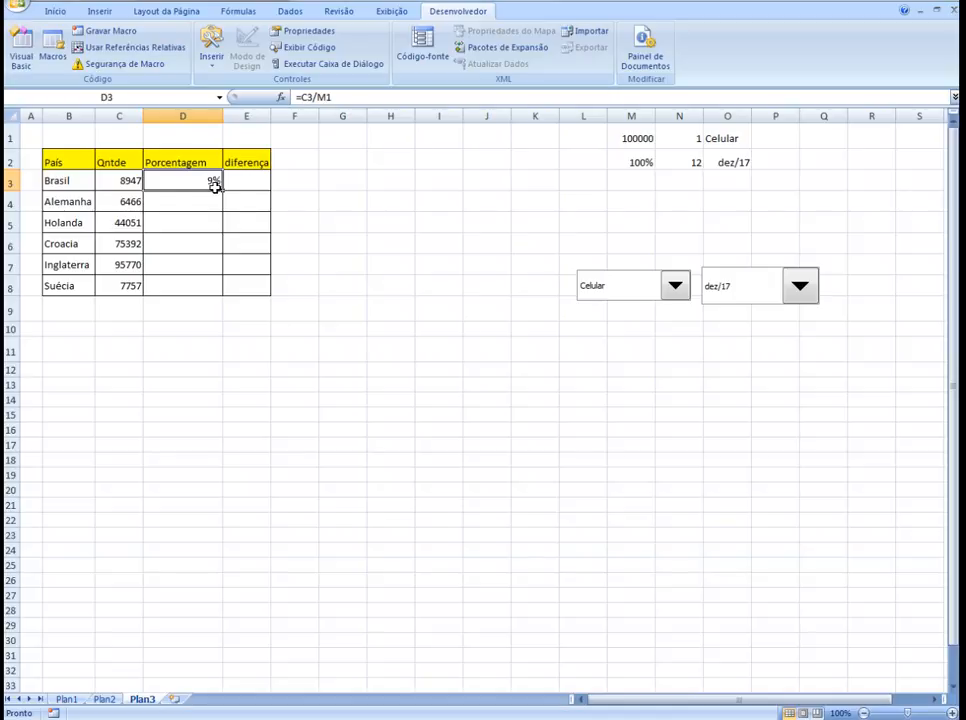
Step: Clear the formula and formatting of D3 by copying the blank cell G3 over it
{"action": "left_click", "coordinate": [364, 181]}
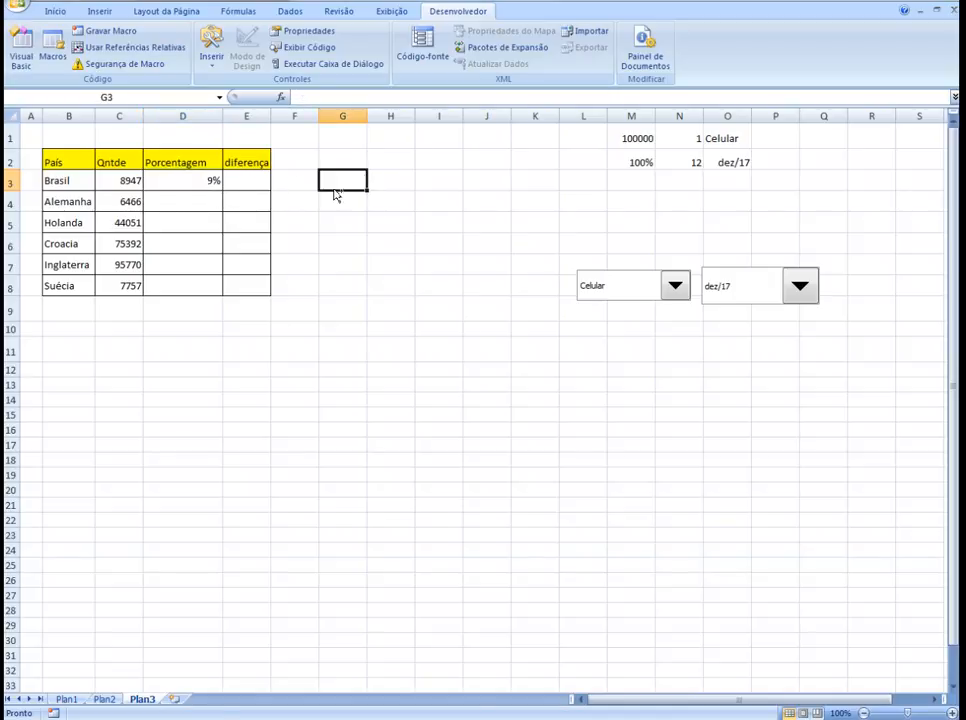
{"action": "key", "text": "ctrl+c"}
{"action": "left_click", "coordinate": [196, 186]}
{"action": "key", "text": "ctrl+v"}
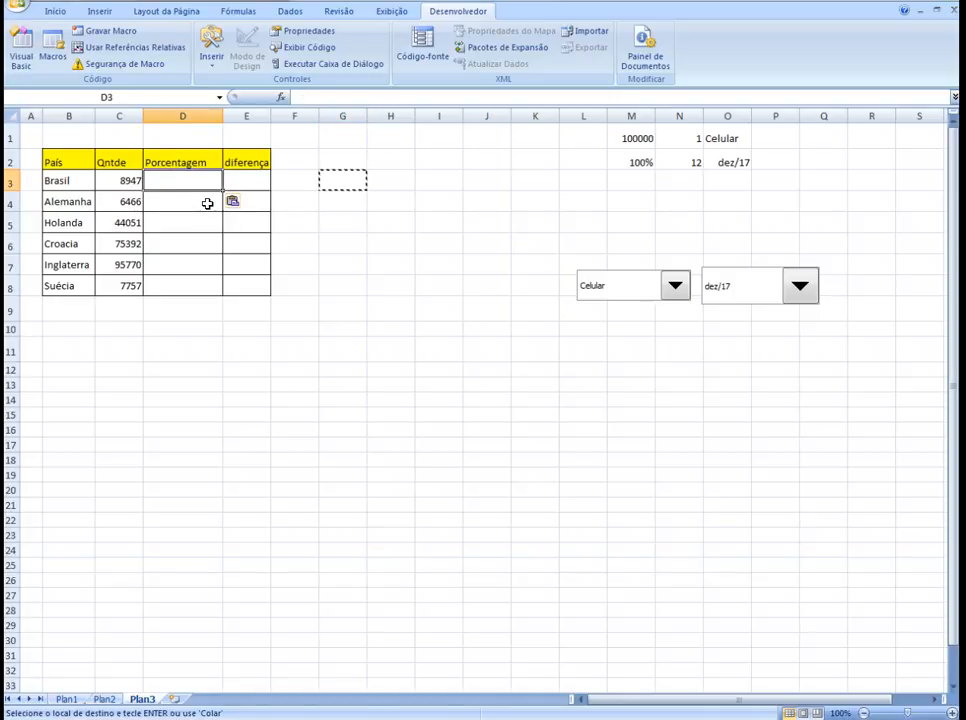
Step: Calculate Brasil's share of the sales target in D3 with the formula =C3/M1
{"action": "left_click", "coordinate": [207, 203]}
{"action": "left_click", "coordinate": [192, 181]}
{"action": "type", "text": "="}
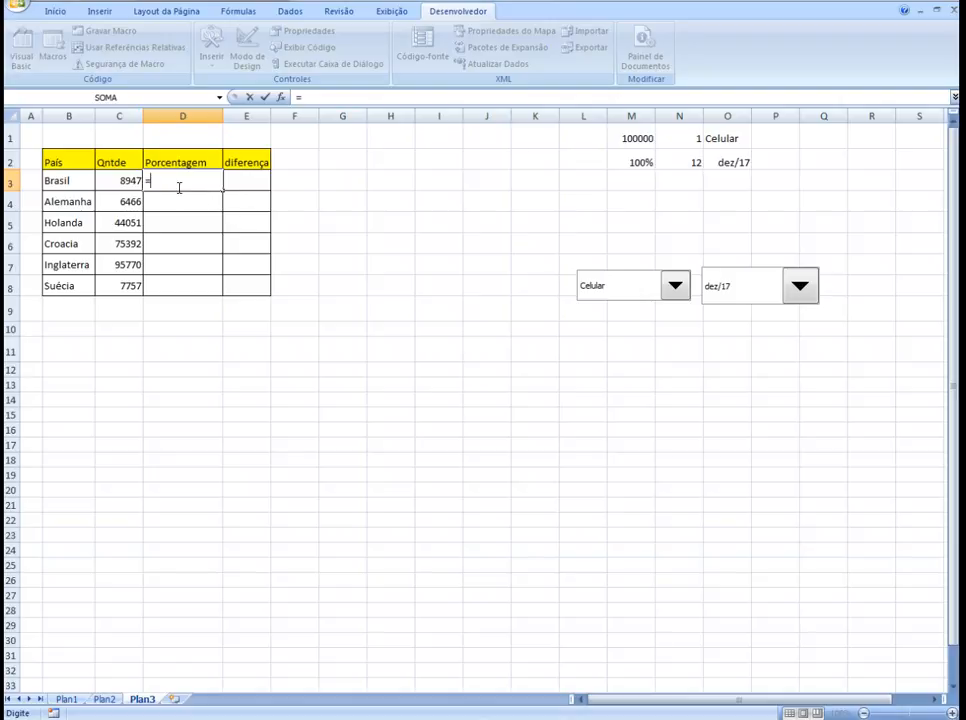
{"action": "left_click", "coordinate": [121, 181]}
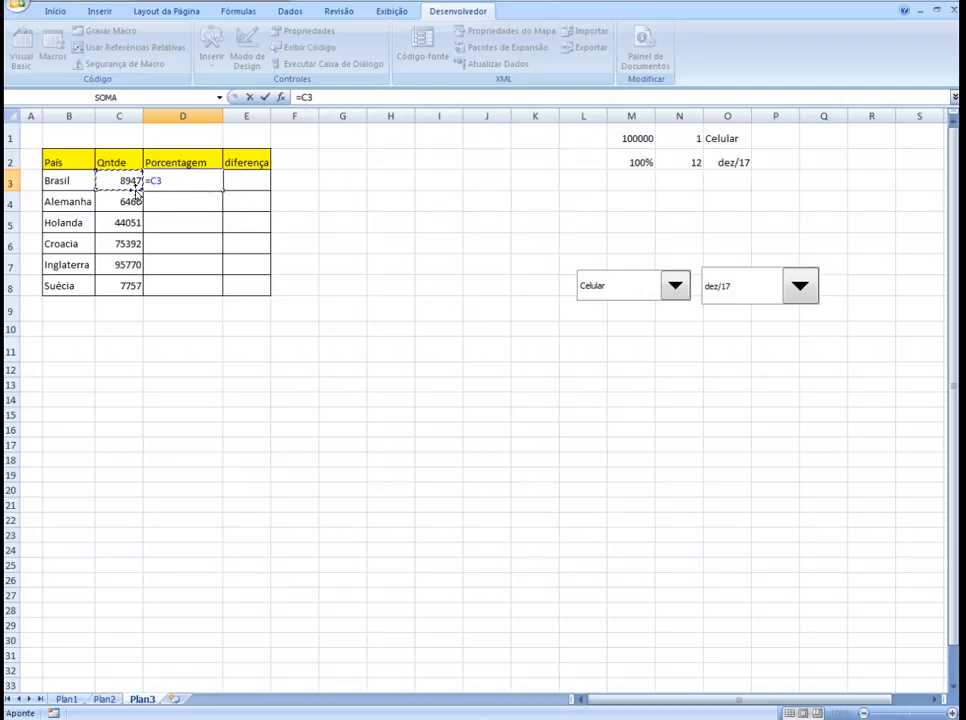
{"action": "type", "text": "/"}
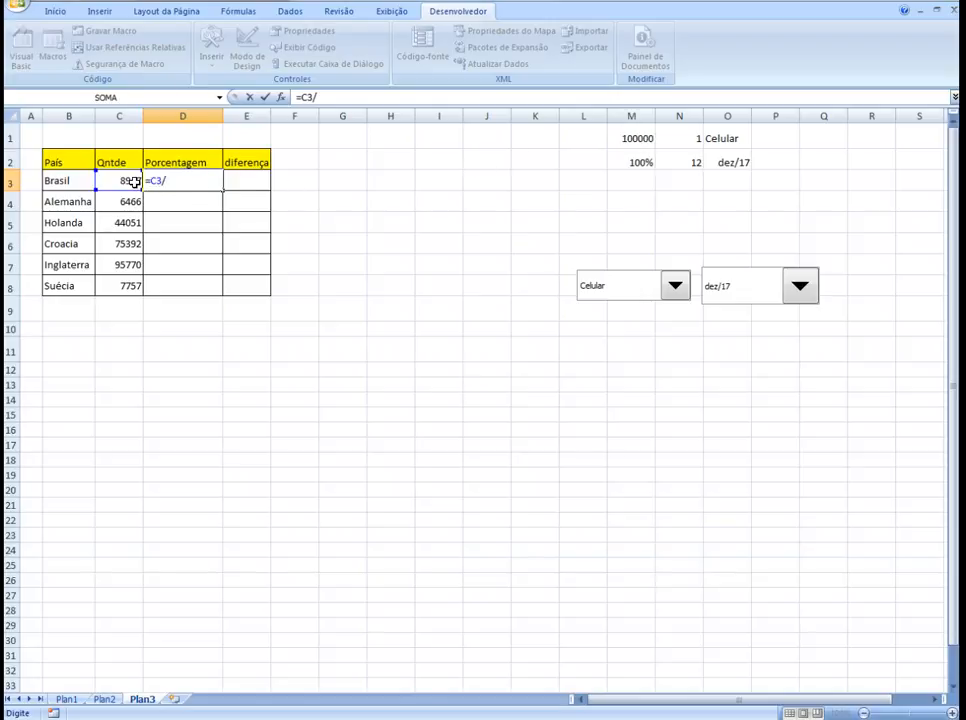
{"action": "left_click", "coordinate": [640, 138]}
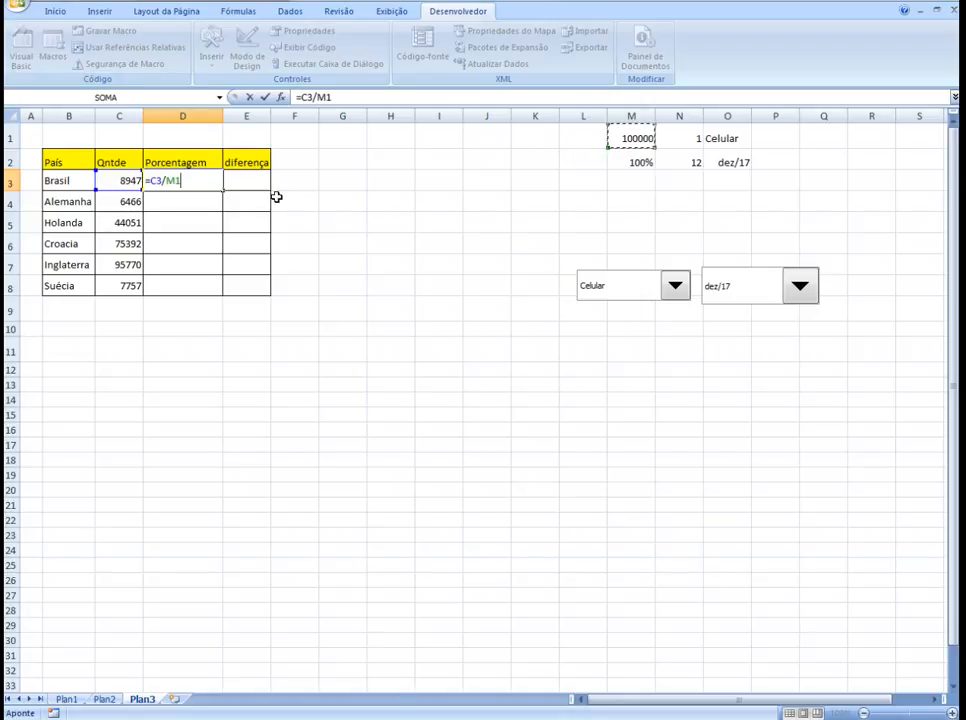
{"action": "key", "text": "Return"}
{"action": "left_click", "coordinate": [200, 181]}
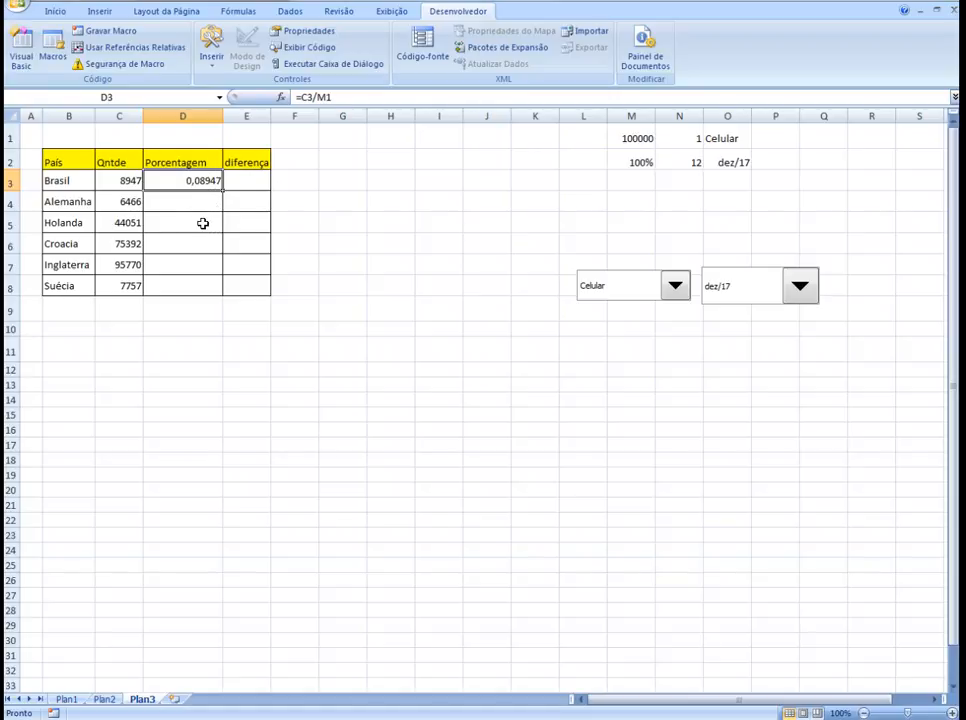
Step: Format Brasil's result in D3 as a percentage
{"action": "left_click", "coordinate": [202, 223]}
{"action": "left_click", "coordinate": [199, 181]}
{"action": "left_click", "coordinate": [58, 13]}
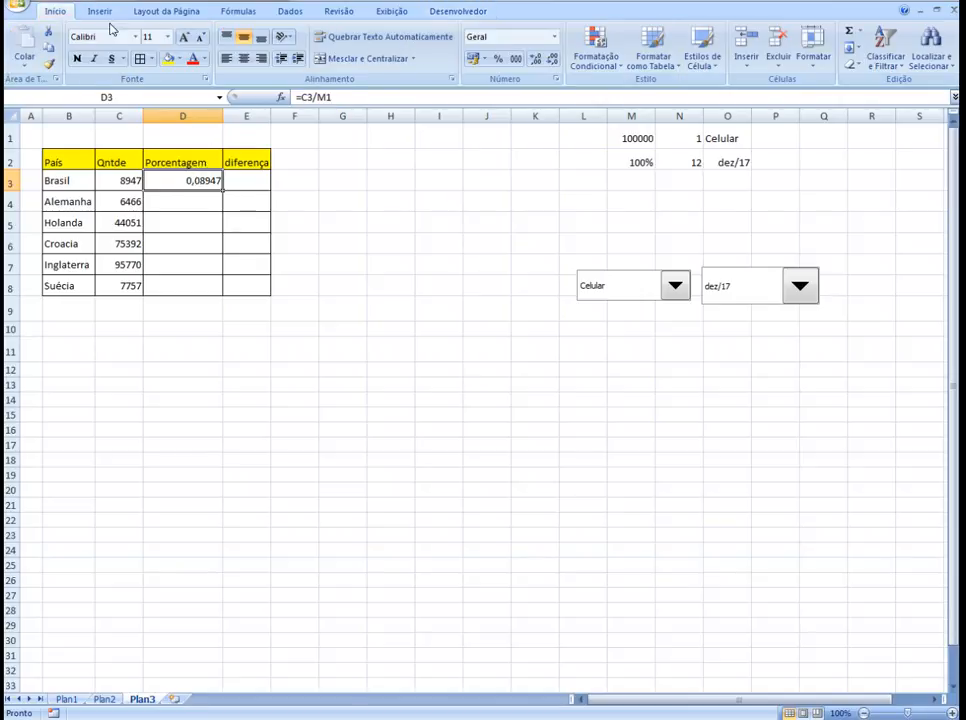
{"action": "left_click", "coordinate": [495, 61]}
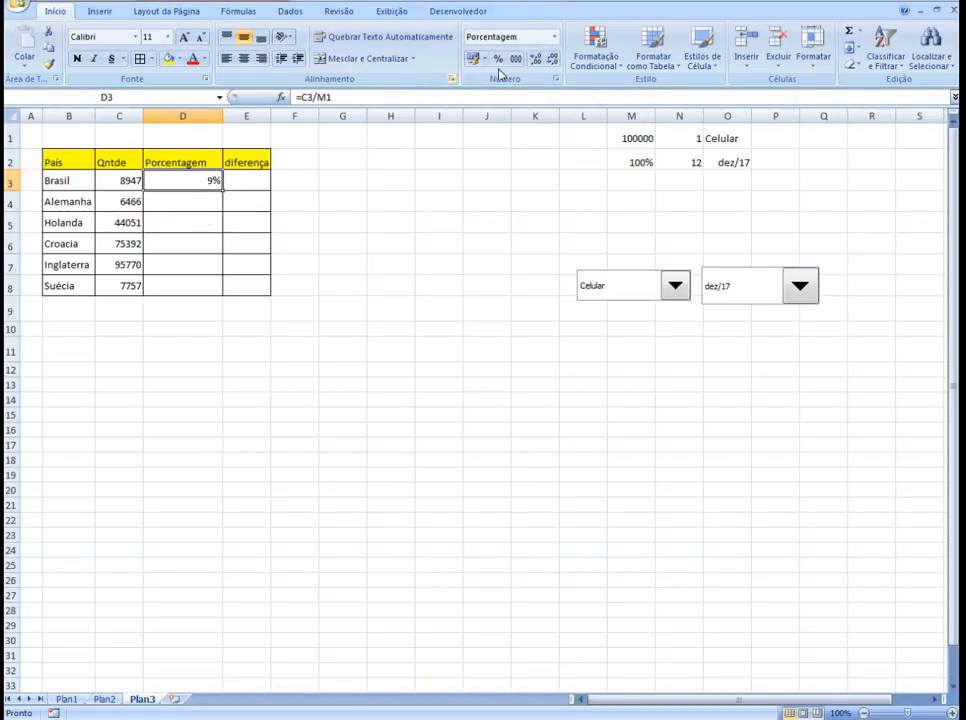
Step: Make the target reference in D3 absolute so the formula is =C3/$M$1
{"action": "left_click", "coordinate": [209, 204]}
{"action": "left_click", "coordinate": [211, 184]}
{"action": "left_click", "coordinate": [214, 201]}
{"action": "left_click", "coordinate": [205, 181]}
{"action": "left_click_drag", "start_coordinate": [317, 97], "coordinate": [328, 97]}
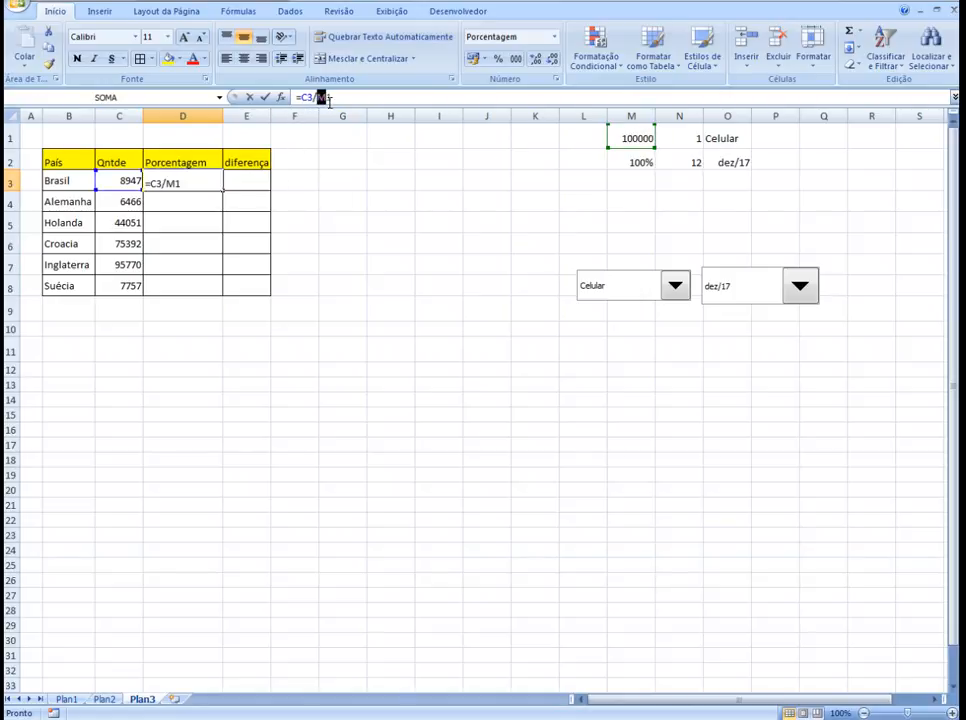
{"action": "key", "text": "F4"}
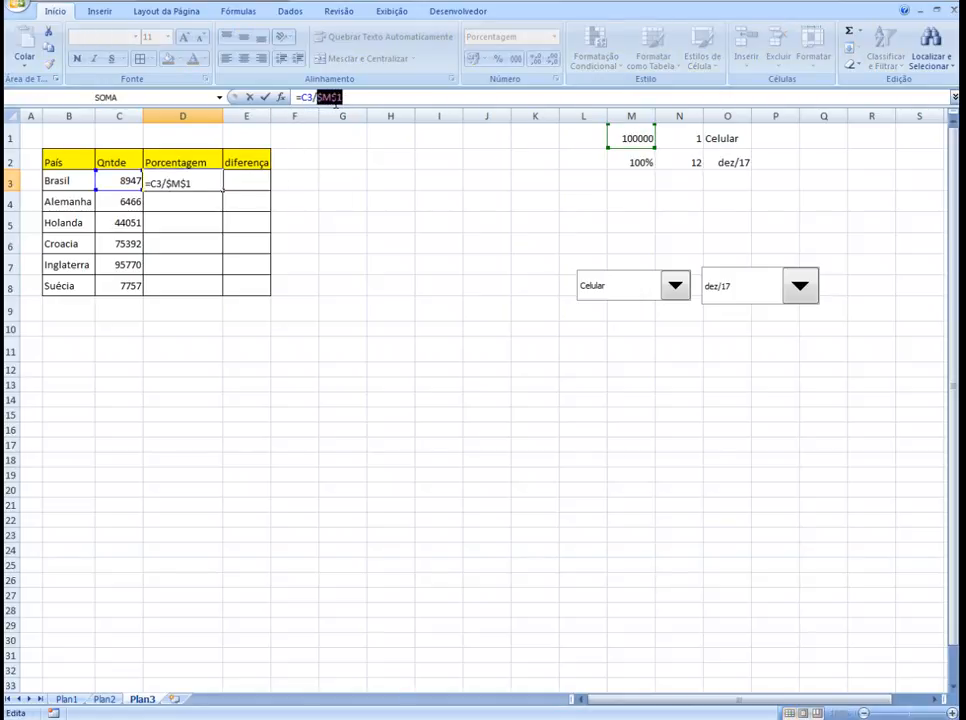
{"action": "key", "text": "Return"}
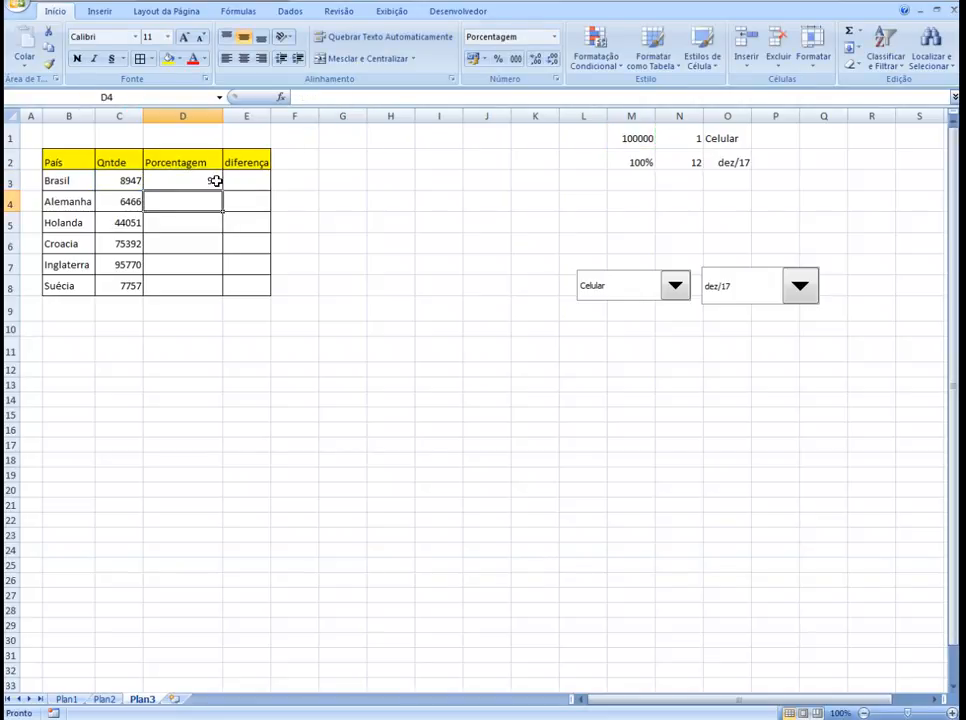
Step: Fill the percentage formula from D3 down to D8 for all remaining countries and select D3:D8
{"action": "left_click", "coordinate": [214, 181]}
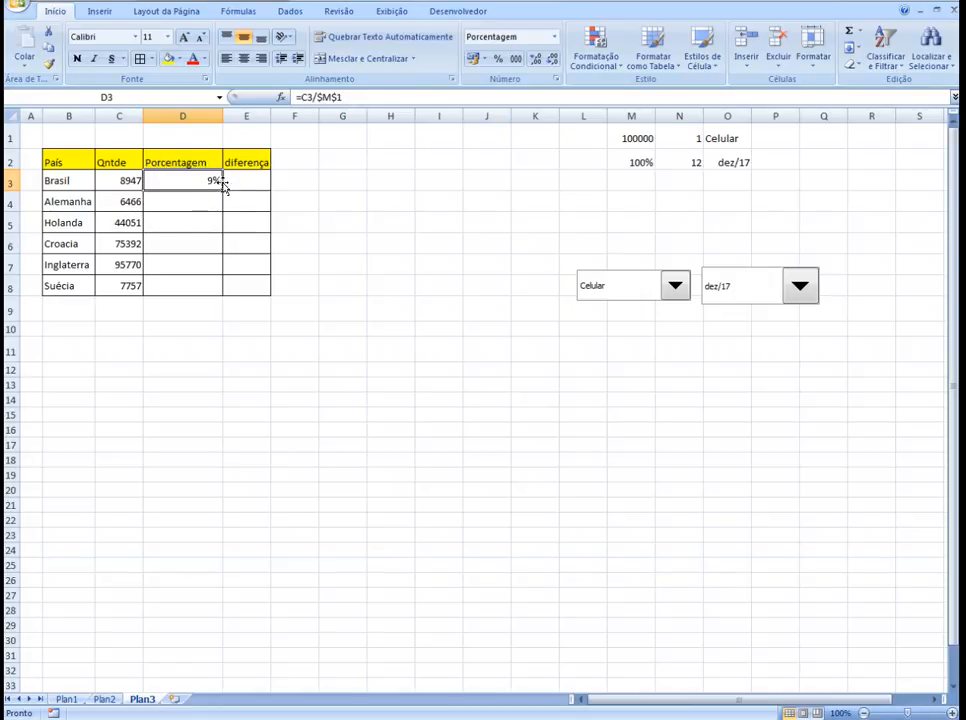
{"action": "left_click_drag", "start_coordinate": [224, 189], "coordinate": [224, 288]}
{"action": "left_click", "coordinate": [221, 329]}
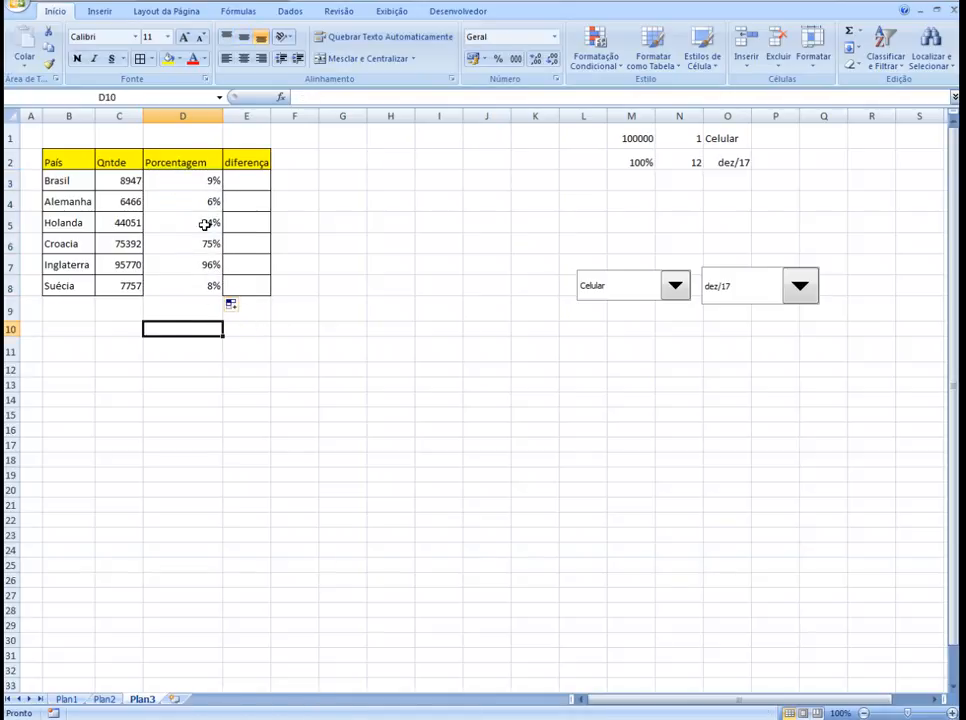
{"action": "left_click_drag", "start_coordinate": [191, 180], "coordinate": [209, 285]}
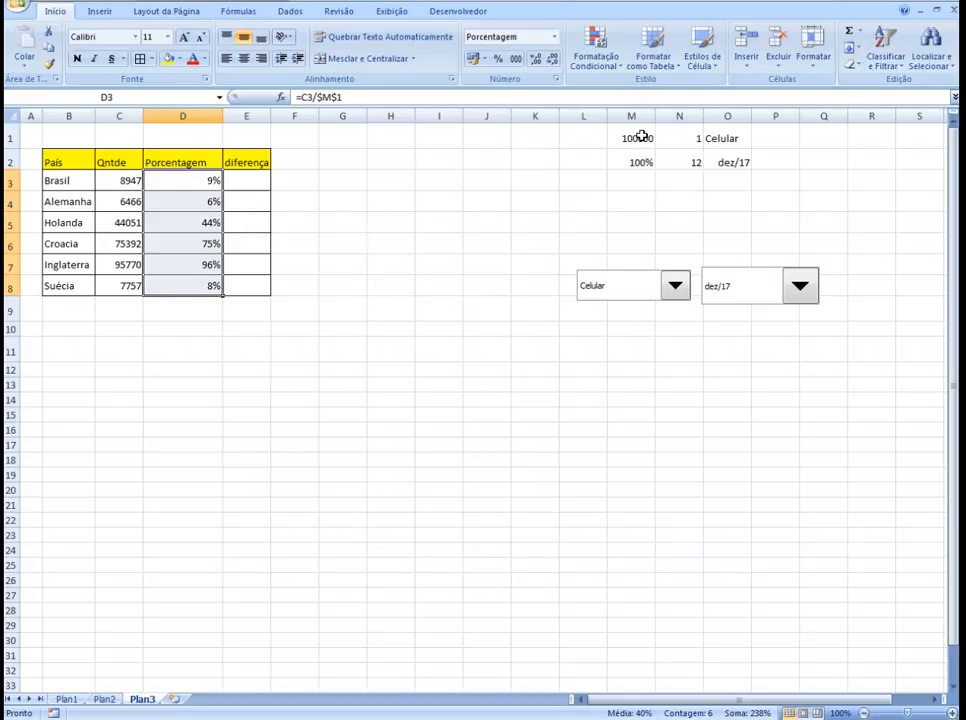
{"action": "left_click", "coordinate": [422, 226]}
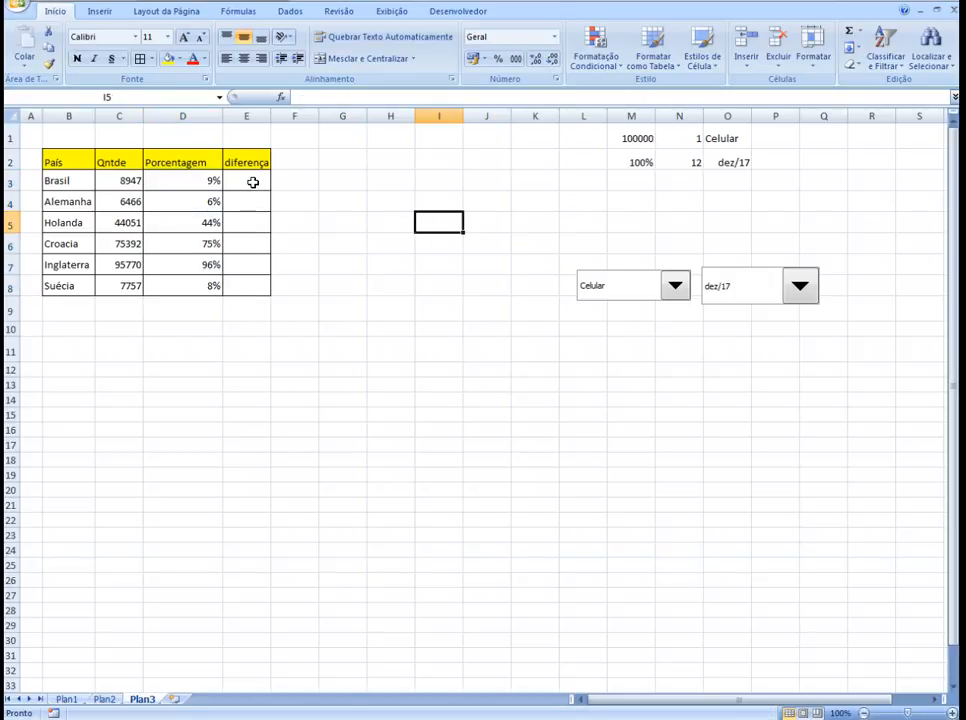
{"action": "left_click", "coordinate": [253, 182]}
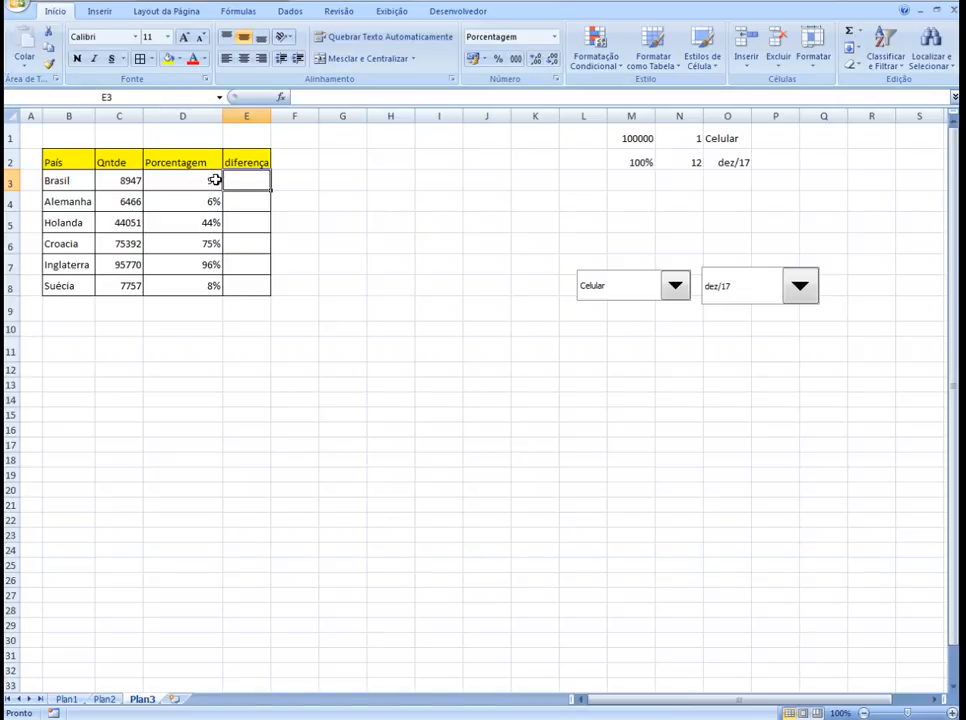
{"action": "left_click", "coordinate": [308, 211]}
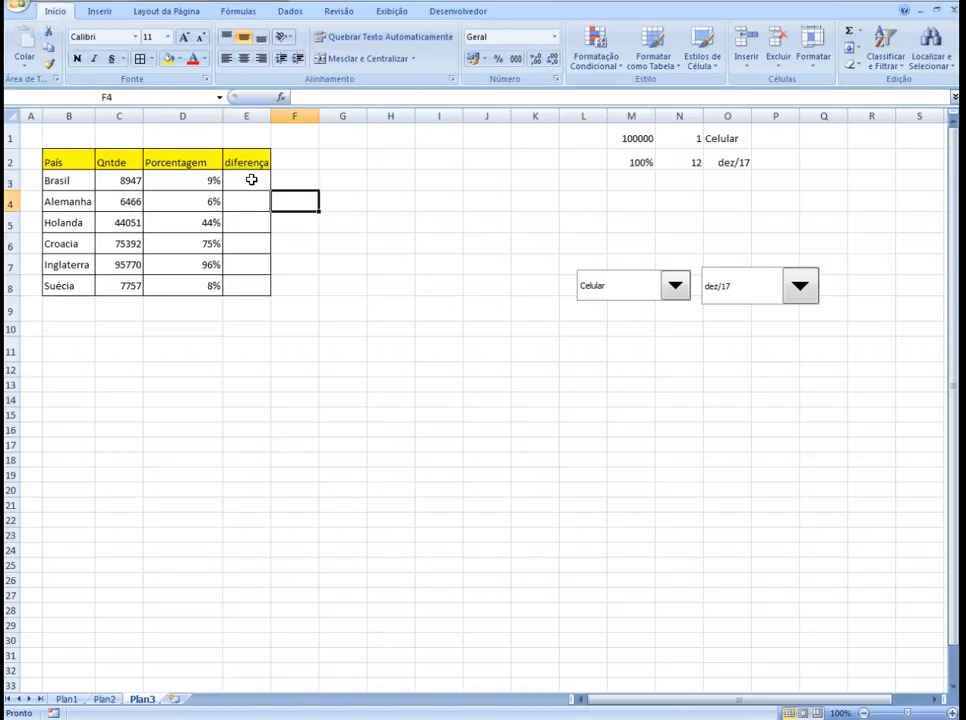
{"action": "left_click", "coordinate": [255, 179]}
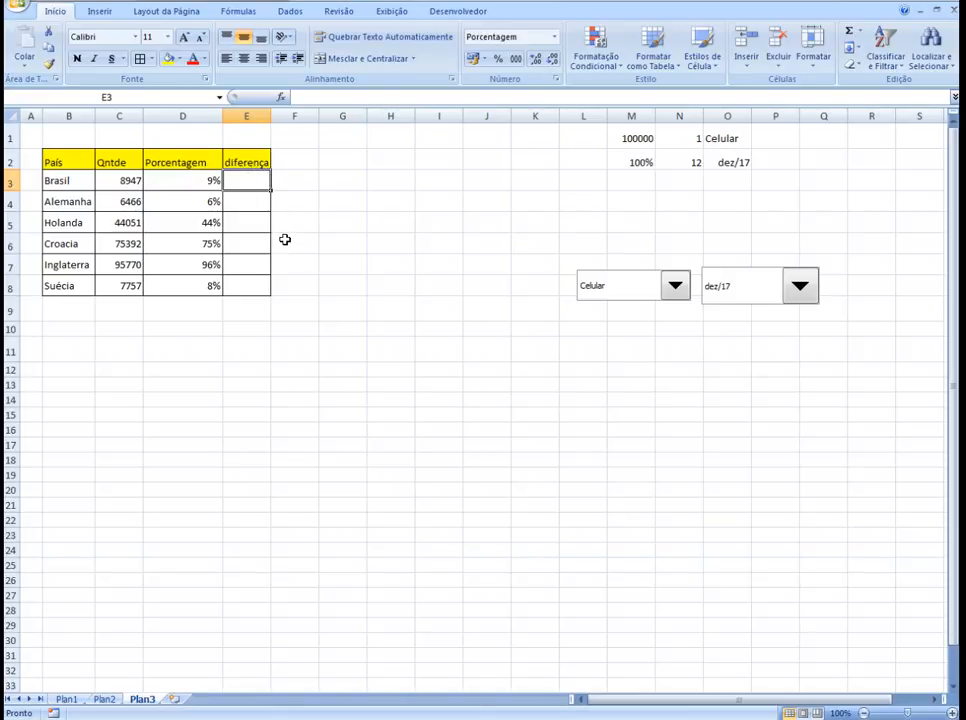
{"action": "left_click_drag", "start_coordinate": [251, 213], "coordinate": [239, 203]}
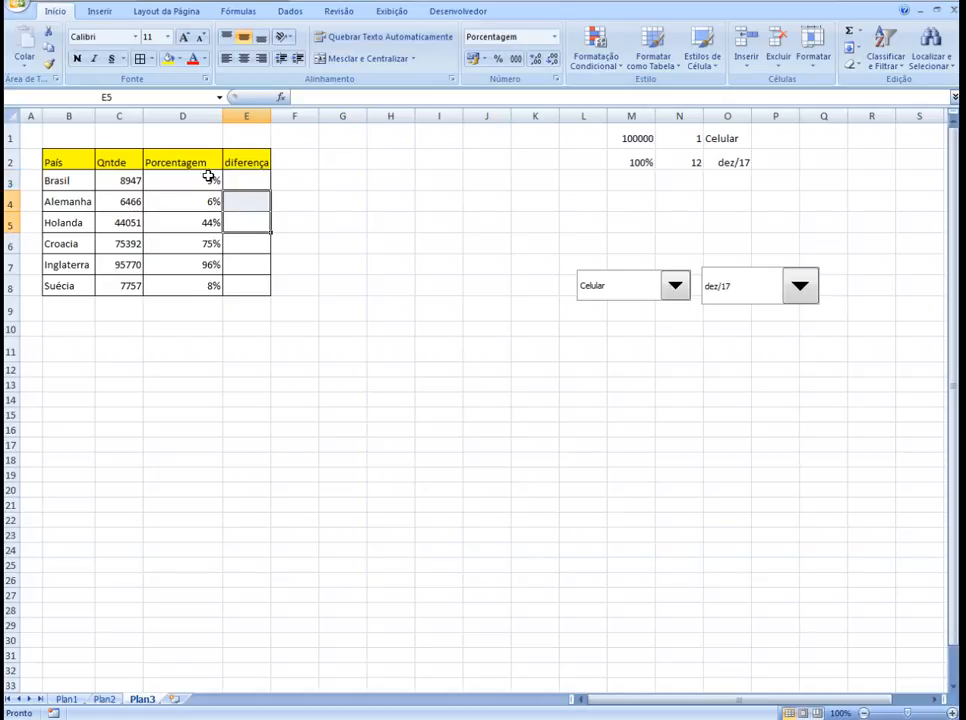
{"action": "left_click", "coordinate": [208, 177]}
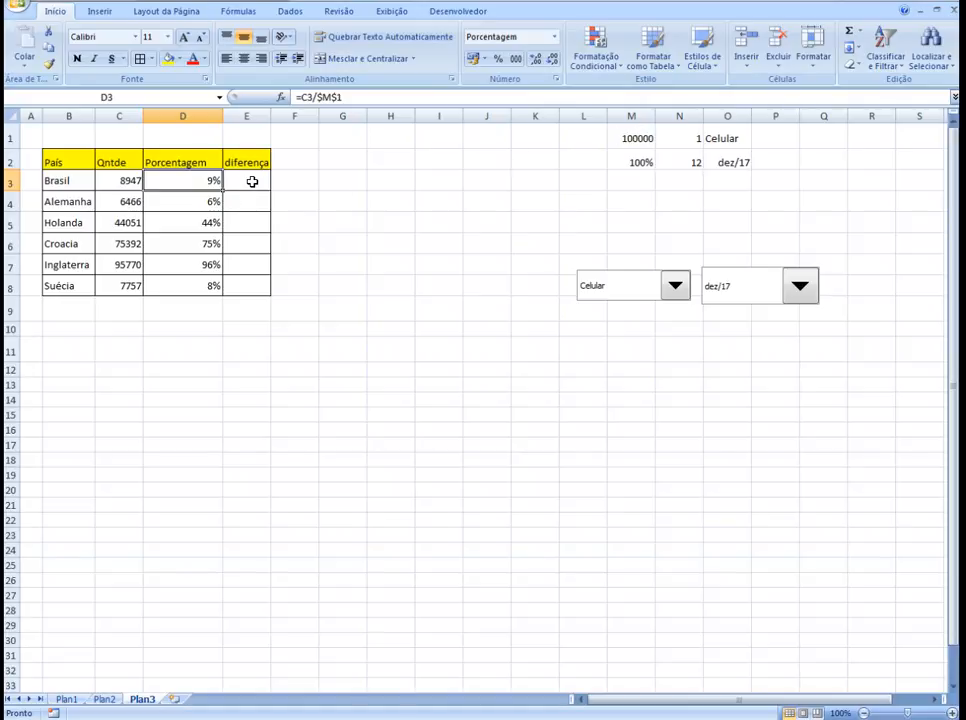
Step: Enter the formula =M1-D3 in E3 to calculate Brasil's difference from the target
{"action": "left_click", "coordinate": [251, 177]}
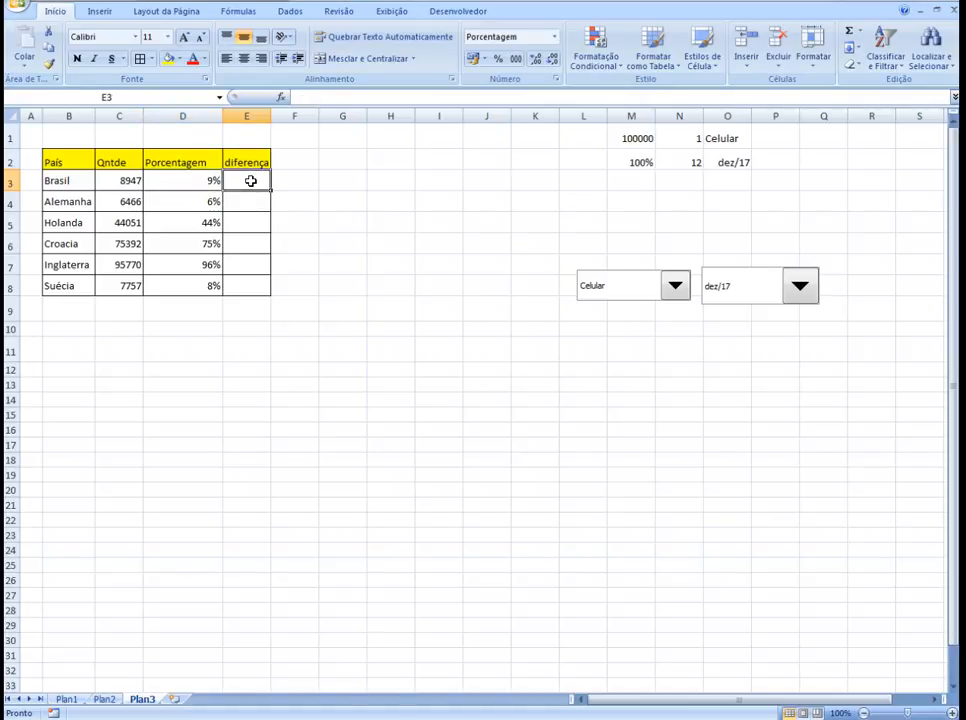
{"action": "type", "text": "="}
{"action": "left_click", "coordinate": [625, 136]}
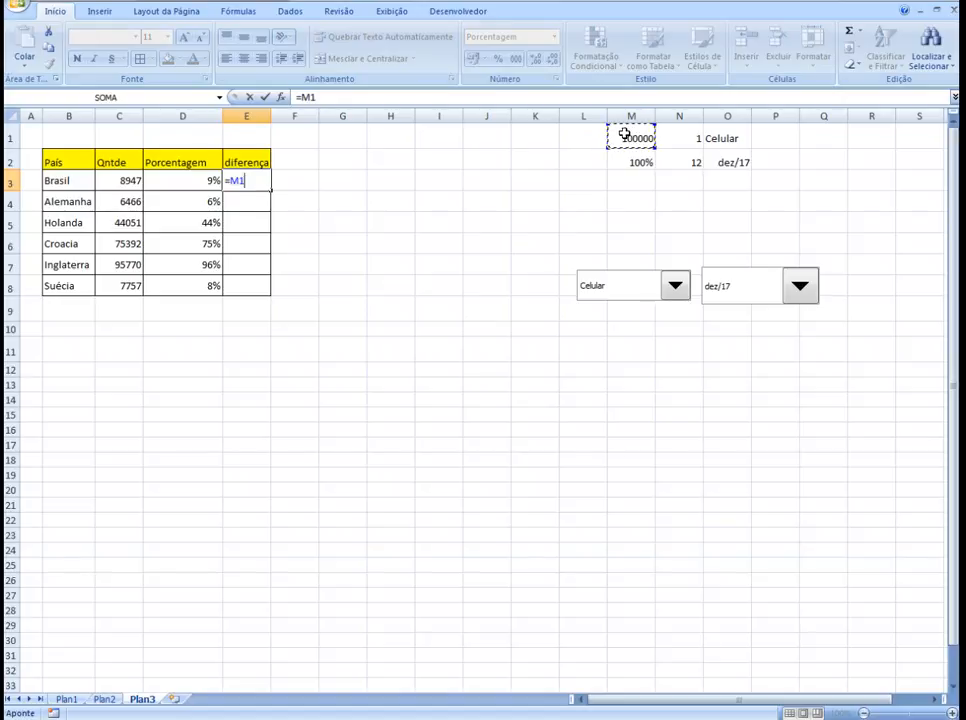
{"action": "type", "text": "-"}
{"action": "left_click", "coordinate": [213, 180]}
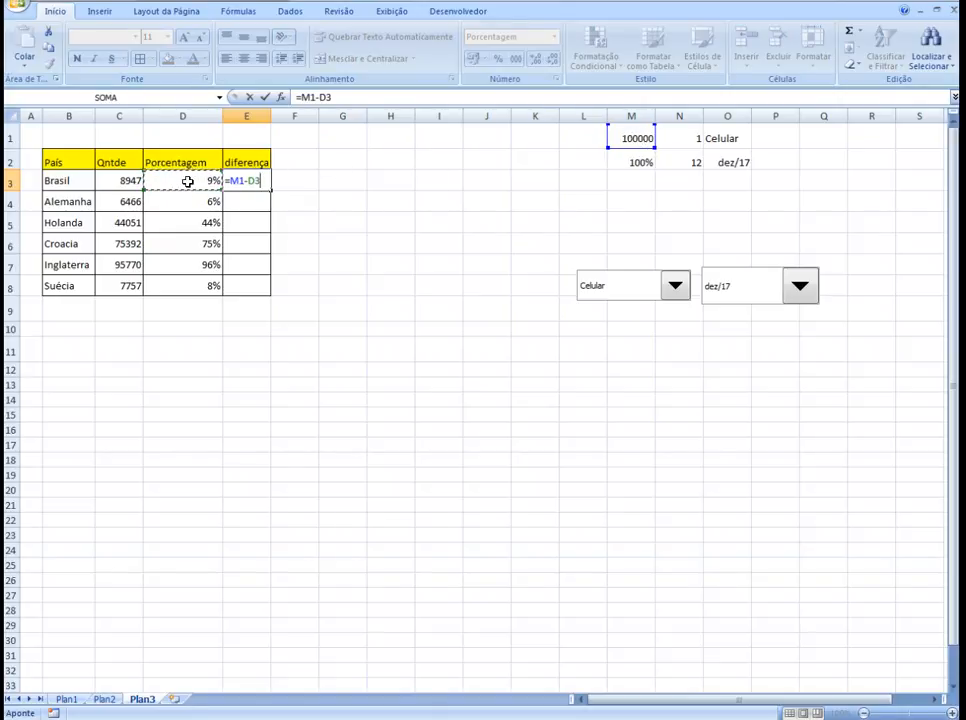
{"action": "key", "text": "Return"}
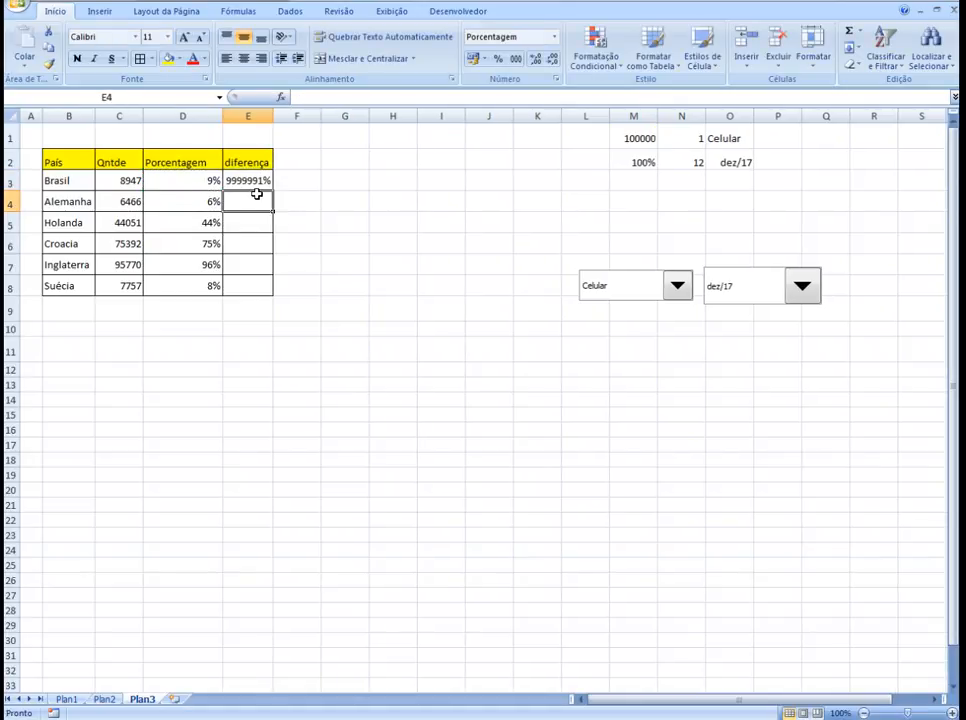
{"action": "left_click", "coordinate": [257, 180]}
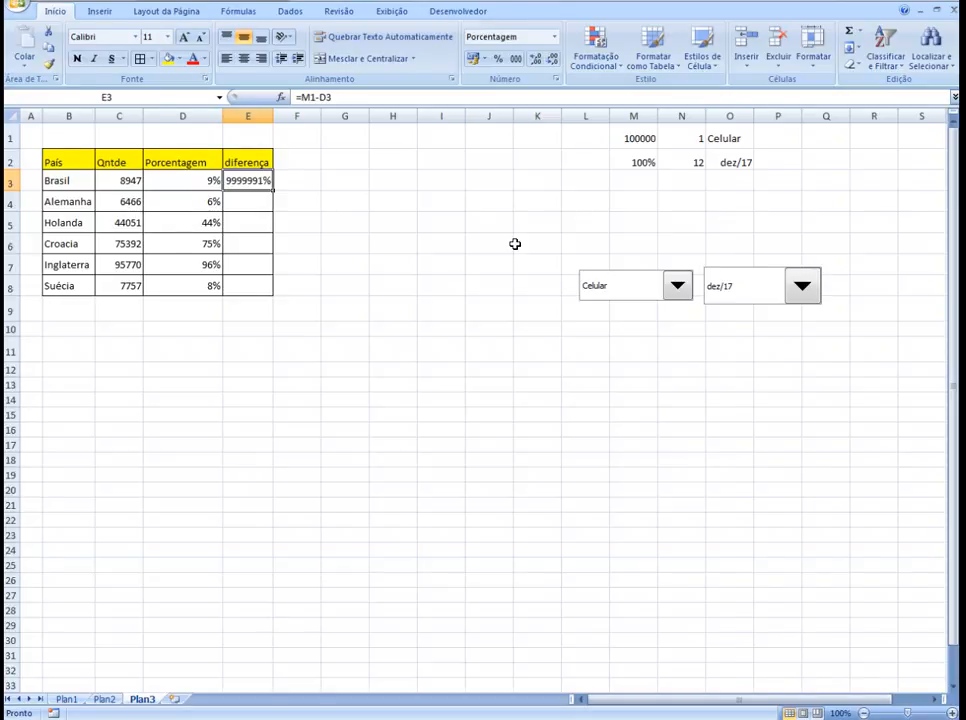
{"action": "left_click", "coordinate": [450, 242]}
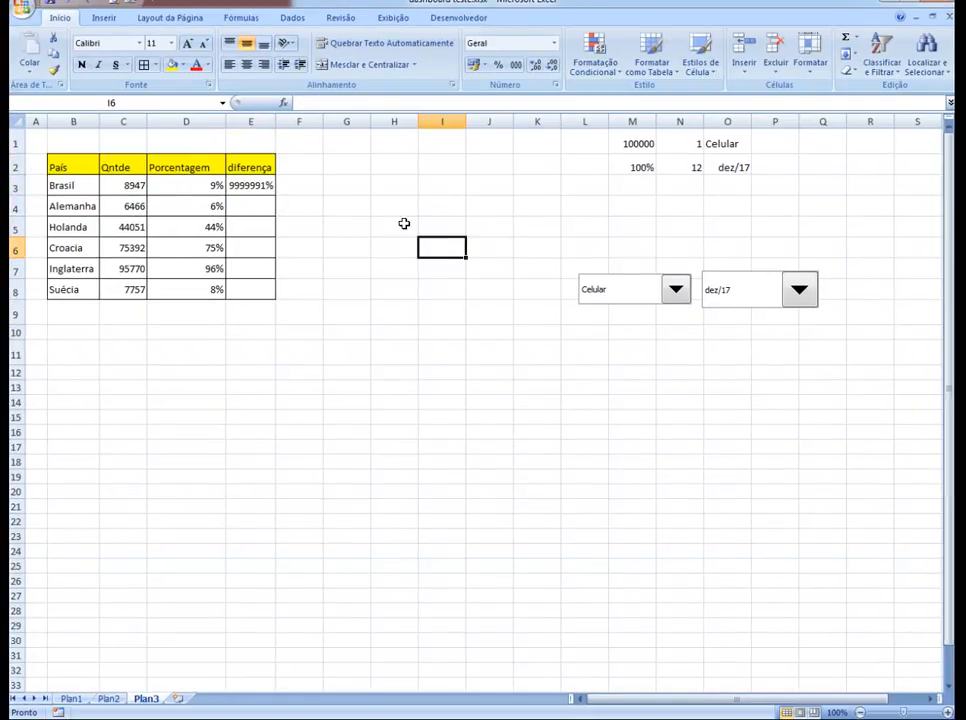
Step: Correct Brasil's difference formula in E3 to =M2-D3 so it subtracts from the percentage target
{"action": "left_click", "coordinate": [270, 183]}
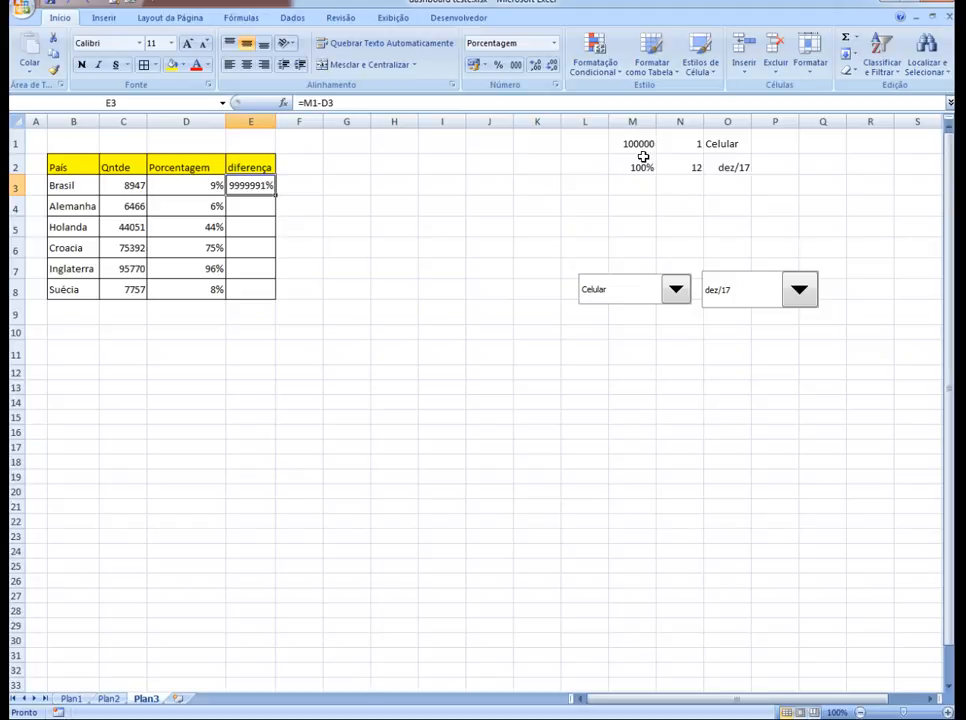
{"action": "left_click", "coordinate": [315, 104]}
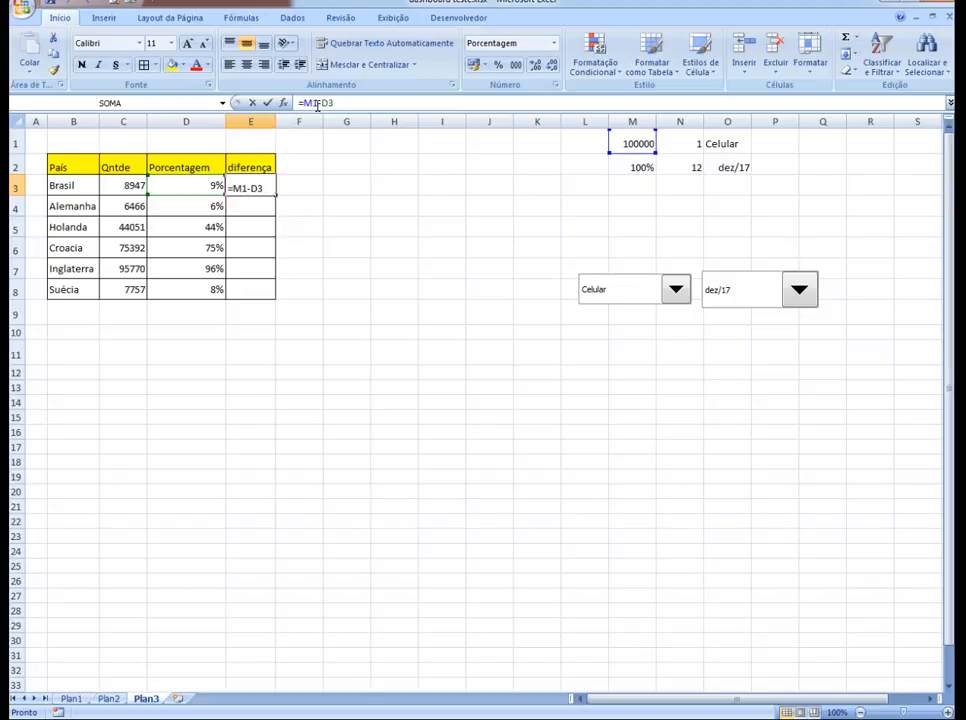
{"action": "left_click", "coordinate": [645, 163]}
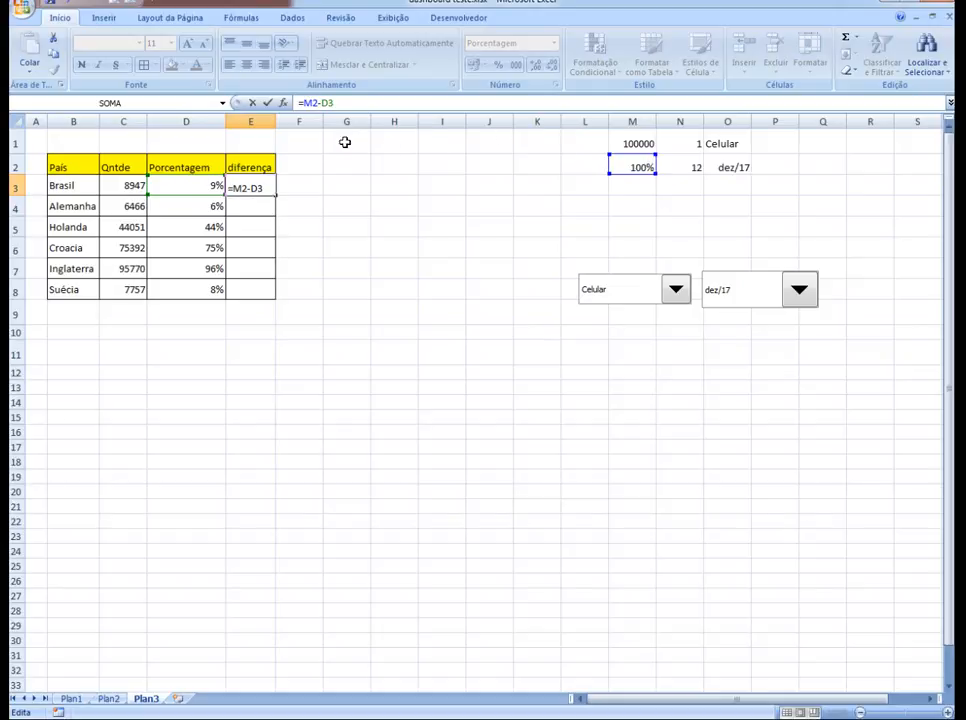
{"action": "key", "text": "Return"}
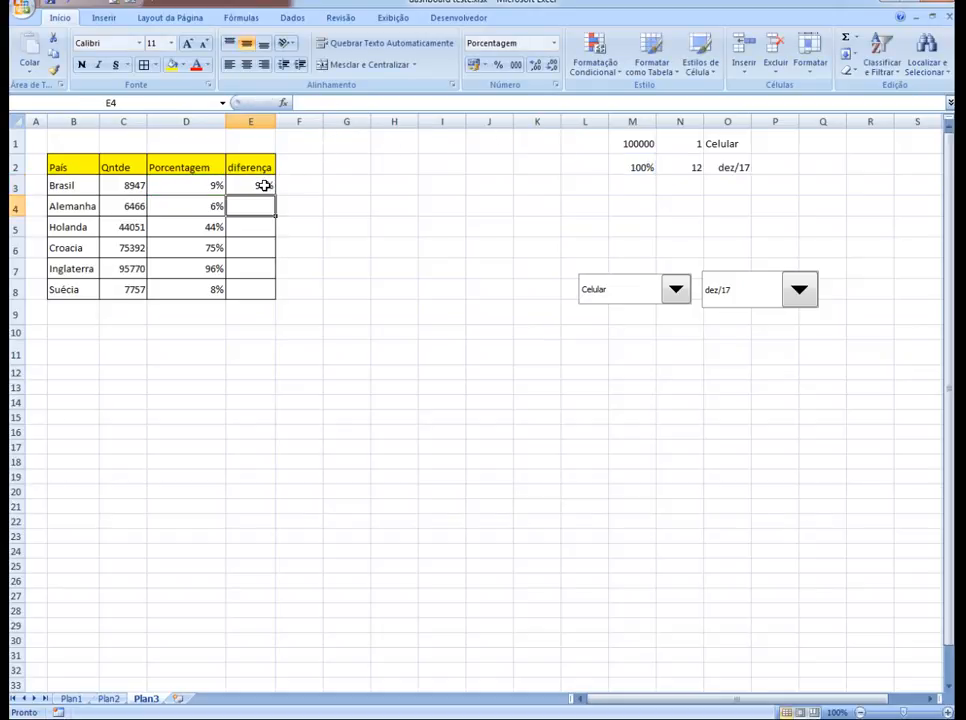
Step: Make the percentage target reference in E3 absolute so the formula is =$M$2-D3
{"action": "left_click", "coordinate": [260, 185]}
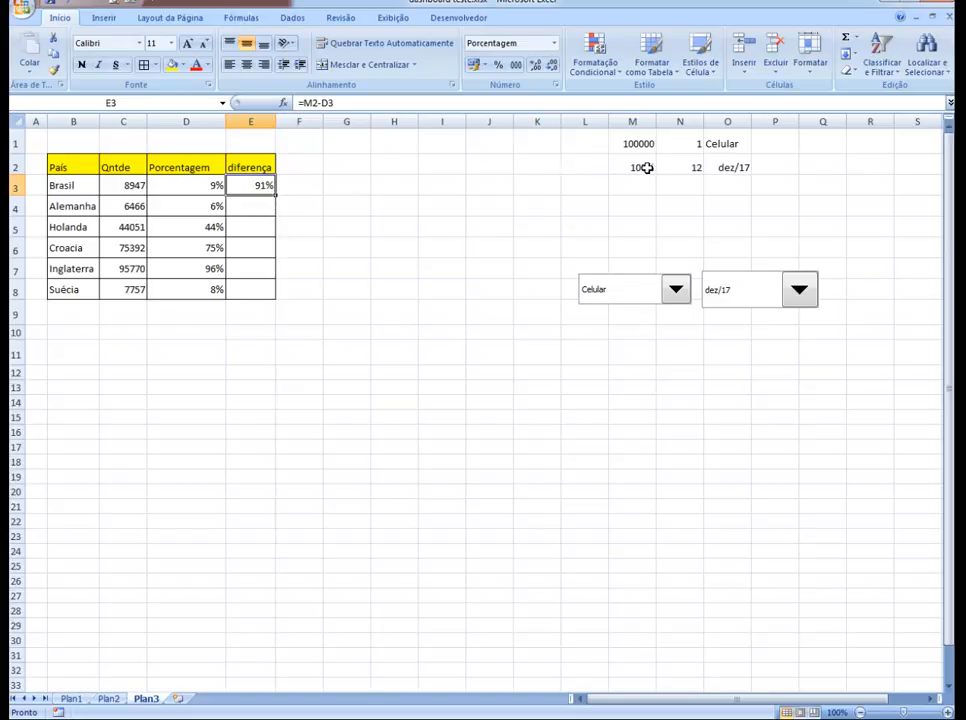
{"action": "double_click", "coordinate": [310, 103]}
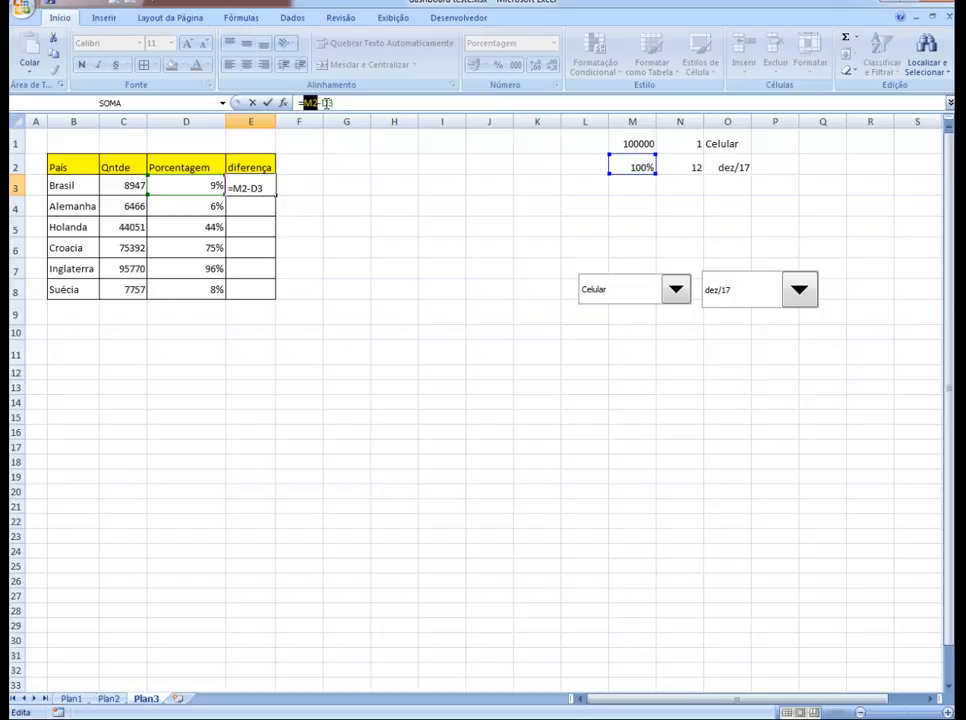
{"action": "key", "text": "F4"}
{"action": "key", "text": "Return"}
Step: Fill the difference formula from E3 down to E8 for the remaining countries
{"action": "left_click", "coordinate": [267, 185]}
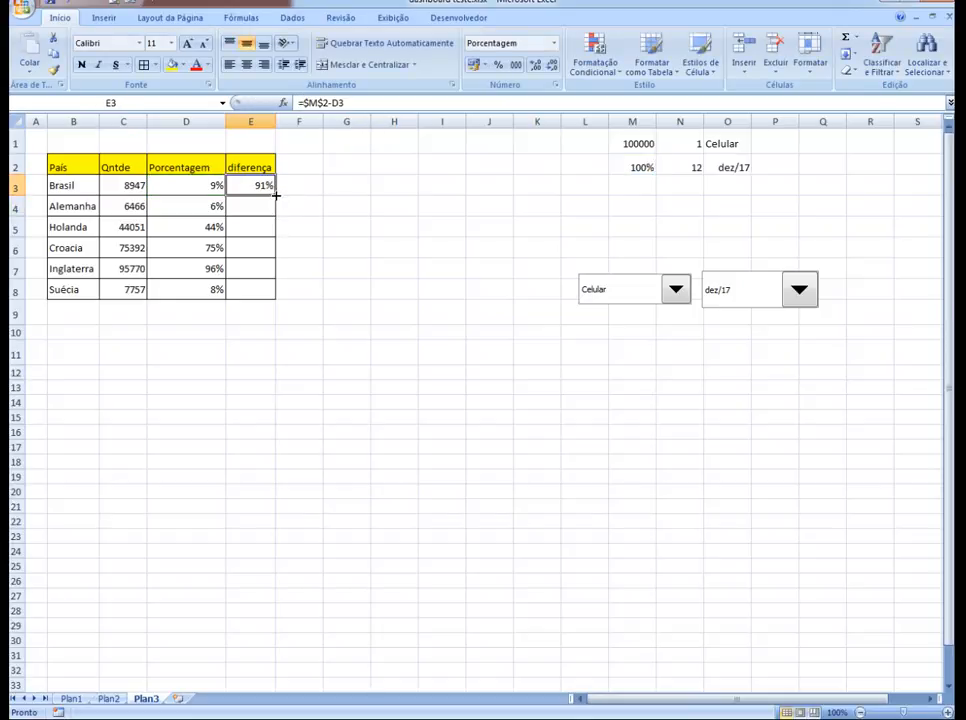
{"action": "left_click_drag", "start_coordinate": [275, 196], "coordinate": [287, 289]}
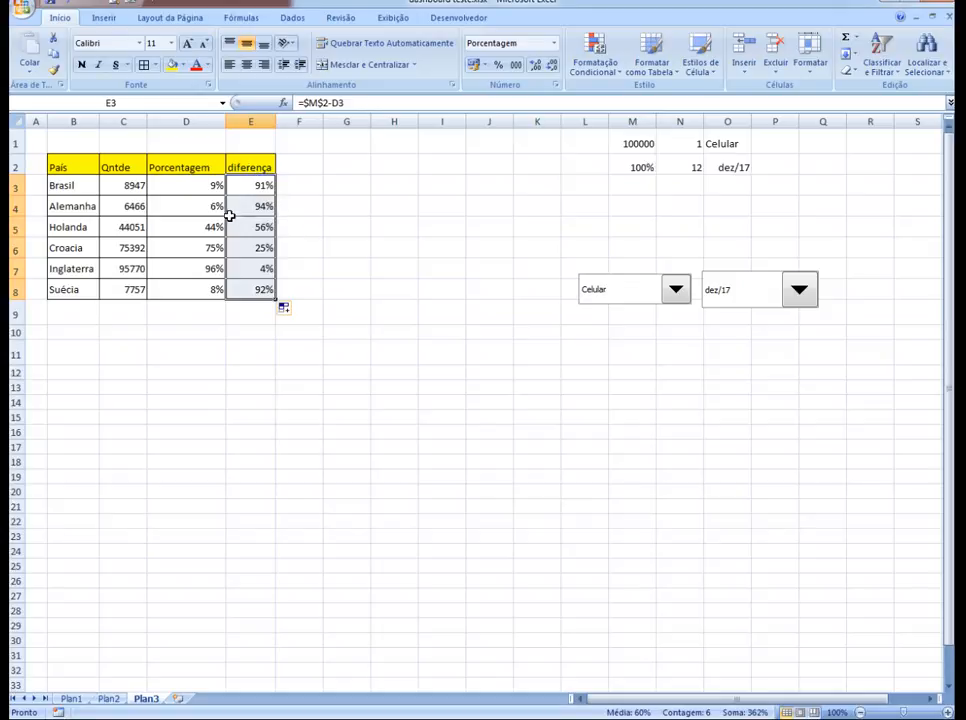
{"action": "left_click", "coordinate": [355, 226]}
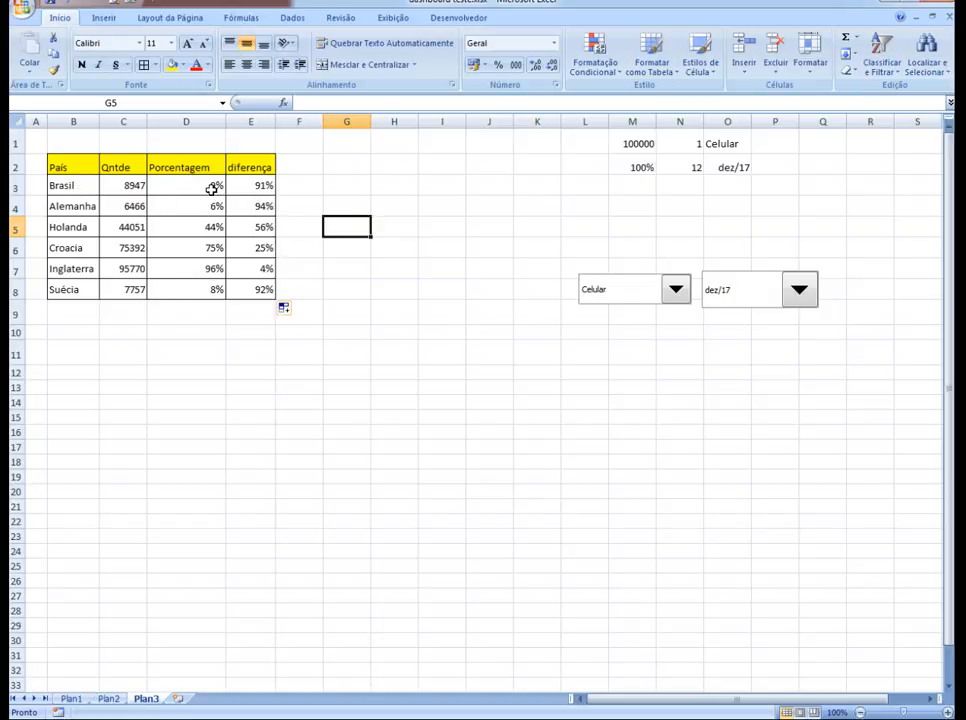
Step: Enter the ranking formula =ORDEM(B3;C3:C8) in A3 beside Brasil
{"action": "left_click", "coordinate": [37, 187]}
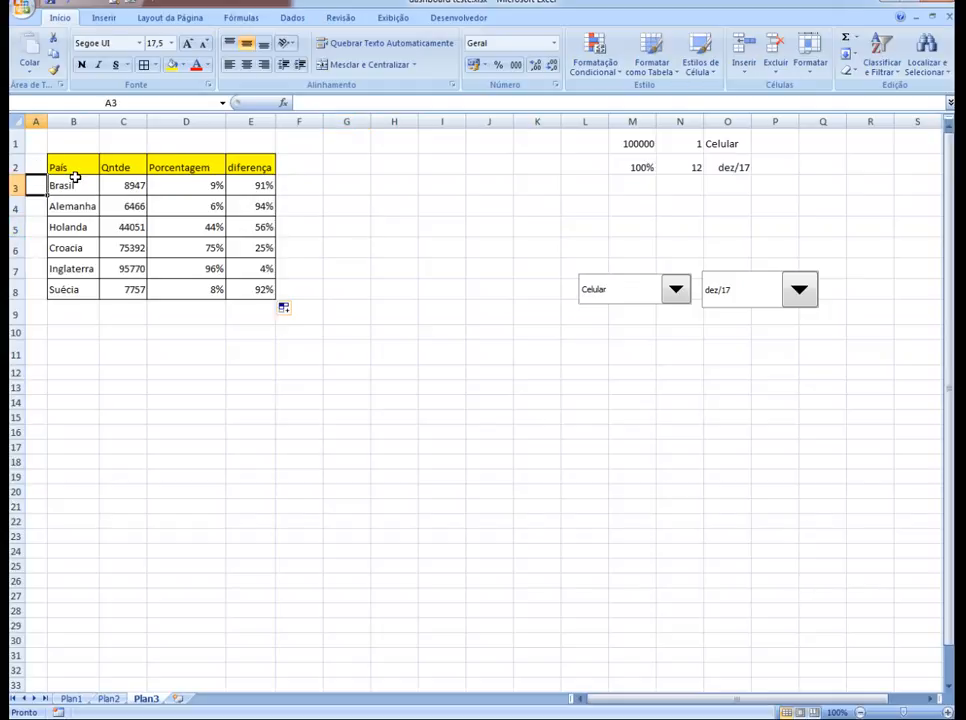
{"action": "type", "text": "=or"}
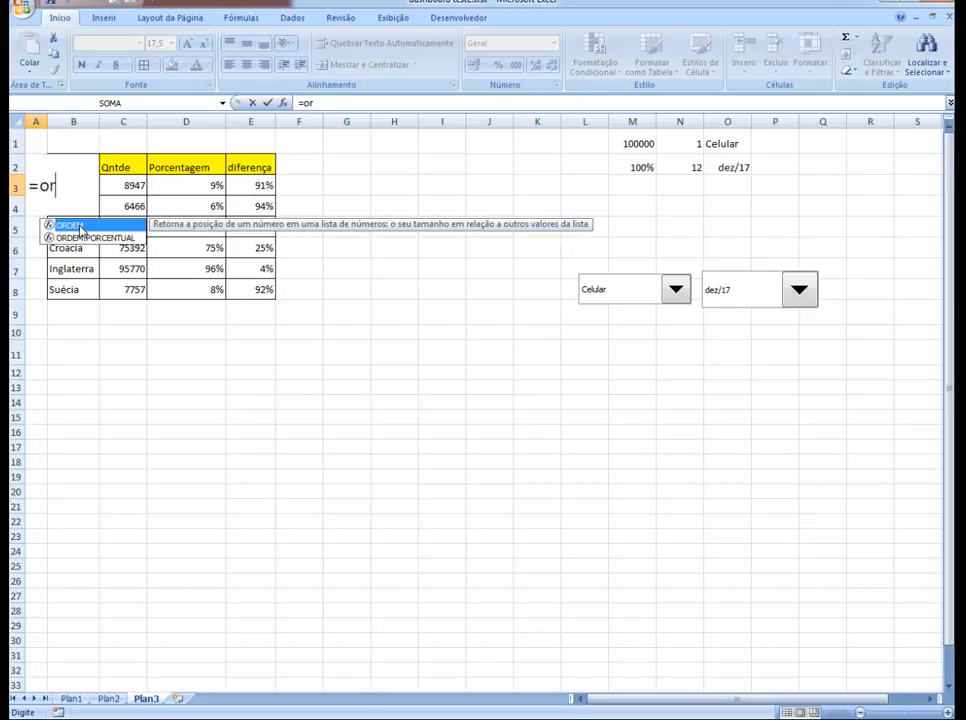
{"action": "double_click", "coordinate": [80, 227]}
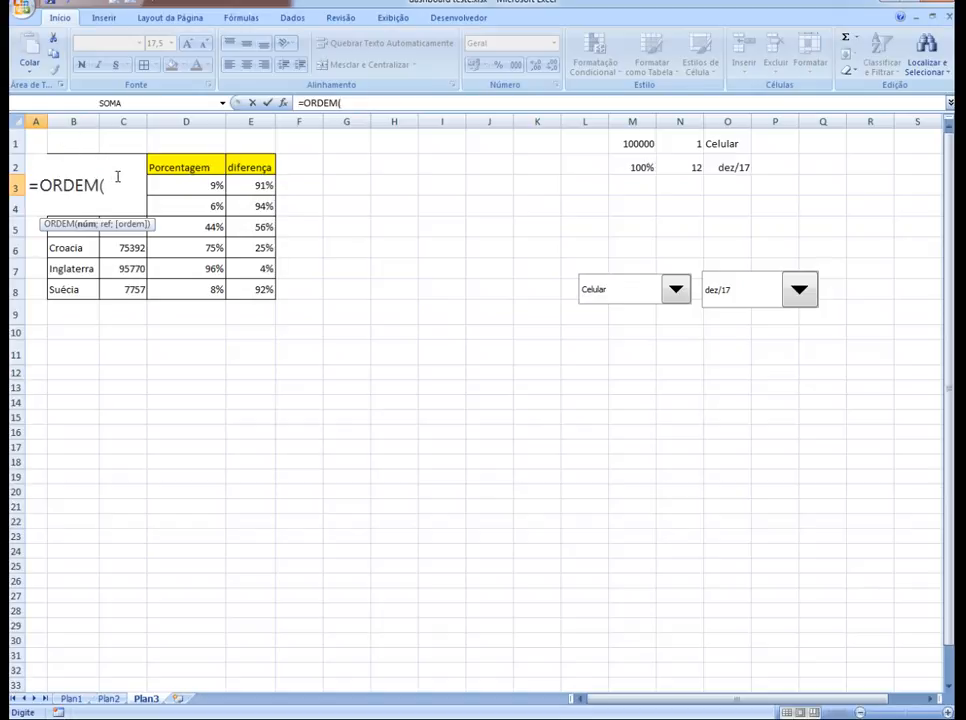
{"action": "type", "text": "b3;"}
{"action": "type", "text": "c3"}
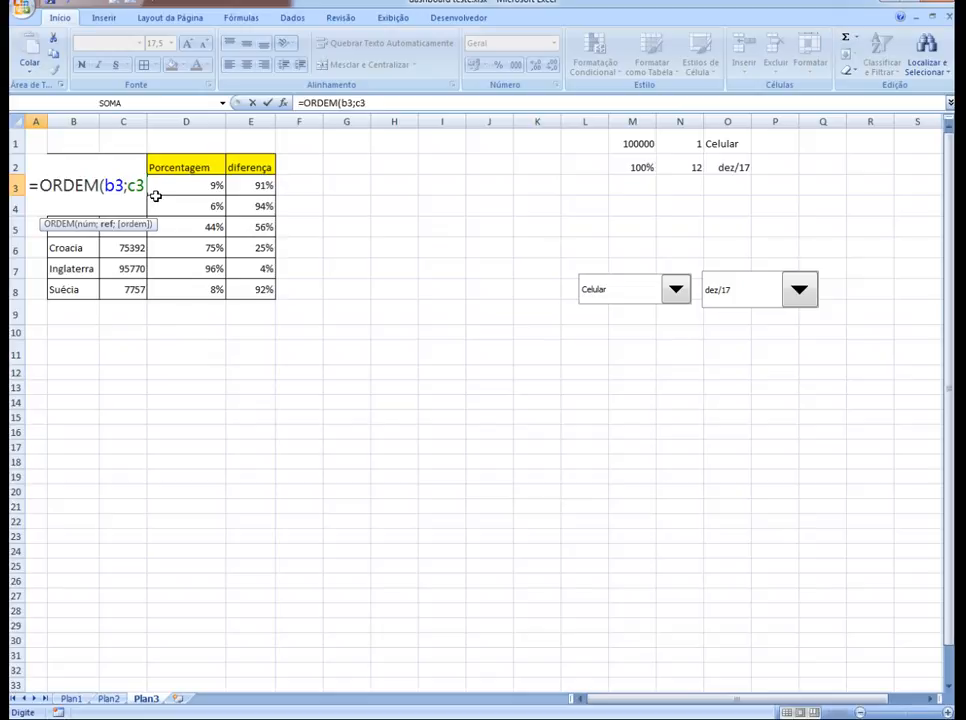
{"action": "type", "text": ":"}
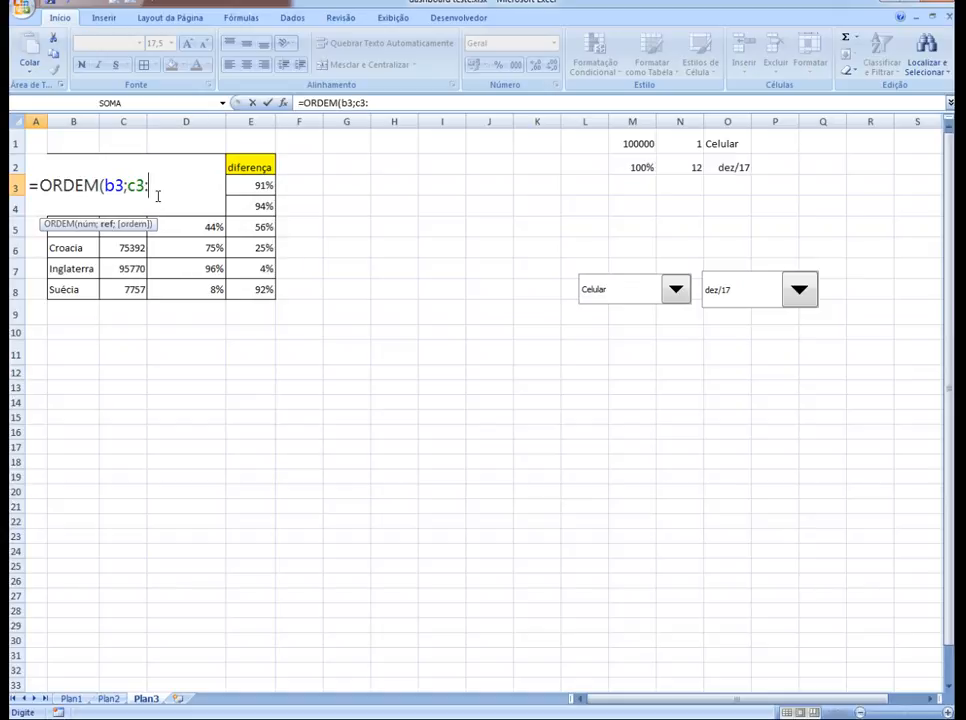
{"action": "type", "text": "c8"}
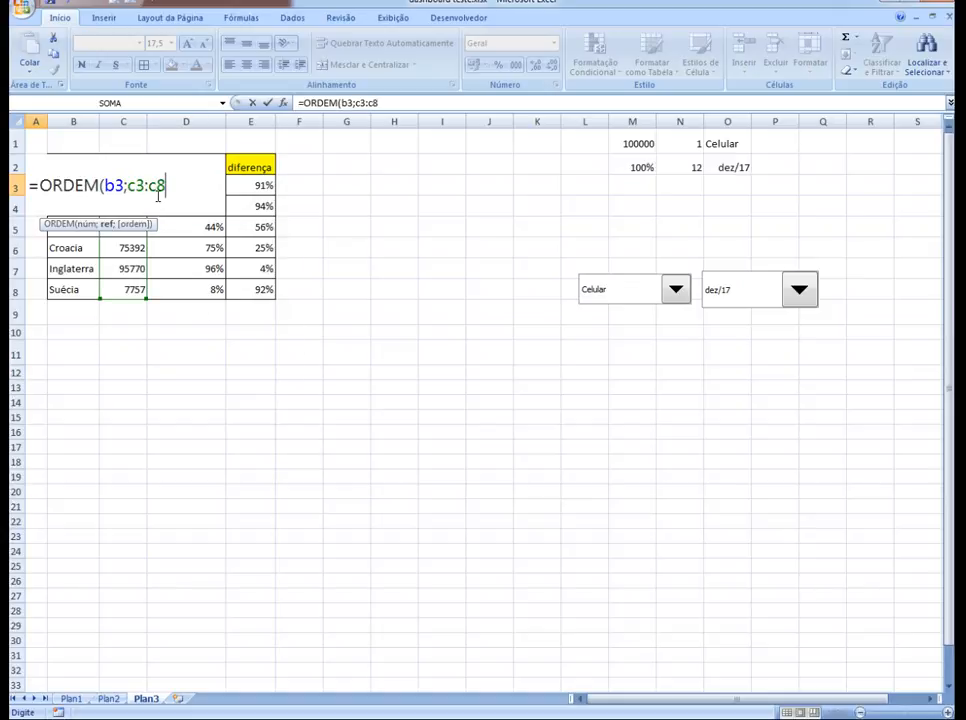
{"action": "key", "text": "Return"}
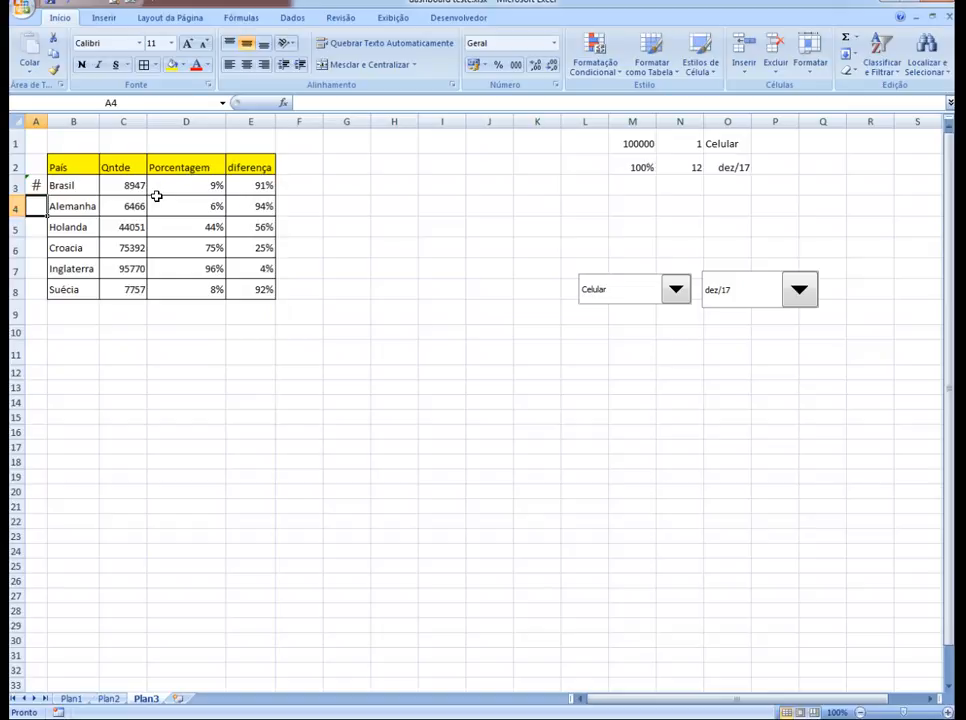
Step: Correct the ranked number in A3 to Brasil's quantity so the formula is =ORDEM(C3;C3:C8)
{"action": "left_click", "coordinate": [37, 185]}
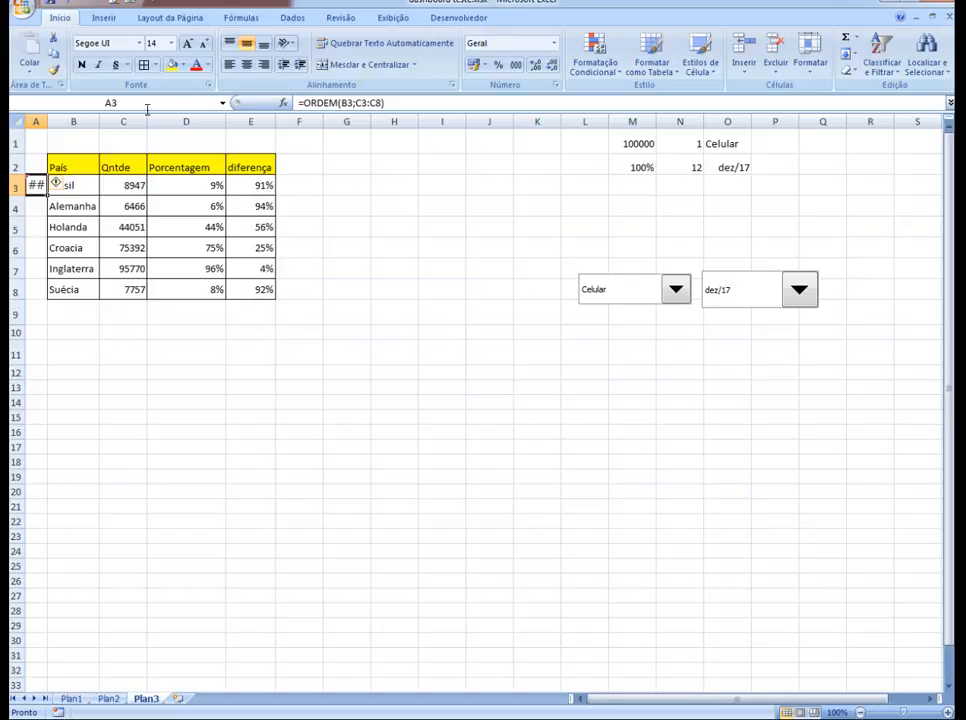
{"action": "double_click", "coordinate": [348, 103]}
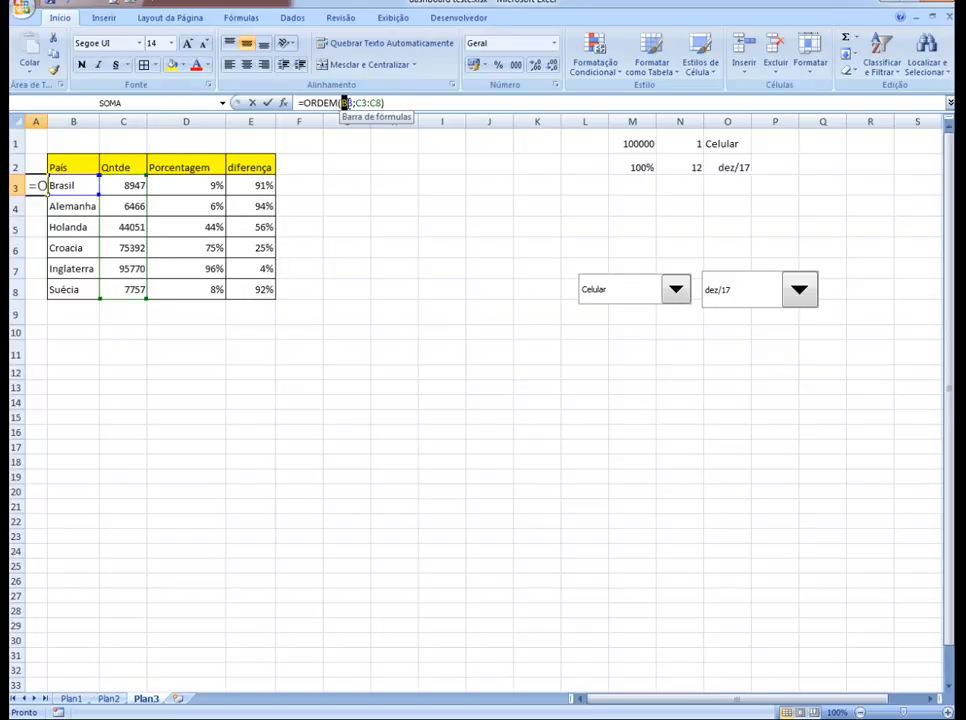
{"action": "type", "text": "c"}
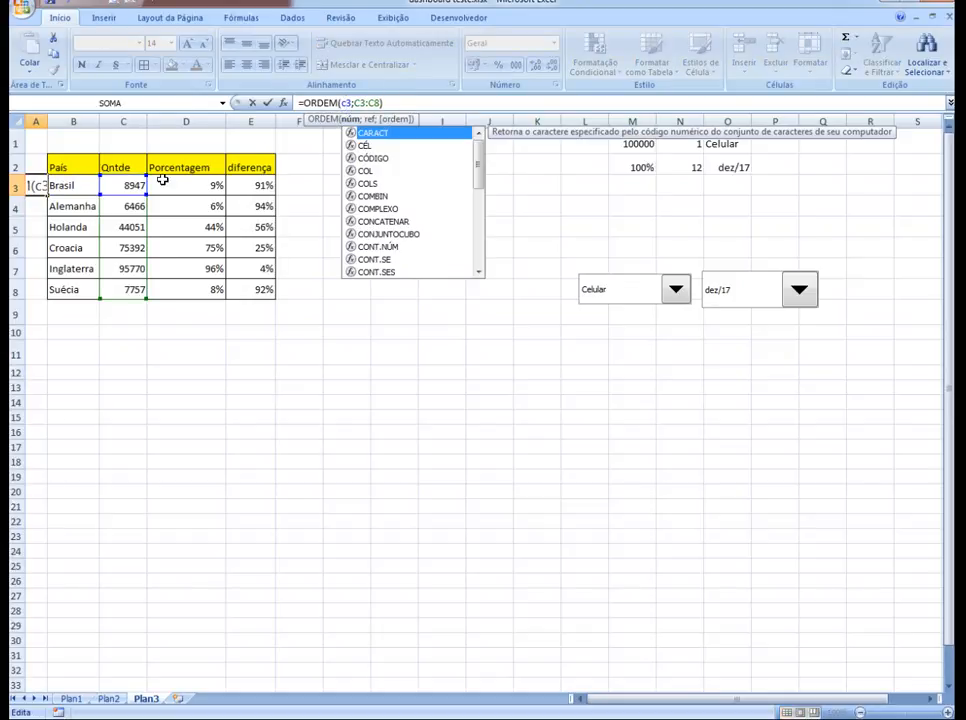
{"action": "left_click_drag", "start_coordinate": [342, 103], "coordinate": [348, 103]}
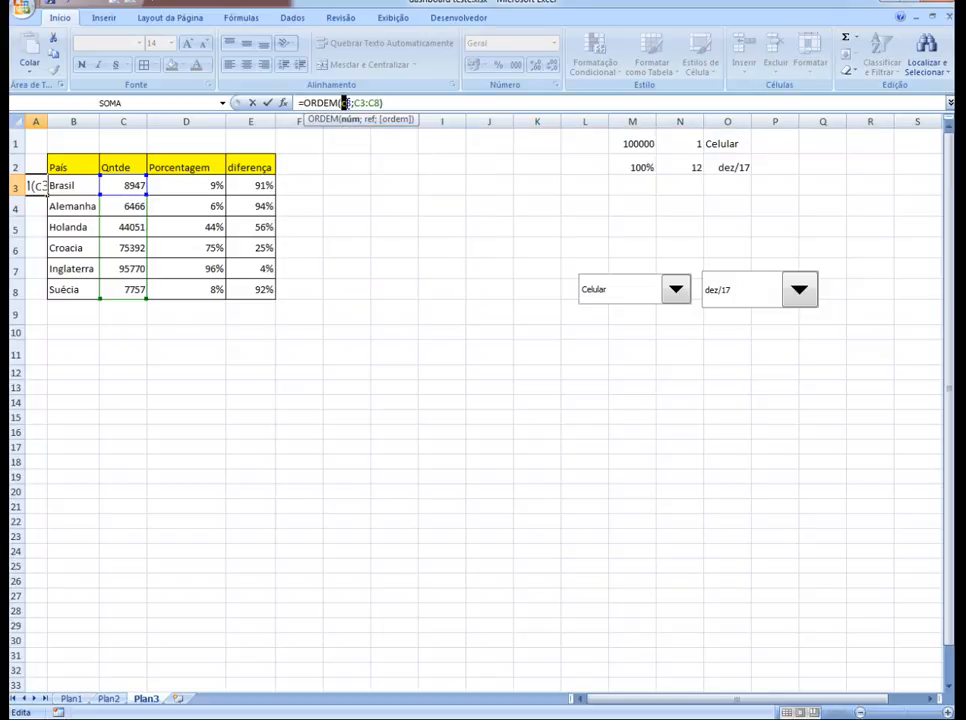
{"action": "type", "text": "C"}
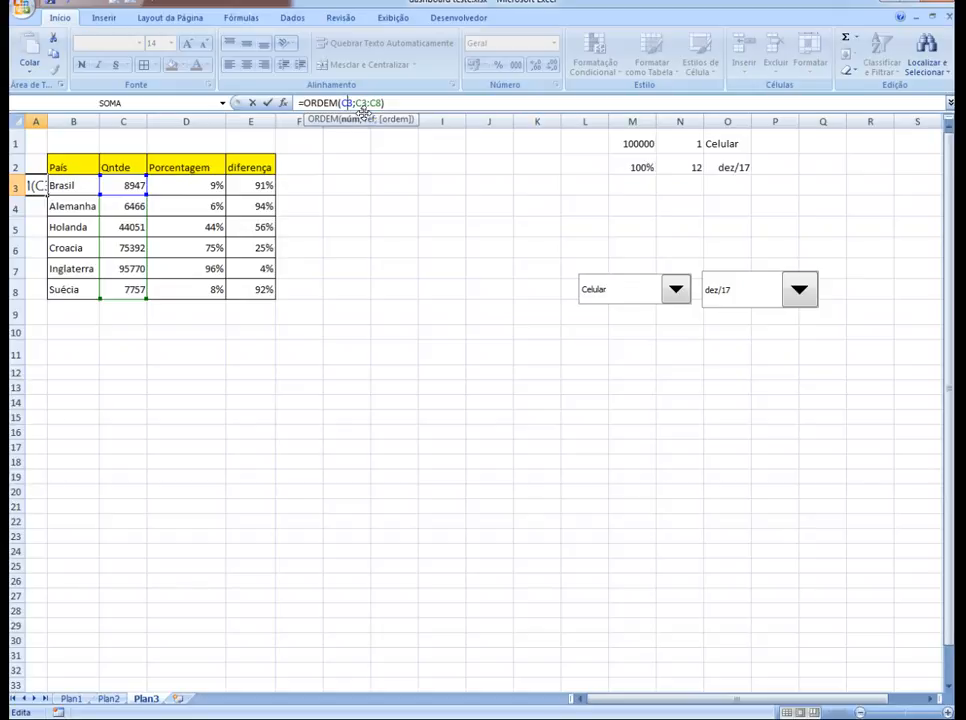
{"action": "key", "text": "Return"}
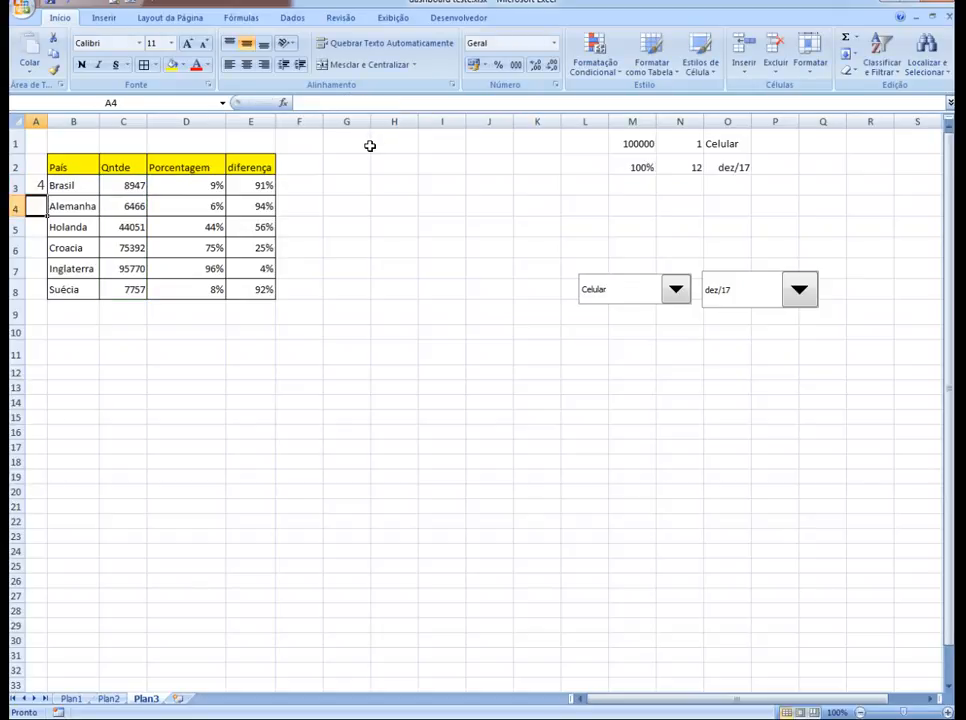
{"action": "left_click", "coordinate": [39, 188]}
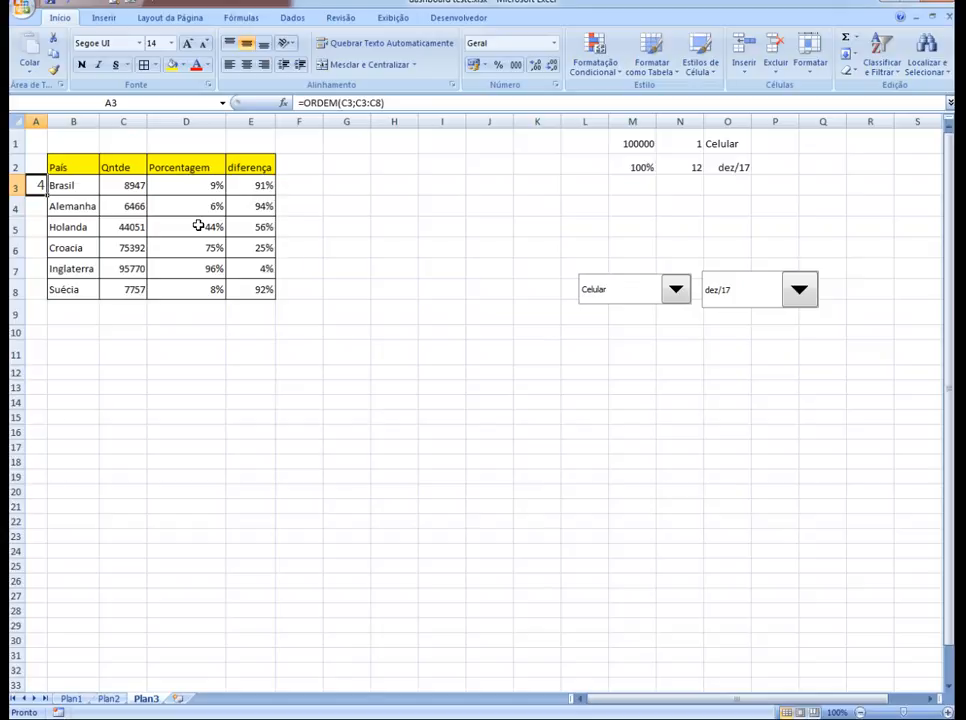
Step: Make the ranking range in A3 absolute so the formula is =ORDEM(C3;$C$3:$C$8)
{"action": "left_click_drag", "start_coordinate": [198, 225], "coordinate": [198, 267]}
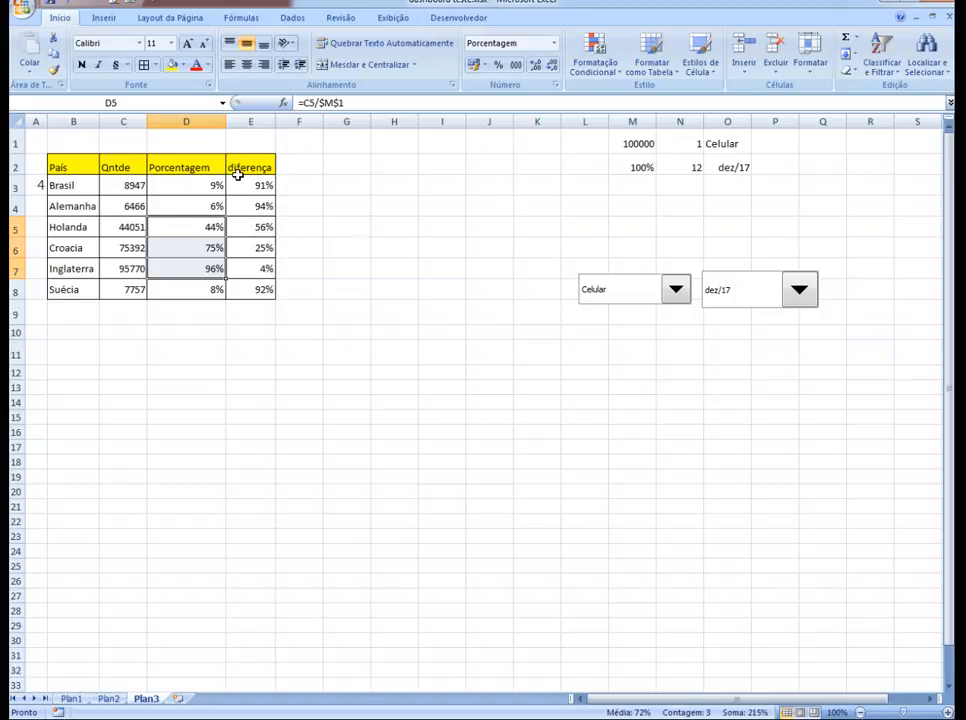
{"action": "left_click", "coordinate": [40, 186]}
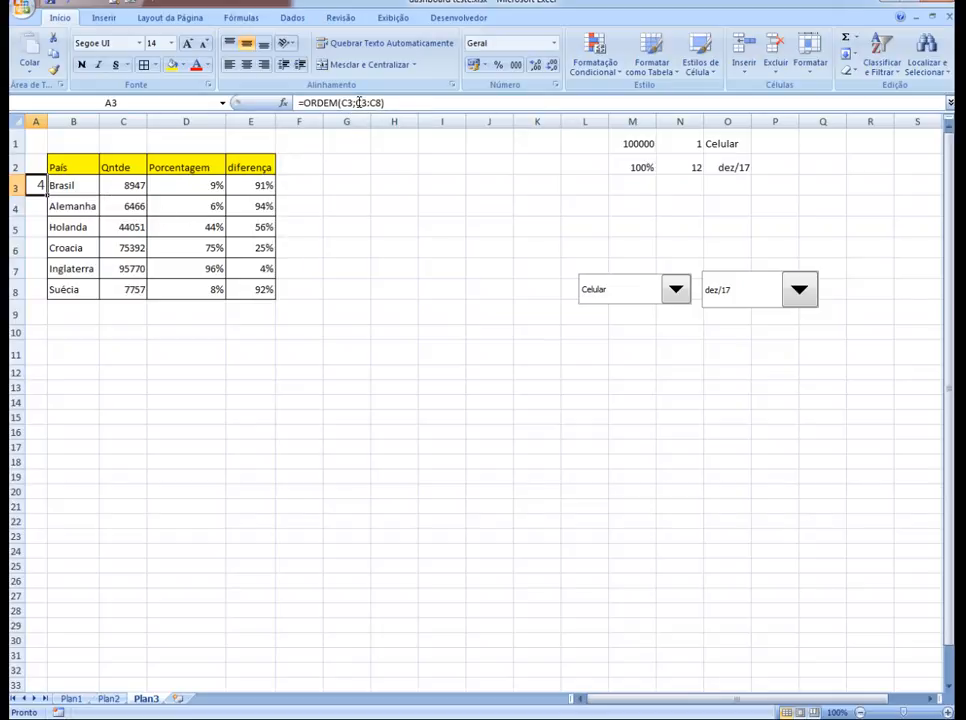
{"action": "double_click", "coordinate": [358, 103]}
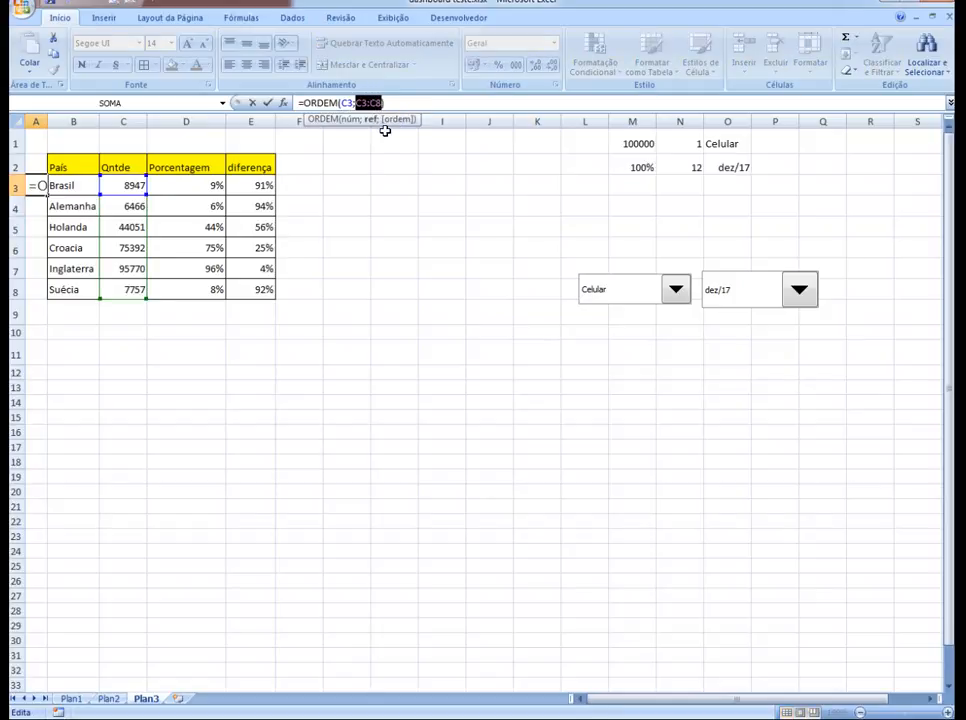
{"action": "key", "text": "F4"}
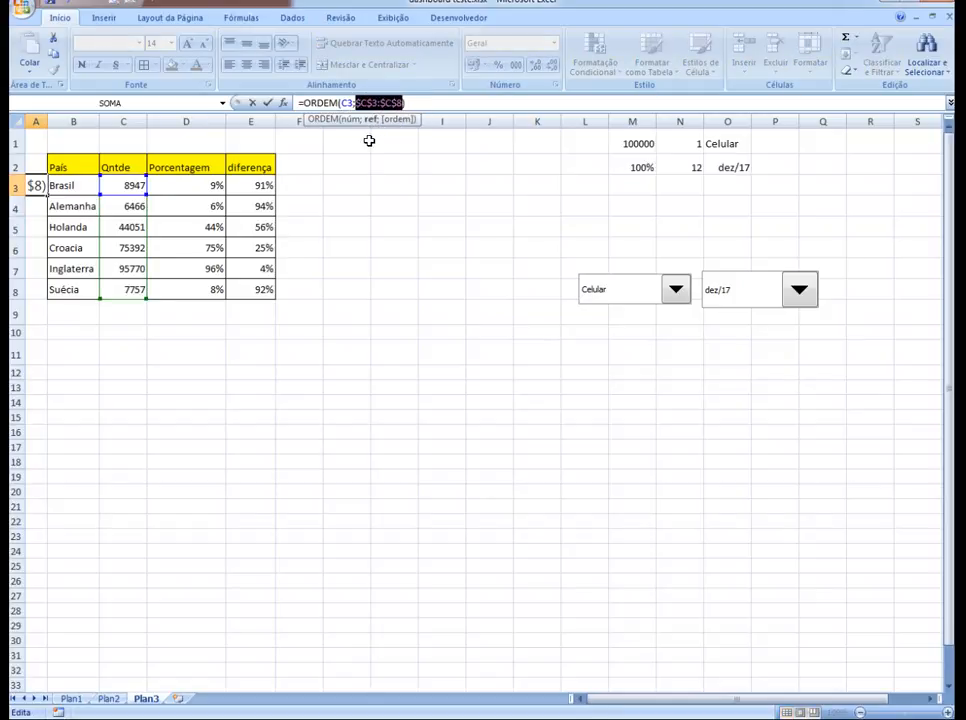
{"action": "key", "text": "Return"}
Step: Fill the ranking formula from A3 down to A8 for the remaining countries and check the copied formulas
{"action": "left_click", "coordinate": [39, 188]}
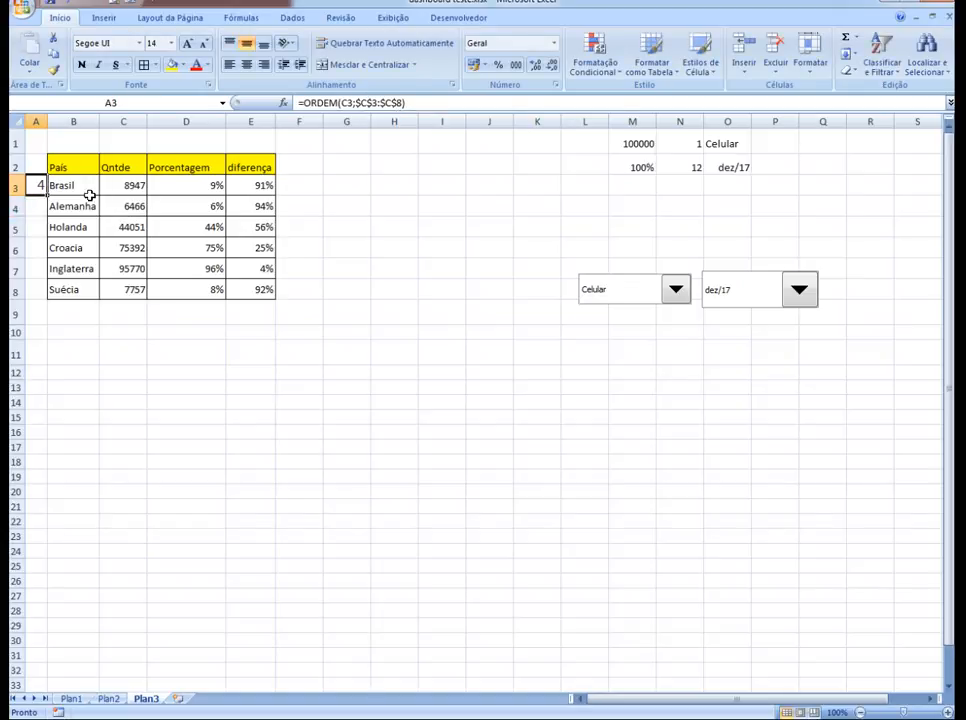
{"action": "left_click_drag", "start_coordinate": [47, 196], "coordinate": [48, 299]}
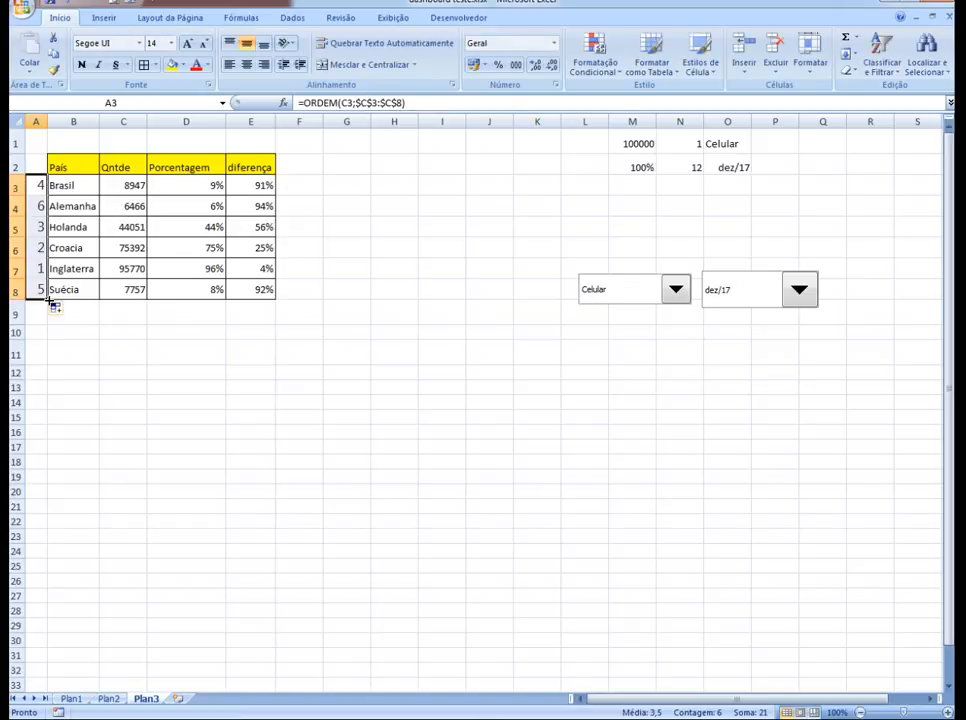
{"action": "left_click", "coordinate": [39, 186]}
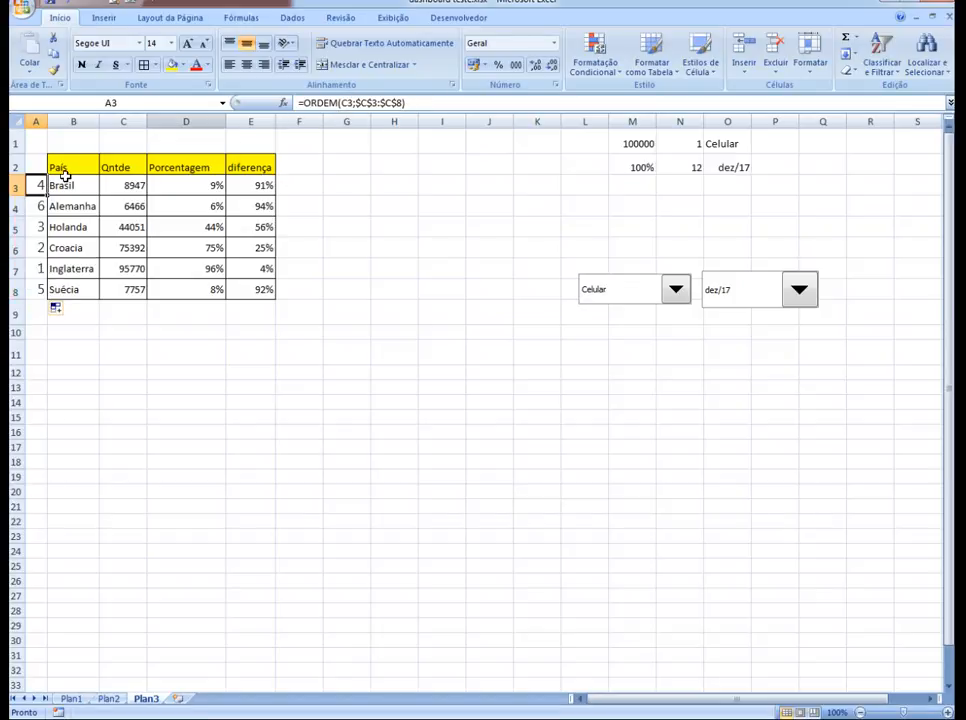
{"action": "left_click", "coordinate": [40, 204]}
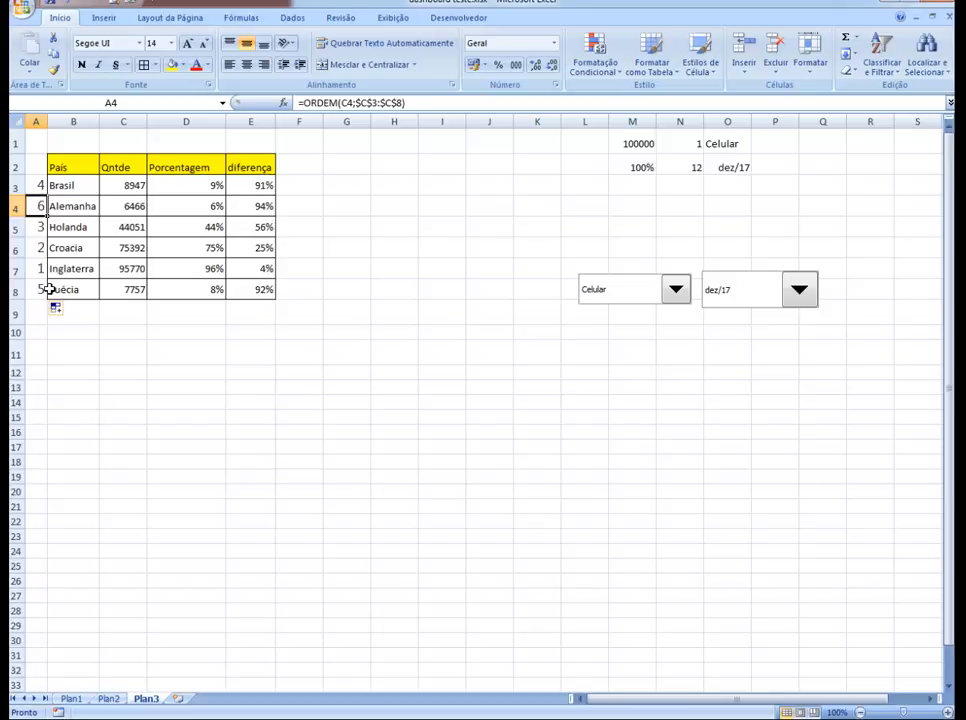
{"action": "left_click", "coordinate": [38, 185]}
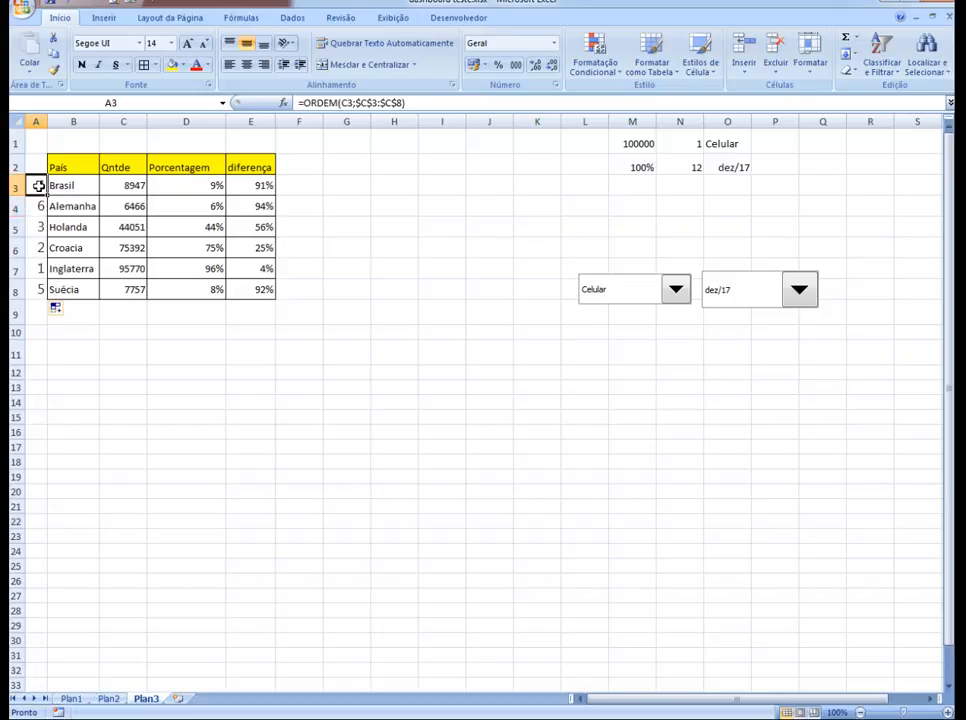
{"action": "left_click", "coordinate": [209, 369]}
Step: Test the table with the month selector on jun/17, and set the selector to ago/17
{"action": "left_click", "coordinate": [799, 298]}
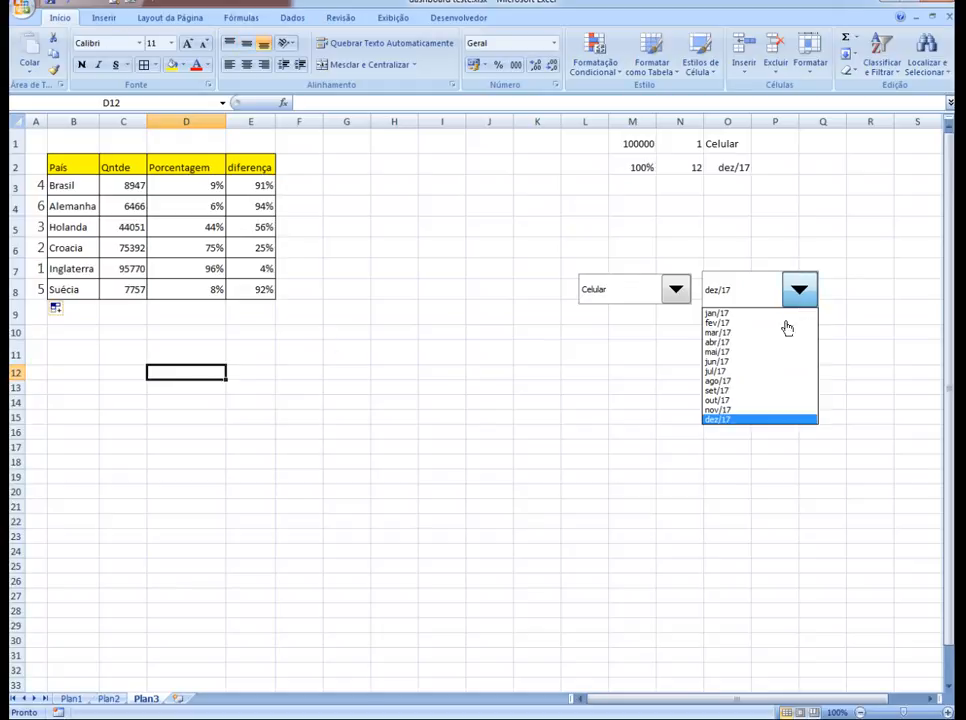
{"action": "left_click", "coordinate": [745, 361]}
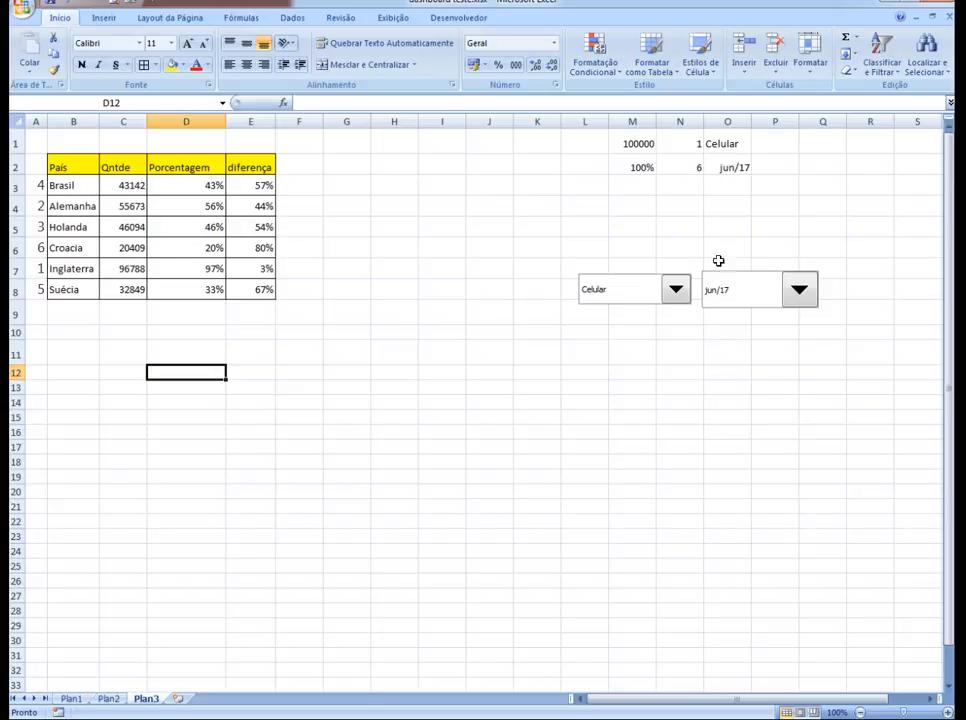
{"action": "left_click", "coordinate": [797, 291]}
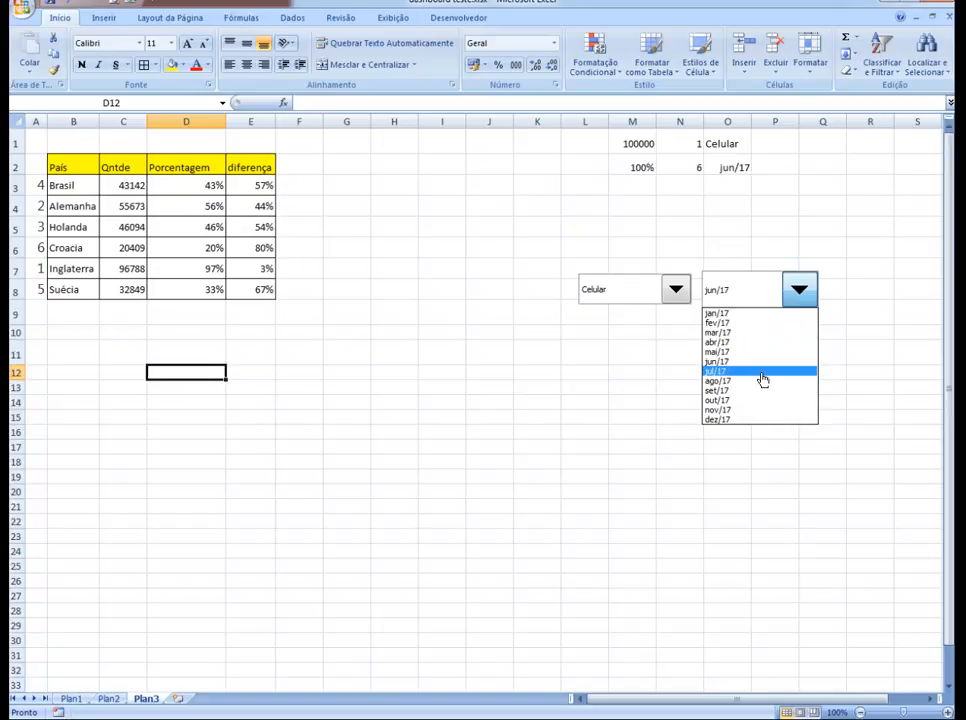
{"action": "left_click", "coordinate": [760, 381]}
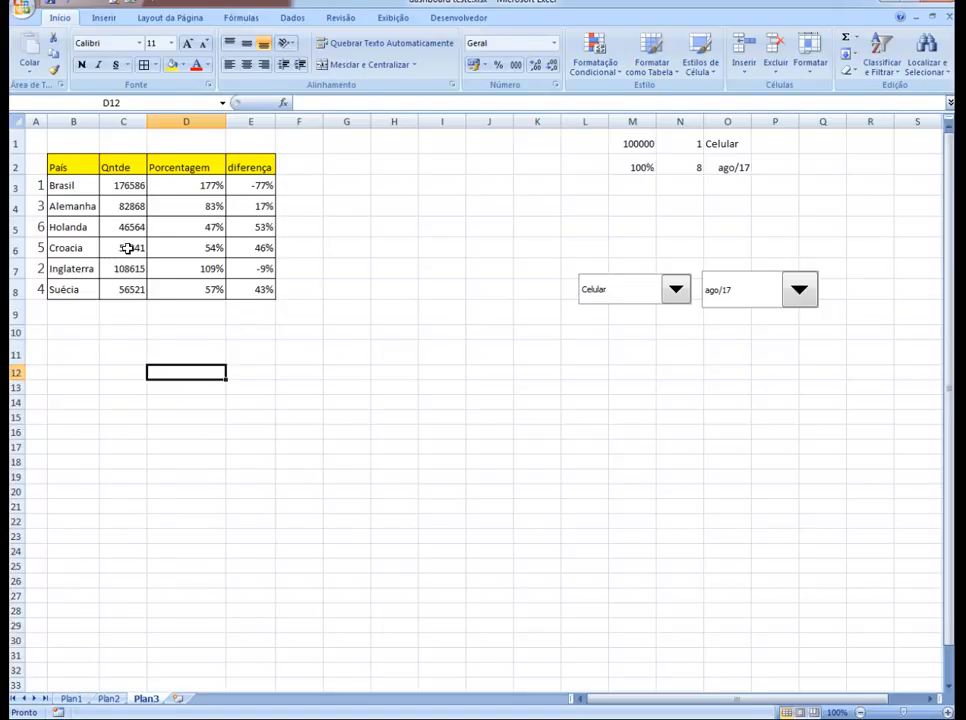
Step: Examine Brasil's percentage, difference and quantity formulas against the unit target in M1
{"action": "left_click", "coordinate": [187, 186]}
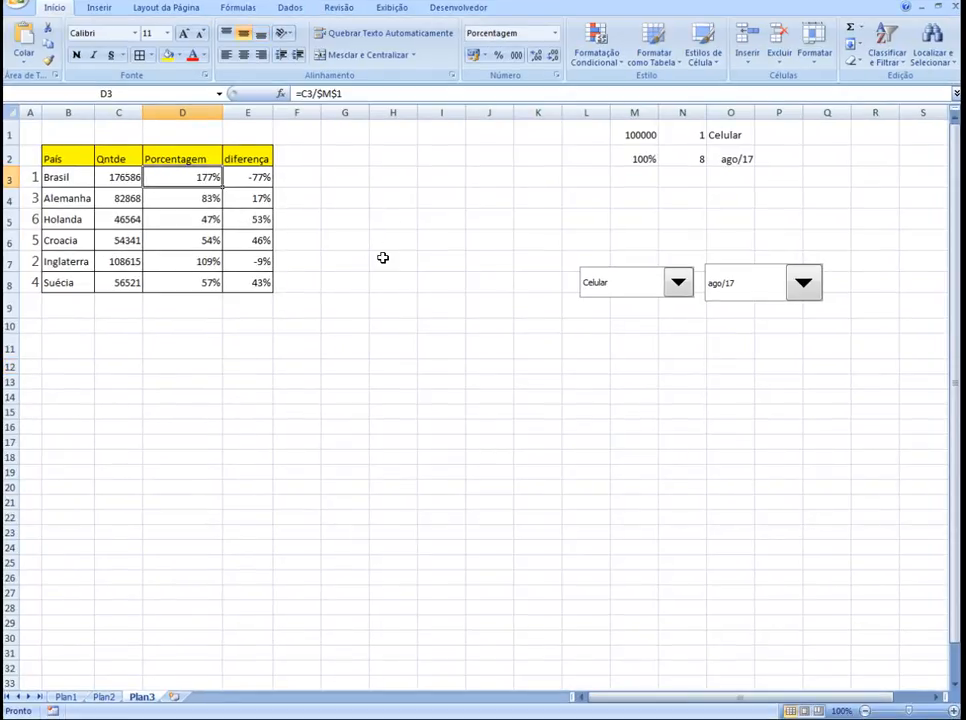
{"action": "left_click", "coordinate": [340, 199]}
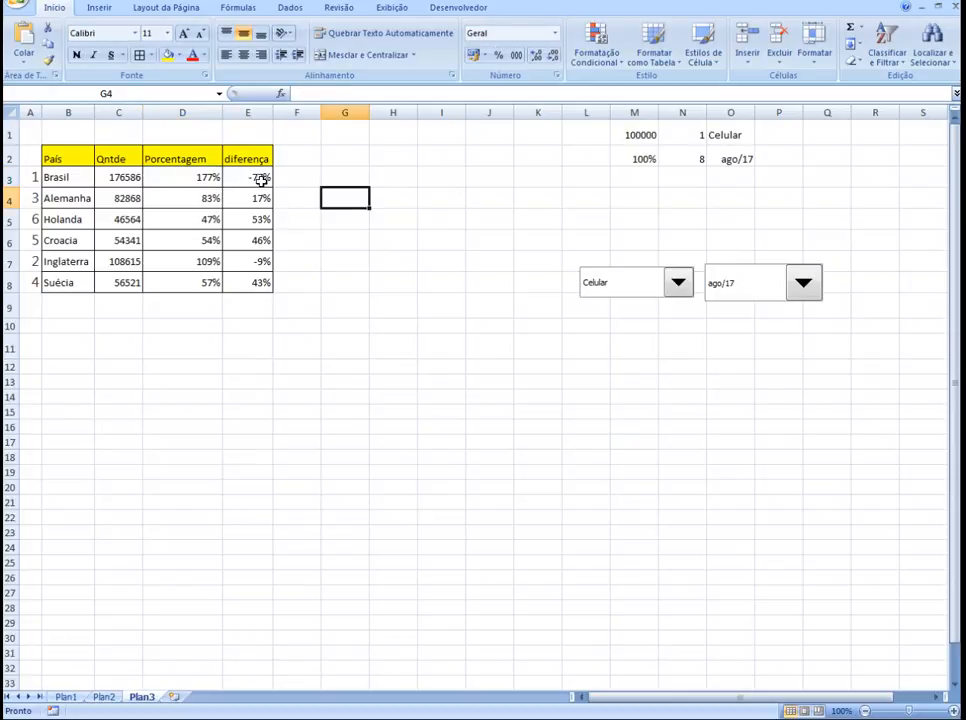
{"action": "left_click", "coordinate": [261, 177]}
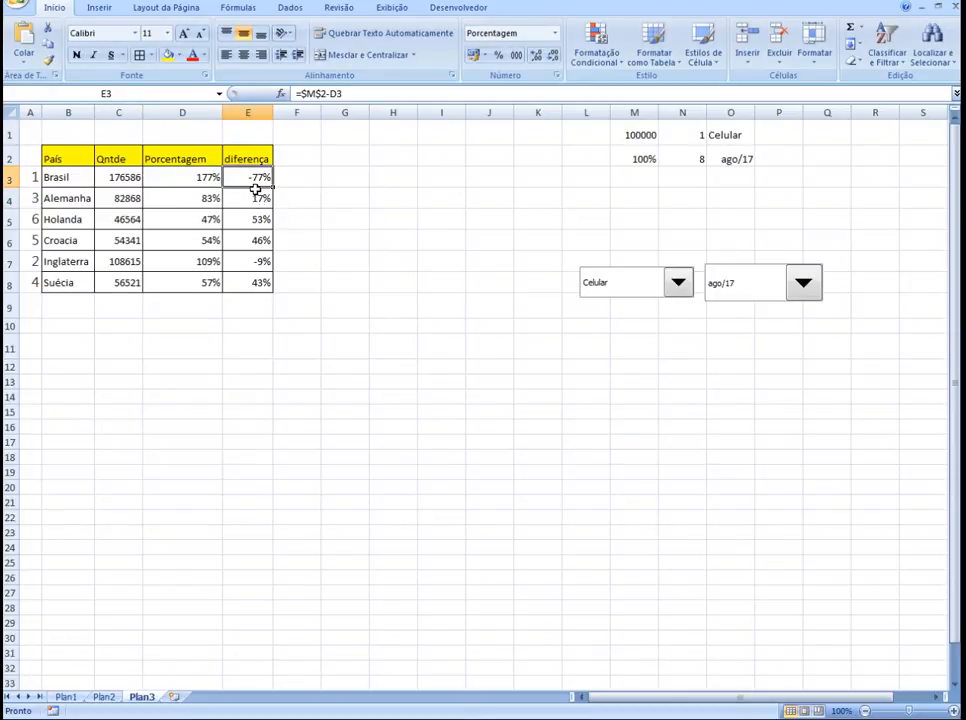
{"action": "left_click", "coordinate": [121, 177]}
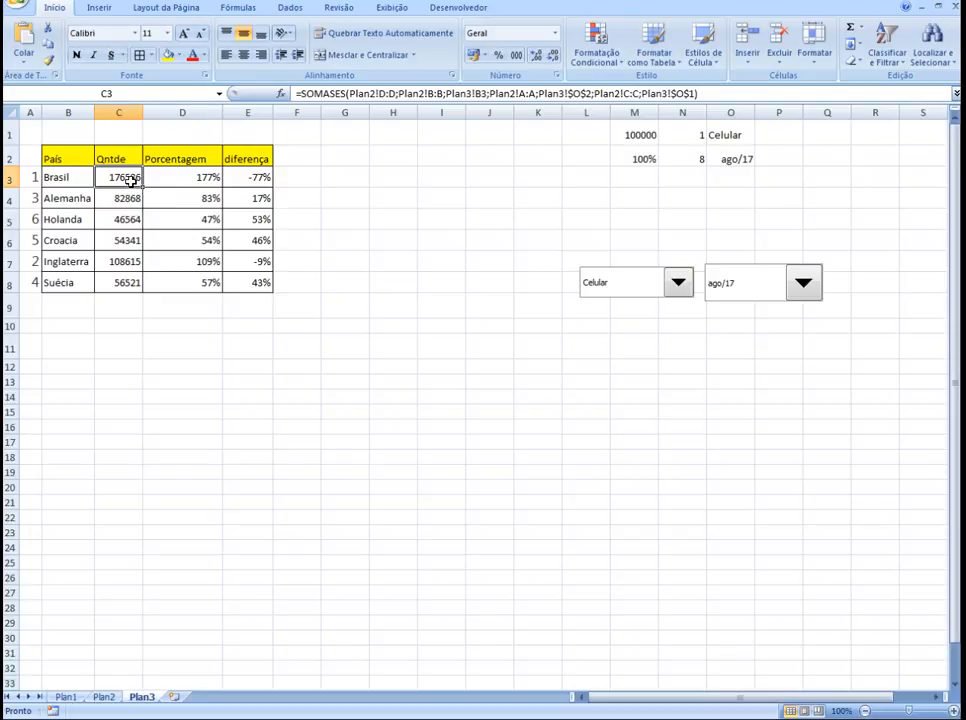
{"action": "left_click", "coordinate": [640, 135]}
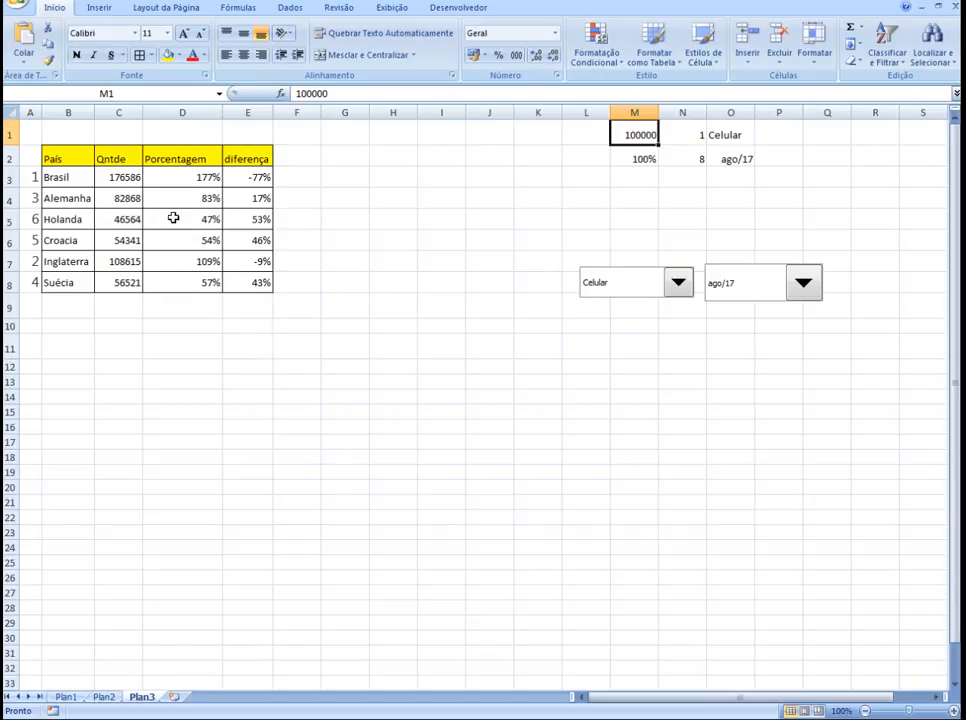
{"action": "left_click", "coordinate": [126, 178]}
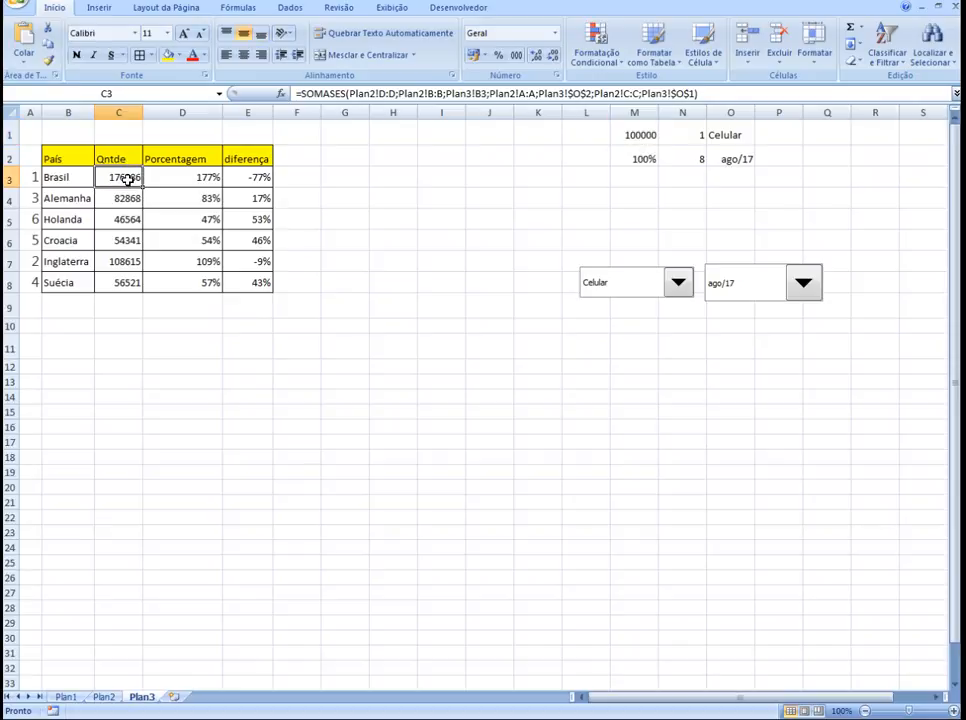
Step: Set the unit sales target in M1 to 200000
{"action": "left_click", "coordinate": [640, 132]}
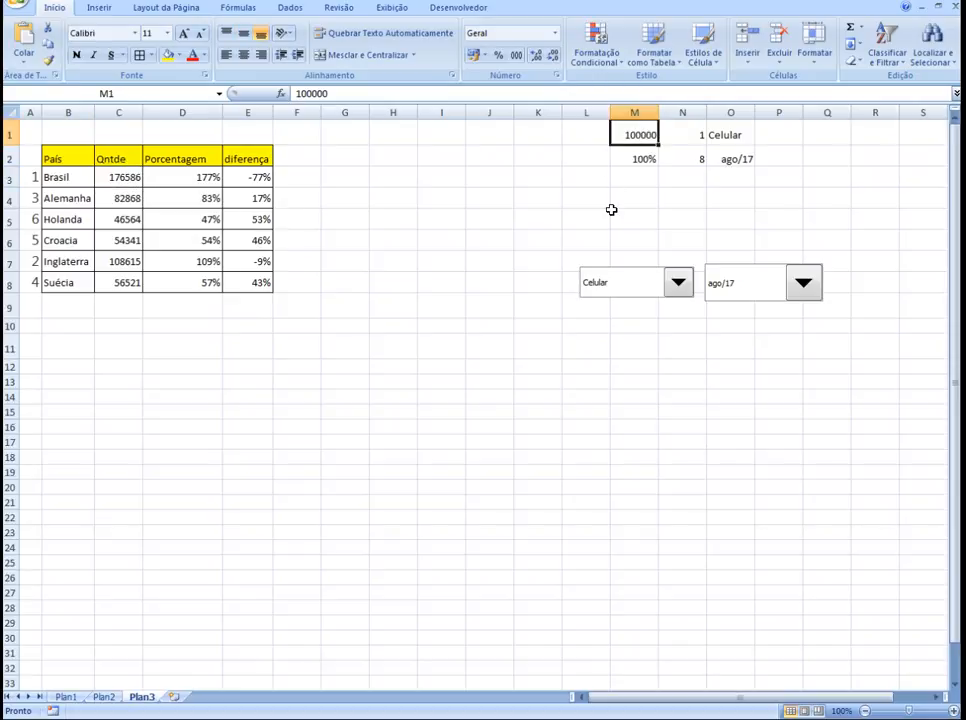
{"action": "left_click", "coordinate": [301, 93]}
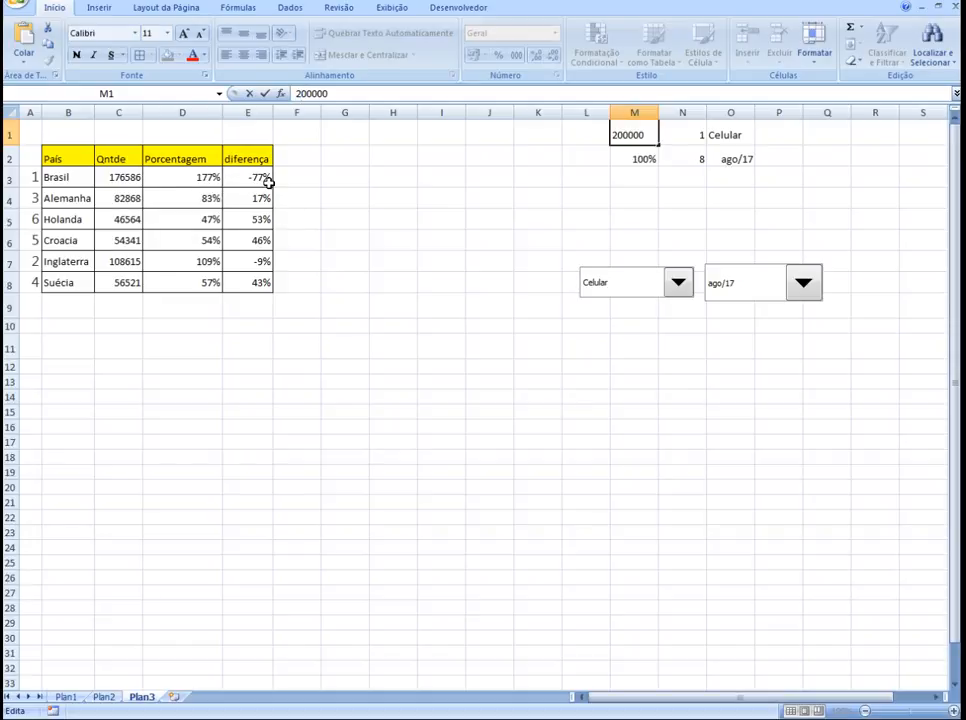
{"action": "key", "text": "Return"}
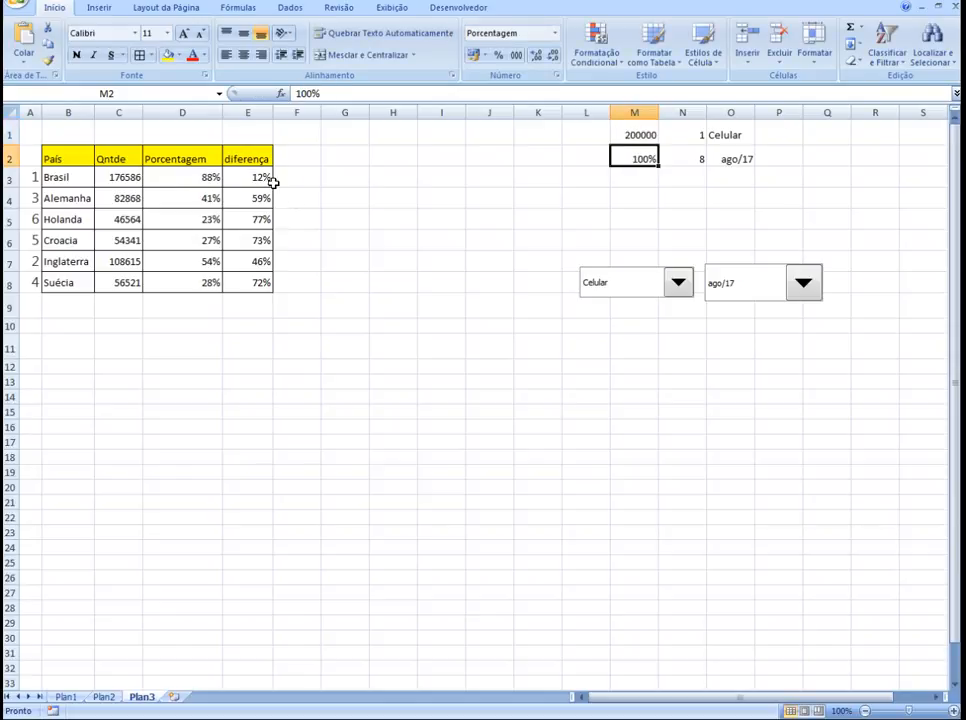
Step: Compare Brasil's quantity and difference in row 3 with the unit target in M1
{"action": "left_click", "coordinate": [372, 196]}
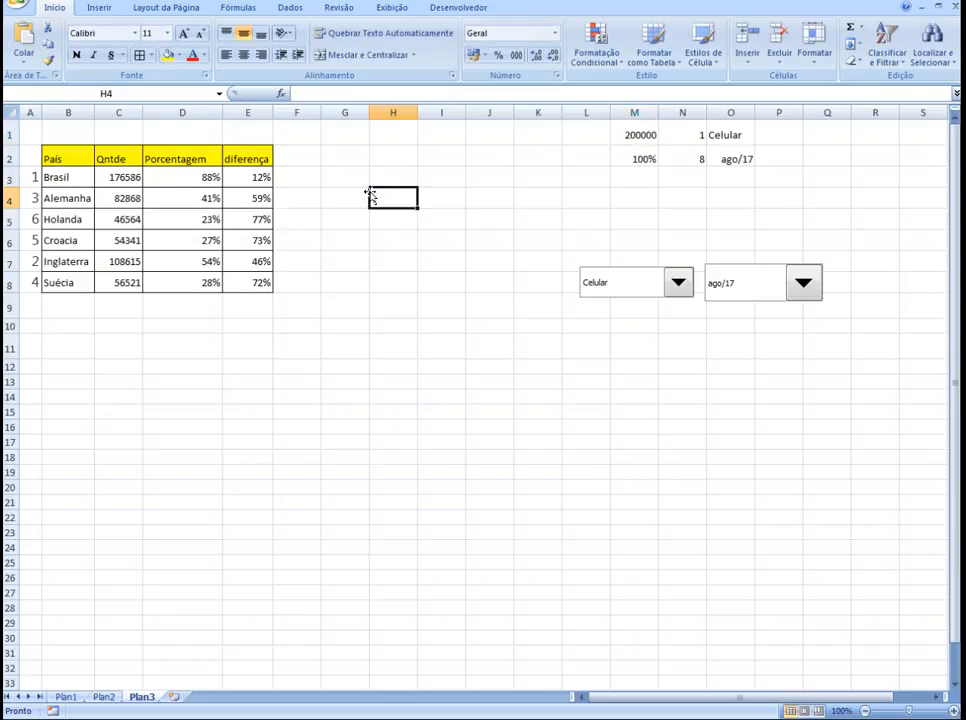
{"action": "left_click", "coordinate": [117, 179]}
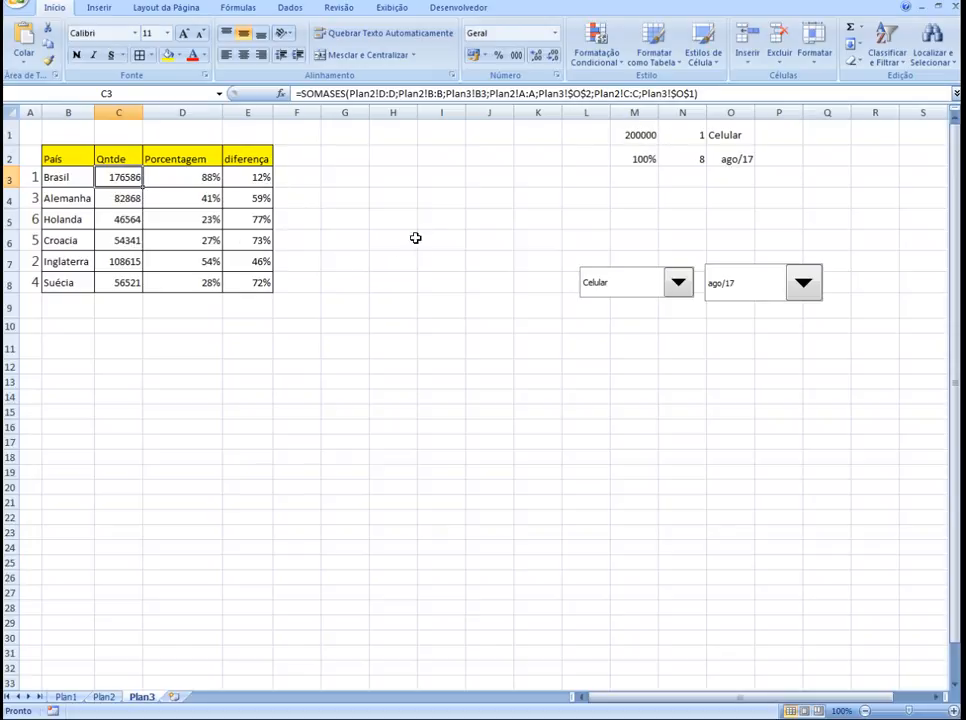
{"action": "left_click", "coordinate": [627, 135]}
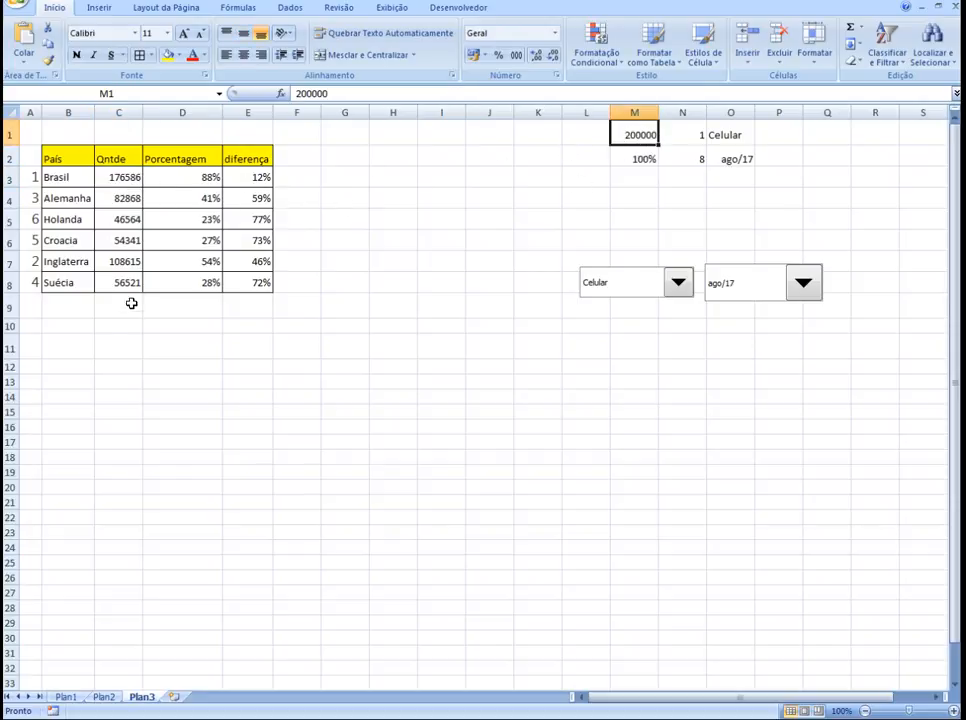
{"action": "left_click", "coordinate": [127, 176]}
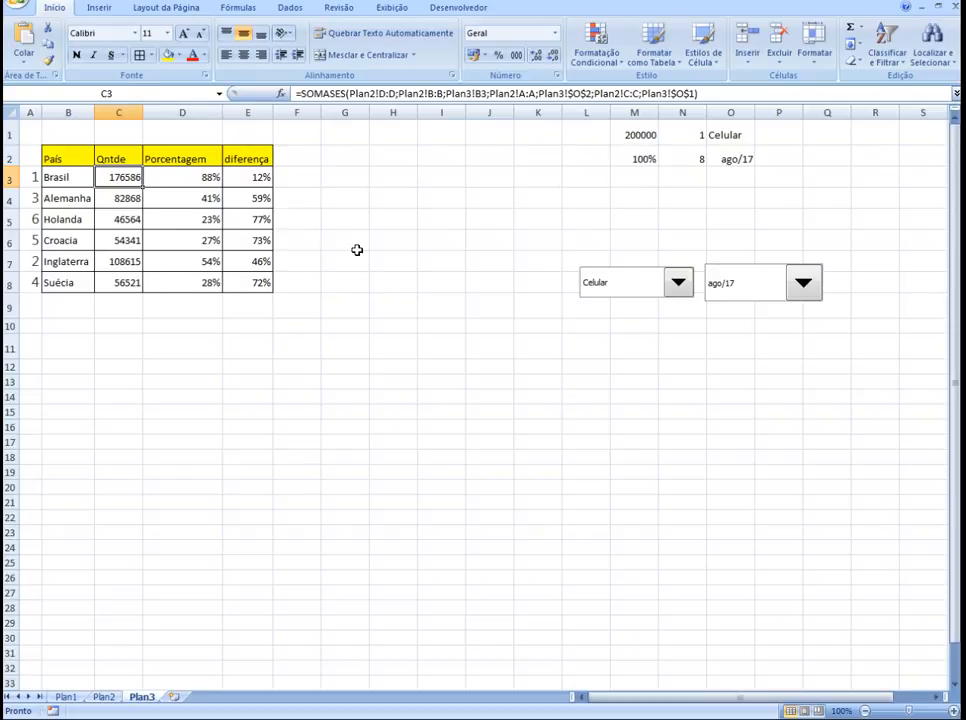
{"action": "left_click", "coordinate": [352, 244]}
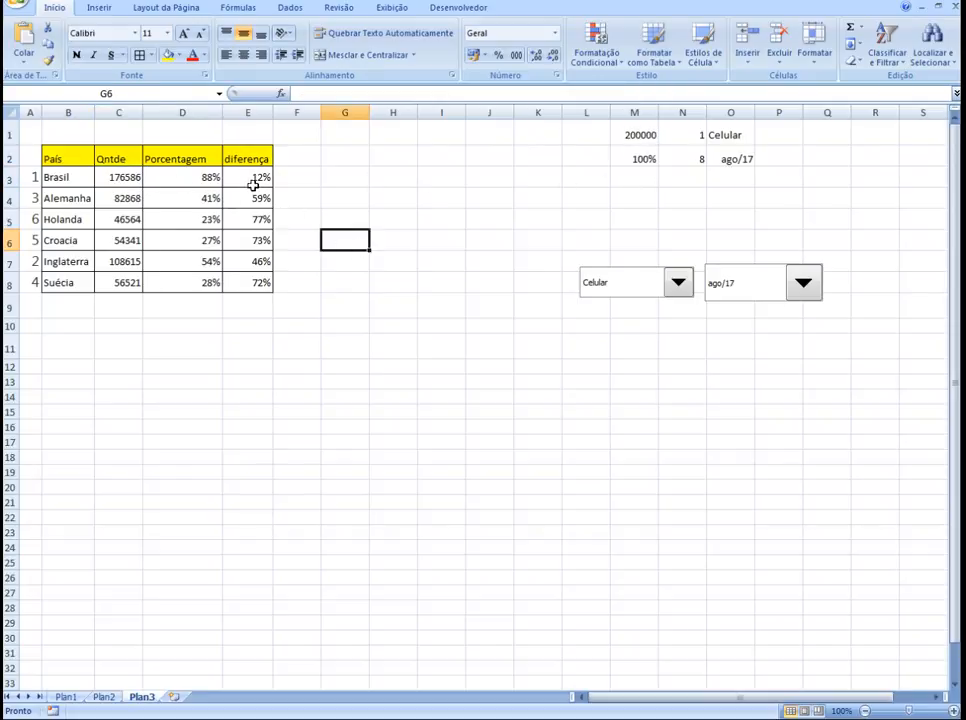
{"action": "left_click", "coordinate": [252, 176]}
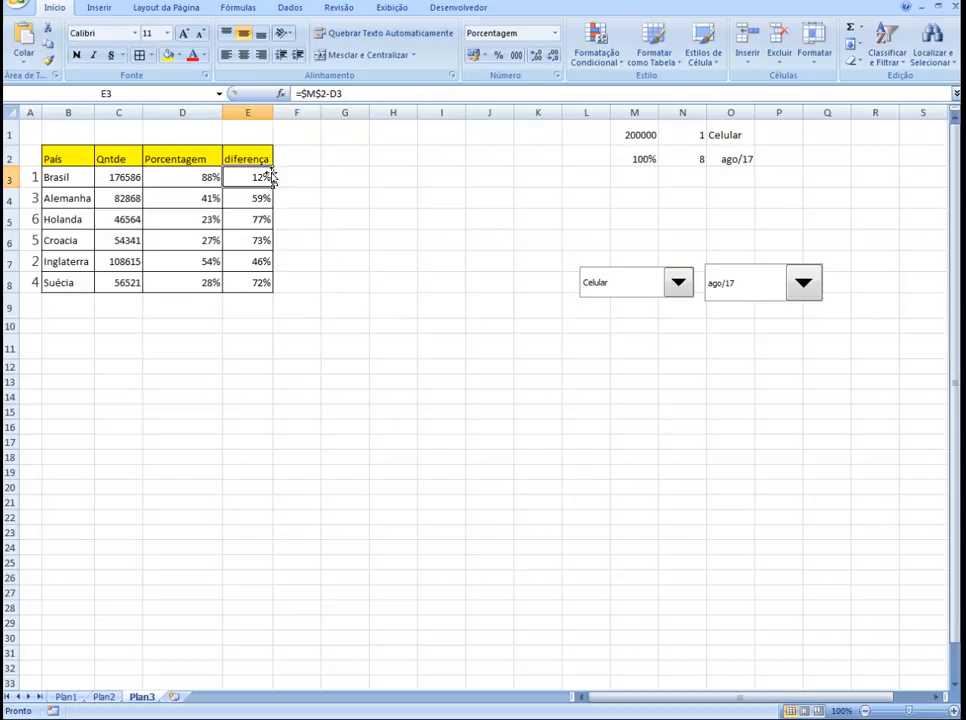
{"action": "left_click", "coordinate": [348, 258]}
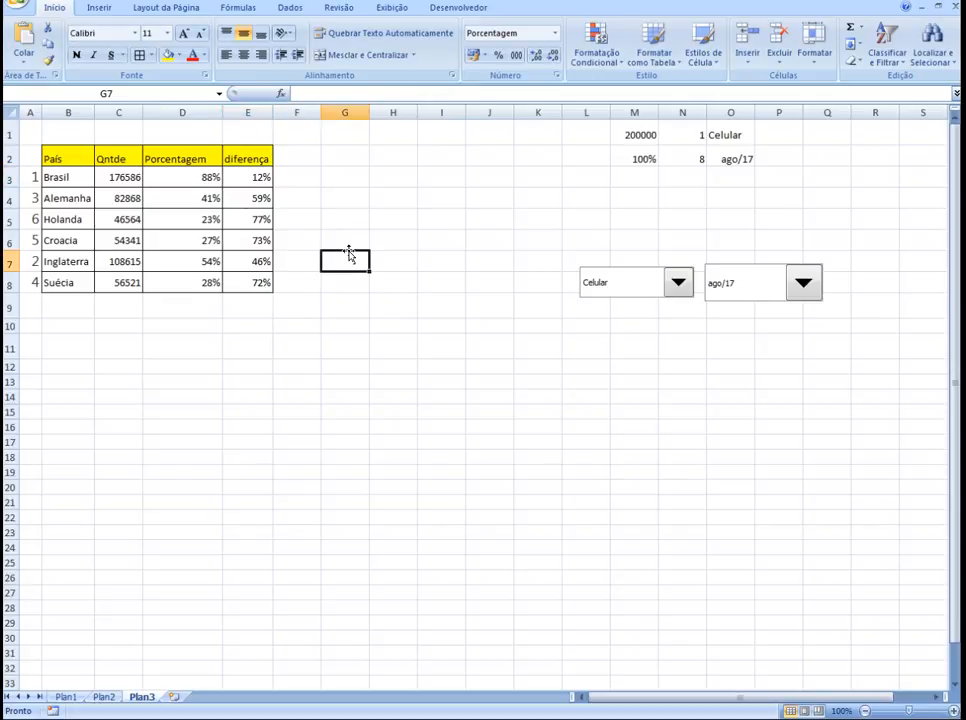
{"action": "left_click", "coordinate": [623, 136]}
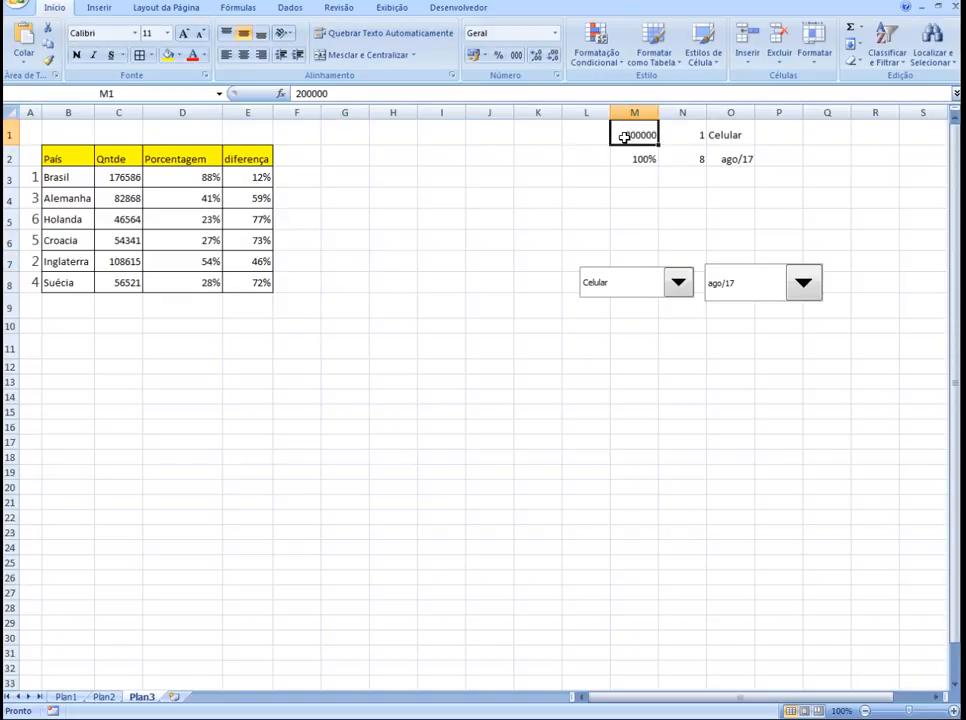
{"action": "left_click", "coordinate": [413, 286]}
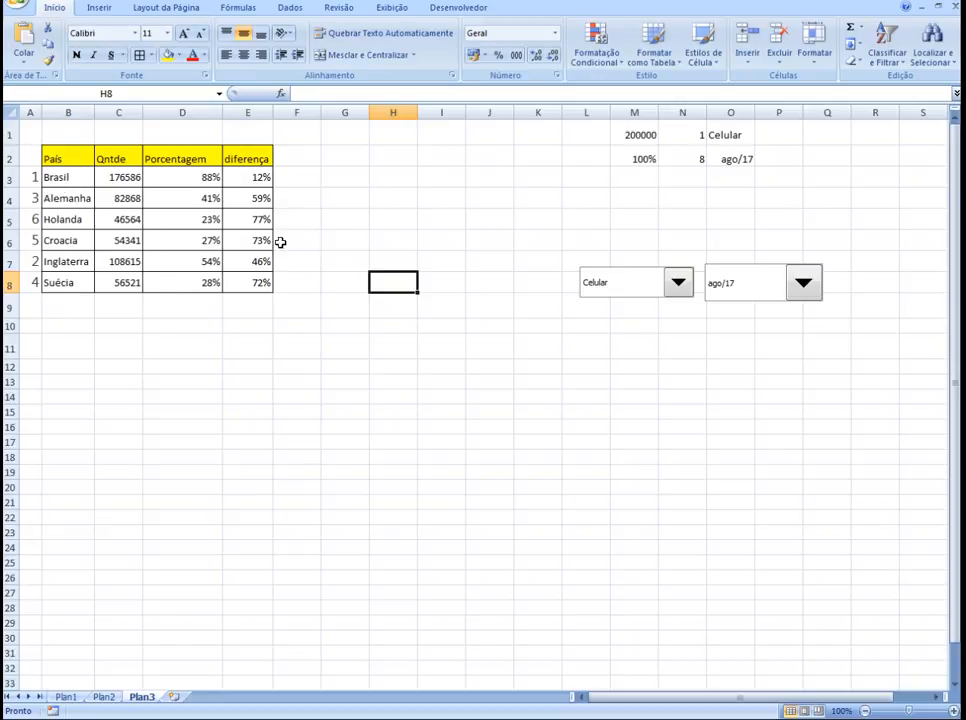
{"action": "left_click", "coordinate": [357, 222]}
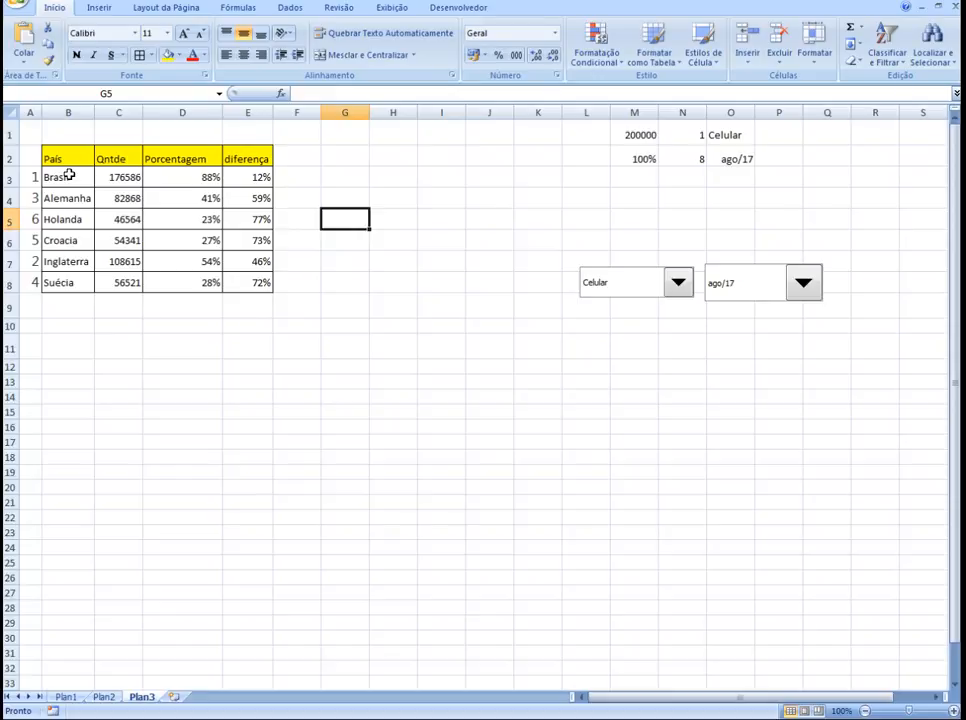
Step: Examine the finished Painel de Indicadores dashboard and its two country tables on the Plan1 sheet
{"action": "left_click", "coordinate": [114, 697]}
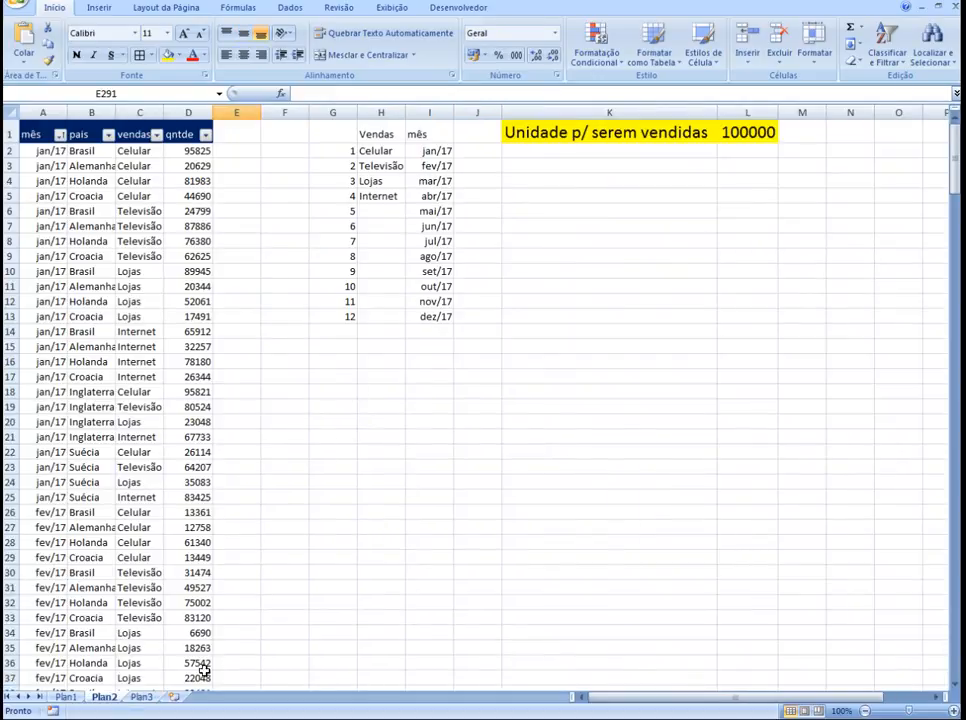
{"action": "left_click", "coordinate": [72, 699]}
{"action": "scroll", "coordinate": [470, 420], "scroll_direction": "down", "scroll_amount": 3}
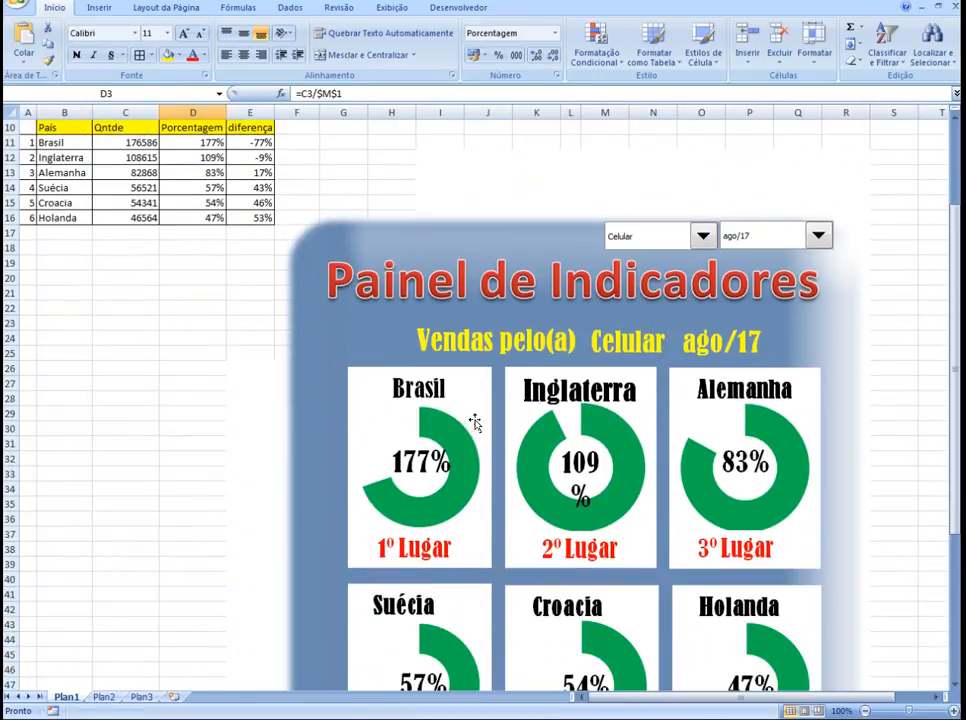
{"action": "scroll", "coordinate": [600, 395], "scroll_direction": "down", "scroll_amount": 2}
{"action": "scroll", "coordinate": [492, 367], "scroll_direction": "up", "scroll_amount": 2}
{"action": "scroll", "coordinate": [467, 398], "scroll_direction": "up", "scroll_amount": 3}
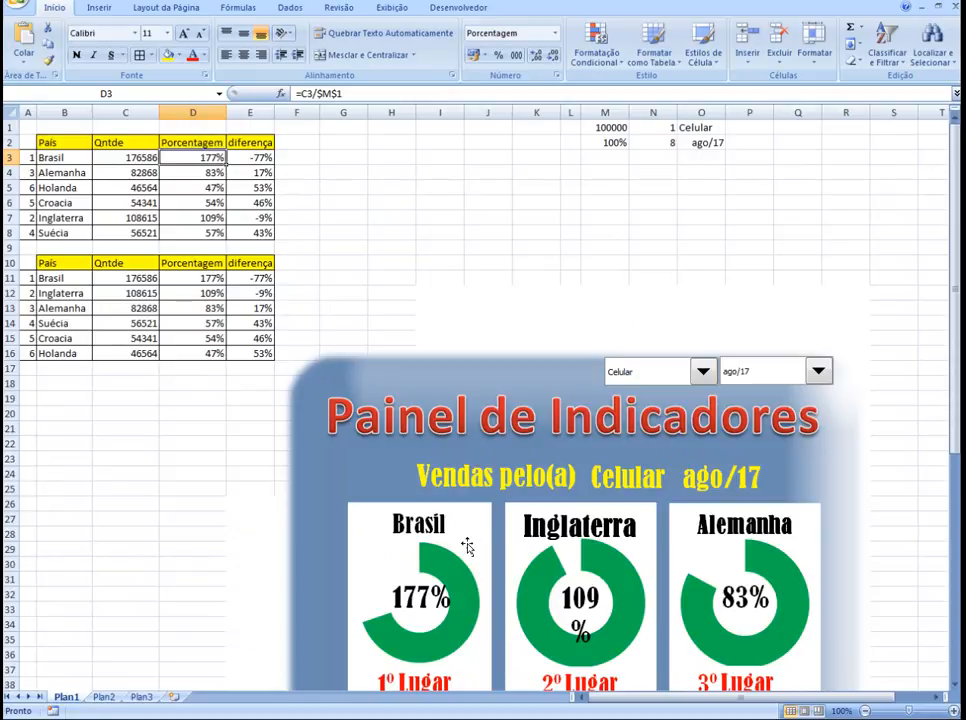
Step: Examine the six country ring charts and their 1º to 6º Lugar labels in the Plan1 dashboard
{"action": "scroll", "coordinate": [462, 545], "scroll_direction": "down", "scroll_amount": 2}
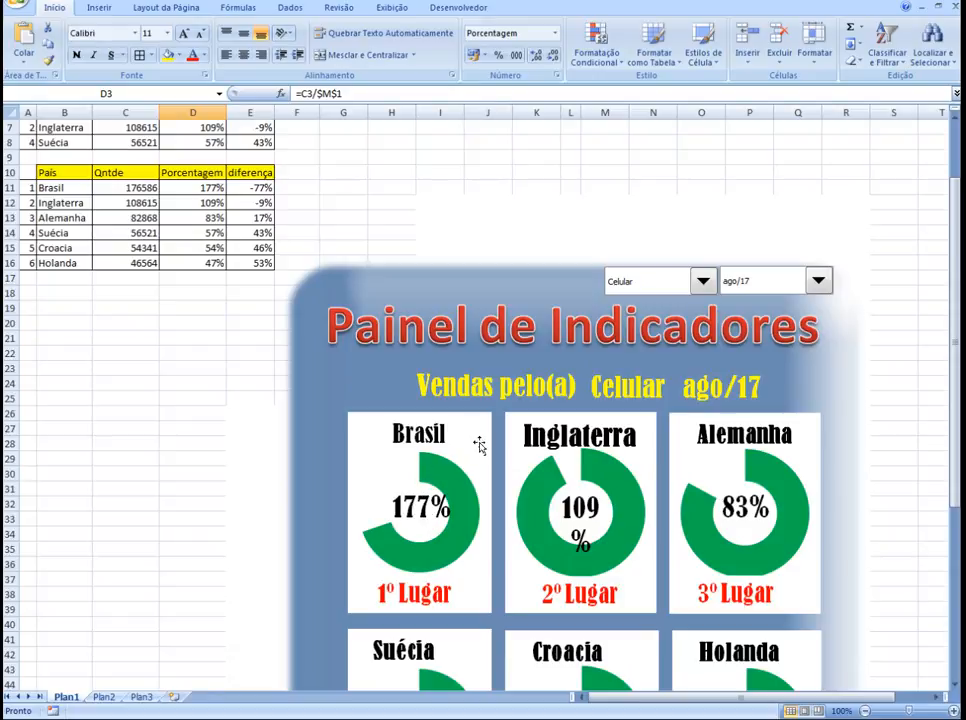
{"action": "scroll", "coordinate": [481, 440], "scroll_direction": "up", "scroll_amount": 2}
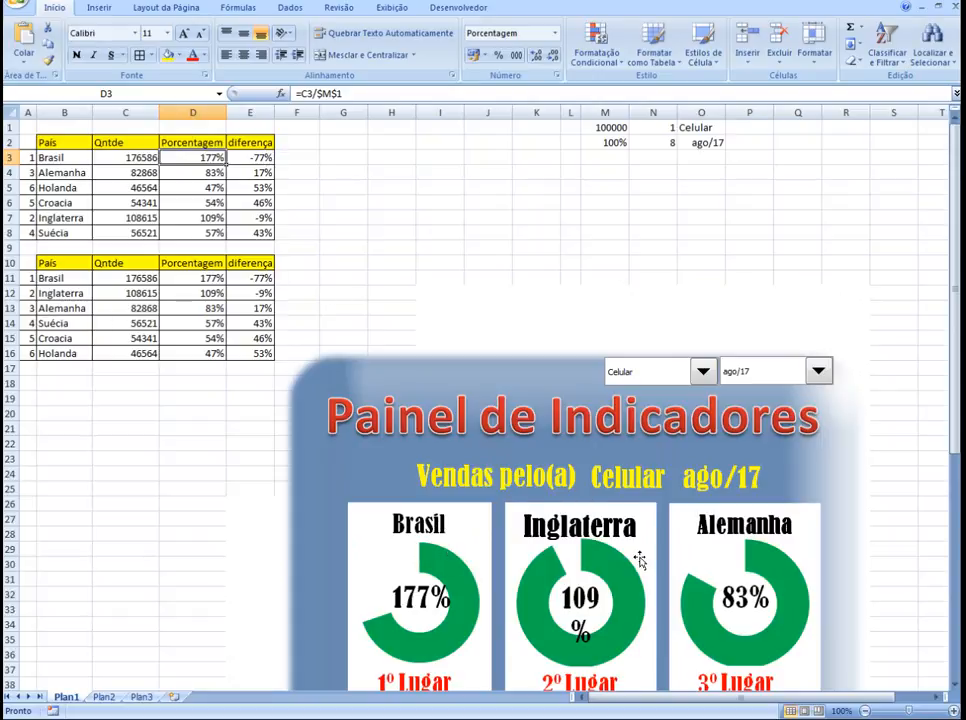
{"action": "scroll", "coordinate": [598, 512], "scroll_direction": "down", "scroll_amount": 2}
{"action": "scroll", "coordinate": [598, 512], "scroll_direction": "down", "scroll_amount": 3}
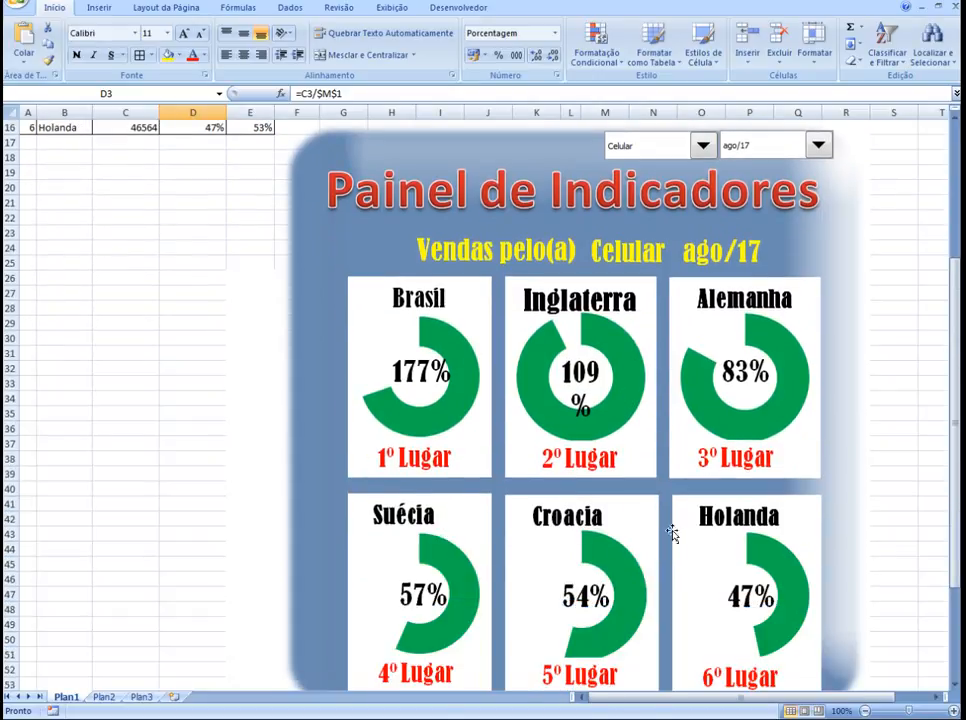
{"action": "scroll", "coordinate": [450, 460], "scroll_direction": "up", "scroll_amount": 2}
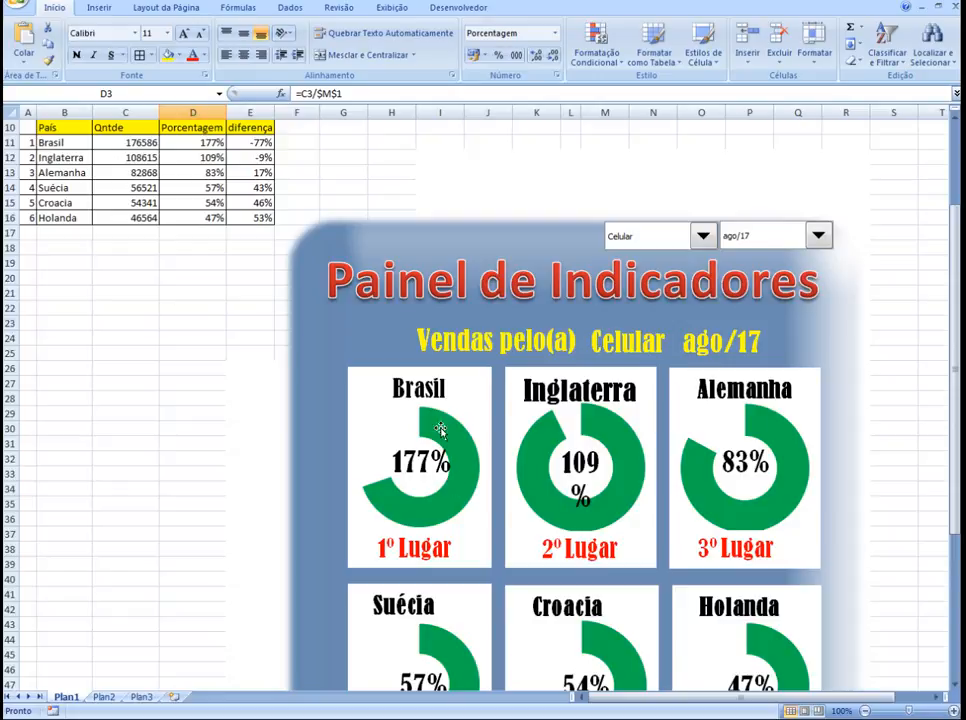
{"action": "scroll", "coordinate": [446, 459], "scroll_direction": "up", "scroll_amount": 2}
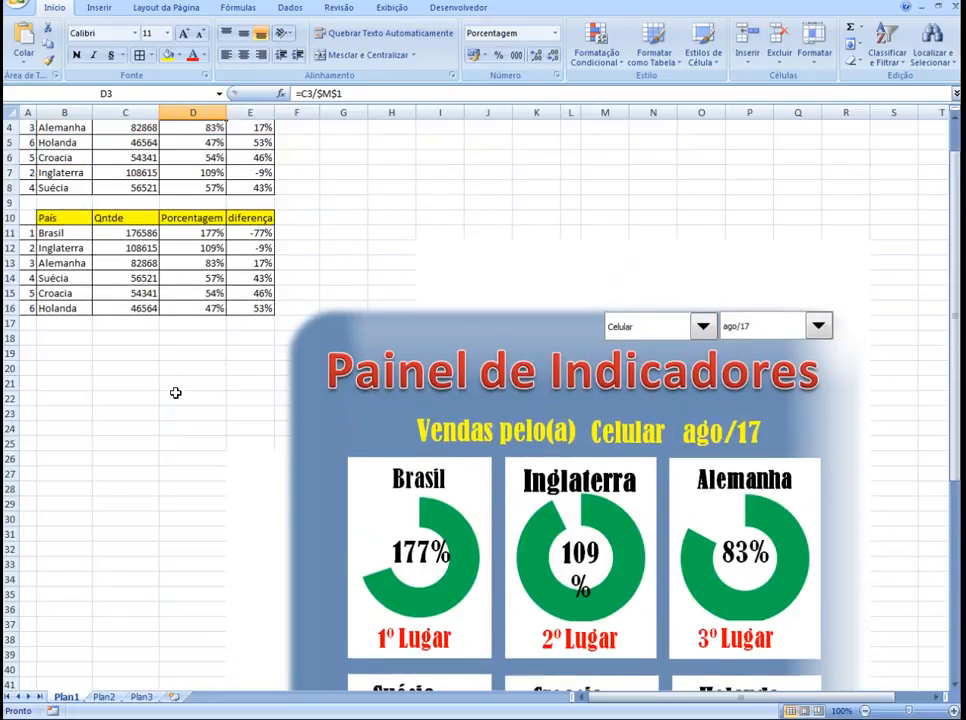
{"action": "left_click", "coordinate": [116, 503]}
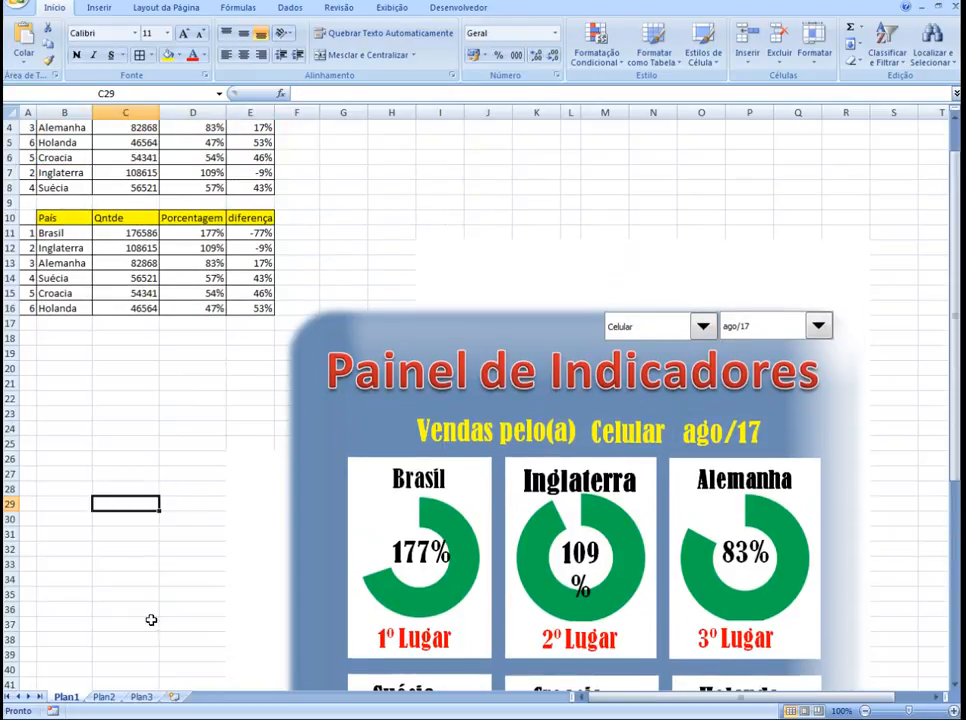
Step: Copy the header row País, Qntde, Porcentagem, diferença on Plan3 from B2:E2 to row 10, starting at B10
{"action": "left_click", "coordinate": [141, 697]}
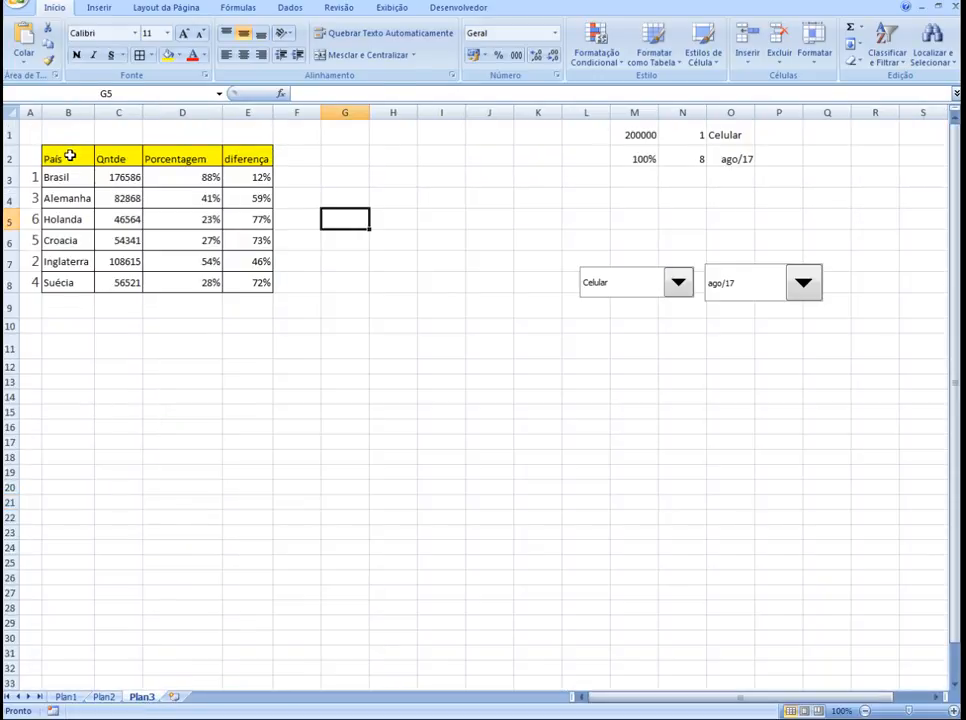
{"action": "left_click_drag", "start_coordinate": [52, 157], "coordinate": [238, 154]}
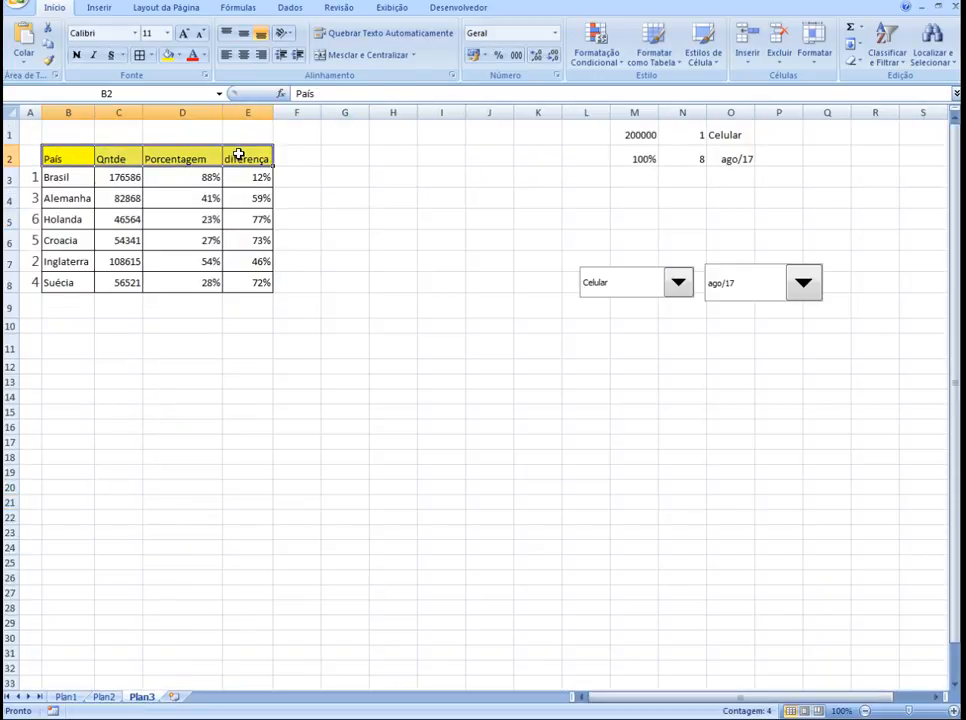
{"action": "key", "text": "ctrl+c"}
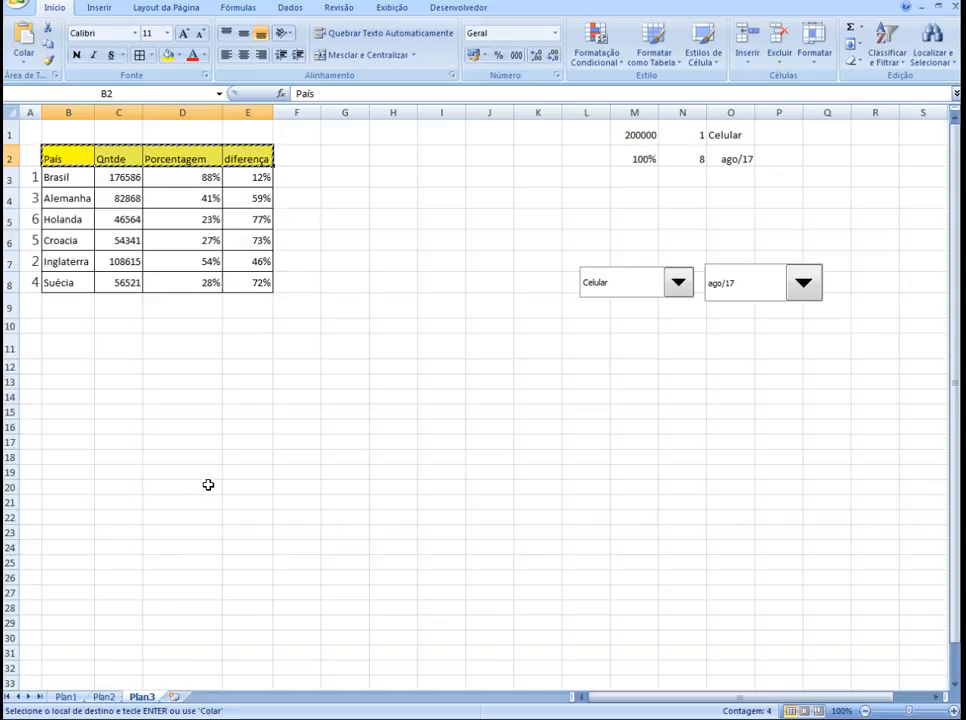
{"action": "left_click", "coordinate": [68, 326]}
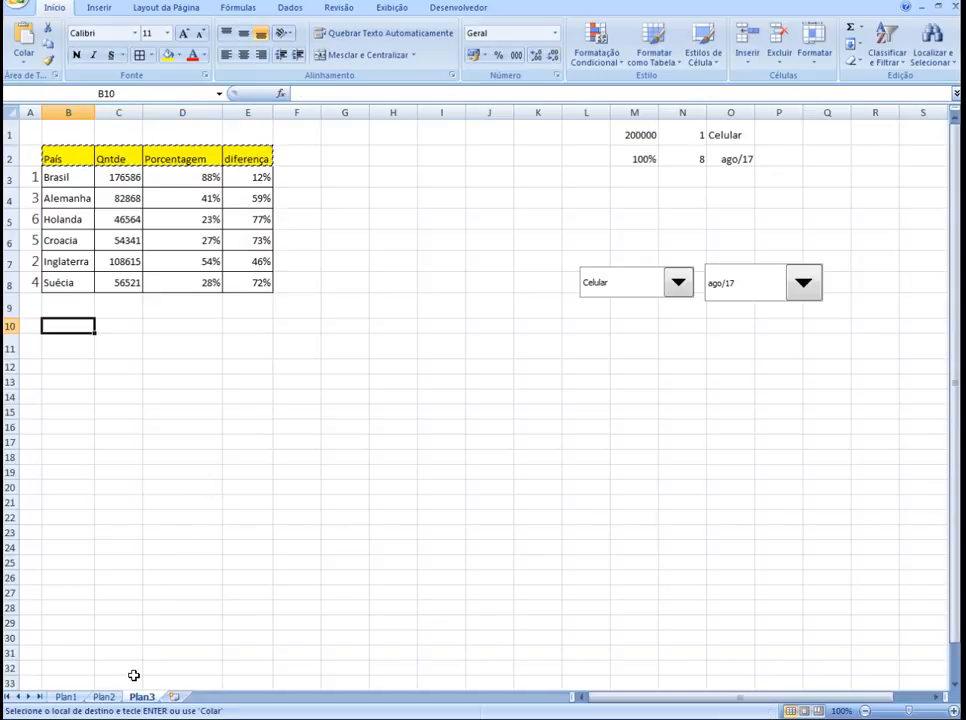
{"action": "key", "text": "ctrl+v"}
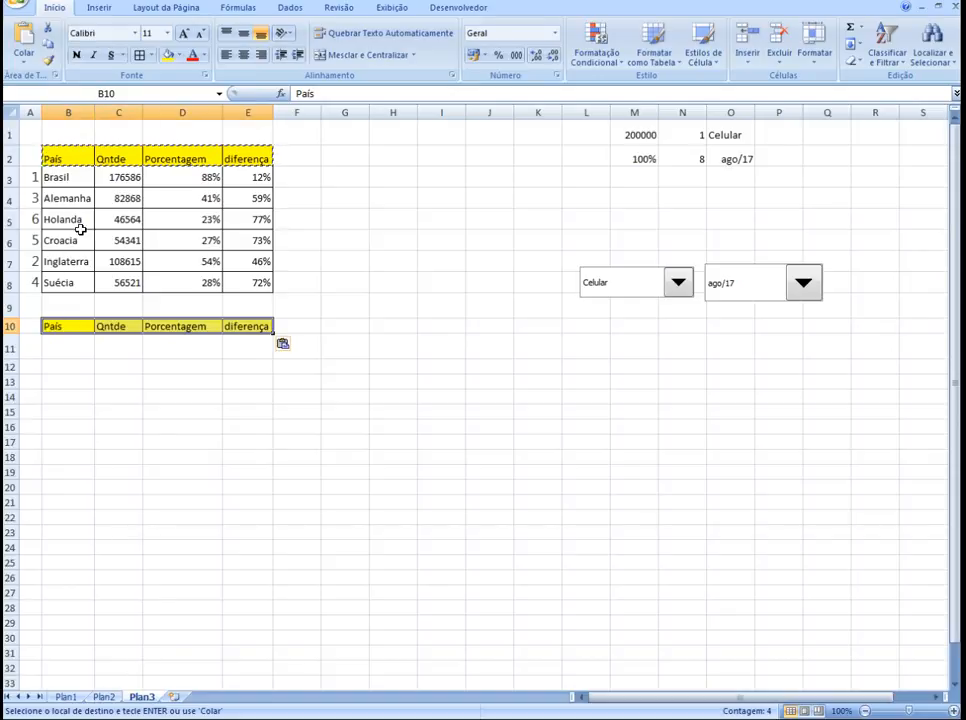
Step: Number the ranking positions 1 to 6 in A11:A16 beside the second table, filling the series down
{"action": "left_click", "coordinate": [30, 176]}
{"action": "left_click_drag", "start_coordinate": [30, 199], "coordinate": [28, 241]}
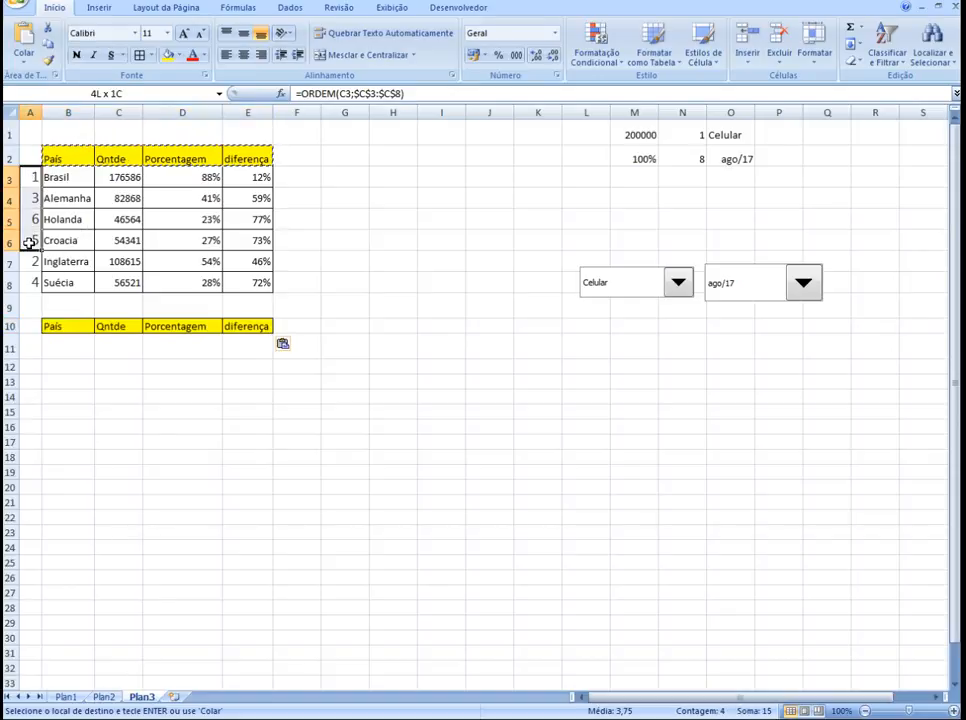
{"action": "left_click", "coordinate": [37, 345]}
{"action": "type", "text": "1"}
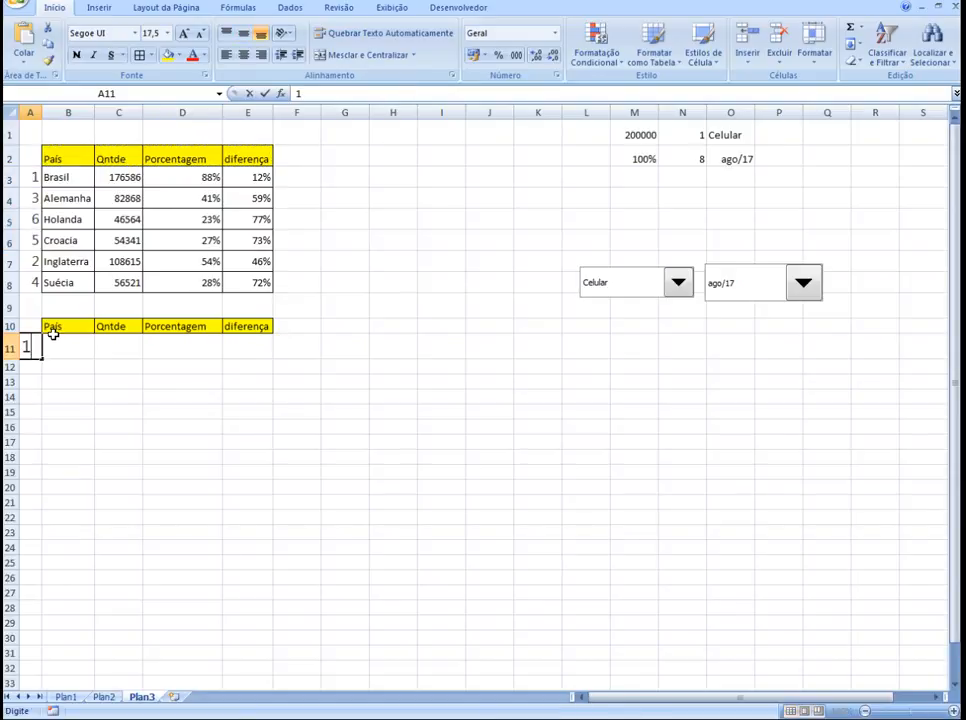
{"action": "key", "text": "Return"}
{"action": "type", "text": "2"}
{"action": "key", "text": "Return"}
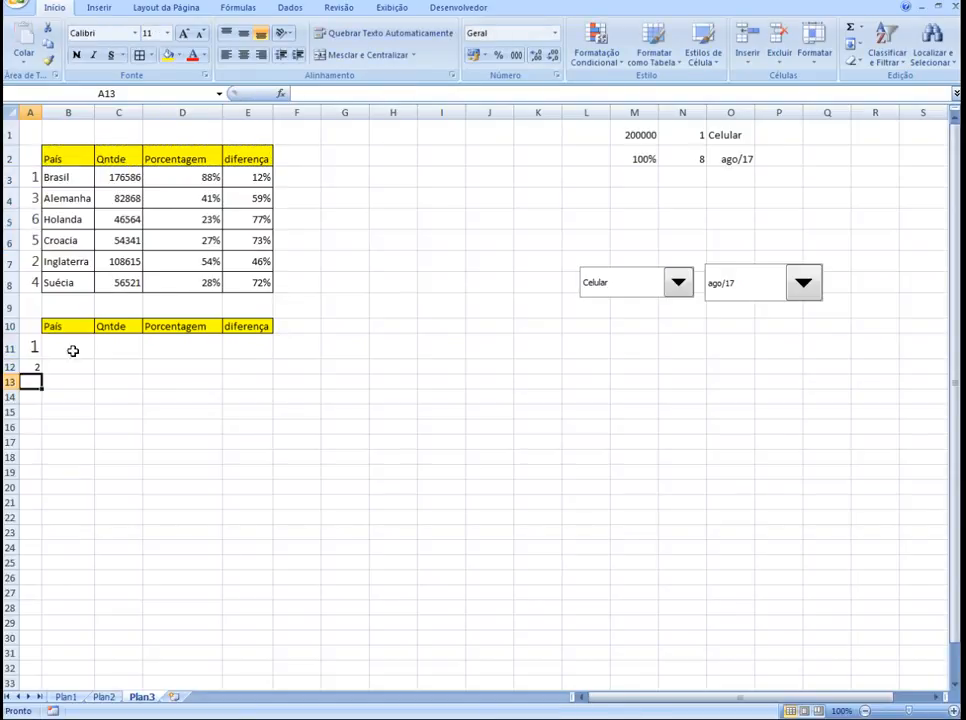
{"action": "left_click_drag", "start_coordinate": [35, 348], "coordinate": [41, 436]}
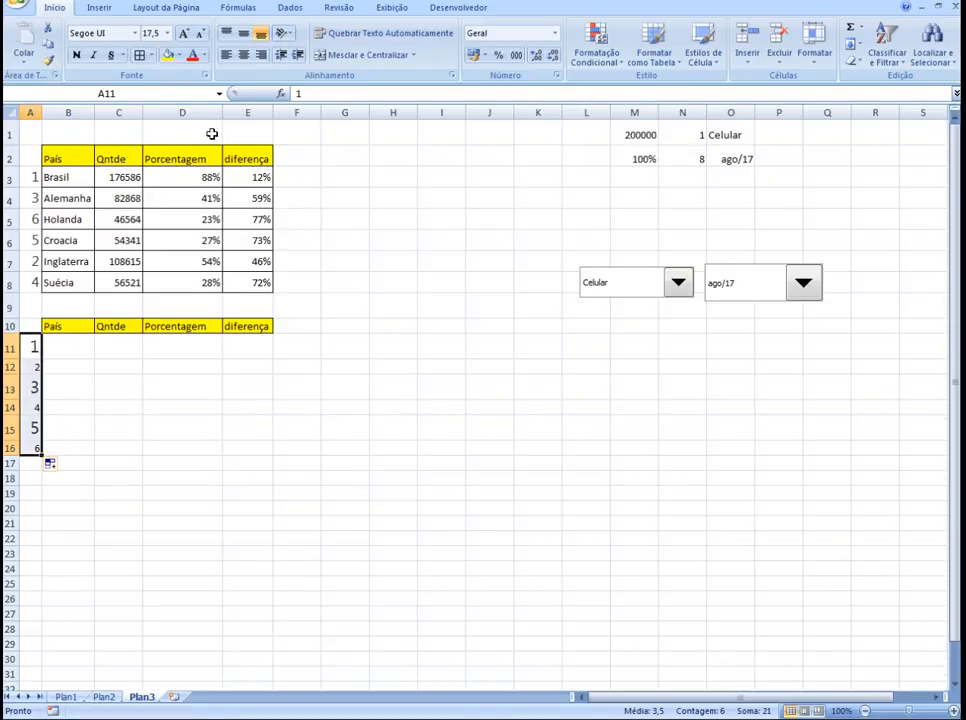
Step: Set the ranking numbers in A11:A16 to font size 12 and center them horizontally
{"action": "left_click", "coordinate": [157, 33]}
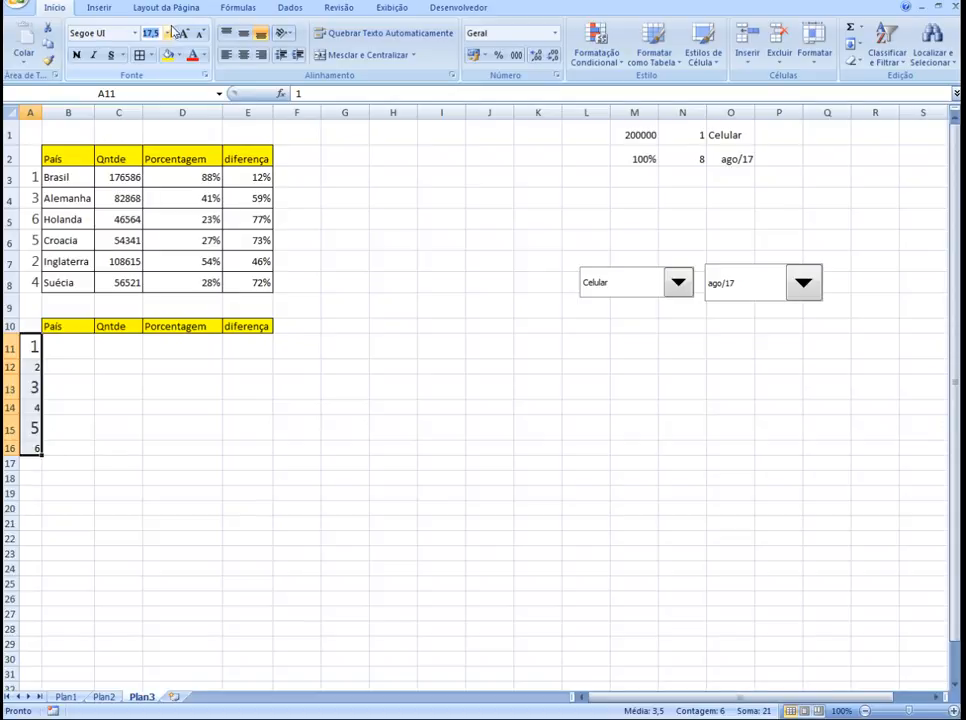
{"action": "type", "text": "12"}
{"action": "key", "text": "Return"}
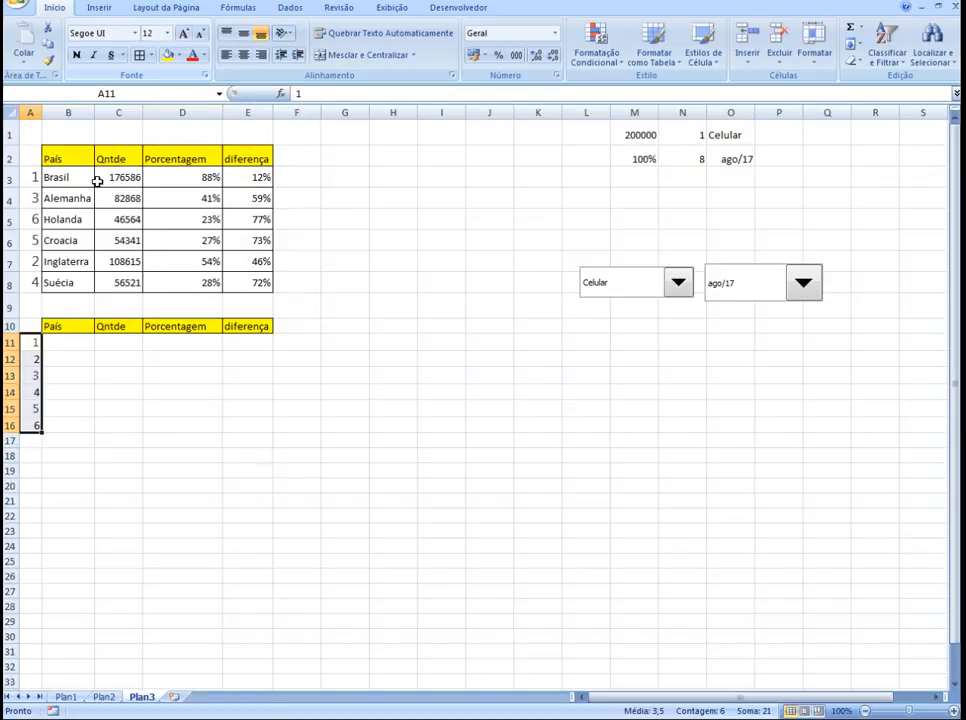
{"action": "left_click", "coordinate": [243, 54]}
Step: Check how the country ranks respond to the month selector by choosing abr/17 and finally nov/17
{"action": "left_click", "coordinate": [71, 345]}
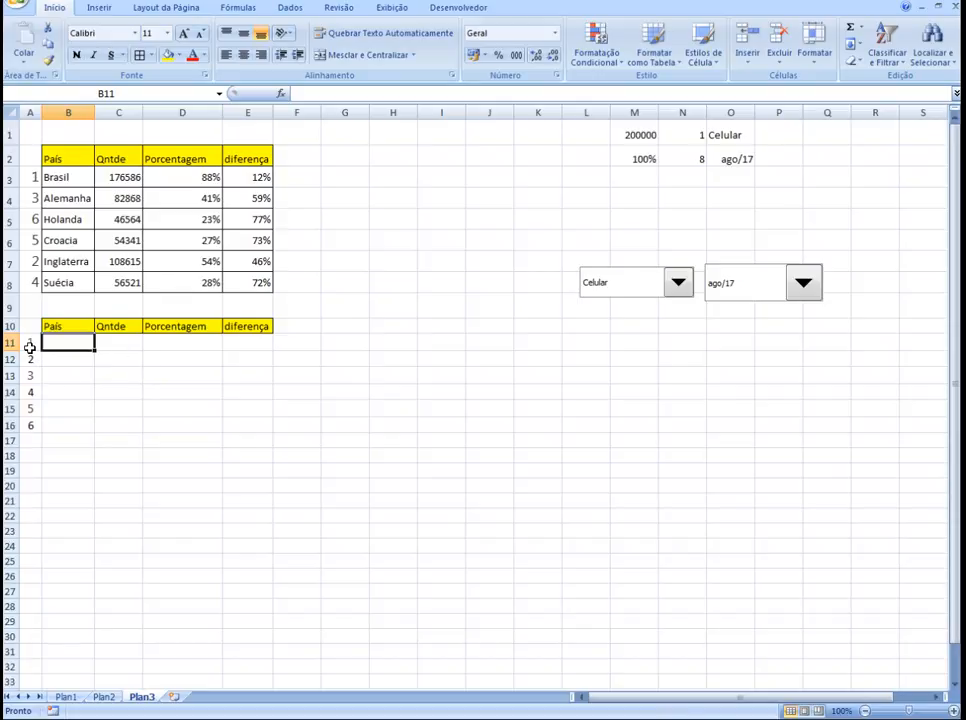
{"action": "left_click", "coordinate": [56, 371]}
{"action": "left_click", "coordinate": [31, 341]}
{"action": "left_click_drag", "start_coordinate": [70, 354], "coordinate": [62, 345]}
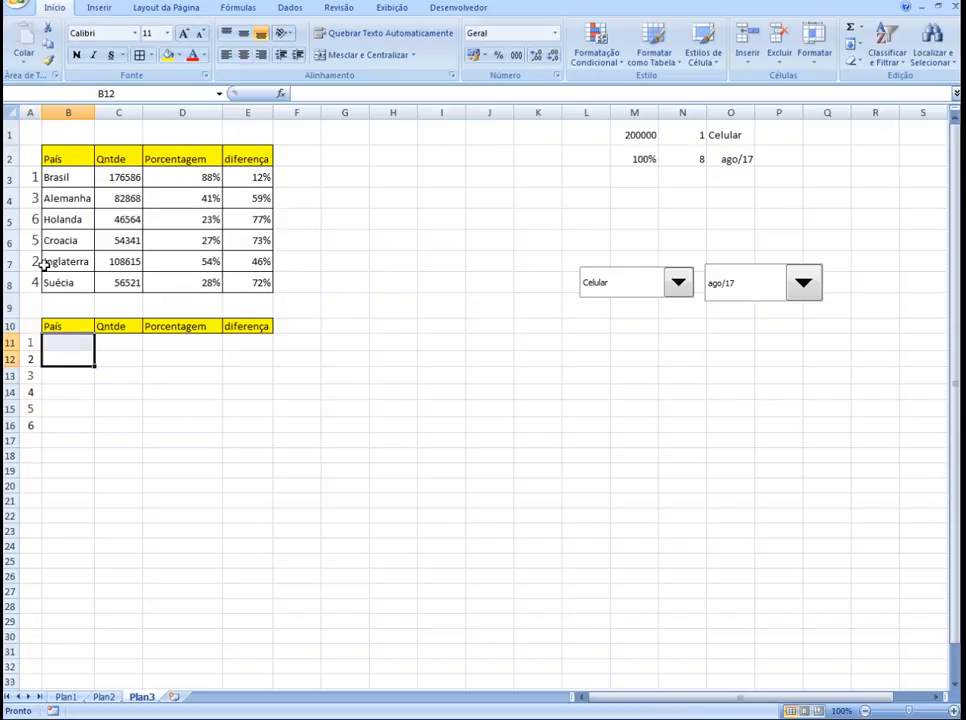
{"action": "left_click", "coordinate": [67, 182]}
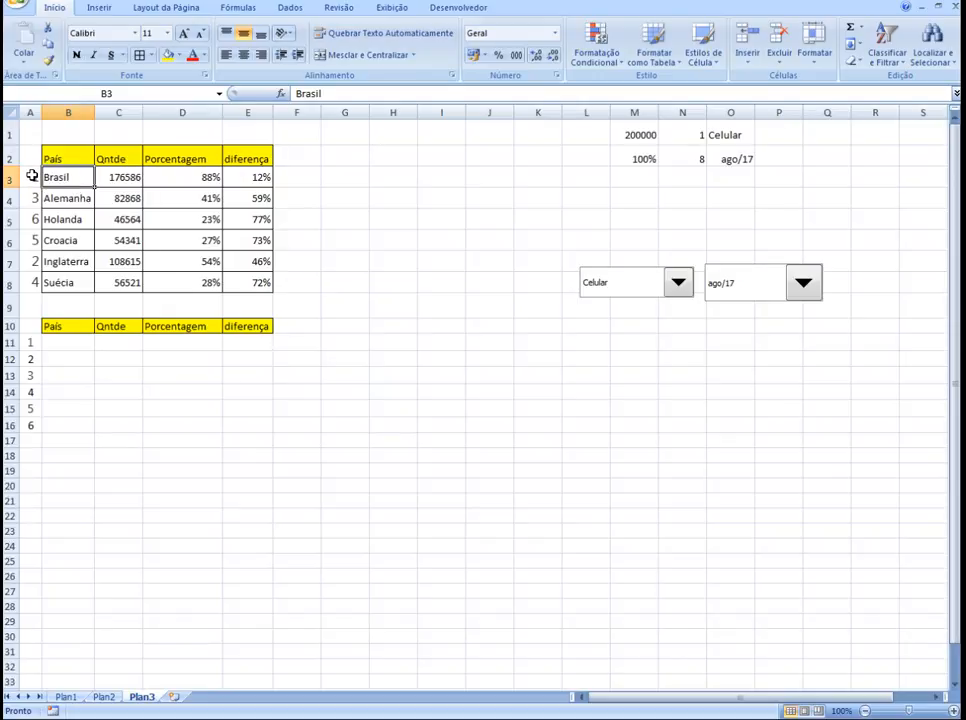
{"action": "left_click", "coordinate": [798, 283]}
{"action": "left_click", "coordinate": [760, 338]}
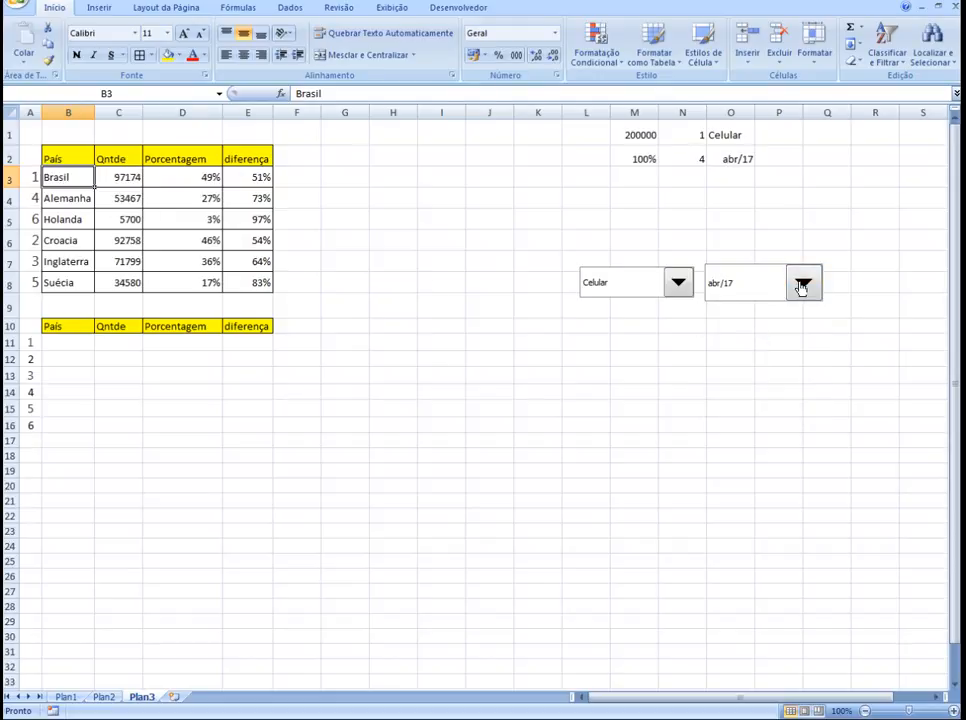
{"action": "left_click", "coordinate": [802, 285]}
{"action": "left_click", "coordinate": [759, 405]}
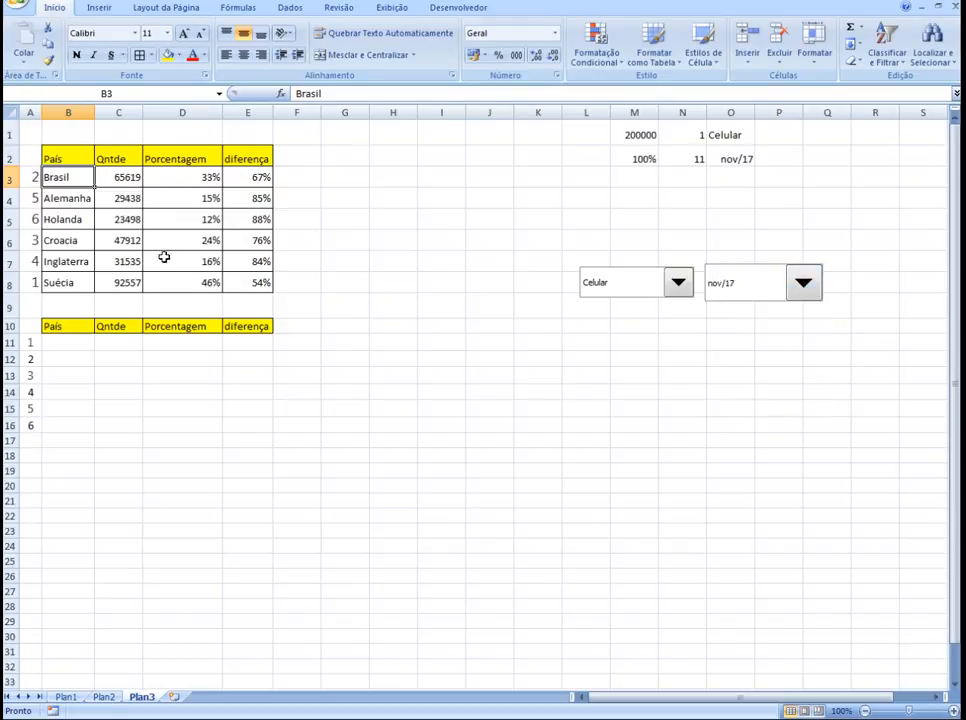
Step: Begin a PROCV formula in B11, the first País cell of the second table
{"action": "left_click", "coordinate": [66, 344]}
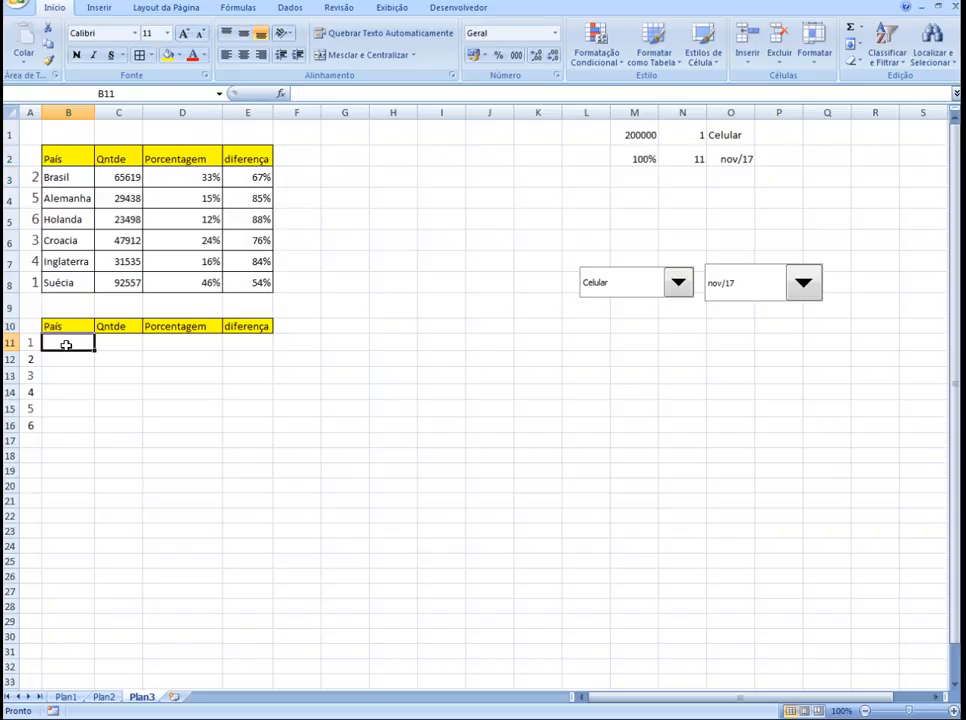
{"action": "type", "text": "="}
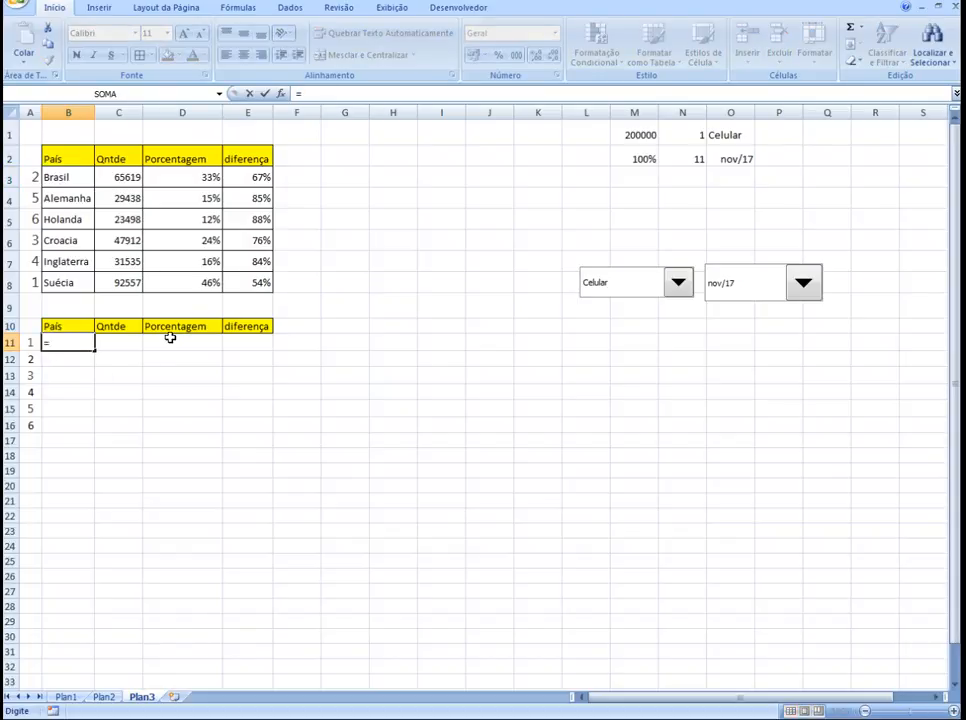
{"action": "type", "text": "PROC"}
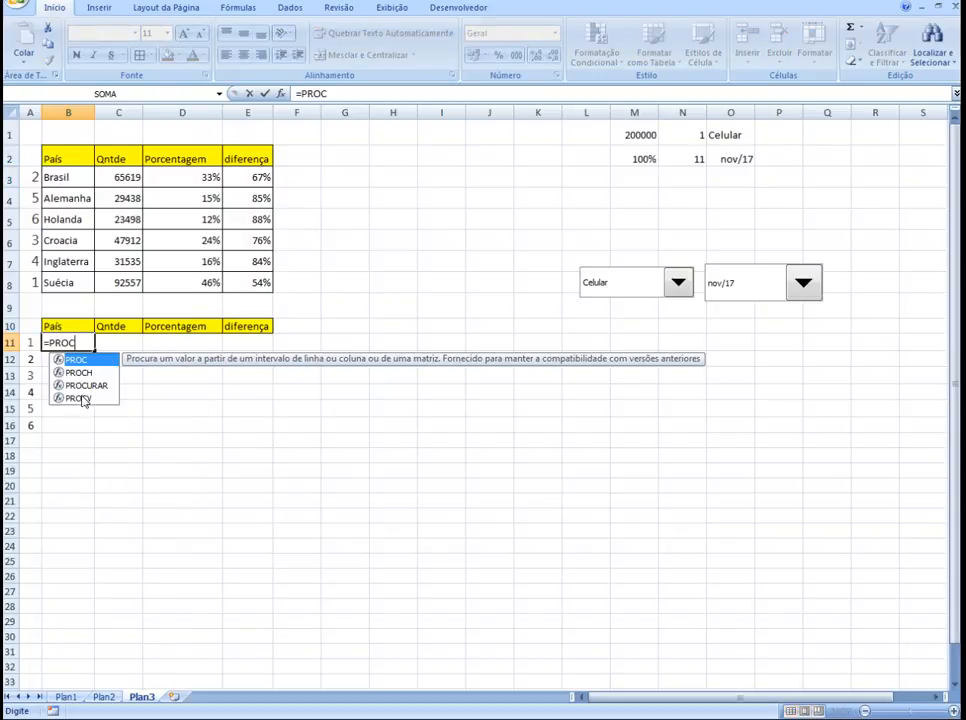
{"action": "double_click", "coordinate": [80, 398]}
{"action": "left_click", "coordinate": [32, 345]}
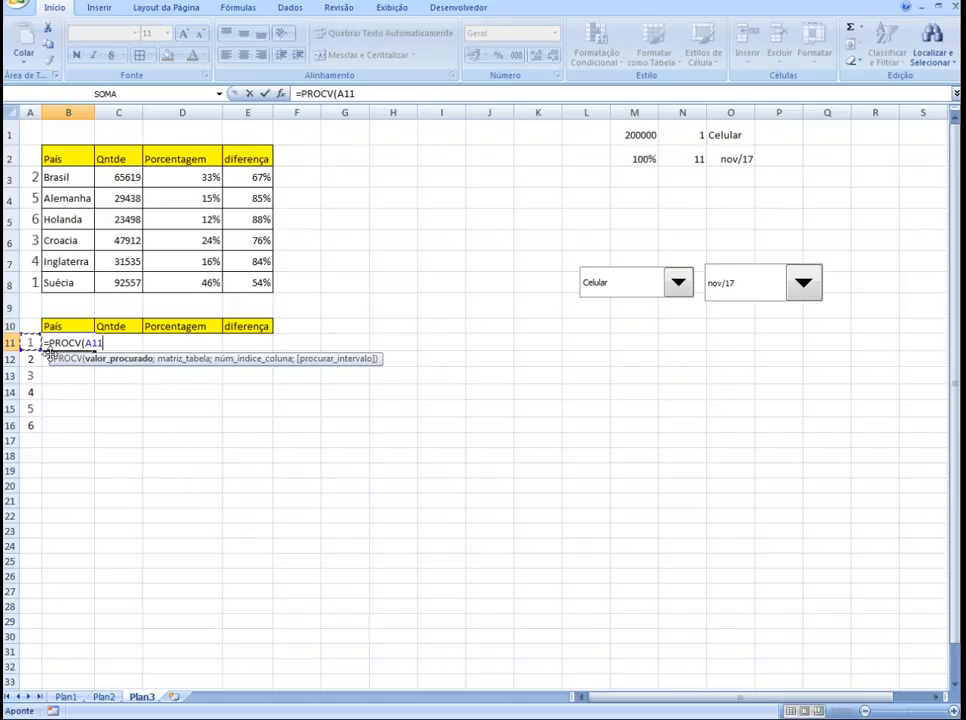
{"action": "left_click_drag", "start_coordinate": [30, 181], "coordinate": [252, 278]}
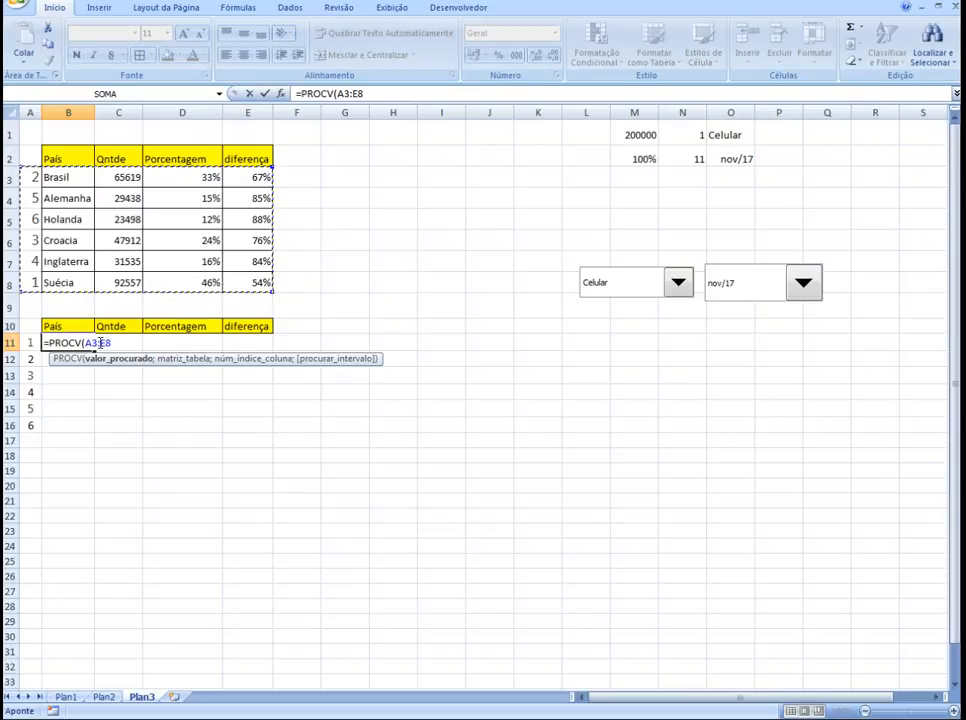
{"action": "left_click_drag", "start_coordinate": [86, 344], "coordinate": [113, 343]}
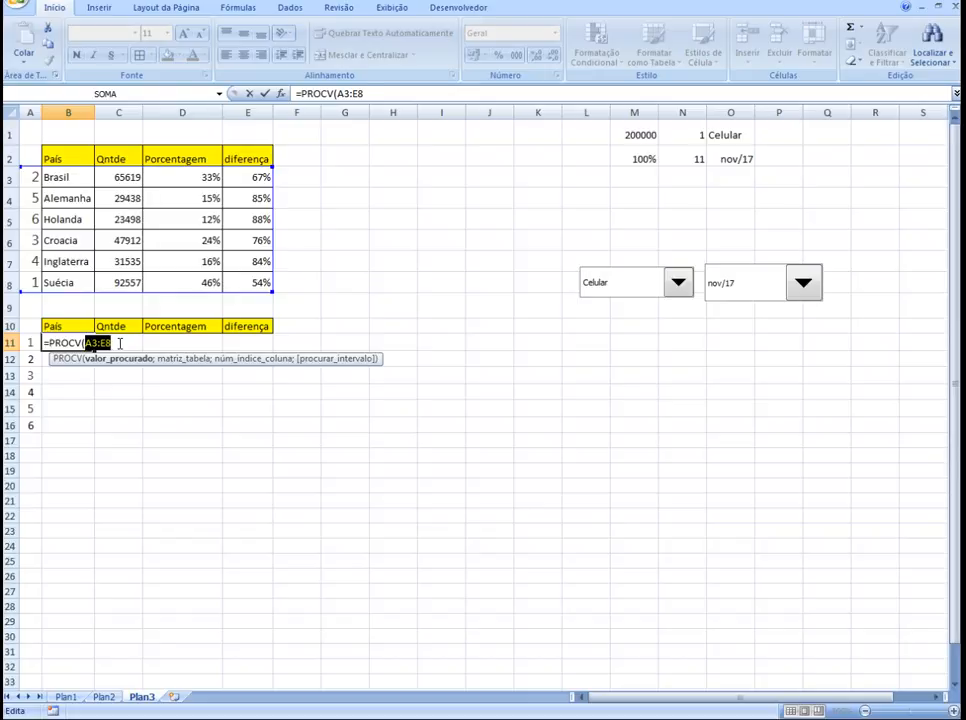
{"action": "key", "text": "BackSpace"}
Step: Complete the PROCV formula in B11 with lookup value A11, table range A3:E8, column index 2 and exact match FALSO
{"action": "left_click", "coordinate": [30, 343]}
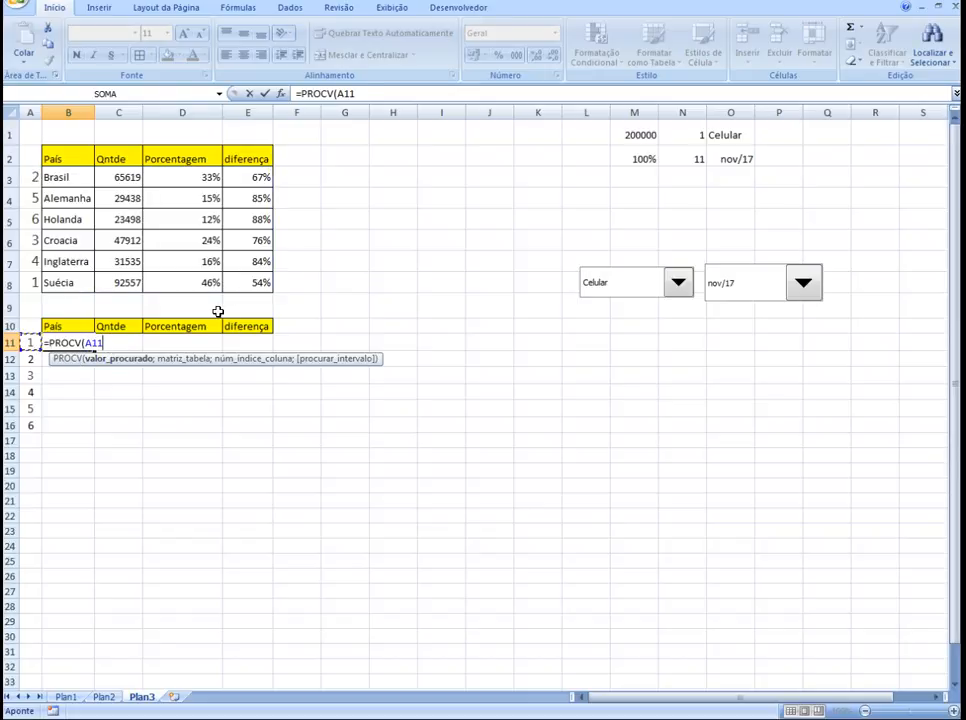
{"action": "type", "text": ";"}
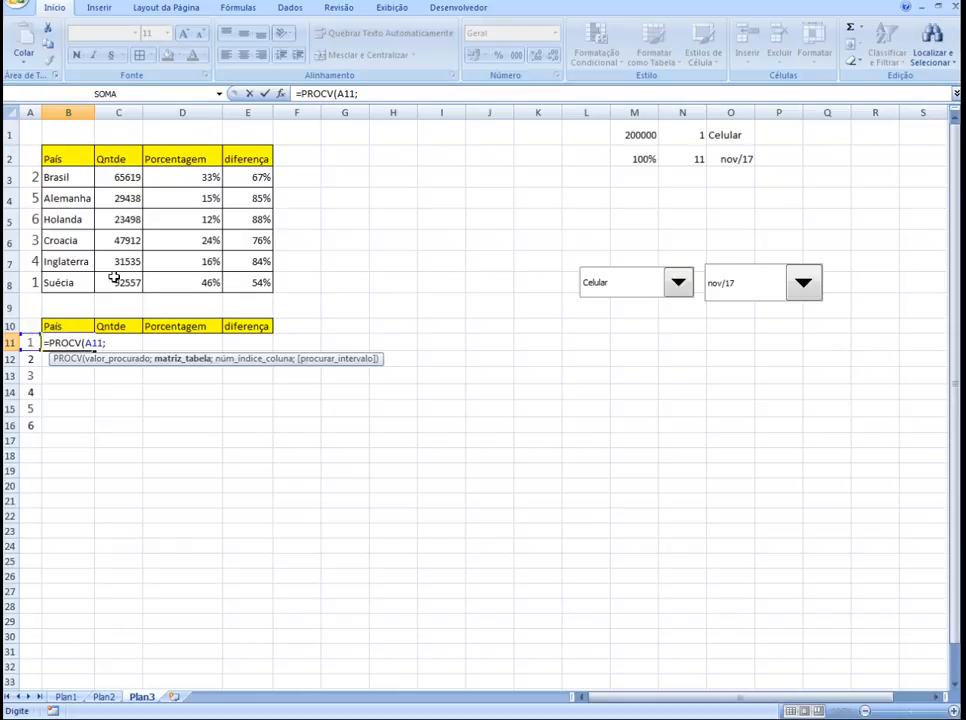
{"action": "left_click_drag", "start_coordinate": [35, 177], "coordinate": [238, 277]}
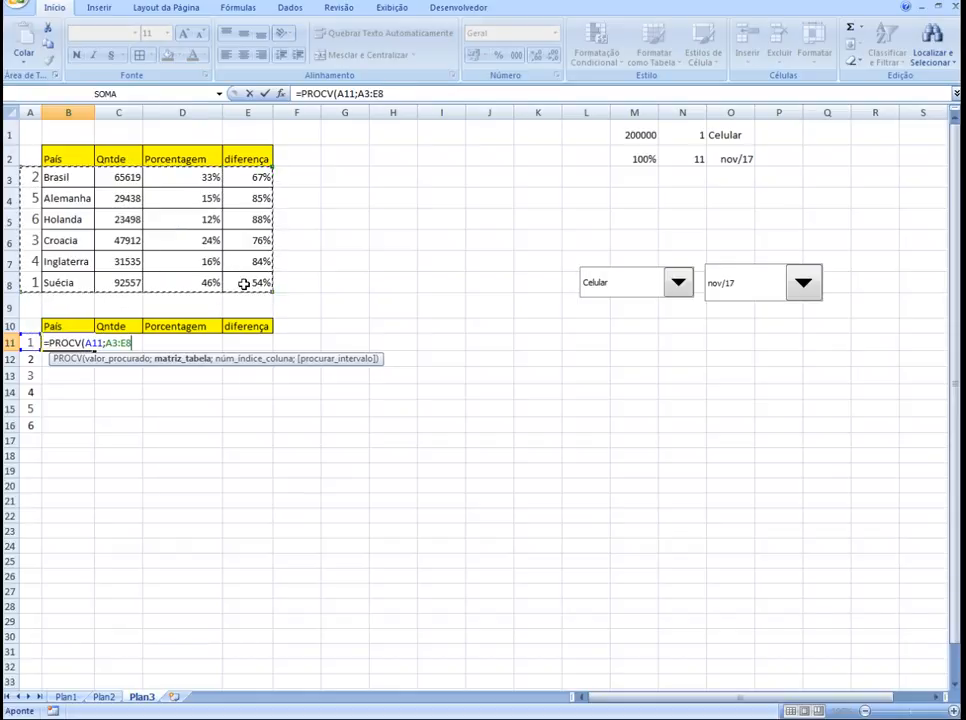
{"action": "type", "text": ";2"}
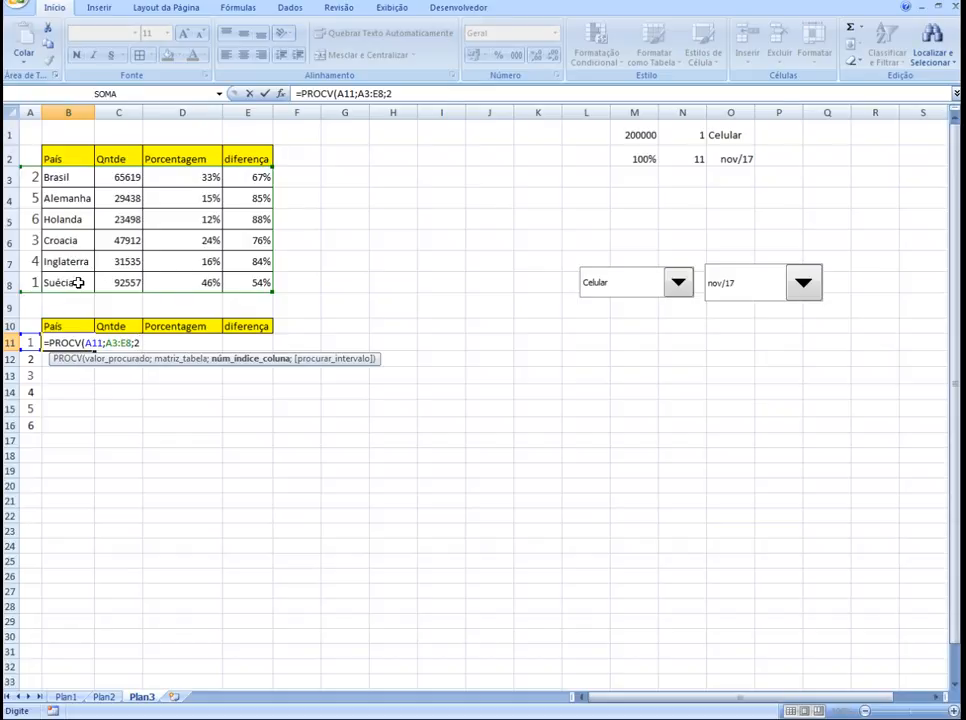
{"action": "type", "text": ";"}
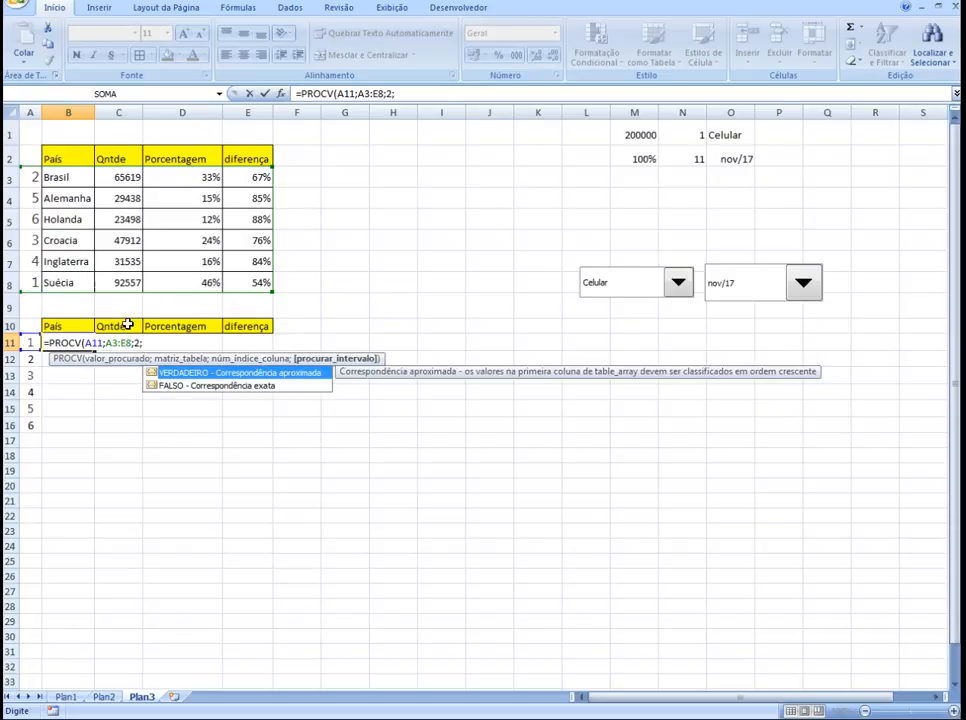
{"action": "double_click", "coordinate": [173, 386]}
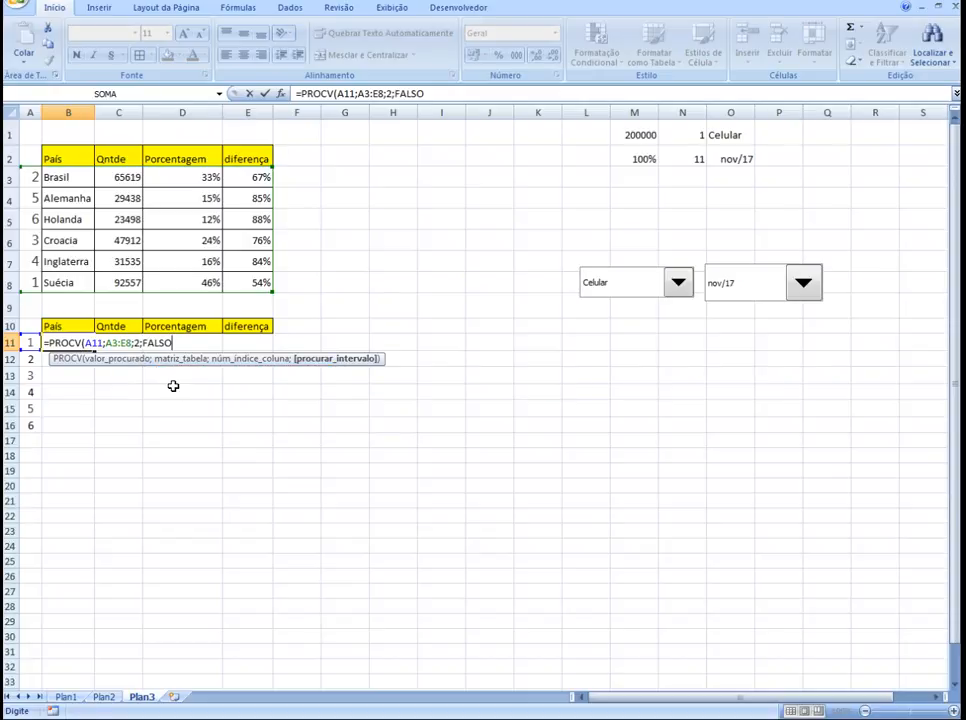
{"action": "key", "text": "Return"}
{"action": "left_click", "coordinate": [72, 345]}
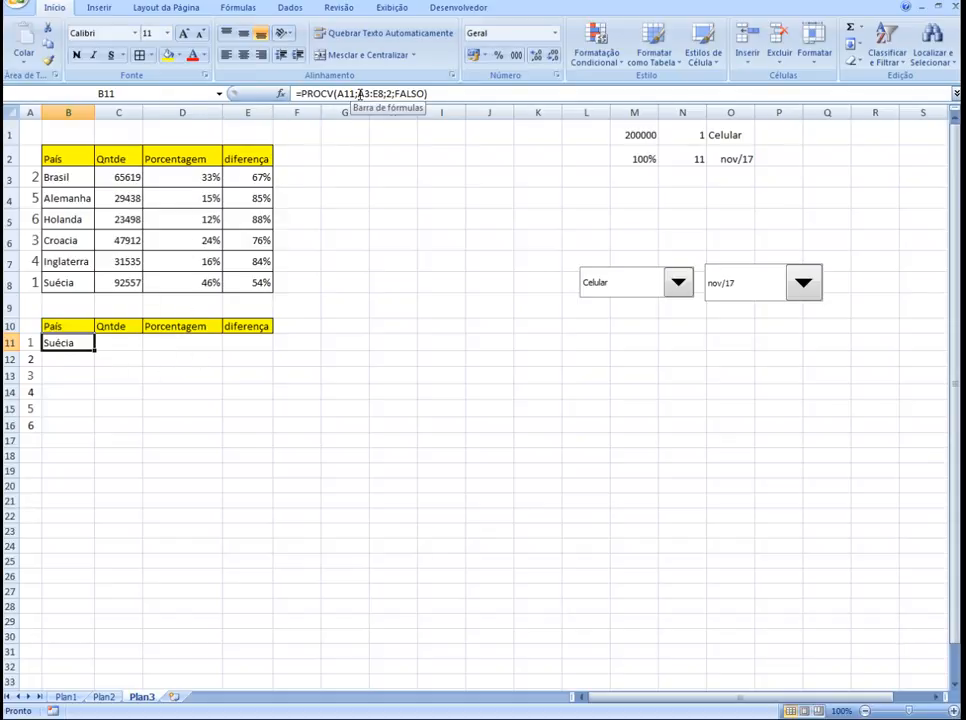
Step: Make the PROCV table range in B11 absolute as $A$3:$E$8 and fill the formula down to B16
{"action": "left_click_drag", "start_coordinate": [359, 93], "coordinate": [371, 93]}
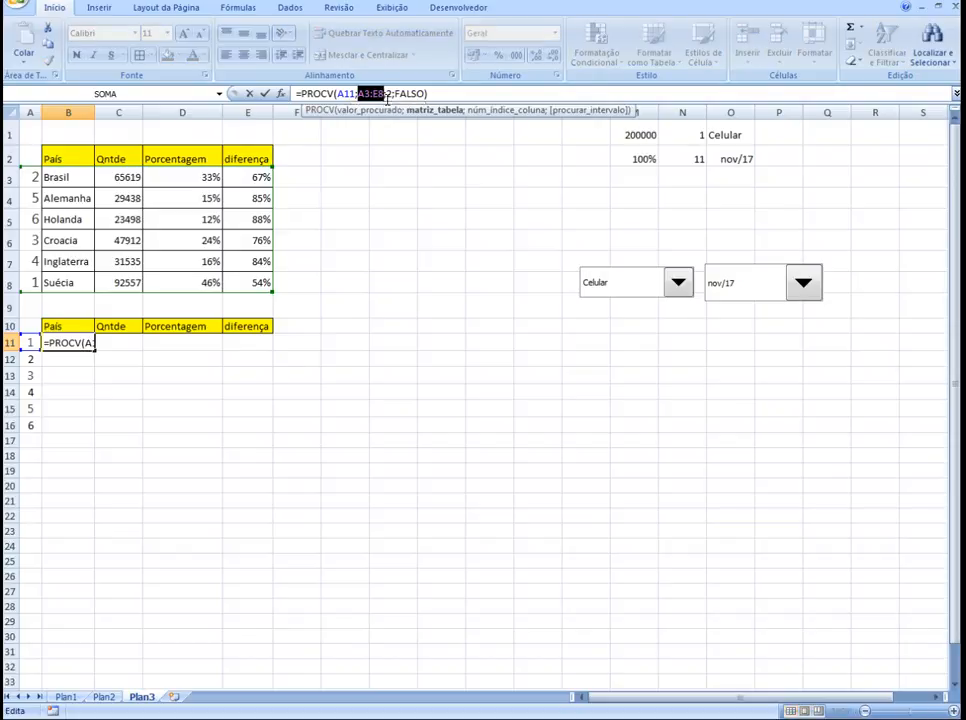
{"action": "key", "text": "F4"}
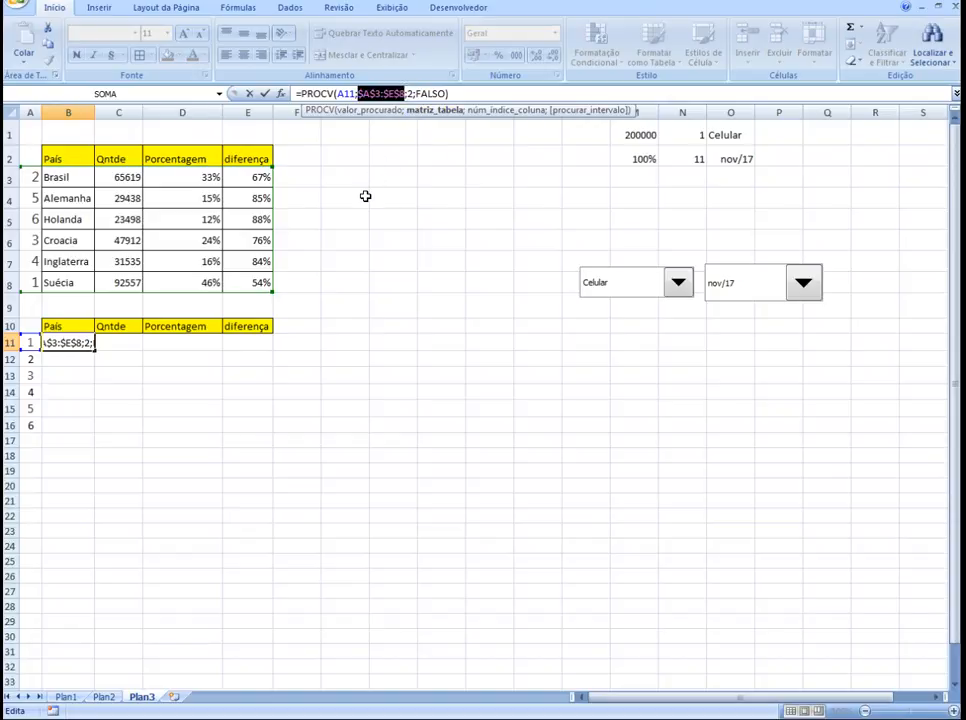
{"action": "key", "text": "Return"}
{"action": "left_click", "coordinate": [80, 344]}
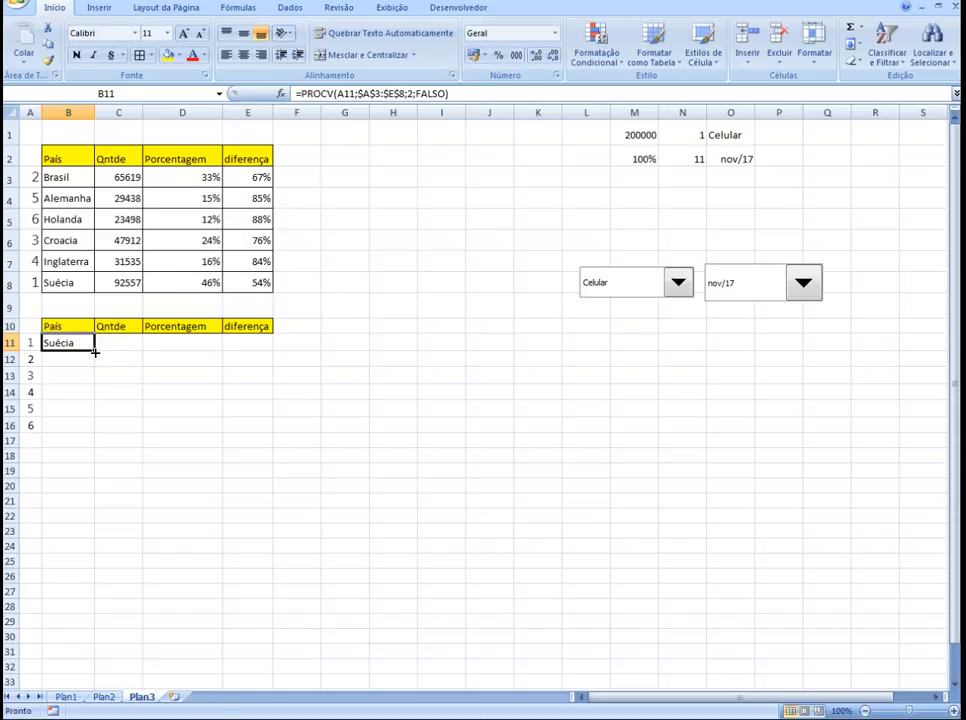
{"action": "left_click_drag", "start_coordinate": [94, 351], "coordinate": [95, 430]}
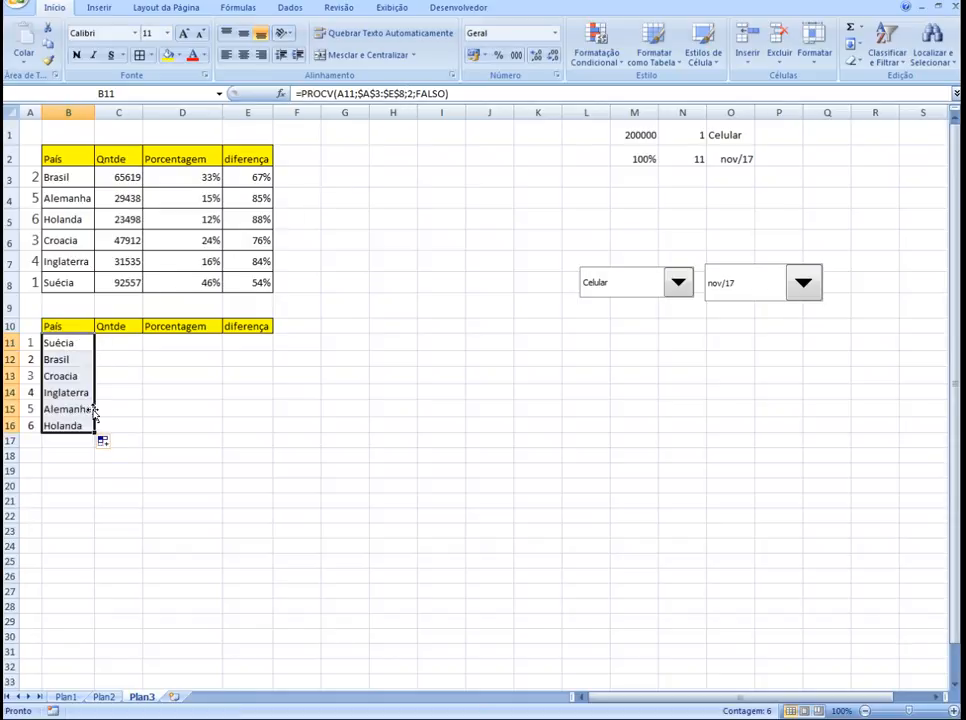
Step: Compare the Brasil entries in both tables and try copying the País formula from B11 across to C11
{"action": "left_click", "coordinate": [66, 359]}
{"action": "left_click", "coordinate": [71, 177]}
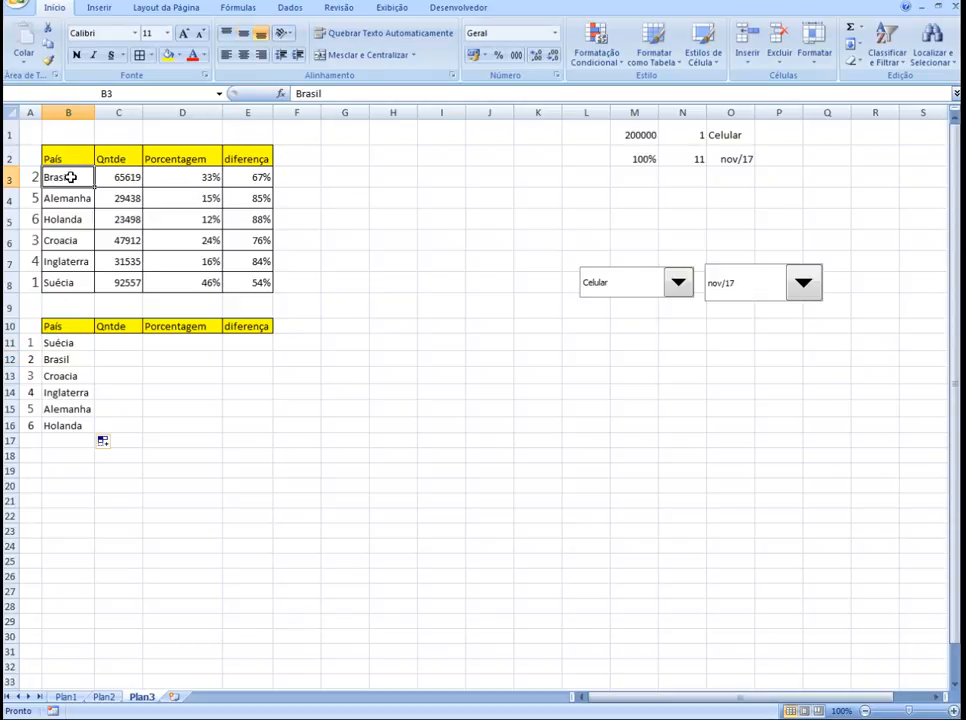
{"action": "left_click", "coordinate": [62, 360]}
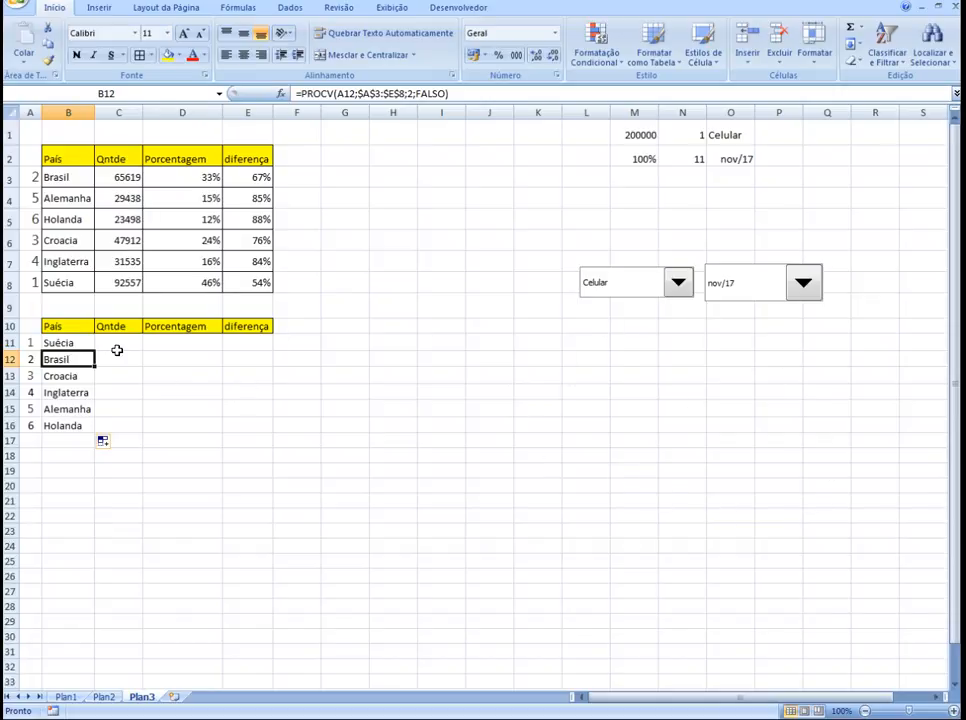
{"action": "left_click", "coordinate": [77, 345]}
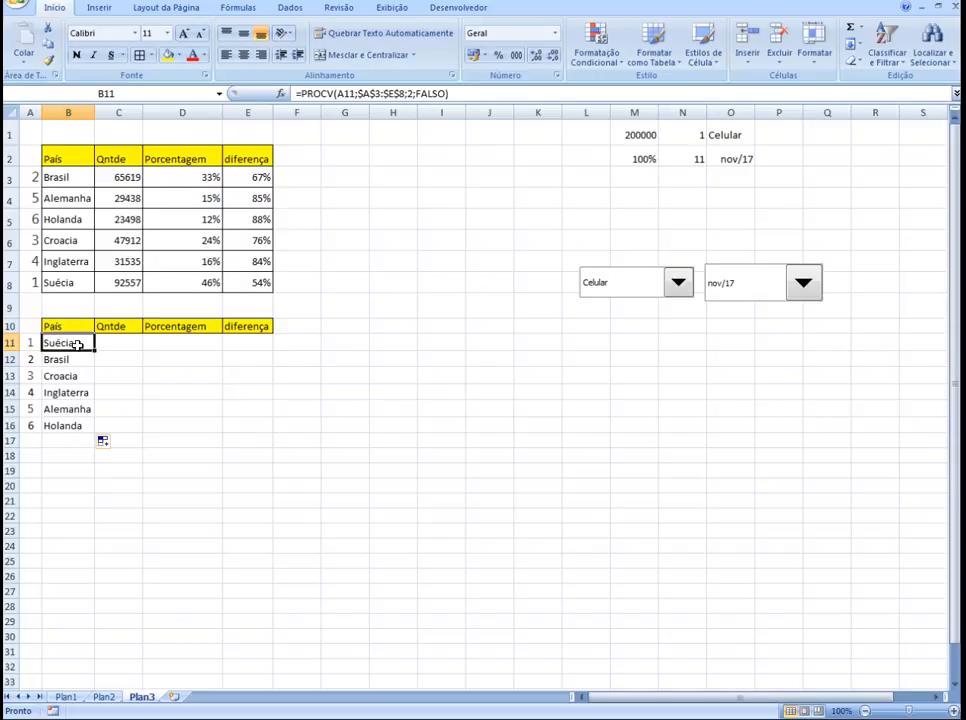
{"action": "left_click_drag", "start_coordinate": [95, 351], "coordinate": [128, 344]}
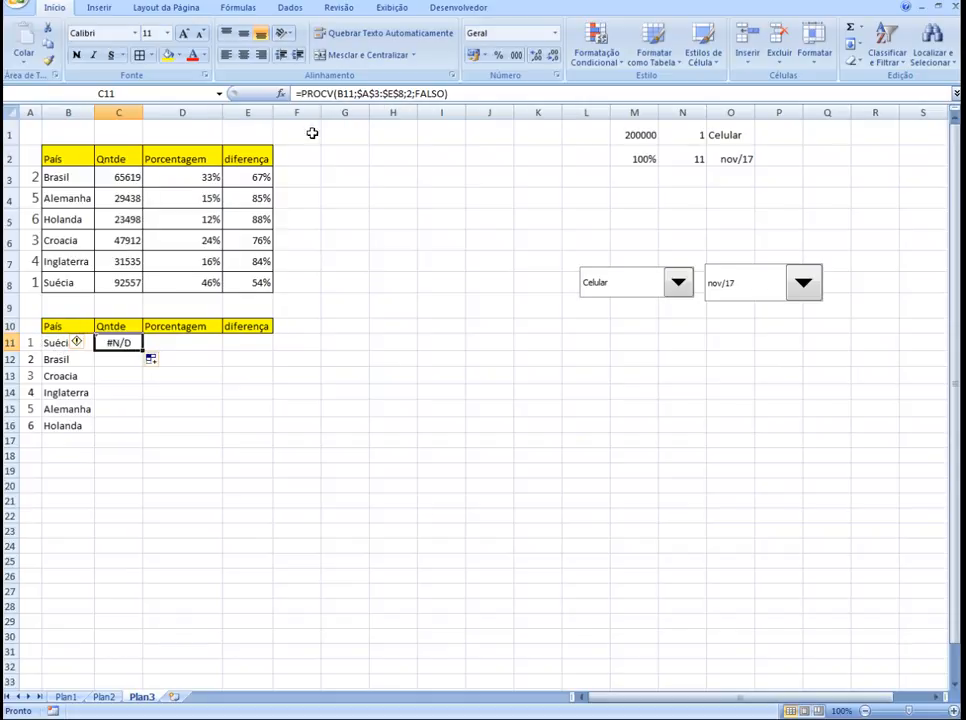
Step: Lock the lookup value's column in the B11 formula as $A11 and refill the formula down to B16
{"action": "left_click", "coordinate": [50, 344]}
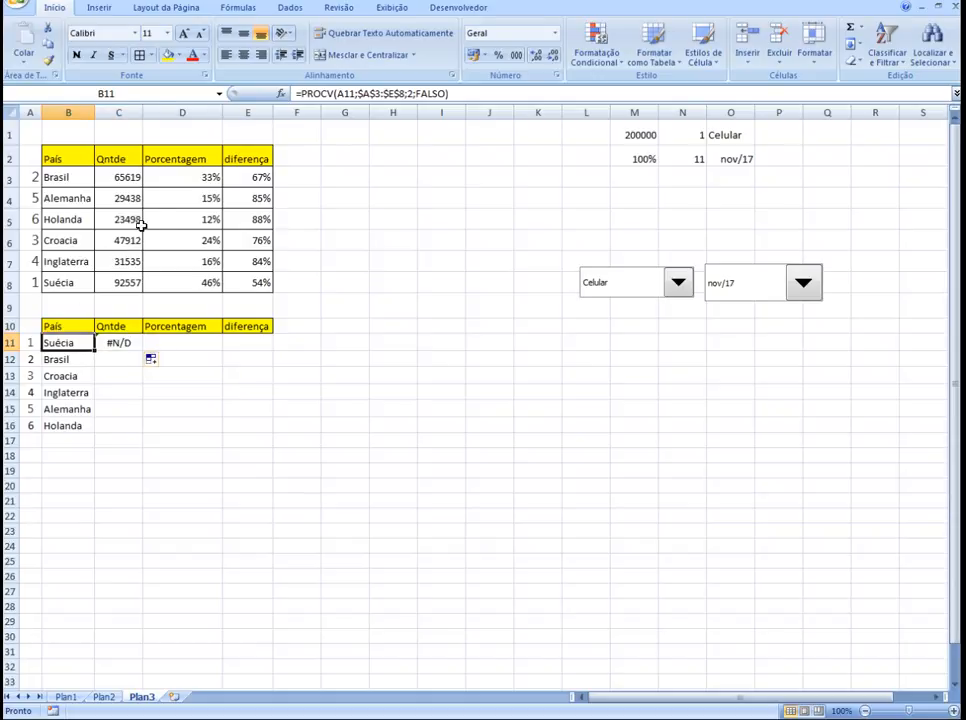
{"action": "left_click", "coordinate": [341, 93]}
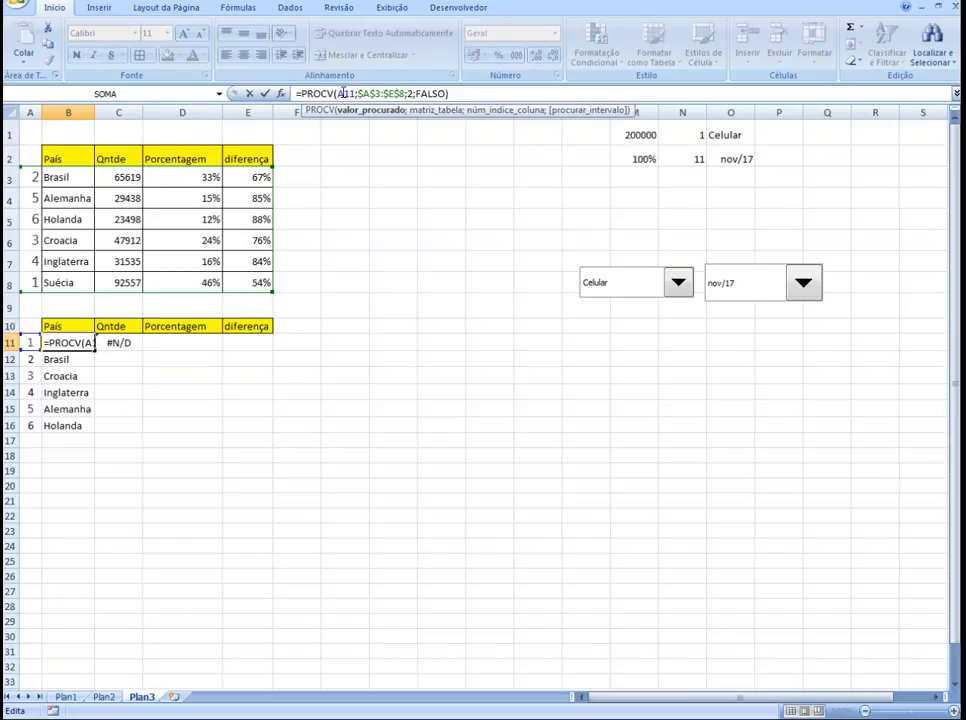
{"action": "type", "text": "$"}
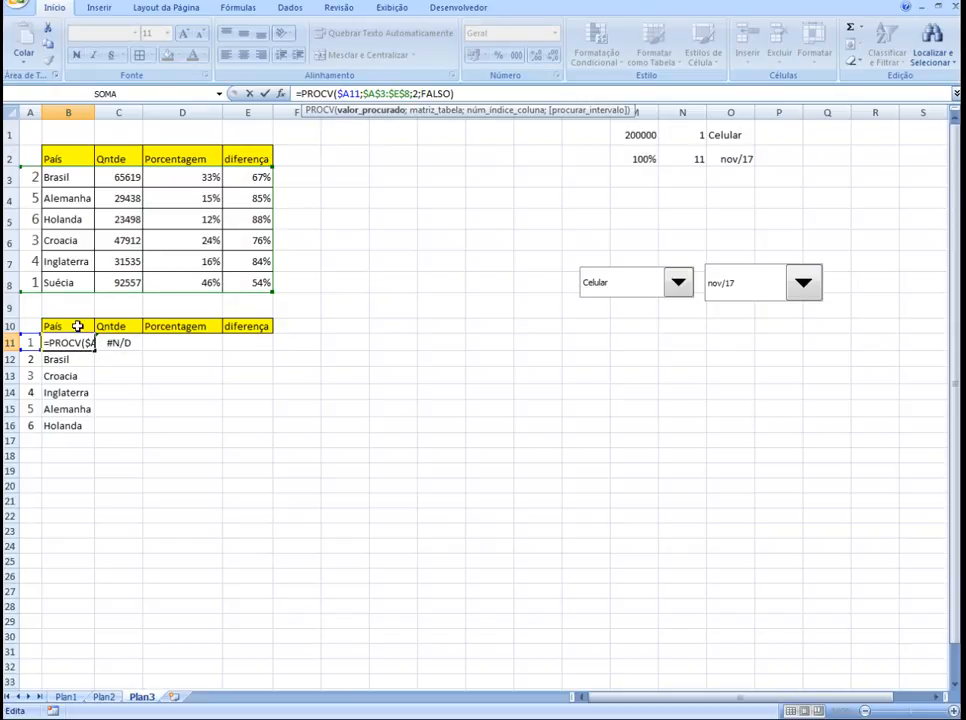
{"action": "left_click", "coordinate": [340, 93]}
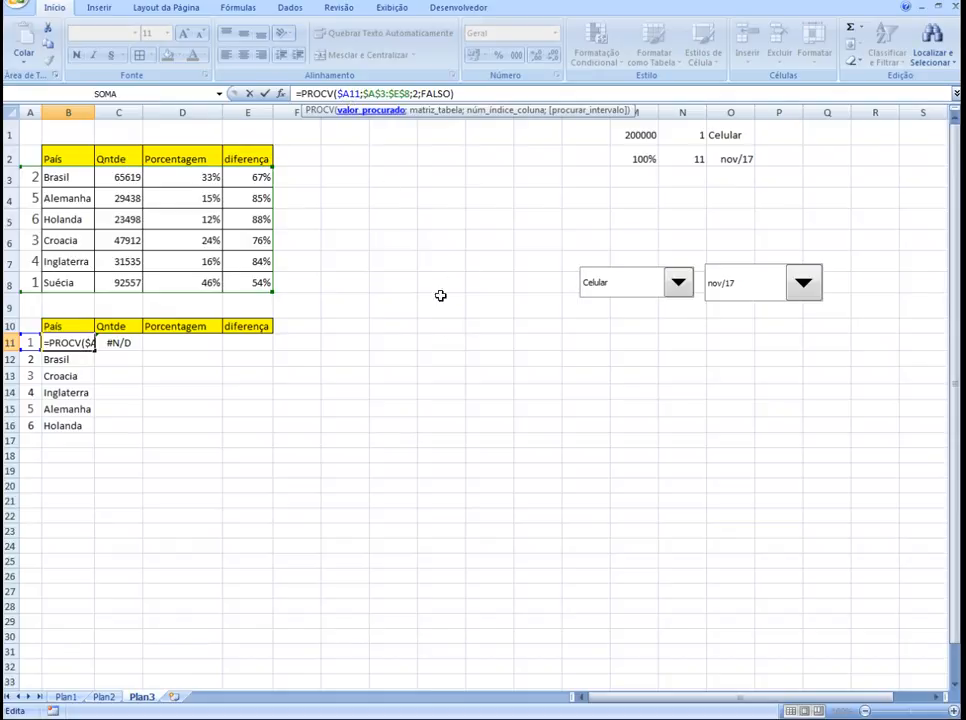
{"action": "key", "text": "BackSpace"}
{"action": "key", "text": "Return"}
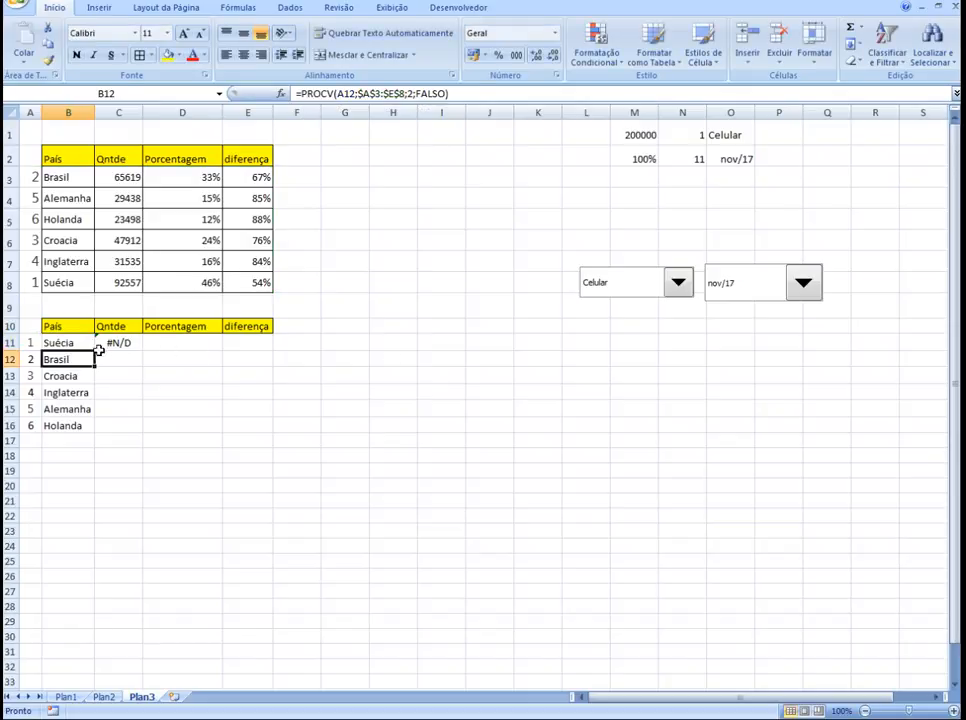
{"action": "left_click", "coordinate": [76, 343]}
{"action": "left_click_drag", "start_coordinate": [95, 350], "coordinate": [99, 428]}
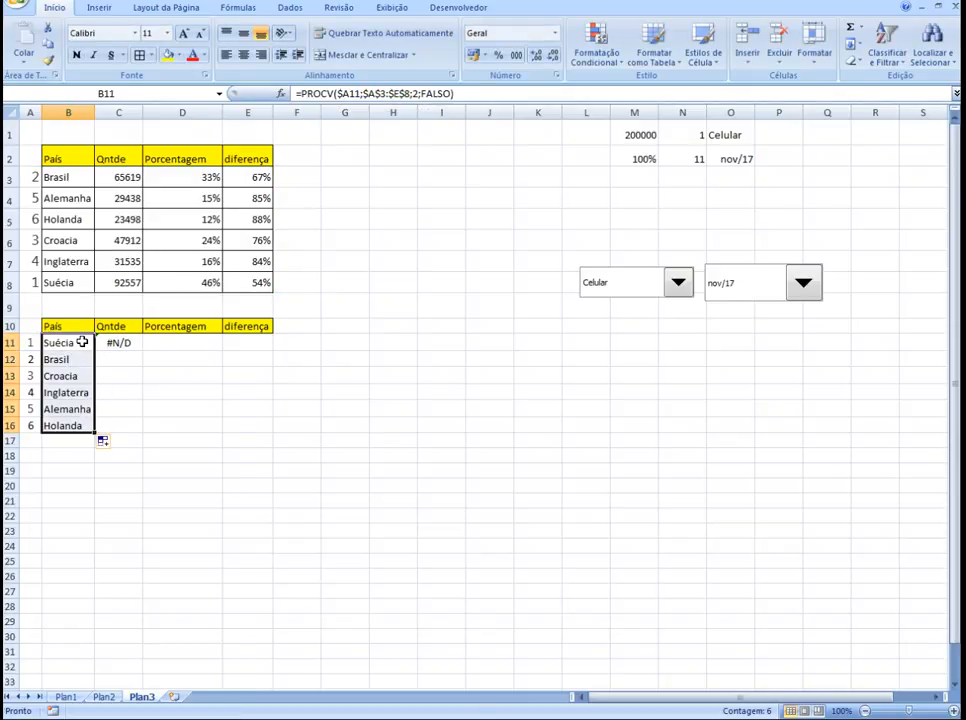
Step: Copy the B11 formula across to the Qntde cell C11 and set its column index to 3
{"action": "left_click", "coordinate": [83, 344]}
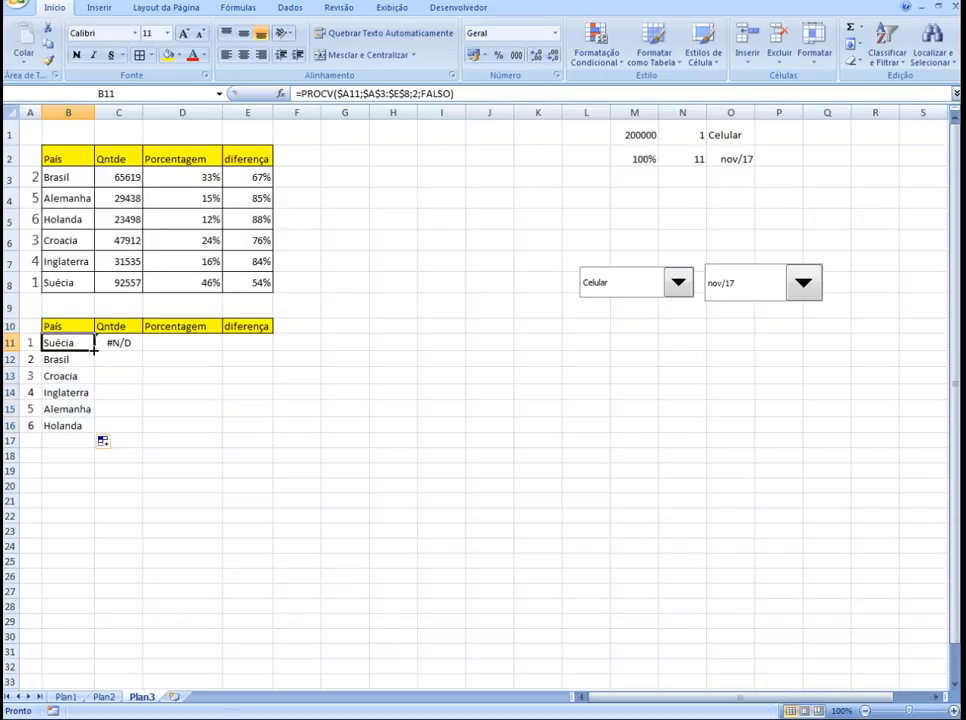
{"action": "left_click_drag", "start_coordinate": [95, 350], "coordinate": [142, 351]}
{"action": "left_click", "coordinate": [129, 344]}
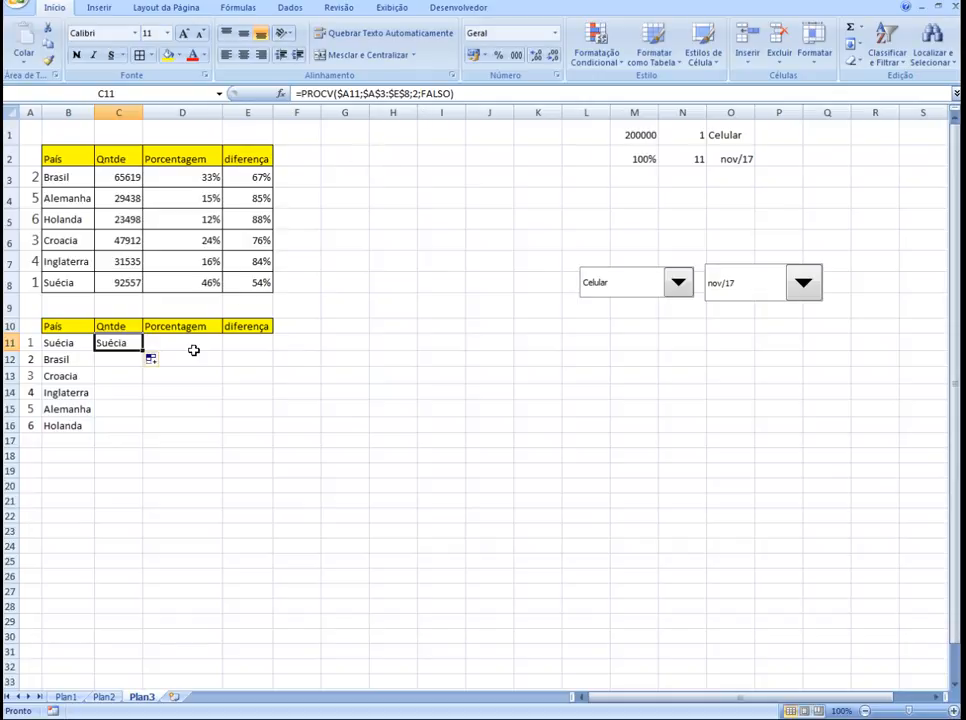
{"action": "double_click", "coordinate": [415, 93]}
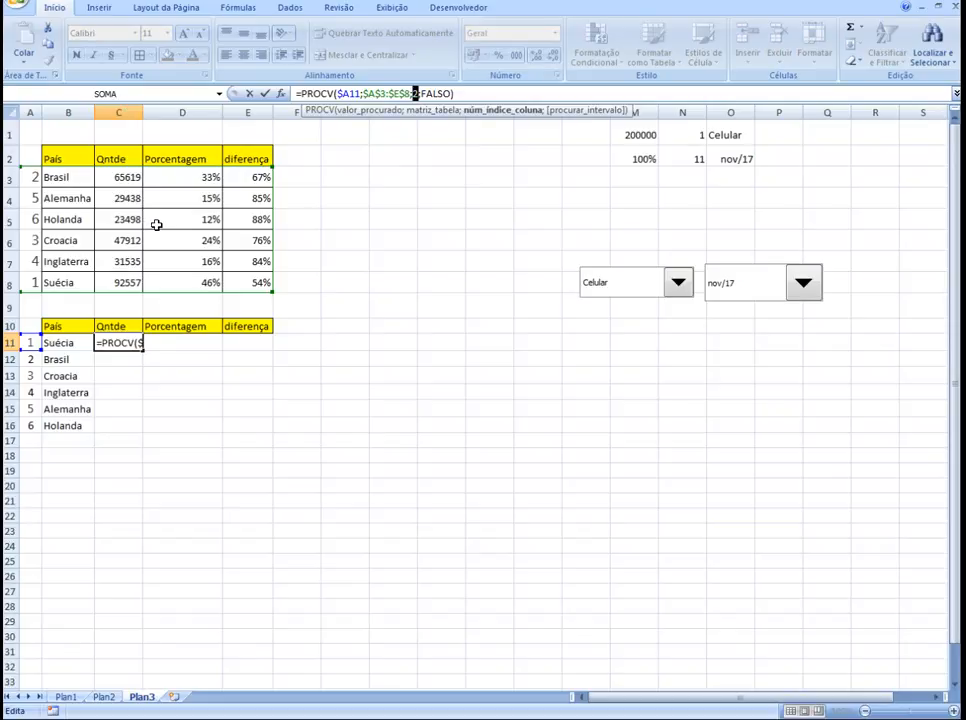
{"action": "type", "text": "3"}
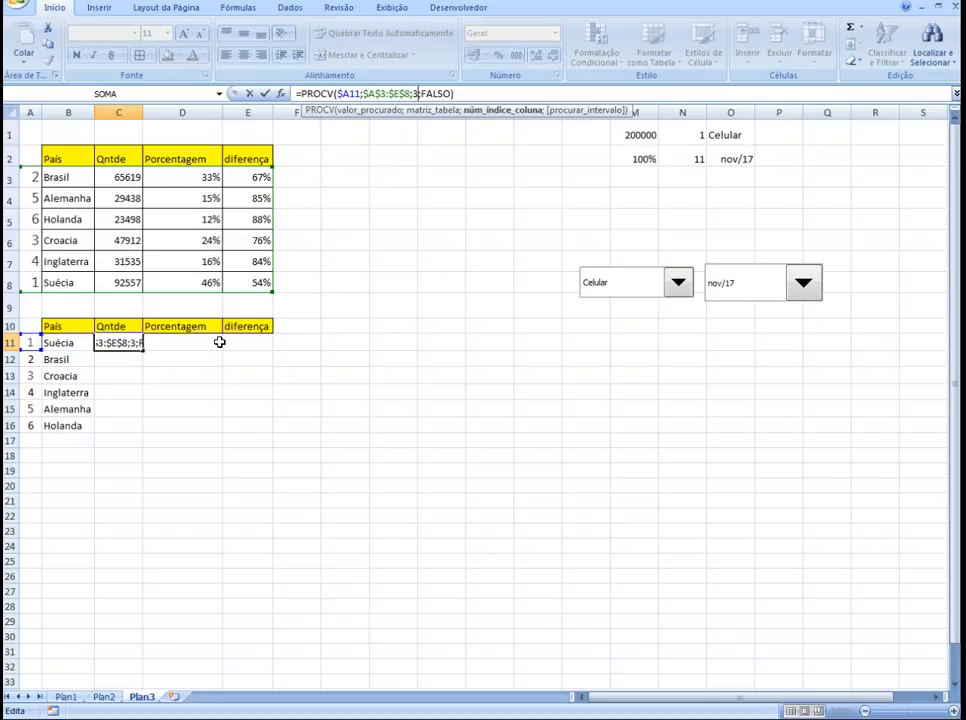
{"action": "key", "text": "Return"}
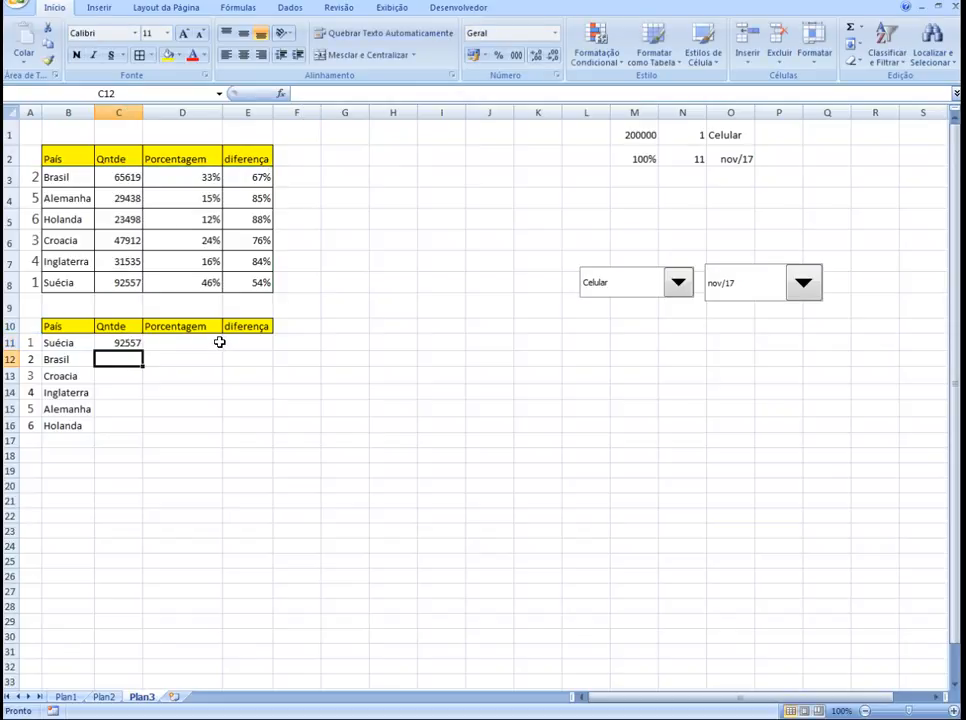
Step: Copy the C11 formula across to the Porcentagem cell D11 and set its column index to 4
{"action": "left_click", "coordinate": [123, 345]}
{"action": "left_click_drag", "start_coordinate": [144, 352], "coordinate": [201, 342]}
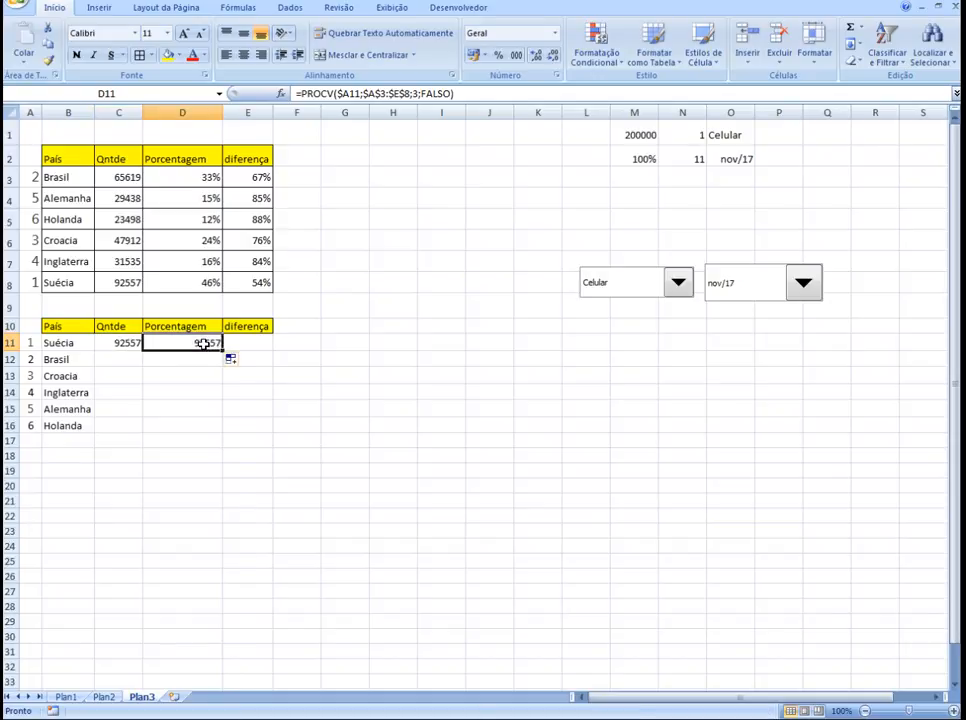
{"action": "double_click", "coordinate": [415, 93]}
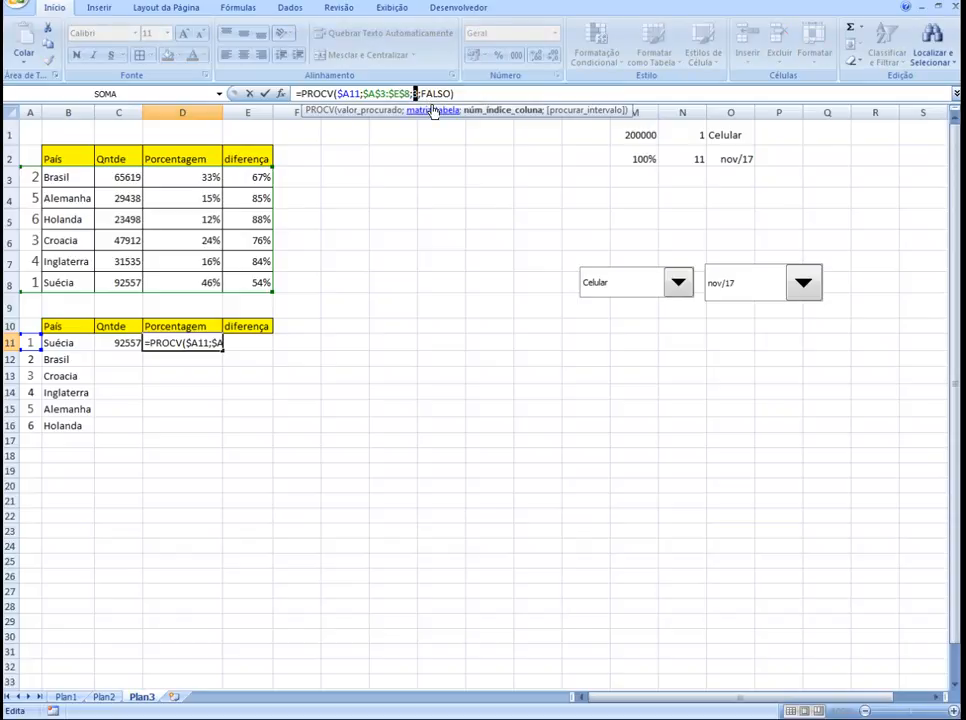
{"action": "type", "text": "4"}
{"action": "key", "text": "Return"}
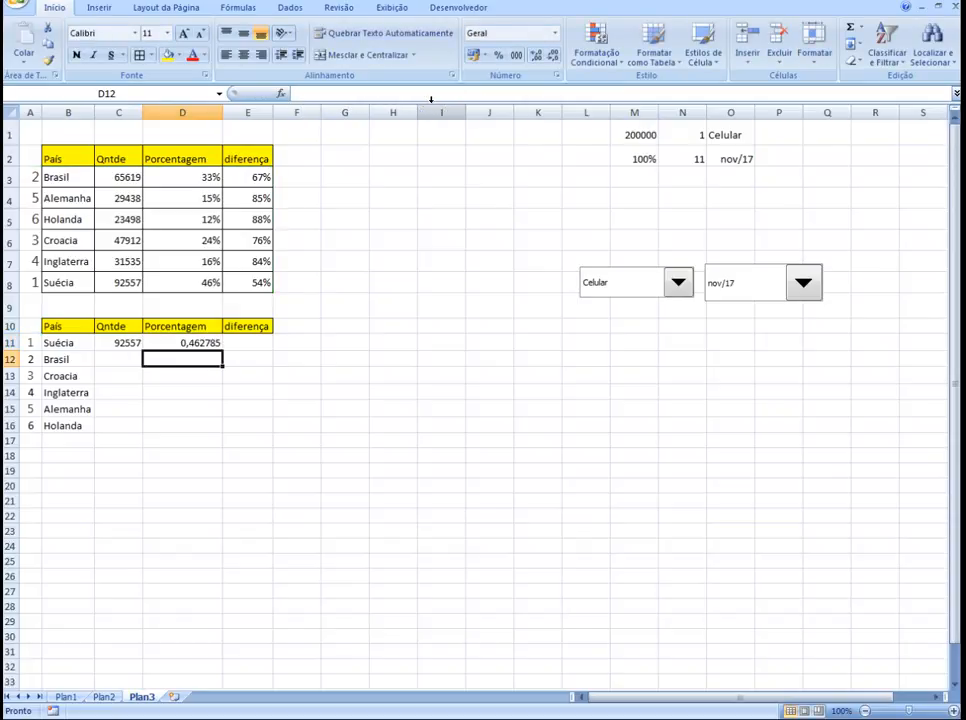
Step: Copy the D11 formula across to the diferença cell E11 and set its column index to 5
{"action": "left_click", "coordinate": [201, 344]}
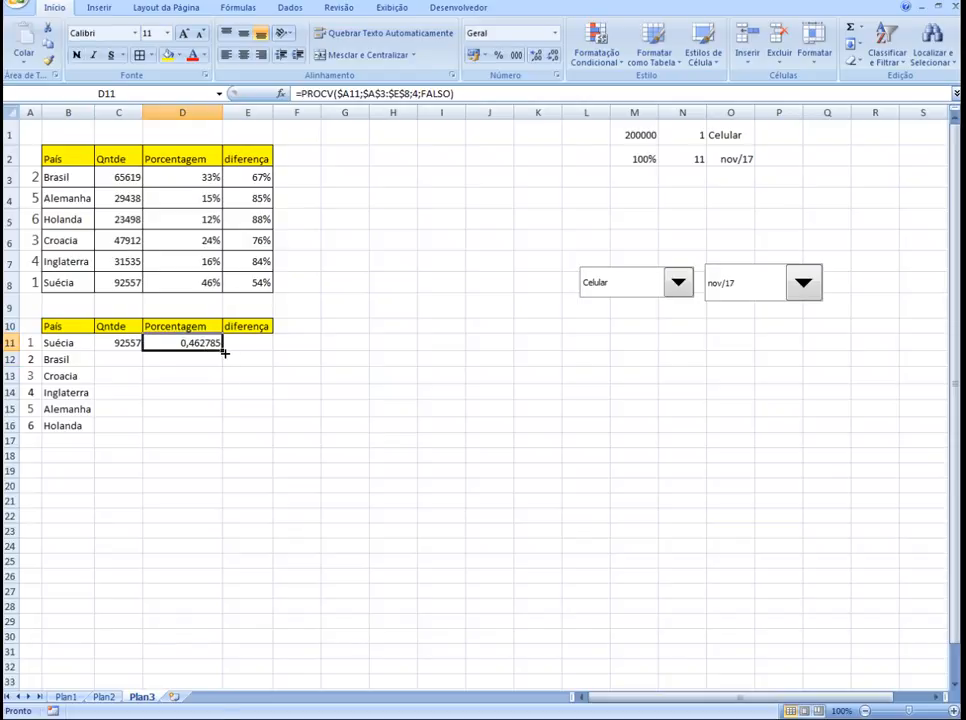
{"action": "left_click_drag", "start_coordinate": [224, 352], "coordinate": [259, 347]}
{"action": "left_click", "coordinate": [259, 345]}
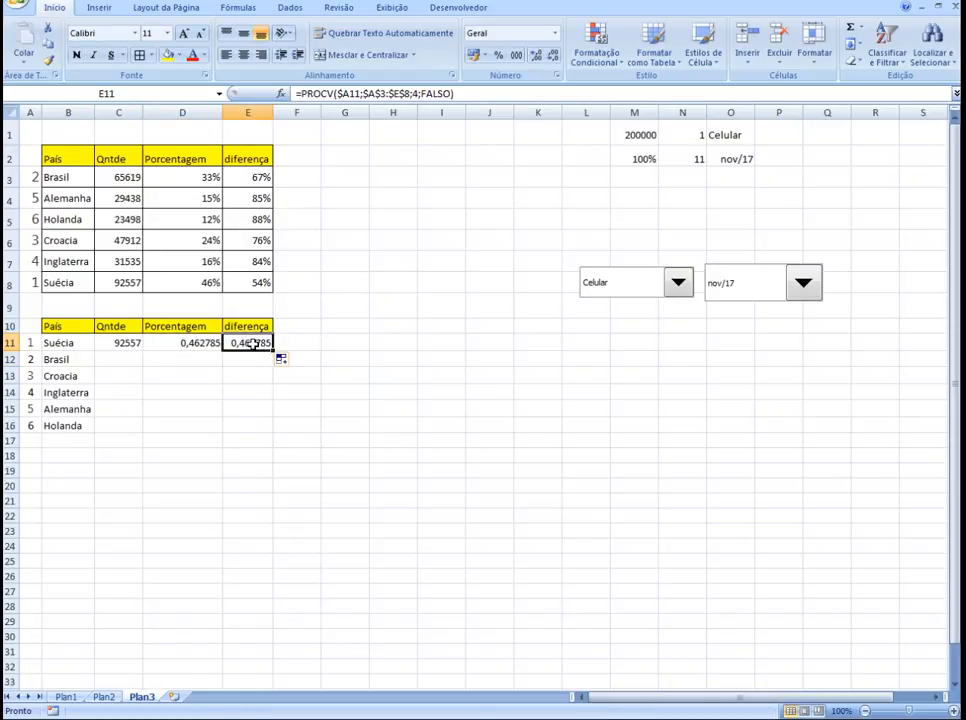
{"action": "double_click", "coordinate": [413, 93]}
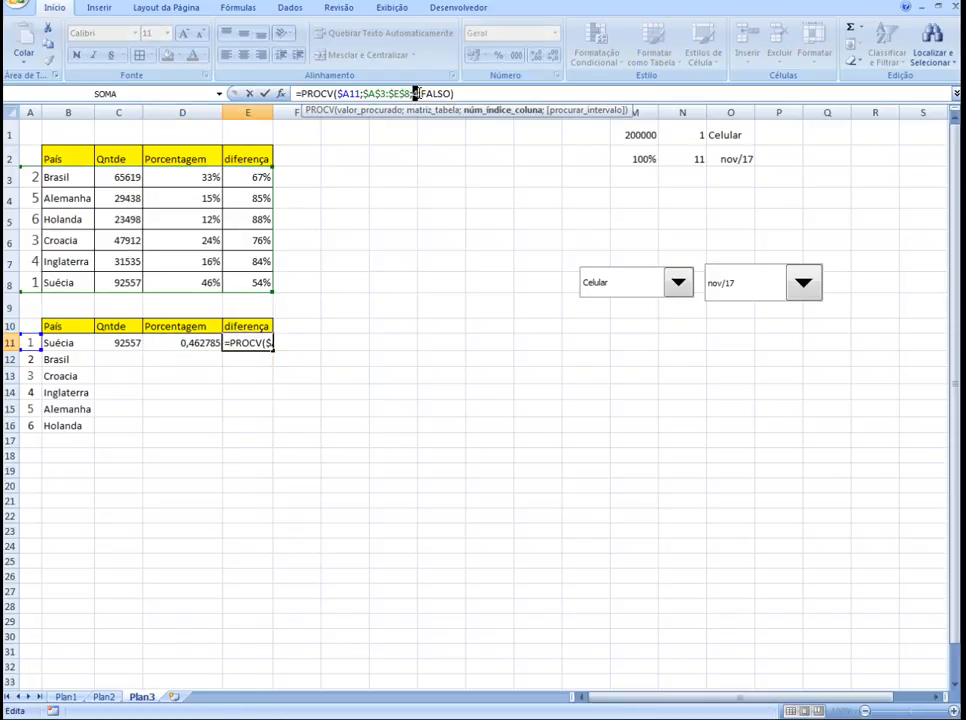
{"action": "type", "text": "5"}
{"action": "key", "text": "Return"}
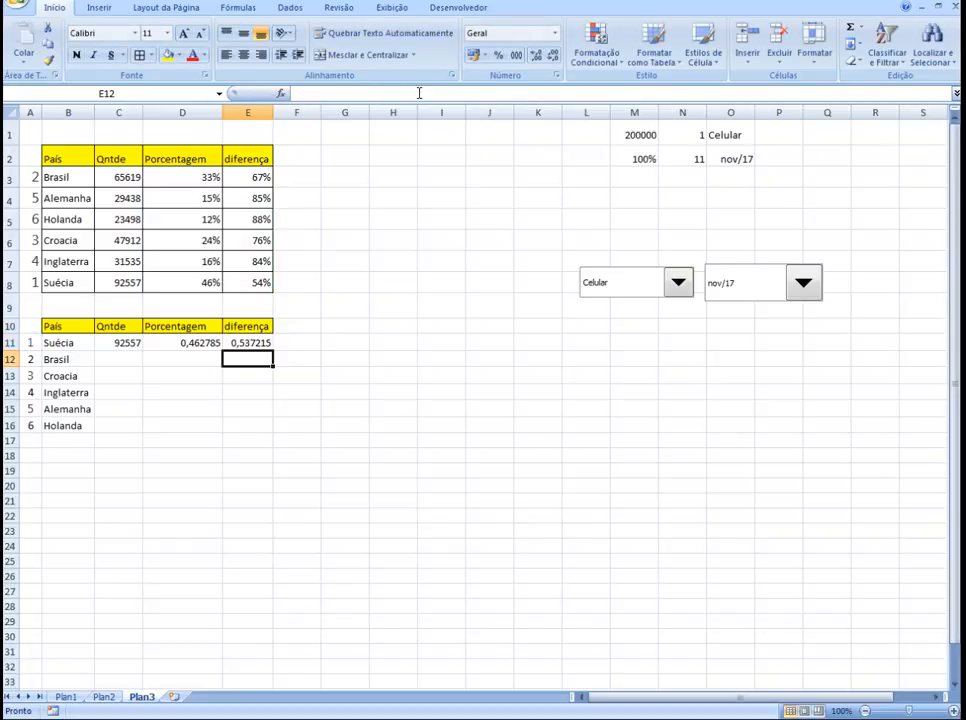
Step: Format D11:E11 as percentages and fill the C11:E11 formulas down to row 16
{"action": "left_click_drag", "start_coordinate": [185, 344], "coordinate": [248, 342]}
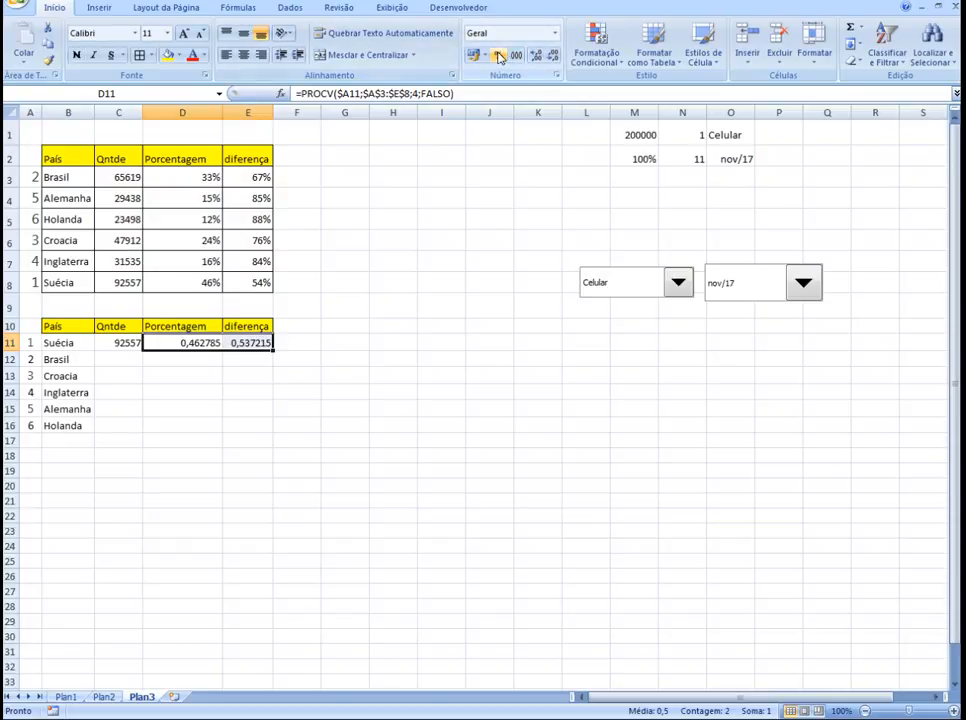
{"action": "left_click", "coordinate": [498, 55]}
{"action": "left_click", "coordinate": [232, 390]}
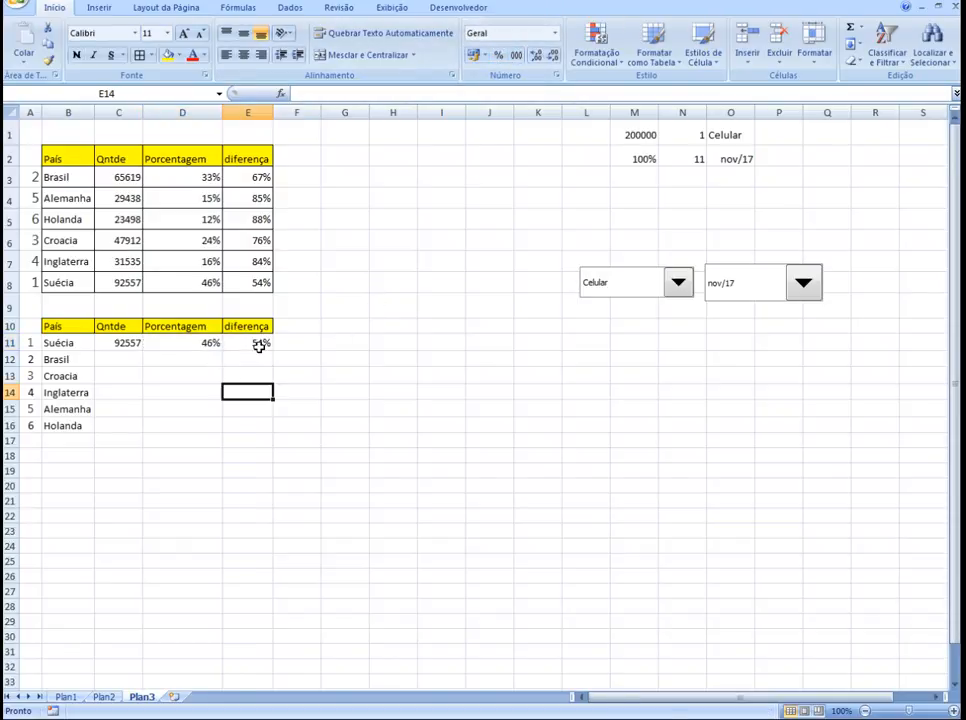
{"action": "left_click_drag", "start_coordinate": [123, 342], "coordinate": [276, 433]}
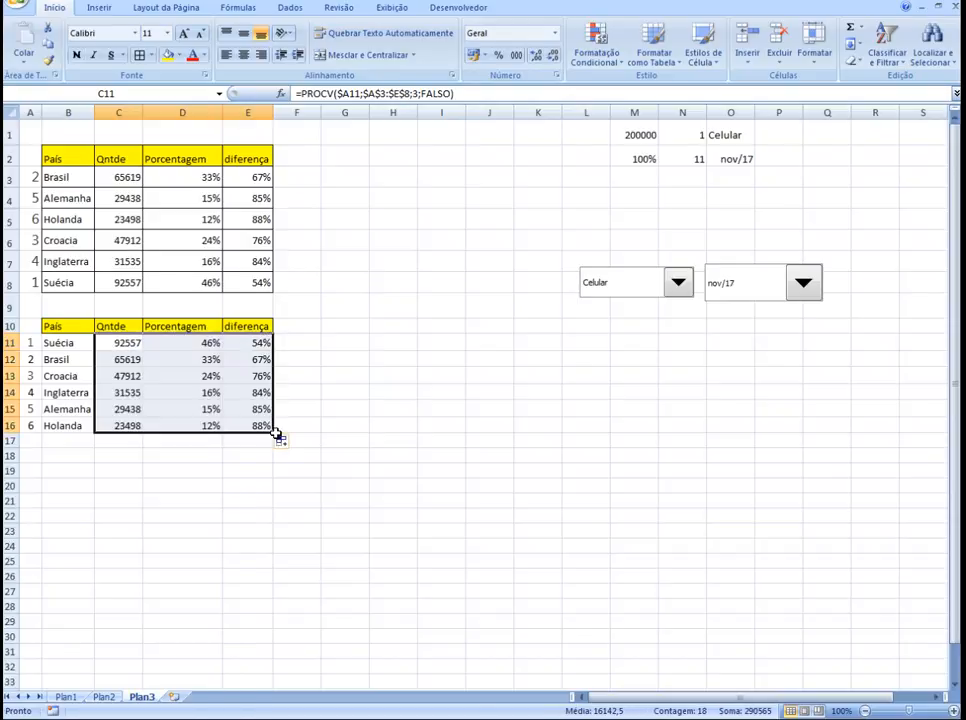
{"action": "left_click", "coordinate": [117, 467]}
Step: Compare Holanda's rank in both tables and set the ranking numbers in A11:A16 to font size 14
{"action": "left_click", "coordinate": [33, 427]}
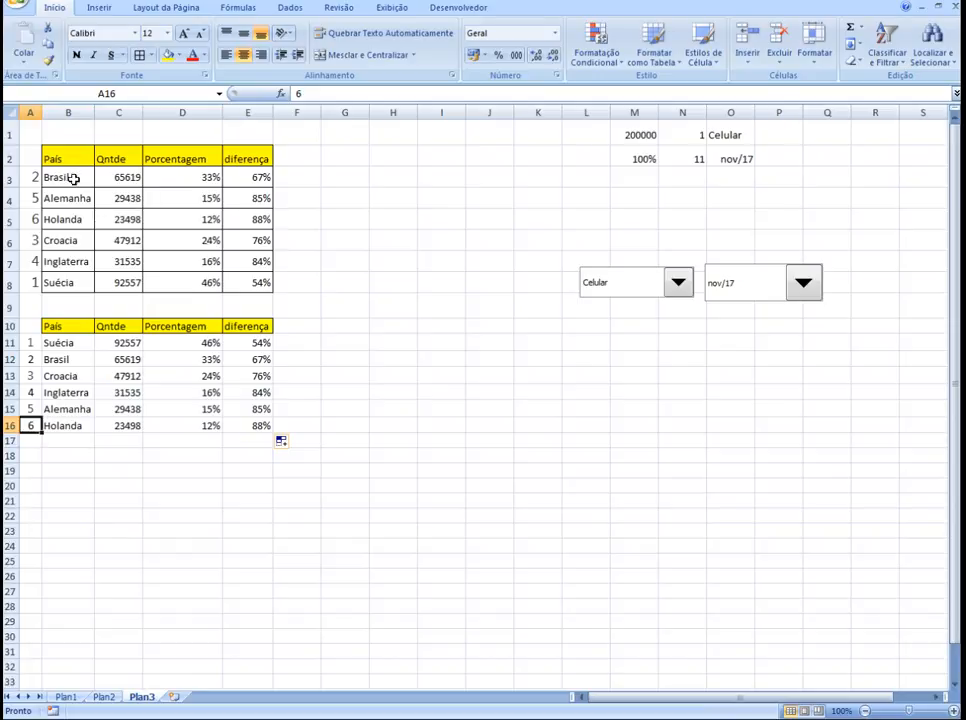
{"action": "left_click", "coordinate": [68, 219]}
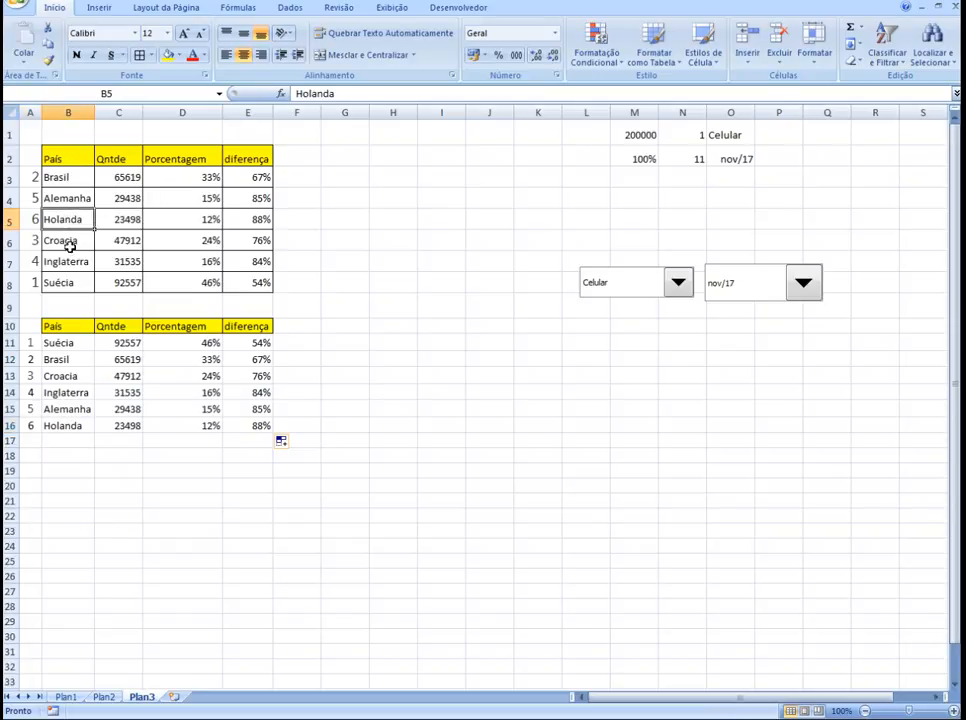
{"action": "left_click", "coordinate": [75, 426]}
{"action": "left_click", "coordinate": [35, 222]}
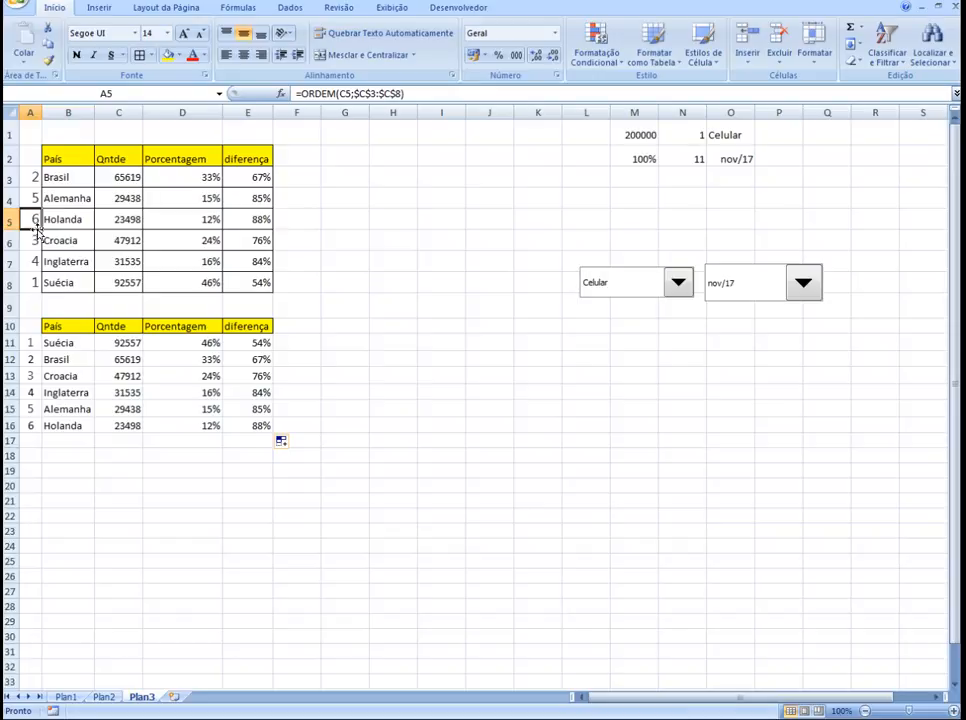
{"action": "left_click_drag", "start_coordinate": [30, 343], "coordinate": [30, 426]}
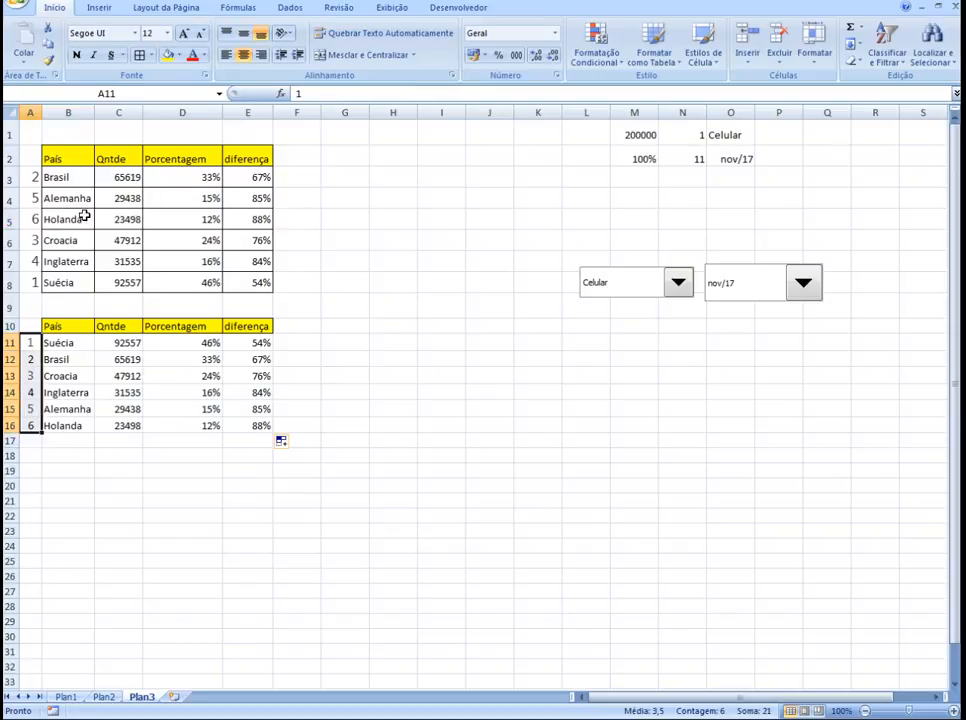
{"action": "left_click", "coordinate": [168, 36]}
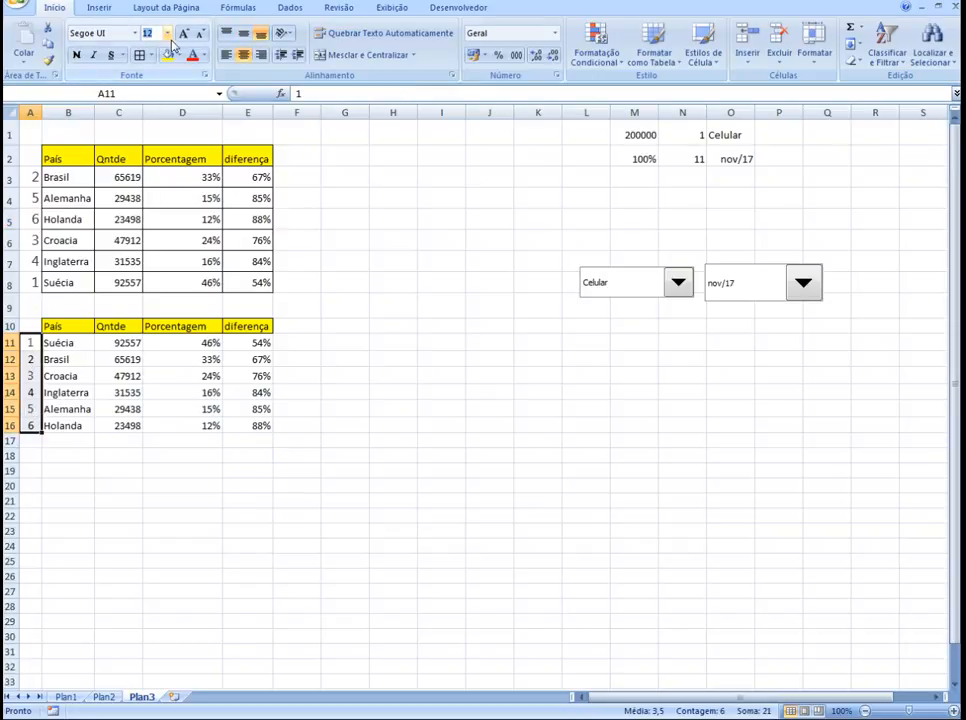
{"action": "type", "text": "14"}
{"action": "key", "text": "Return"}
{"action": "left_click", "coordinate": [405, 420]}
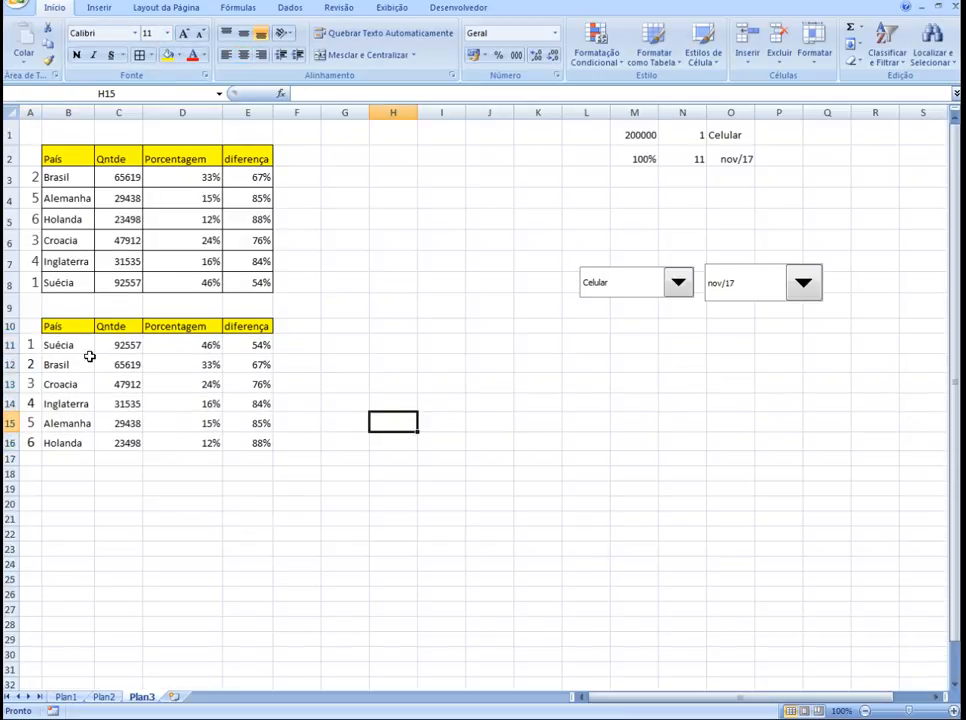
Step: Set the channel selector to Lojas to test whether the ranked table in B11:E16 updates
{"action": "left_click_drag", "start_coordinate": [47, 179], "coordinate": [68, 286]}
{"action": "left_click_drag", "start_coordinate": [56, 345], "coordinate": [262, 440]}
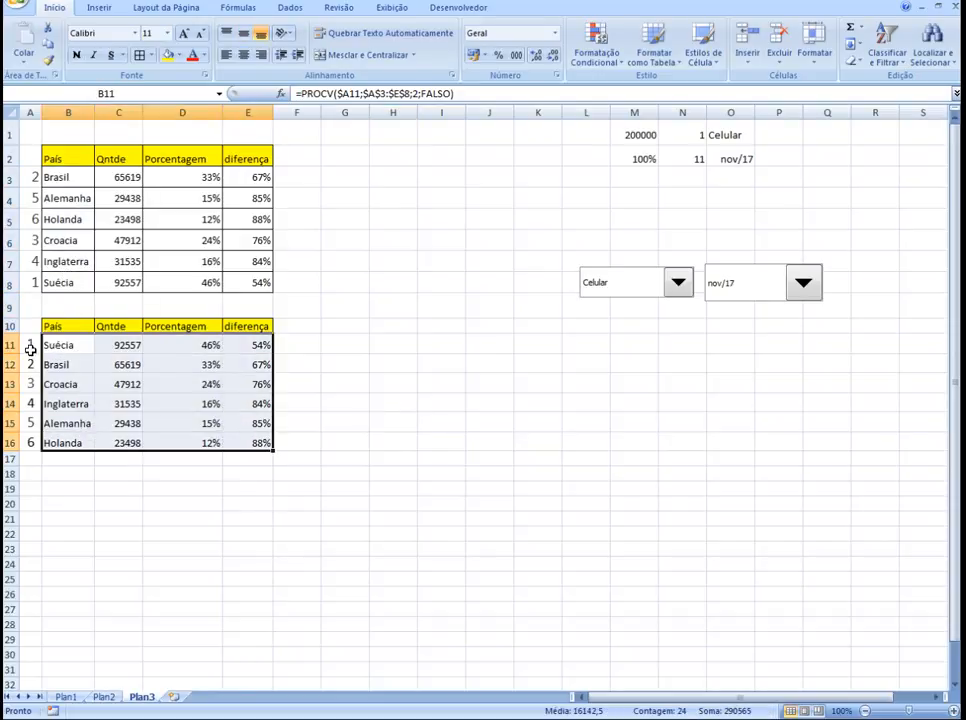
{"action": "left_click", "coordinate": [802, 283]}
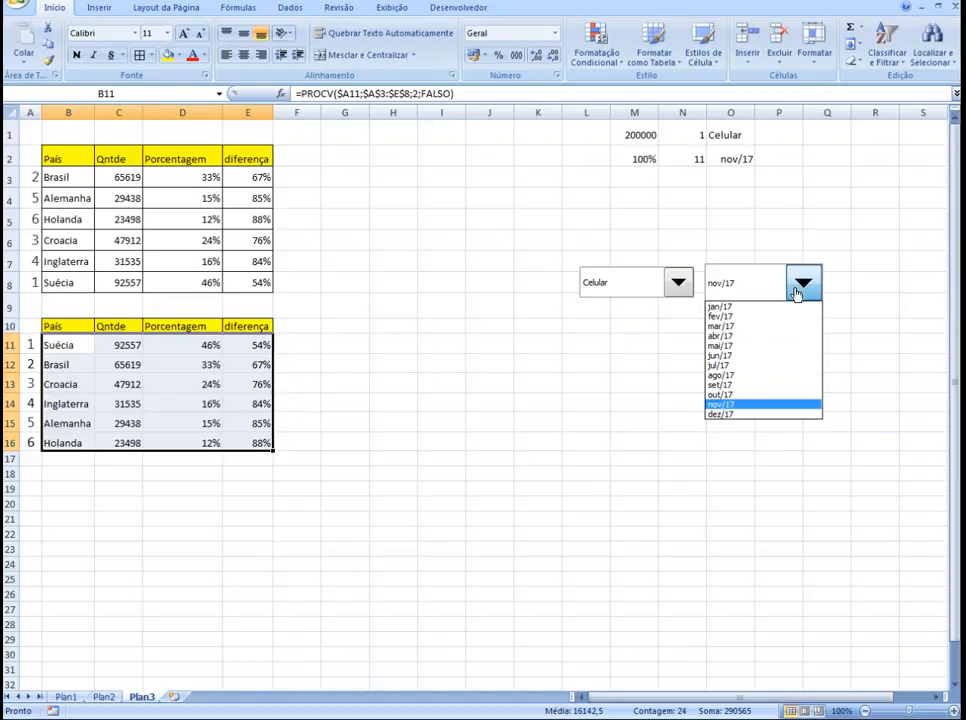
{"action": "left_click", "coordinate": [676, 290]}
{"action": "left_click", "coordinate": [669, 292]}
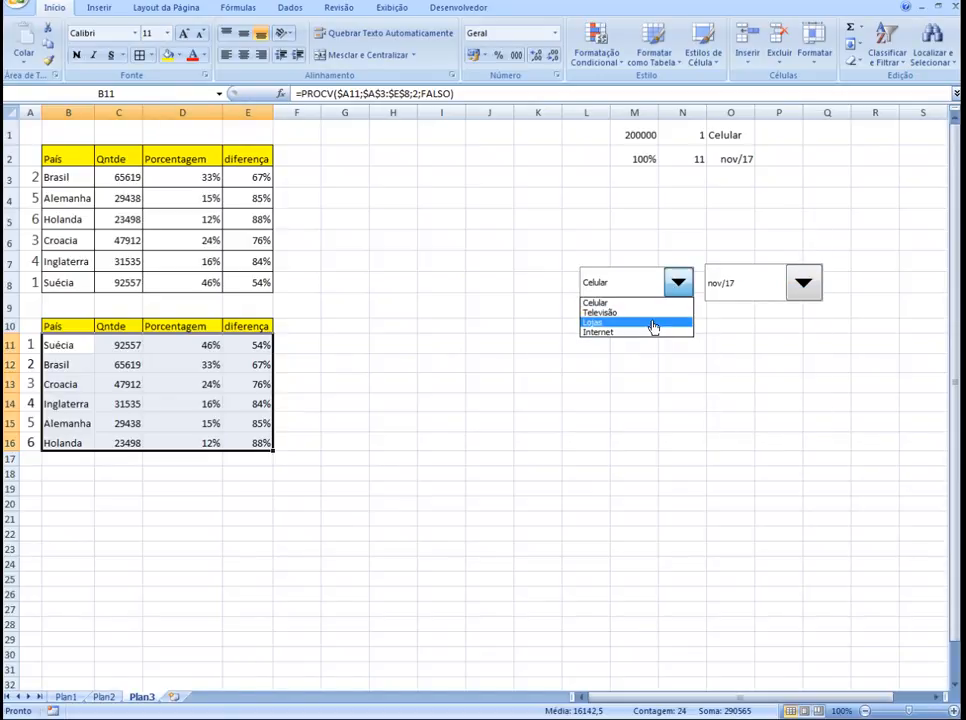
{"action": "left_click", "coordinate": [653, 327]}
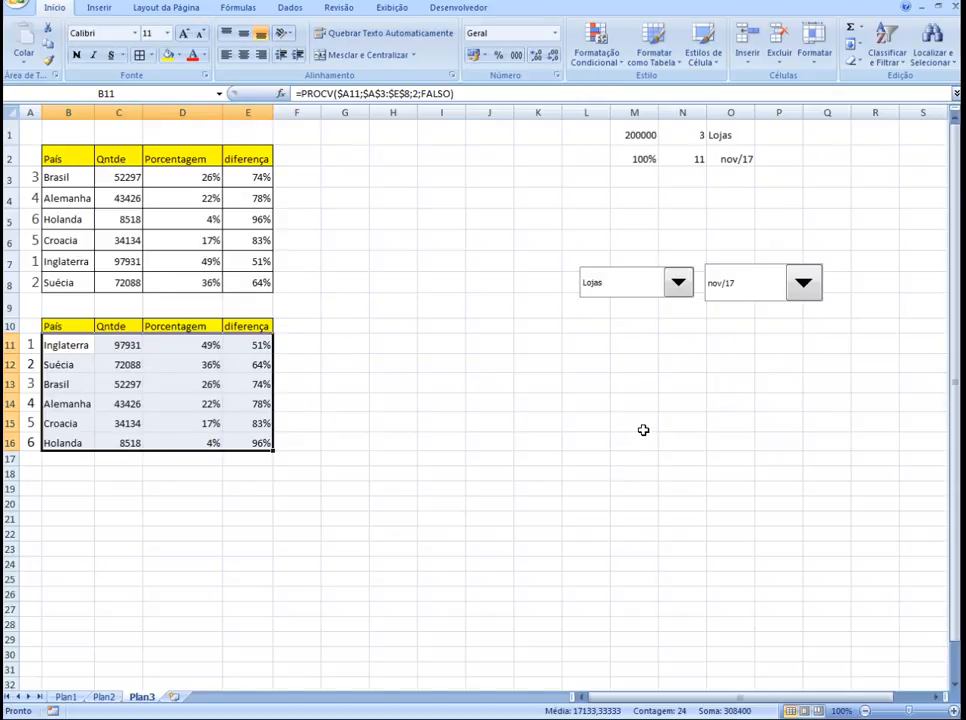
{"action": "left_click", "coordinate": [446, 370]}
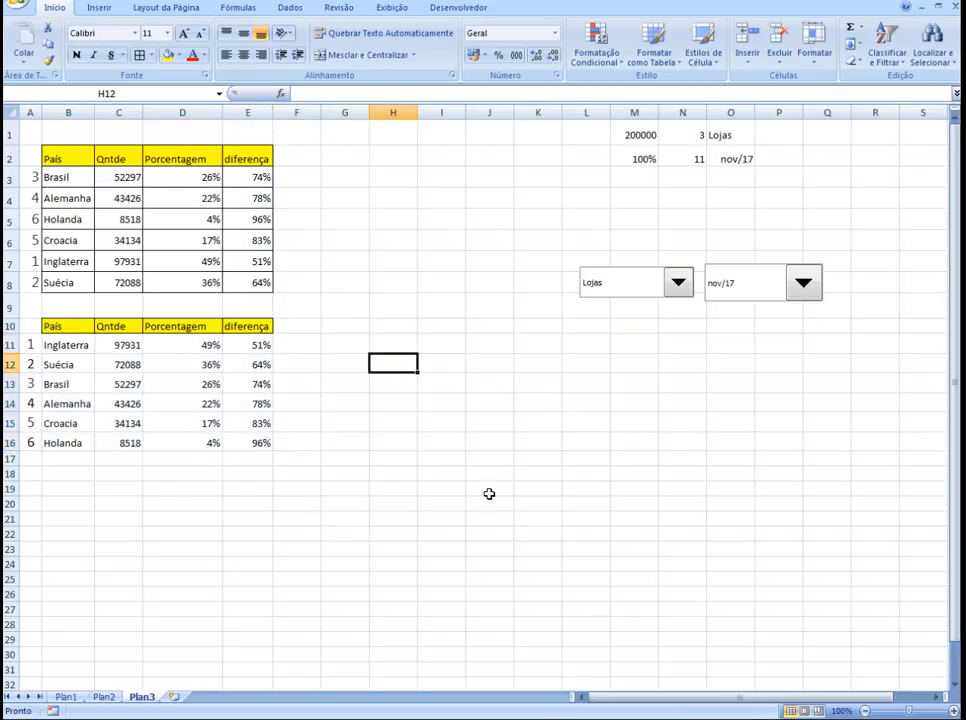
Step: Insert an empty doughnut (Rosca) chart and place it beside the ranked table, below the channel and month selectors
{"action": "left_click", "coordinate": [490, 461]}
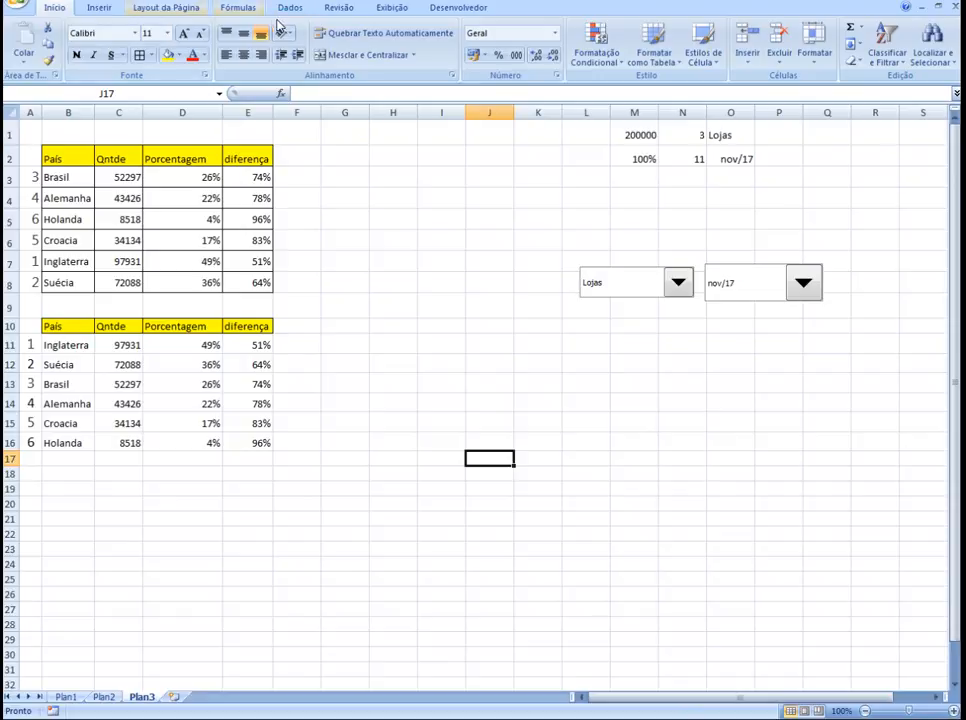
{"action": "left_click", "coordinate": [117, 9]}
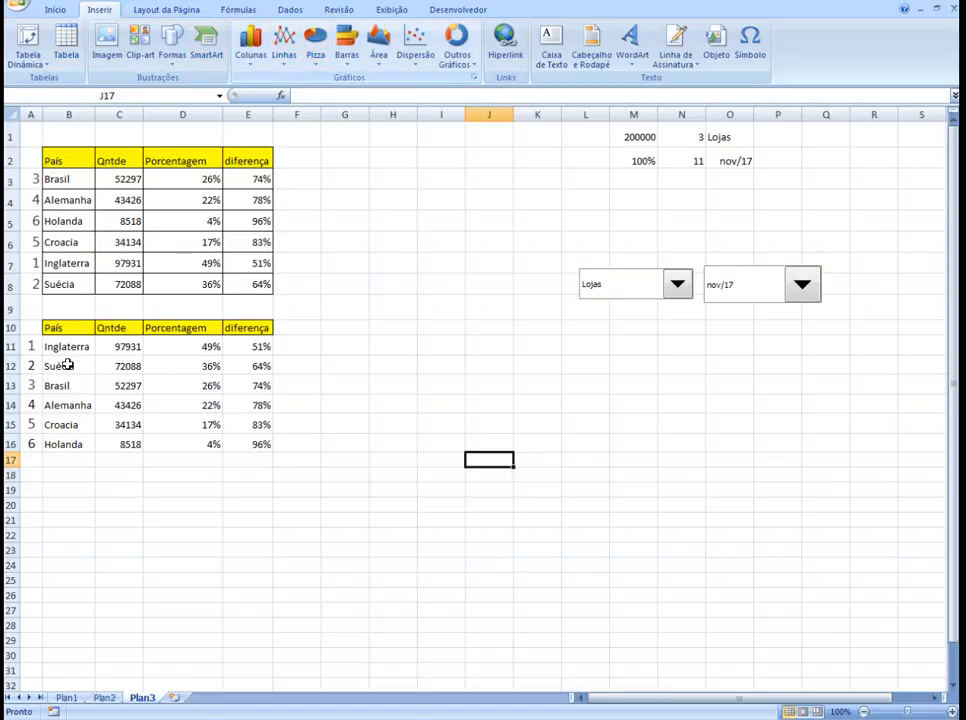
{"action": "left_click", "coordinate": [457, 42]}
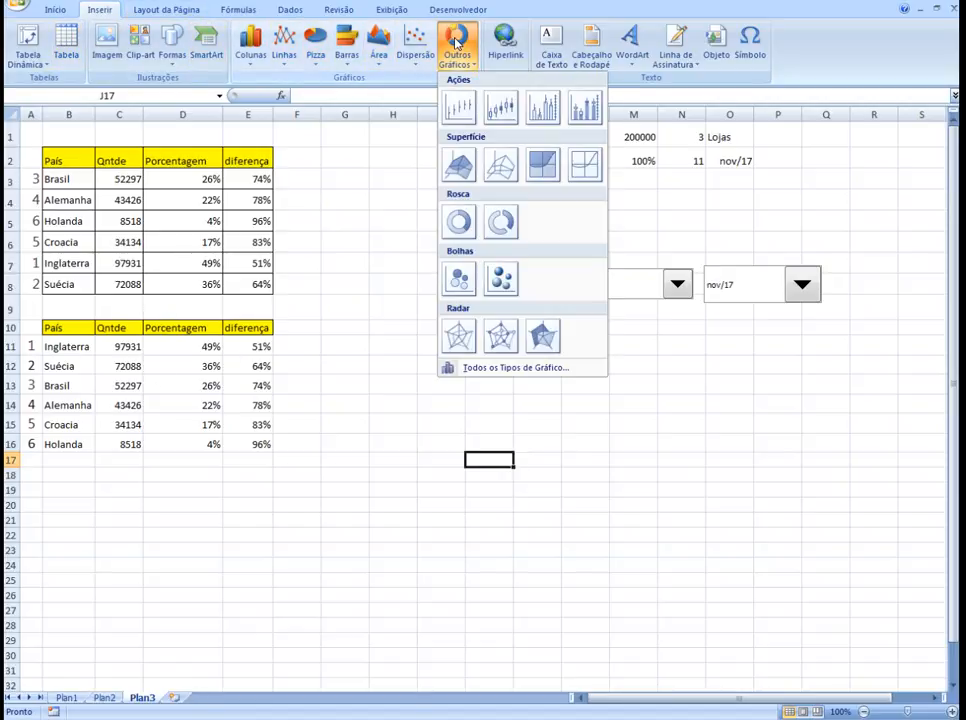
{"action": "left_click", "coordinate": [459, 224]}
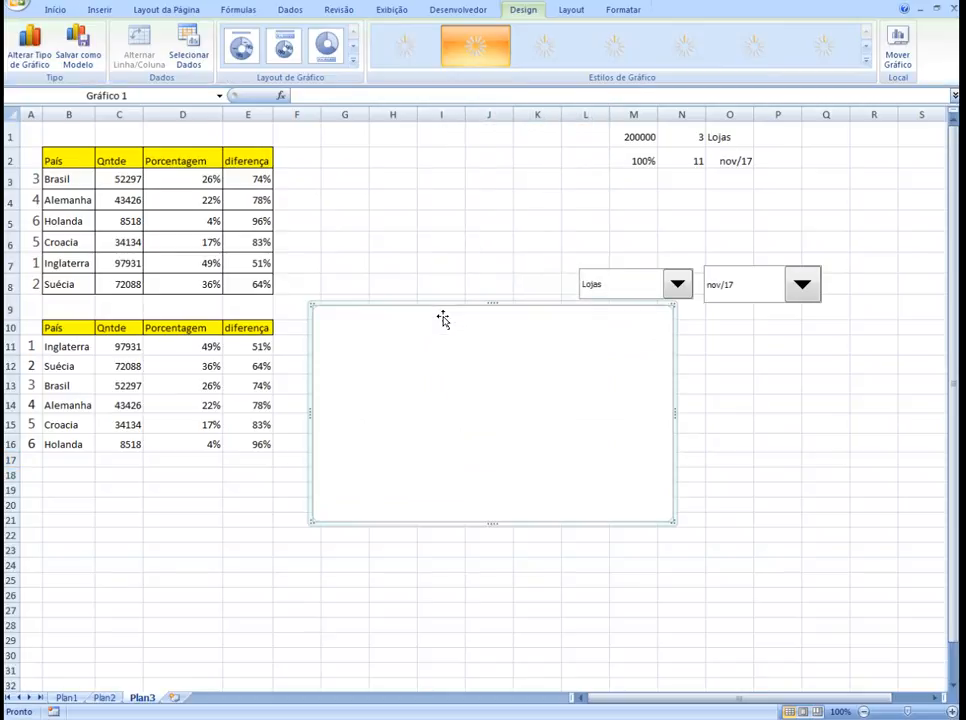
{"action": "left_click_drag", "start_coordinate": [442, 310], "coordinate": [475, 362]}
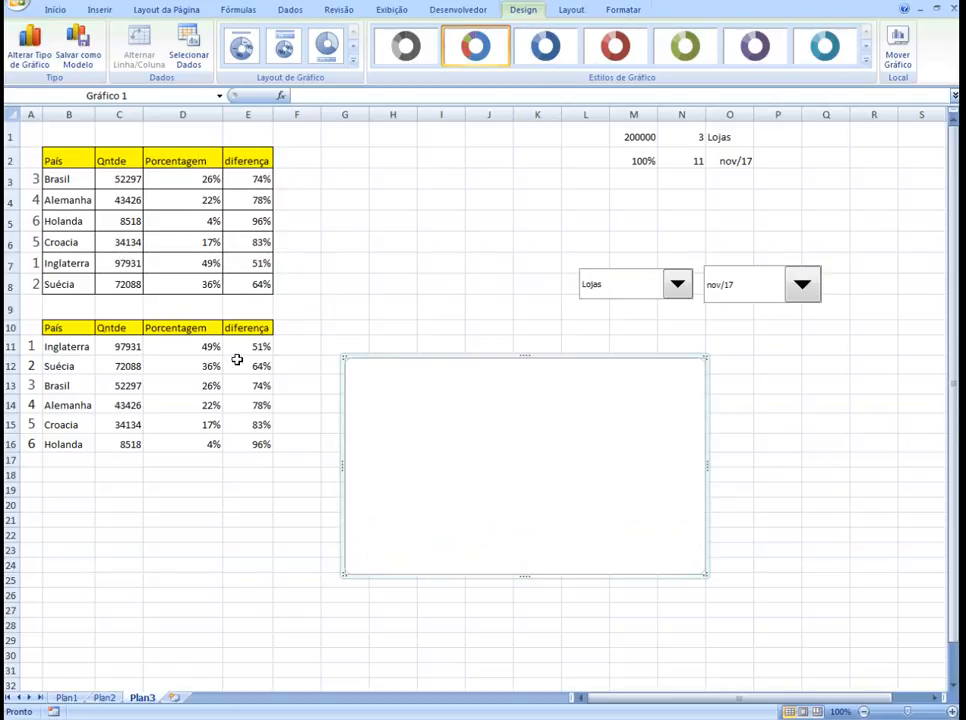
Step: Add an unnamed data series to the doughnut chart with its values taken from Plan3!$D$11:$E$11
{"action": "right_click", "coordinate": [520, 446]}
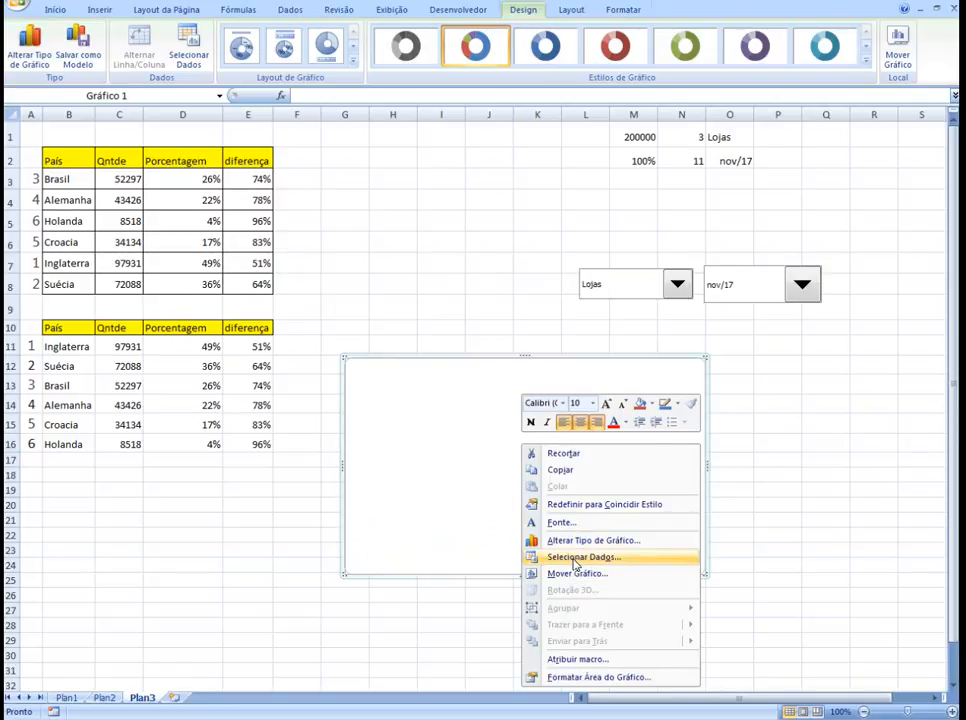
{"action": "left_click", "coordinate": [575, 564]}
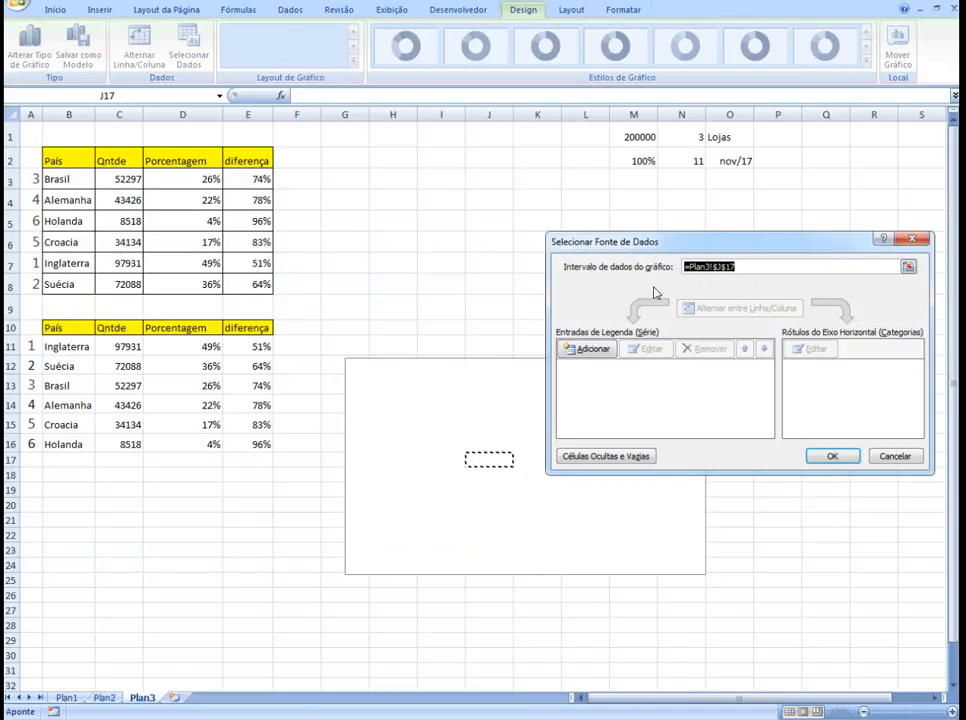
{"action": "left_click", "coordinate": [606, 357]}
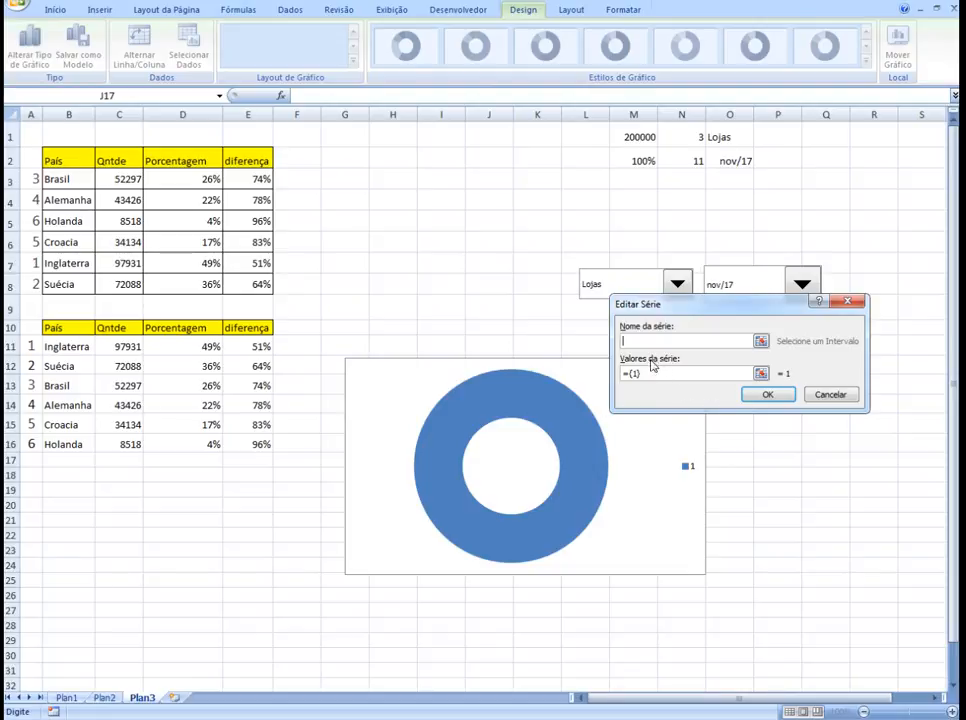
{"action": "left_click", "coordinate": [622, 373]}
{"action": "key", "text": "BackSpace"}
{"action": "left_click", "coordinate": [761, 373]}
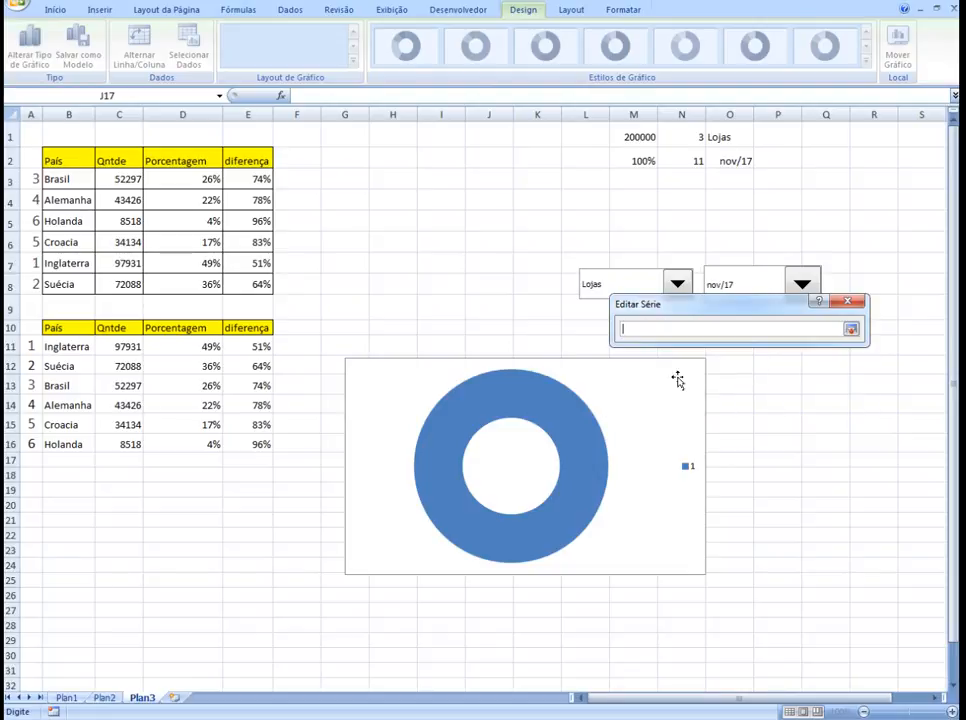
{"action": "left_click_drag", "start_coordinate": [175, 346], "coordinate": [237, 347]}
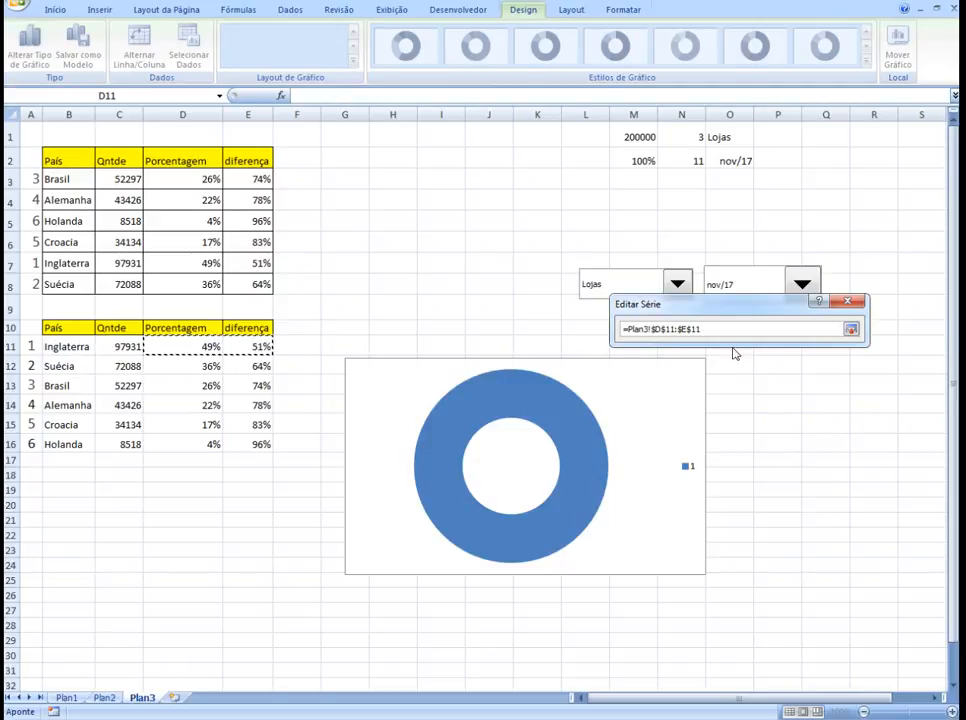
{"action": "left_click", "coordinate": [851, 331]}
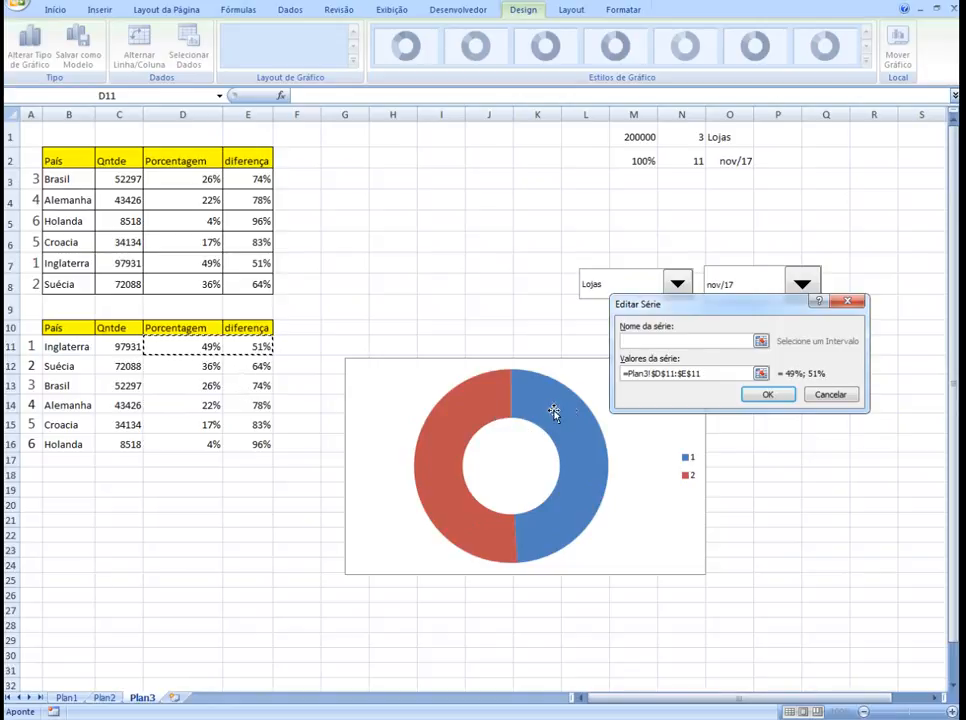
{"action": "left_click", "coordinate": [783, 398]}
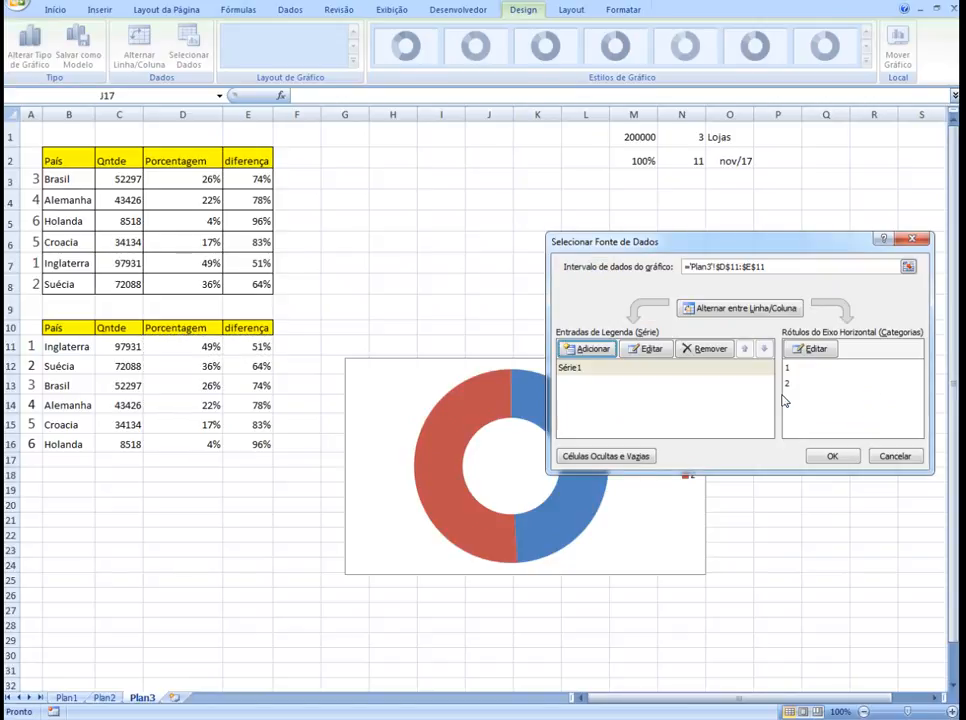
{"action": "left_click", "coordinate": [832, 457]}
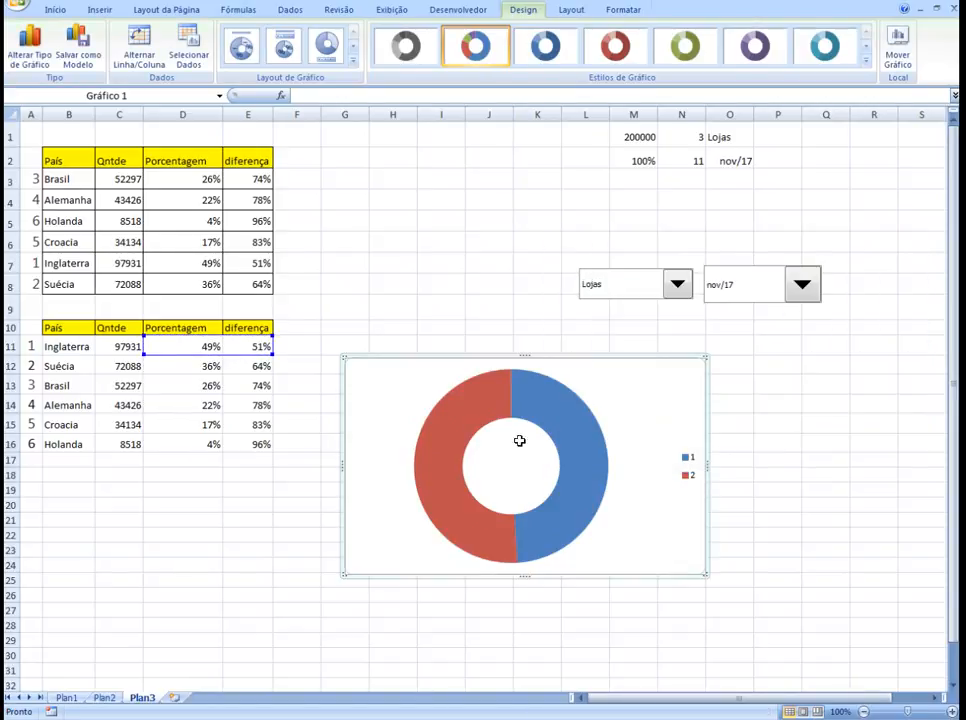
Step: Test the doughnut chart by changing the month selector to mai/17 and finally to fev/17
{"action": "left_click", "coordinate": [213, 393]}
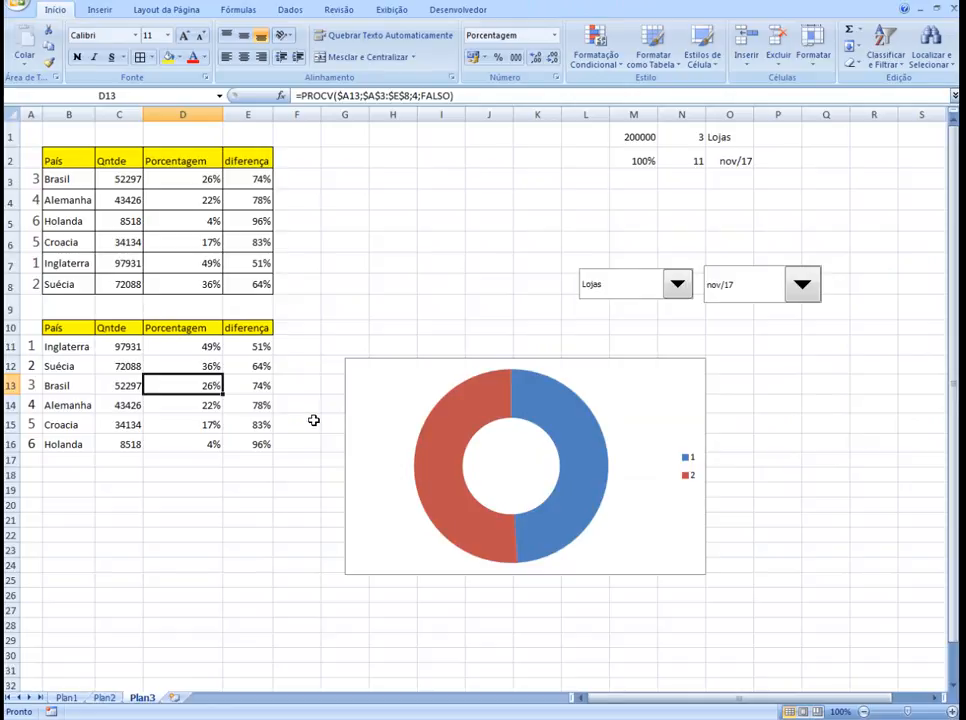
{"action": "left_click", "coordinate": [495, 414]}
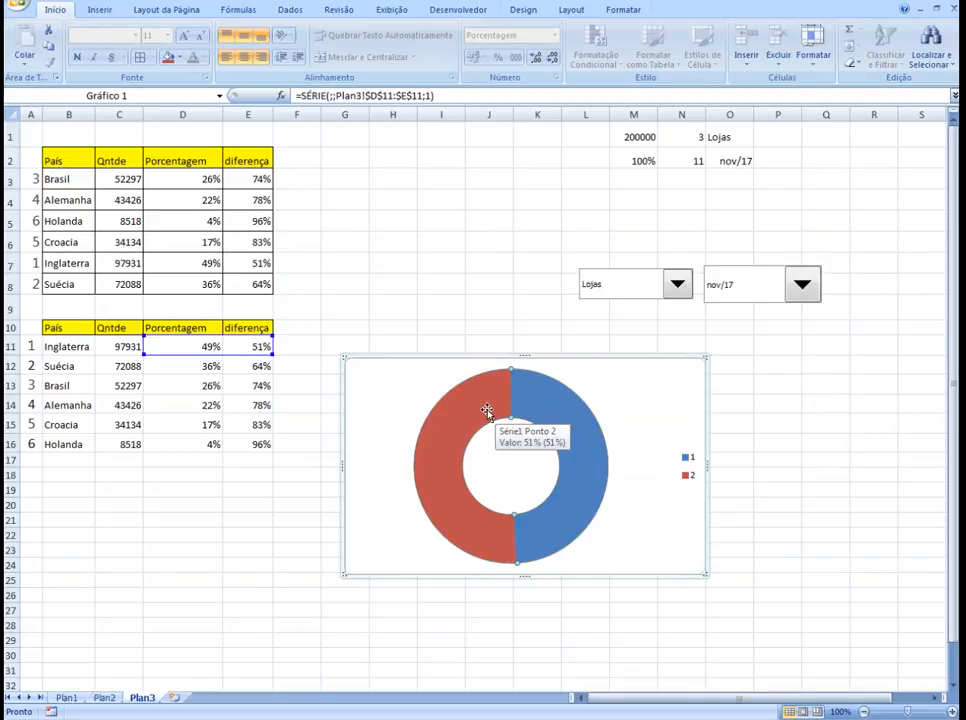
{"action": "left_click", "coordinate": [795, 486]}
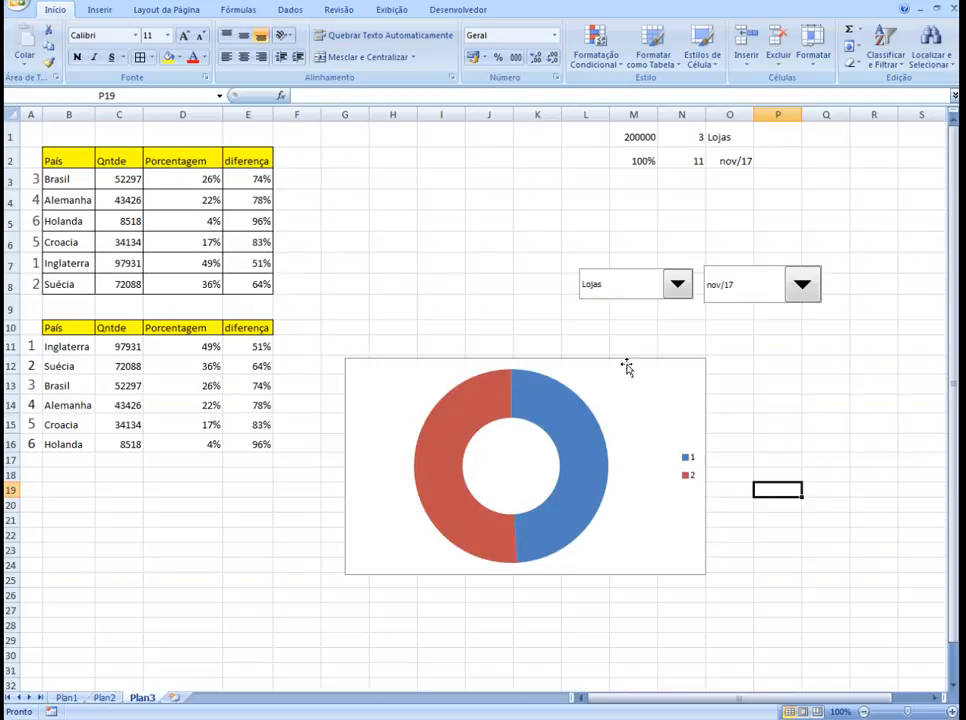
{"action": "left_click", "coordinate": [802, 285]}
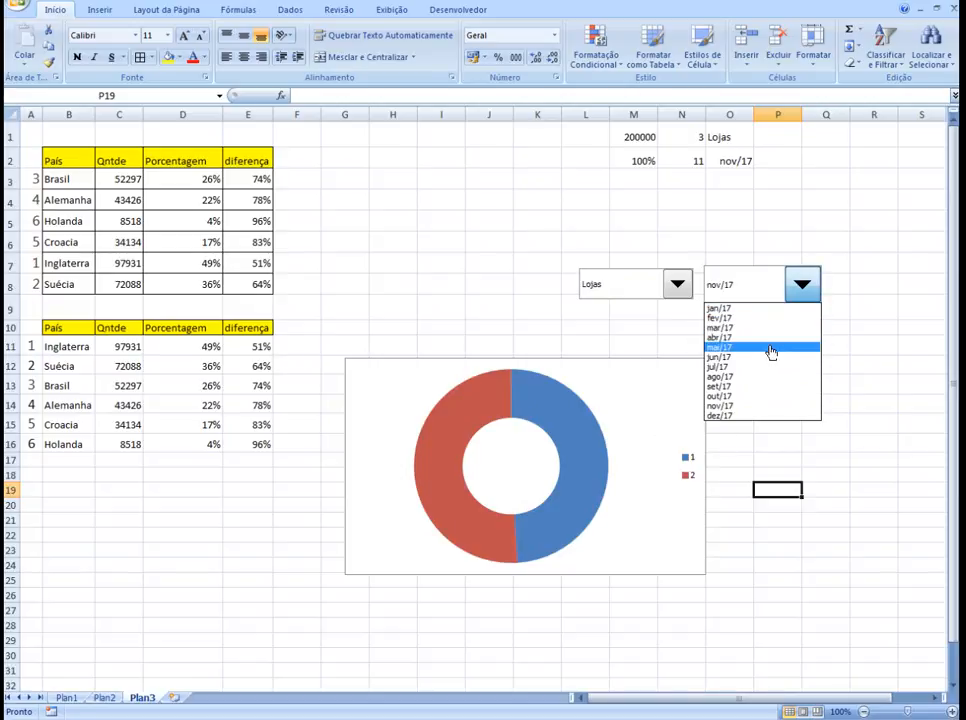
{"action": "left_click", "coordinate": [772, 351]}
{"action": "left_click", "coordinate": [806, 286]}
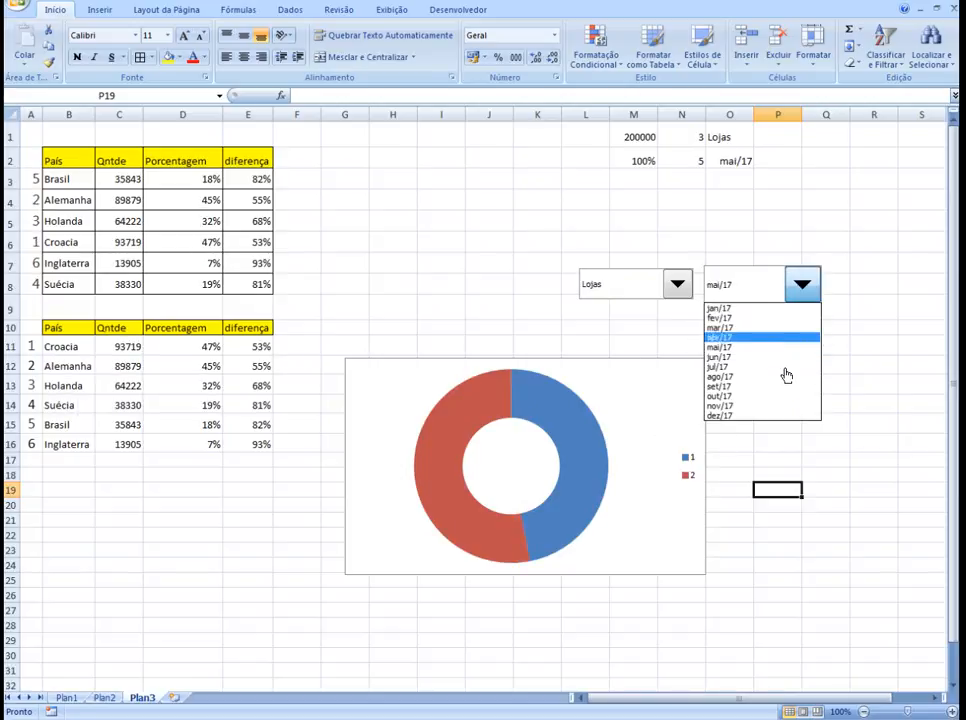
{"action": "left_click", "coordinate": [786, 404]}
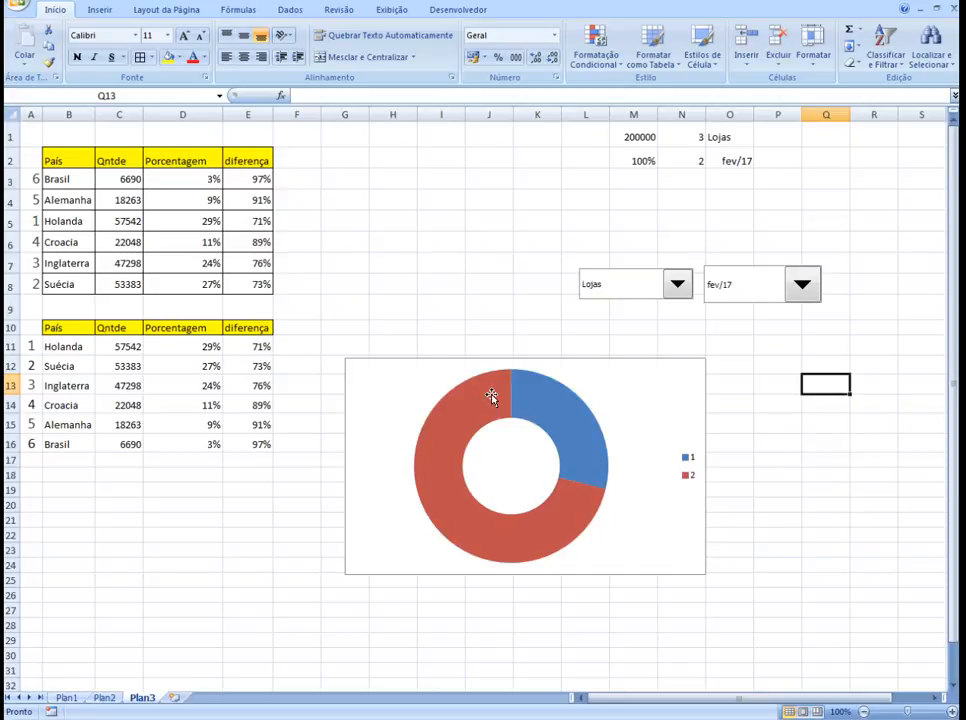
Step: Delete the legend from the doughnut chart
{"action": "left_click", "coordinate": [686, 471]}
{"action": "key", "text": "Delete"}
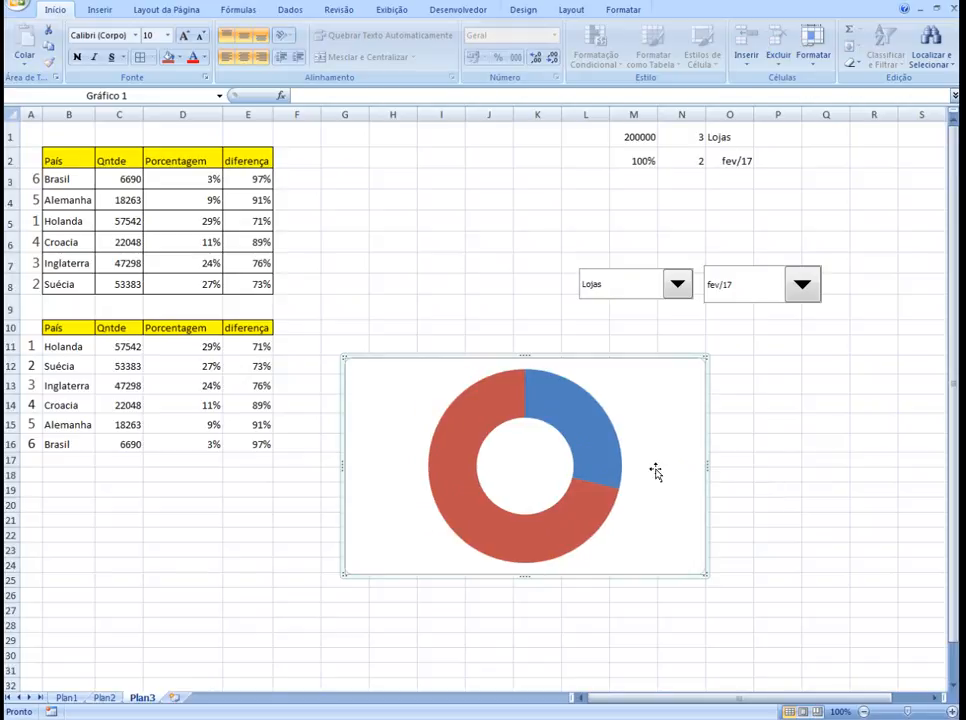
{"action": "left_click", "coordinate": [488, 406]}
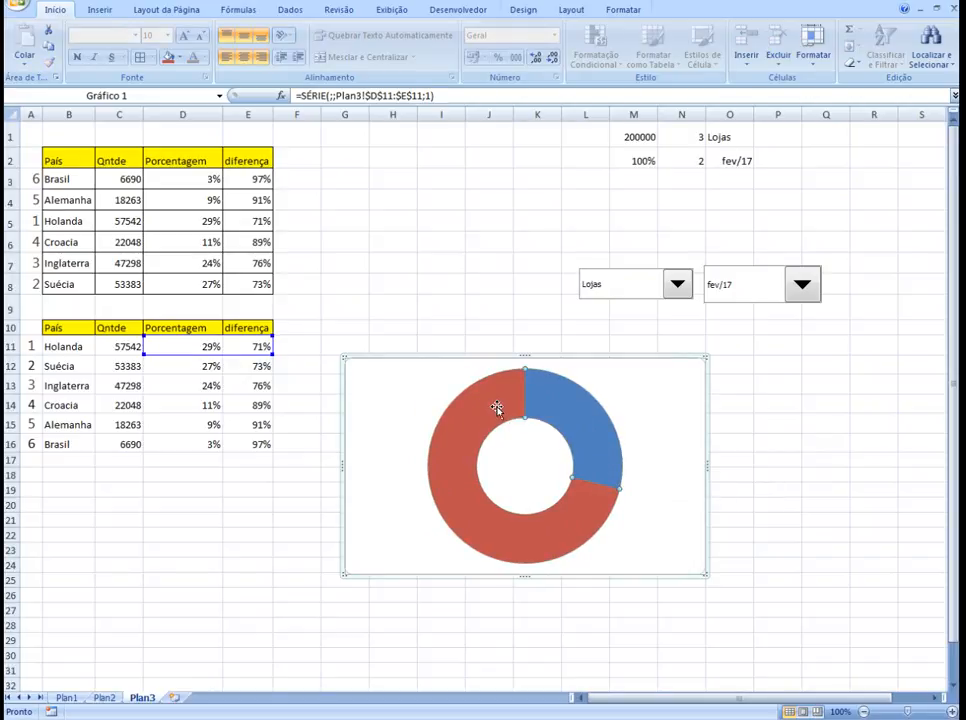
{"action": "left_click", "coordinate": [801, 434]}
Step: Give the doughnut chart's diferença slice a solid white fill
{"action": "left_click", "coordinate": [578, 420]}
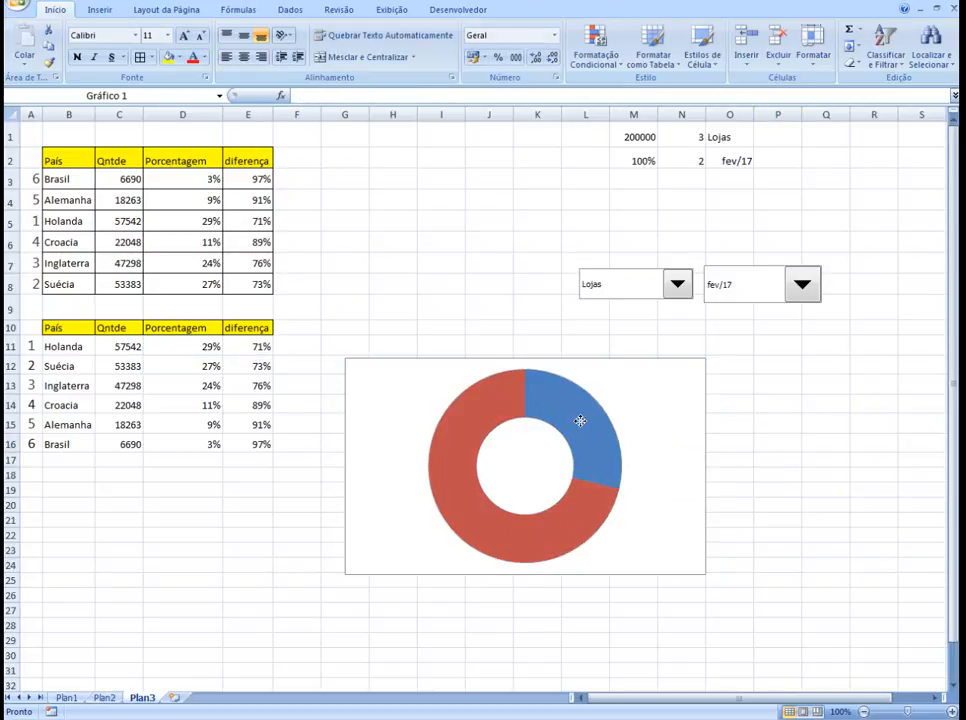
{"action": "left_click", "coordinate": [461, 422]}
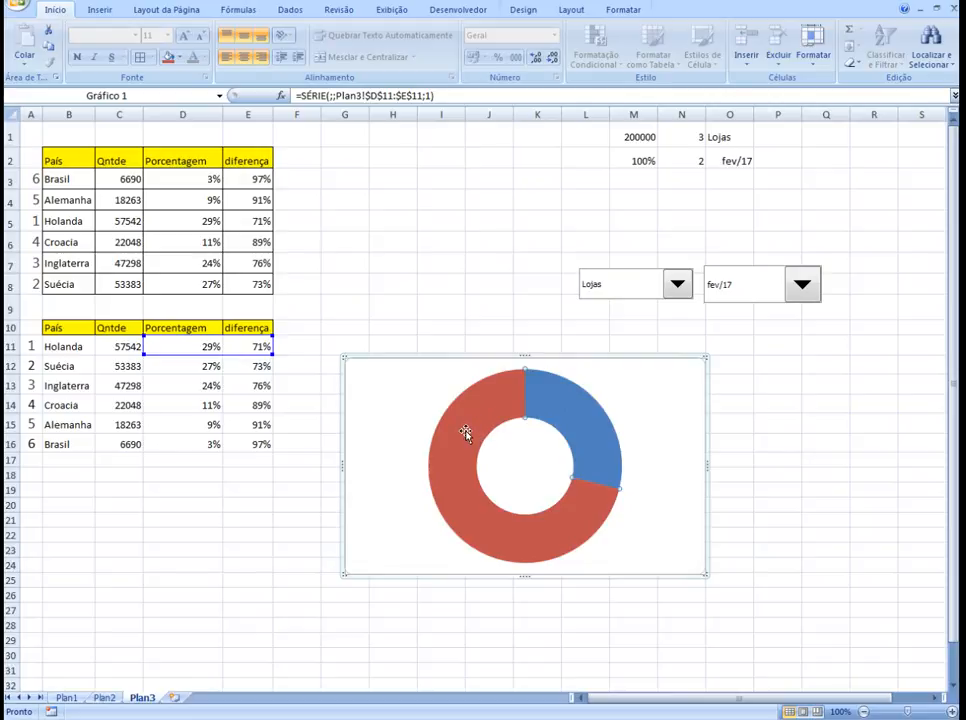
{"action": "right_click", "coordinate": [474, 431]}
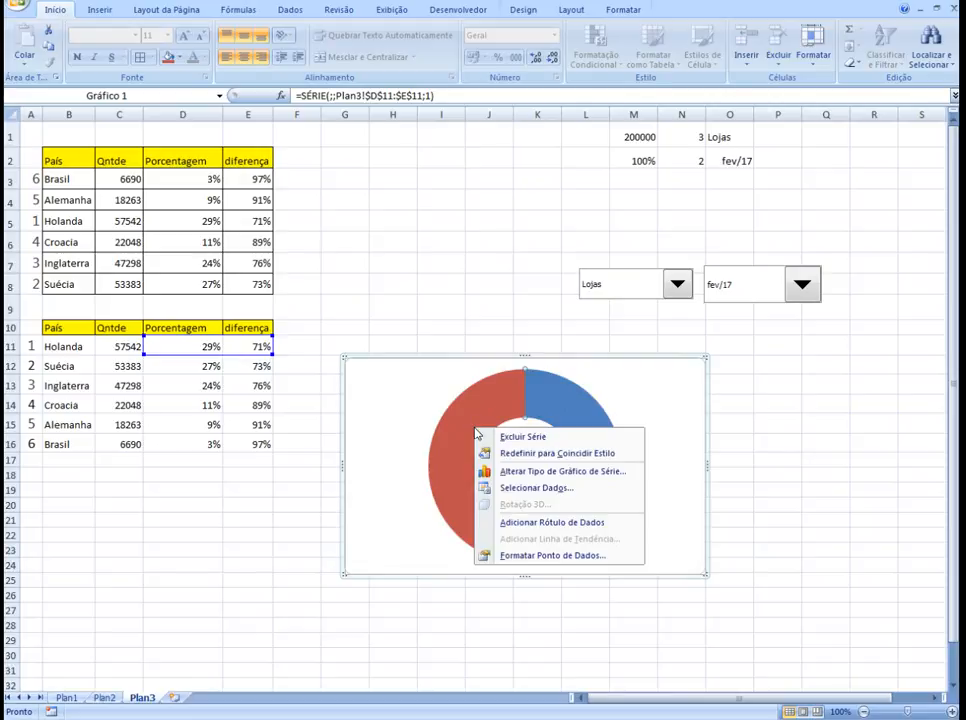
{"action": "left_click", "coordinate": [532, 555]}
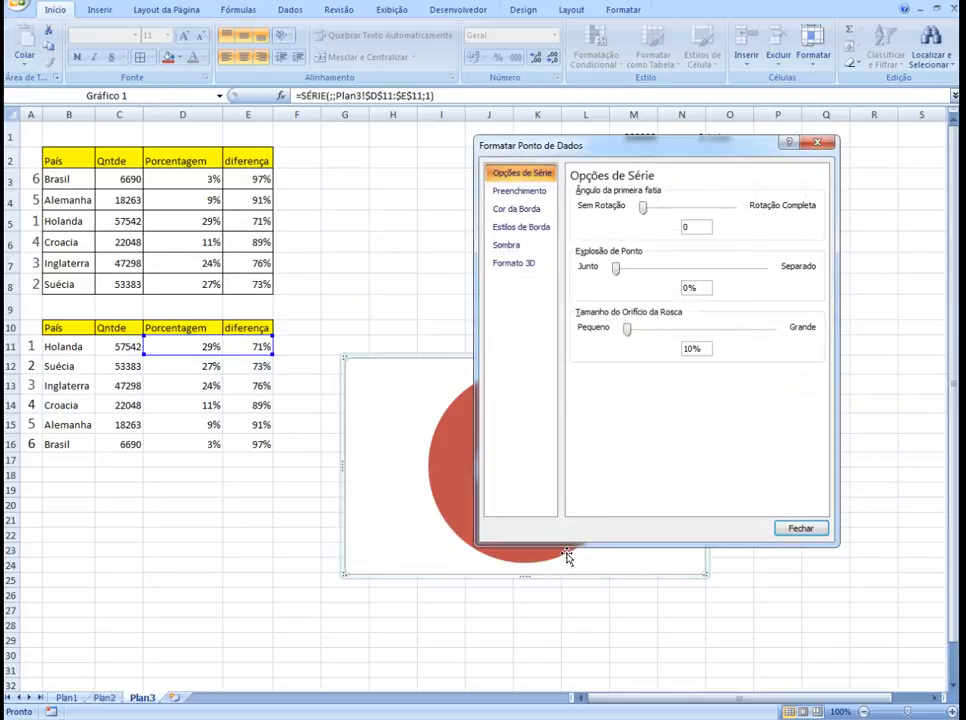
{"action": "left_click", "coordinate": [519, 191]}
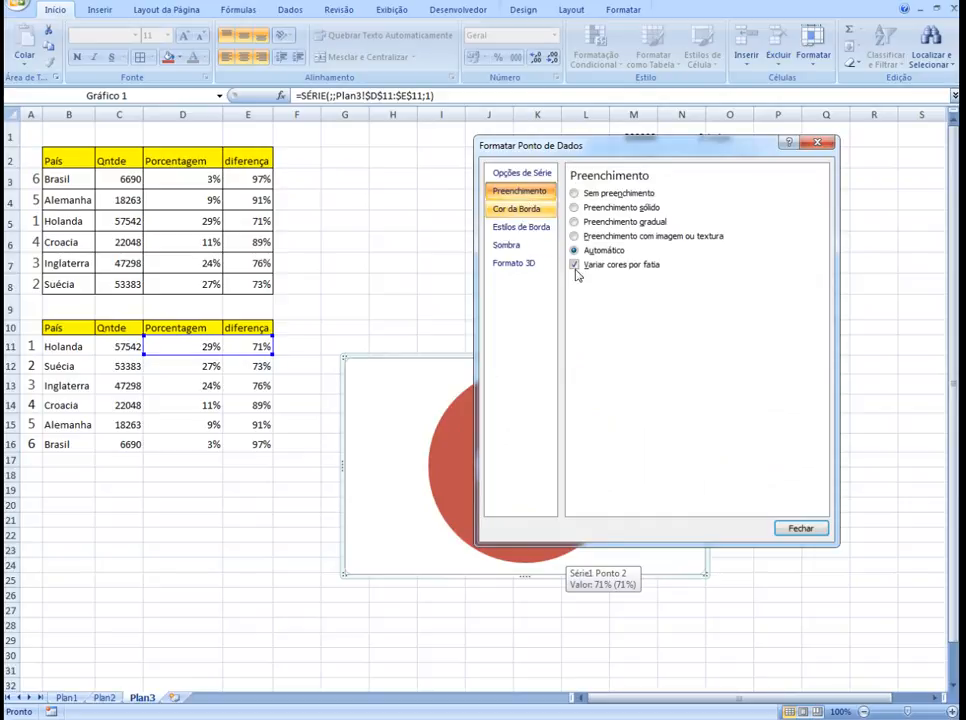
{"action": "left_click", "coordinate": [575, 208]}
{"action": "left_click_drag", "start_coordinate": [620, 149], "coordinate": [759, 250]}
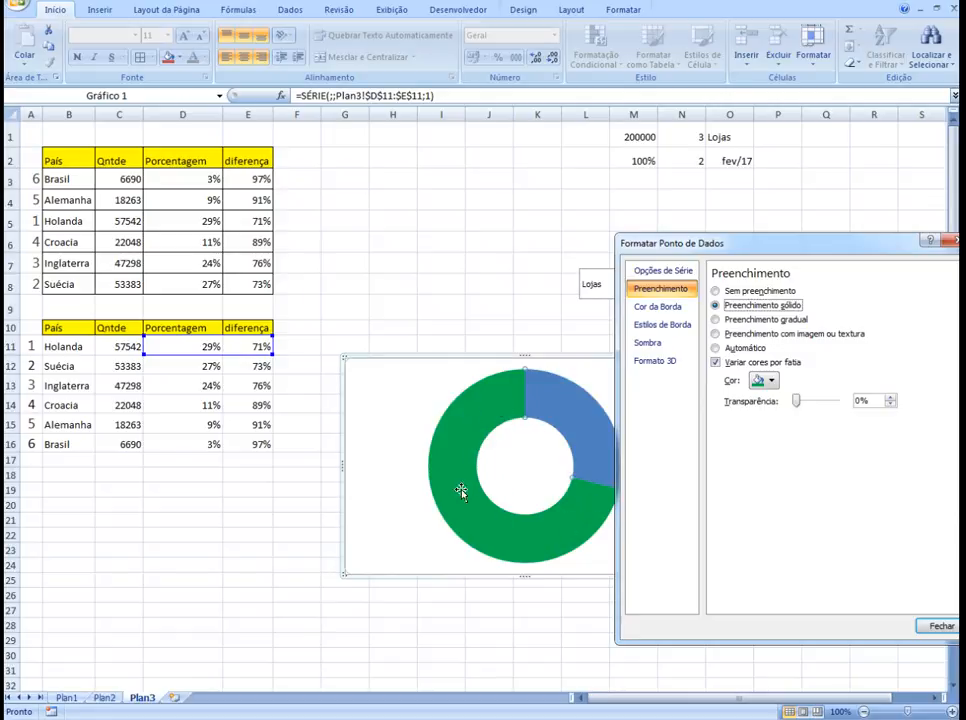
{"action": "left_click", "coordinate": [771, 381]}
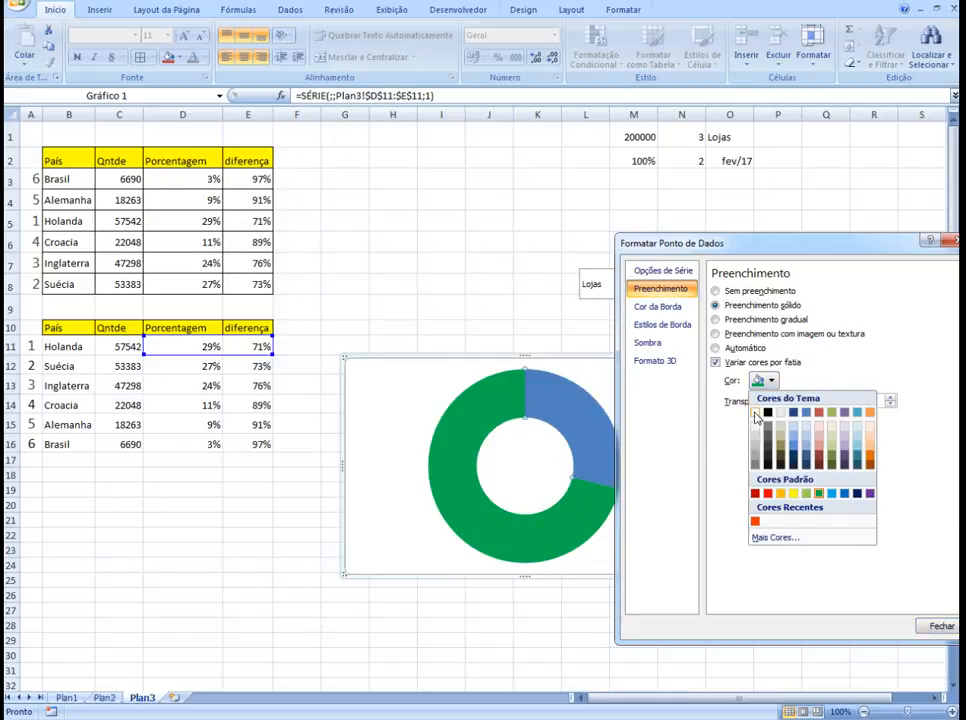
{"action": "left_click", "coordinate": [755, 413]}
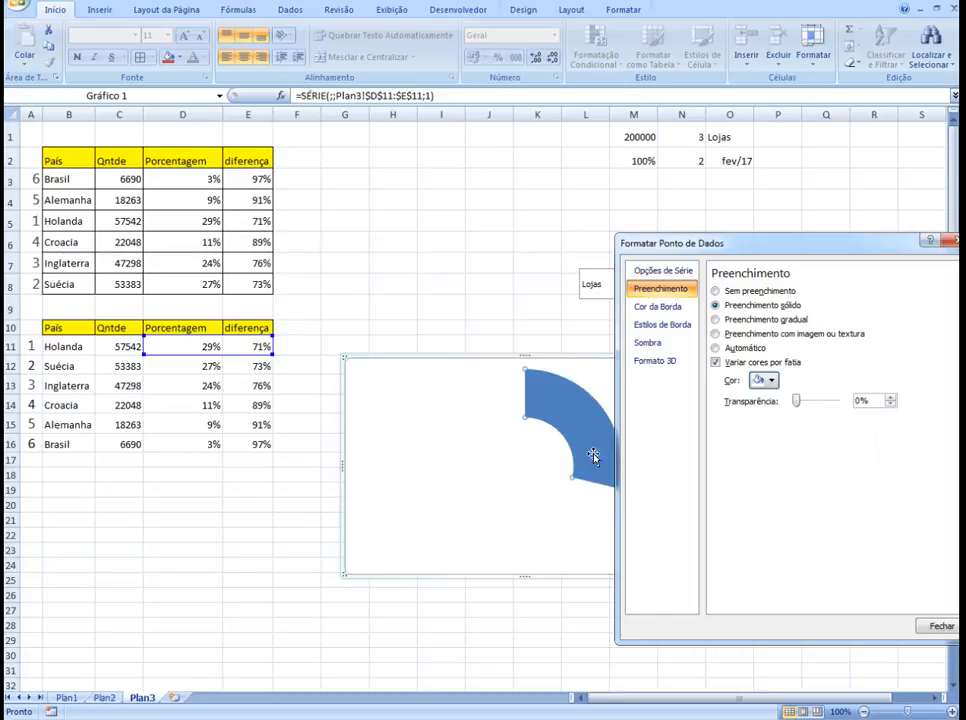
{"action": "left_click_drag", "start_coordinate": [716, 250], "coordinate": [600, 211]}
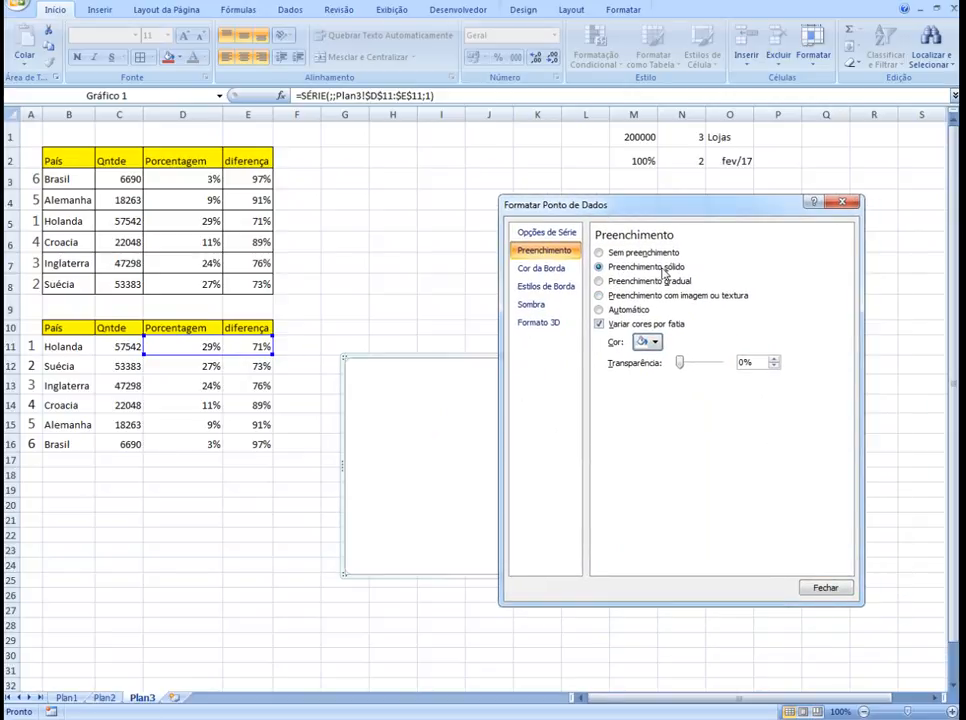
Step: Finish formatting the diferença slice and deselect the doughnut chart
{"action": "left_click", "coordinate": [828, 588]}
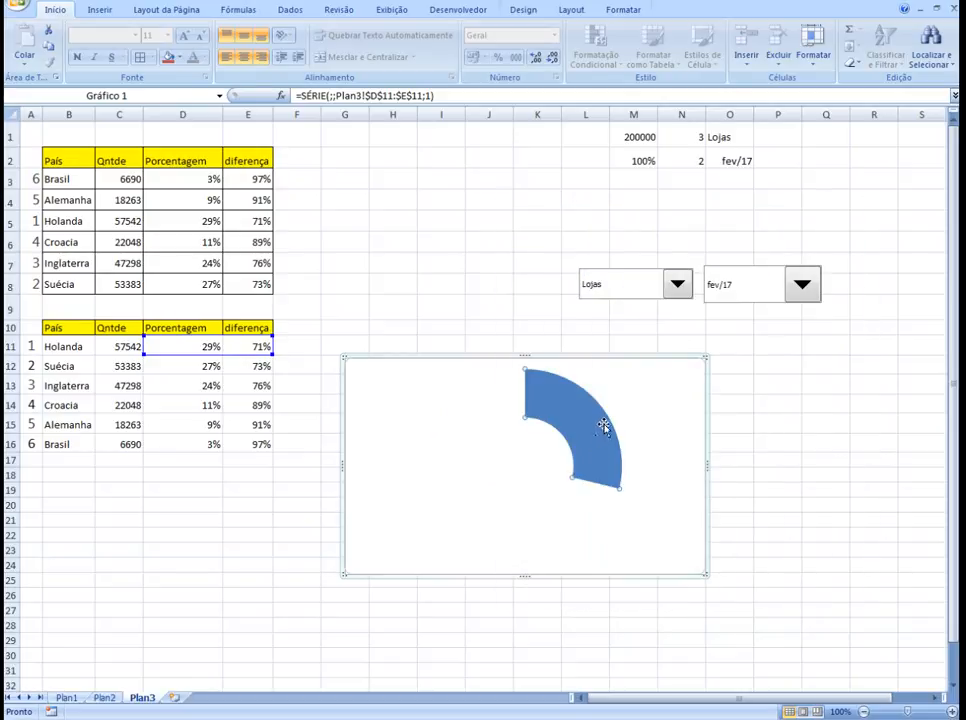
{"action": "left_click", "coordinate": [834, 464]}
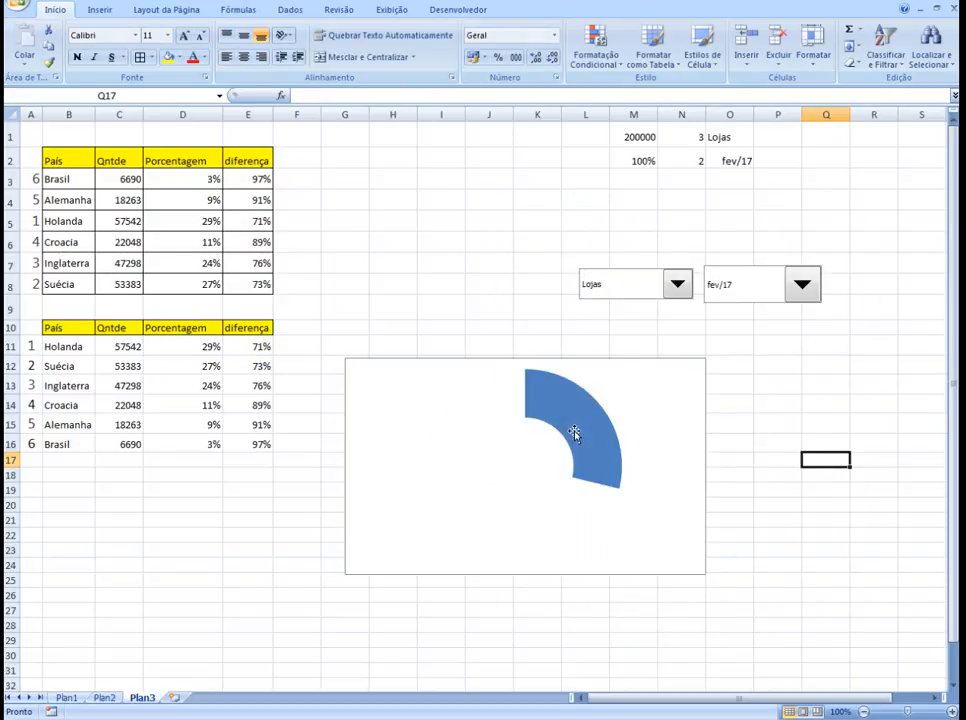
Step: Give the doughnut chart's Porcentagem slice a solid green fill from the standard colours
{"action": "left_click", "coordinate": [522, 453]}
{"action": "left_click", "coordinate": [494, 408]}
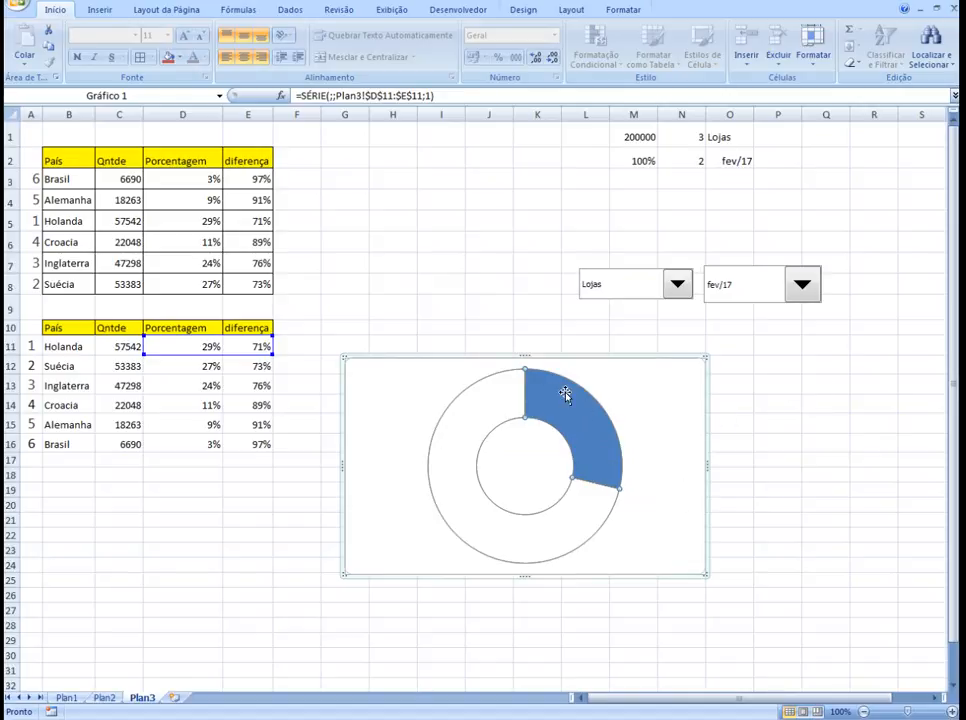
{"action": "left_click", "coordinate": [565, 533]}
{"action": "mouse_move", "coordinate": [586, 424]}
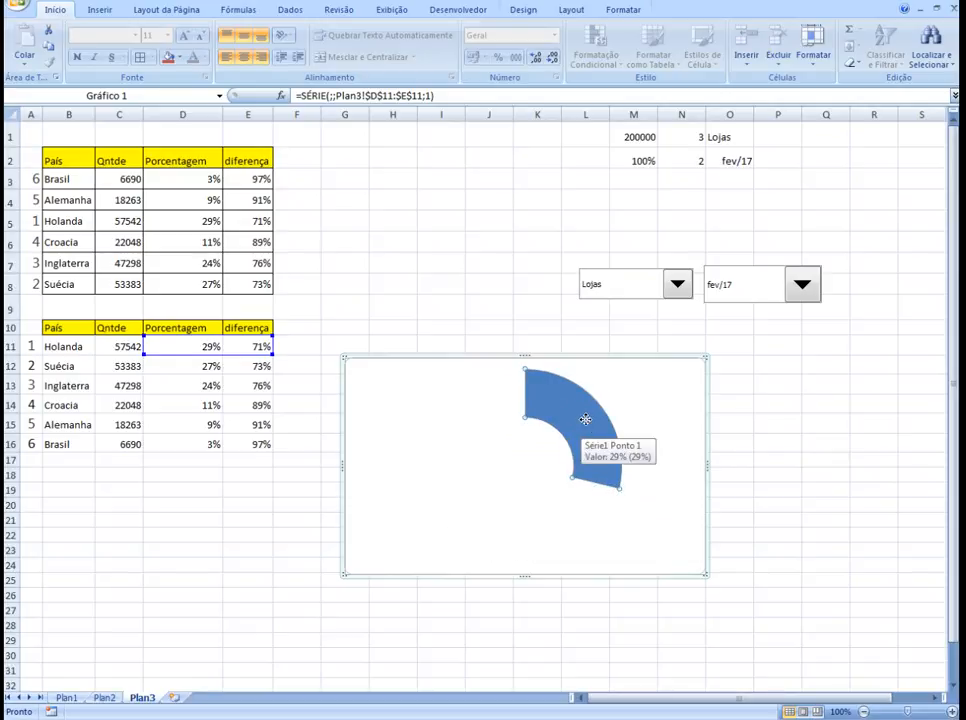
{"action": "right_click", "coordinate": [575, 417]}
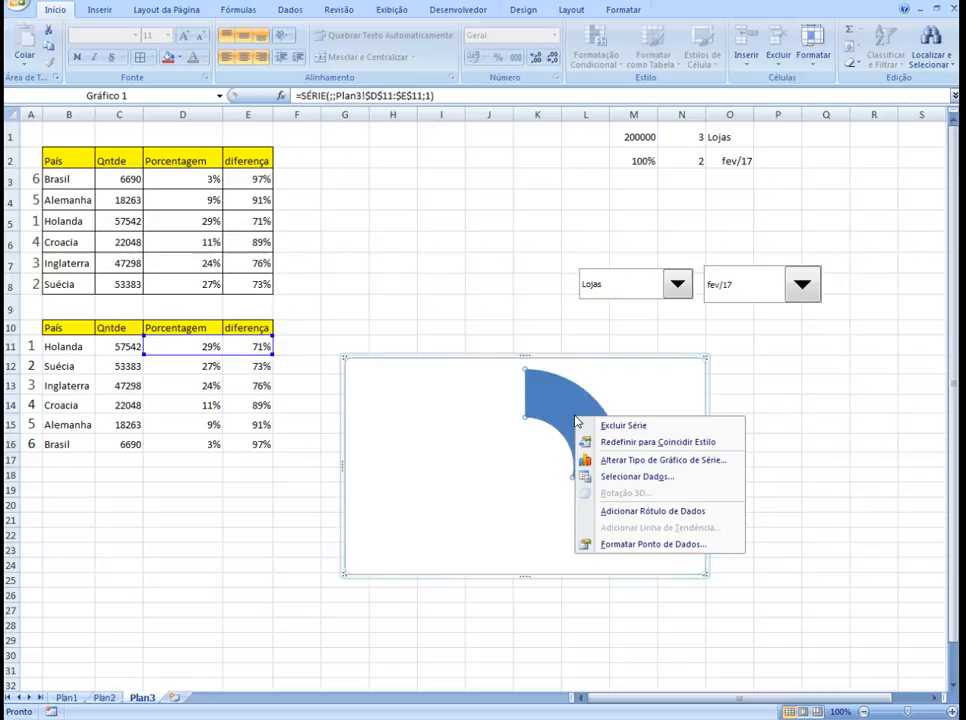
{"action": "left_click", "coordinate": [645, 547]}
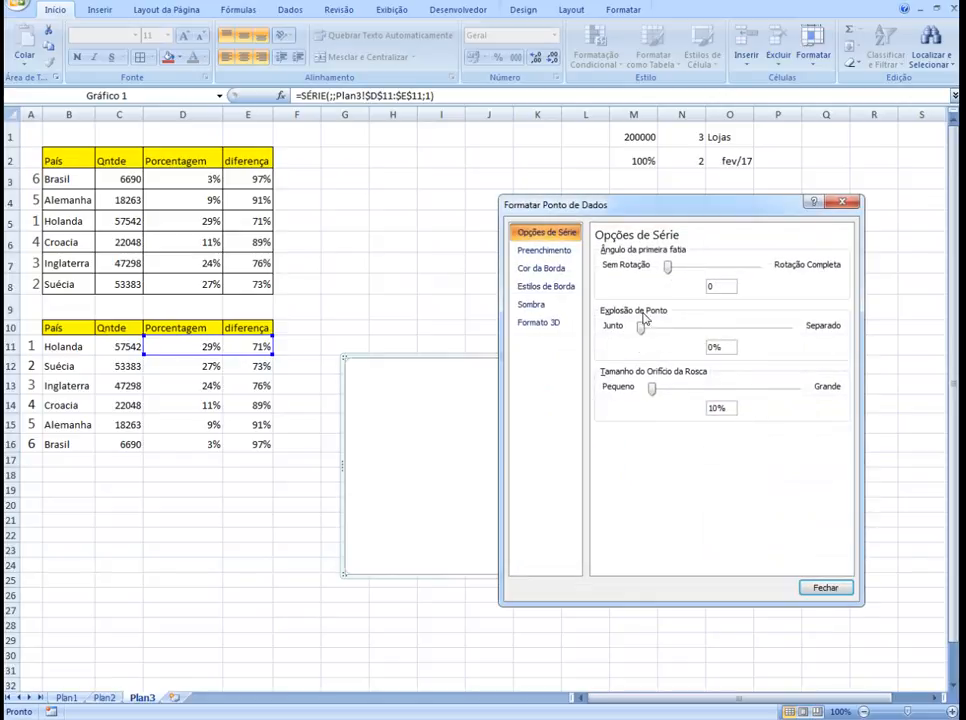
{"action": "left_click", "coordinate": [540, 251]}
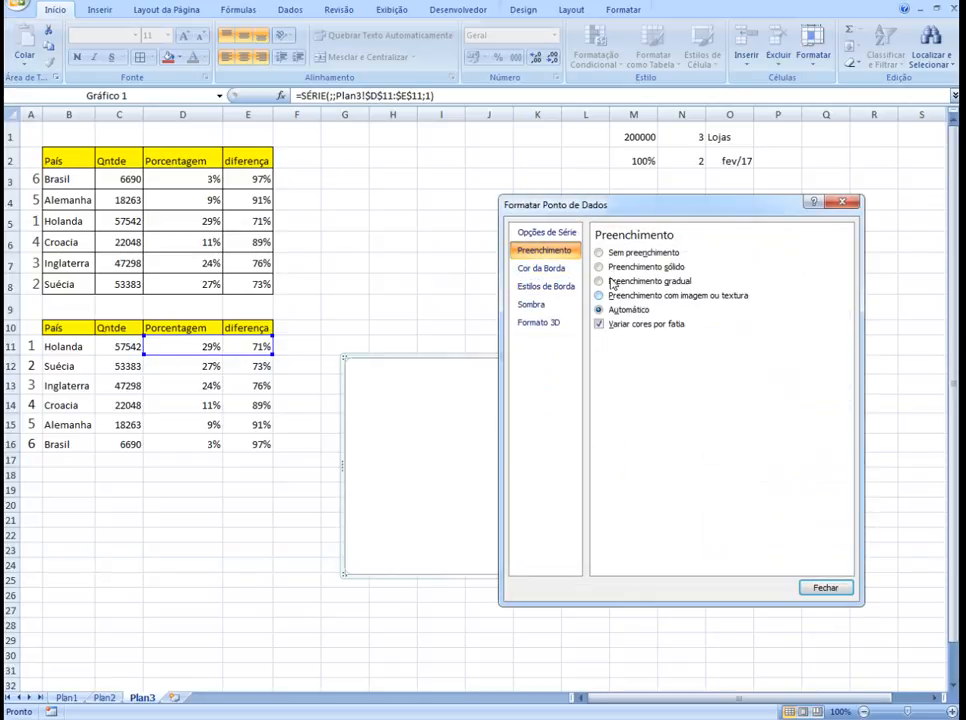
{"action": "left_click", "coordinate": [600, 267]}
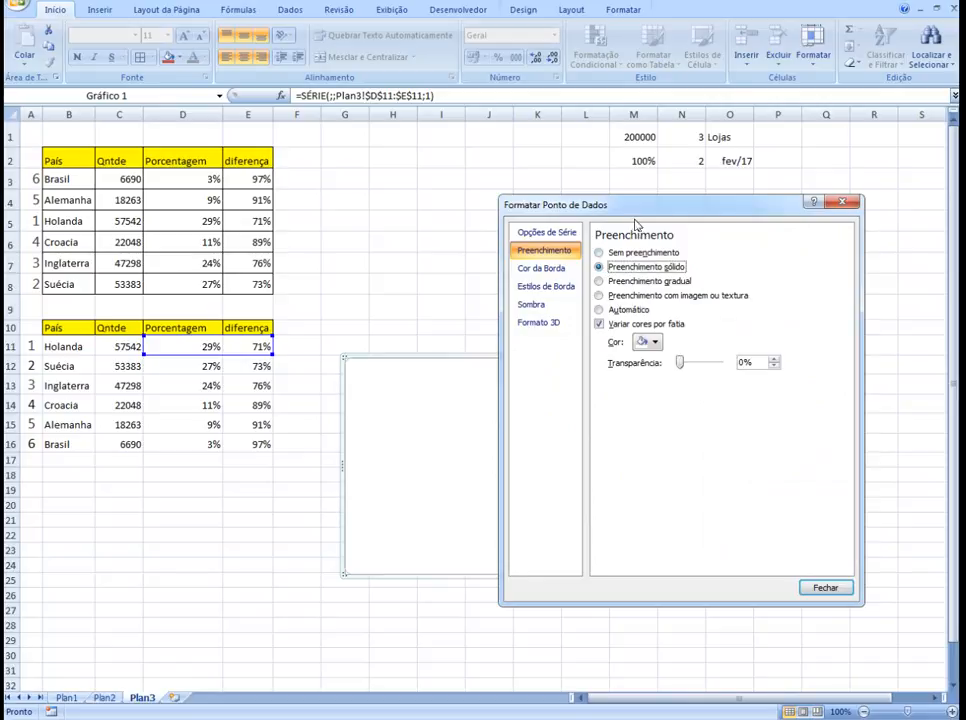
{"action": "left_click_drag", "start_coordinate": [638, 213], "coordinate": [762, 206]}
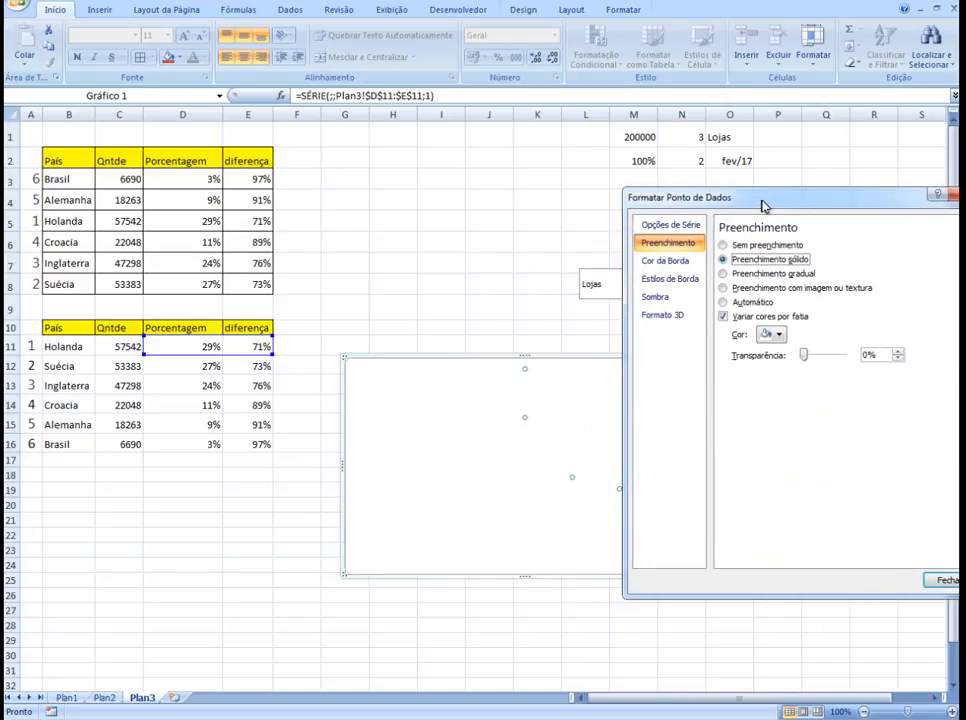
{"action": "left_click", "coordinate": [779, 336]}
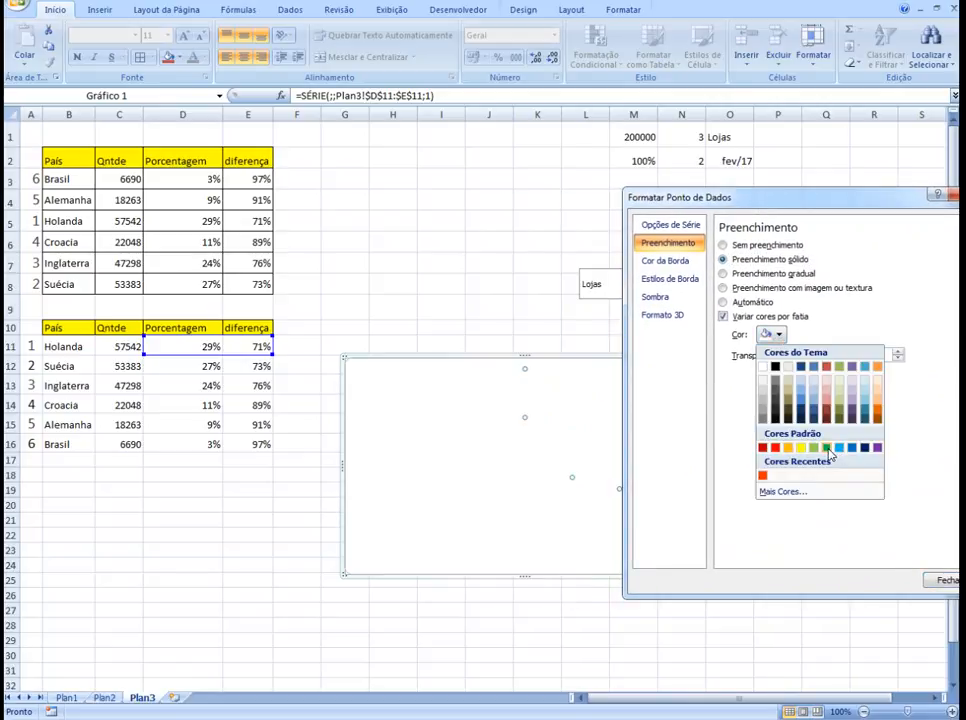
{"action": "left_click", "coordinate": [826, 447]}
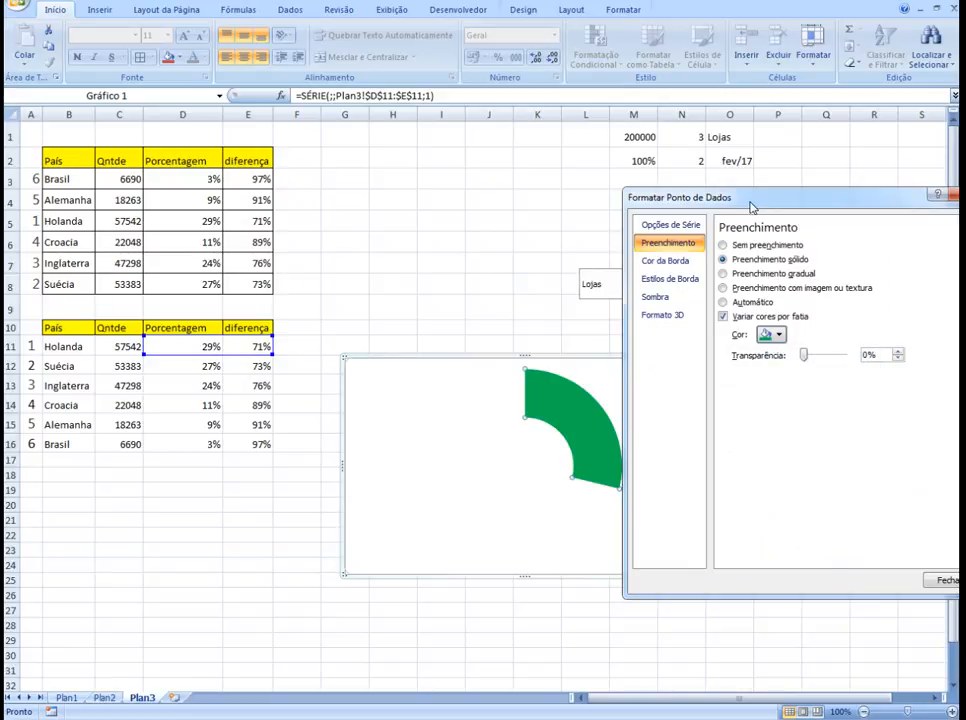
{"action": "left_click_drag", "start_coordinate": [752, 207], "coordinate": [607, 222]}
{"action": "left_click", "coordinate": [796, 598]}
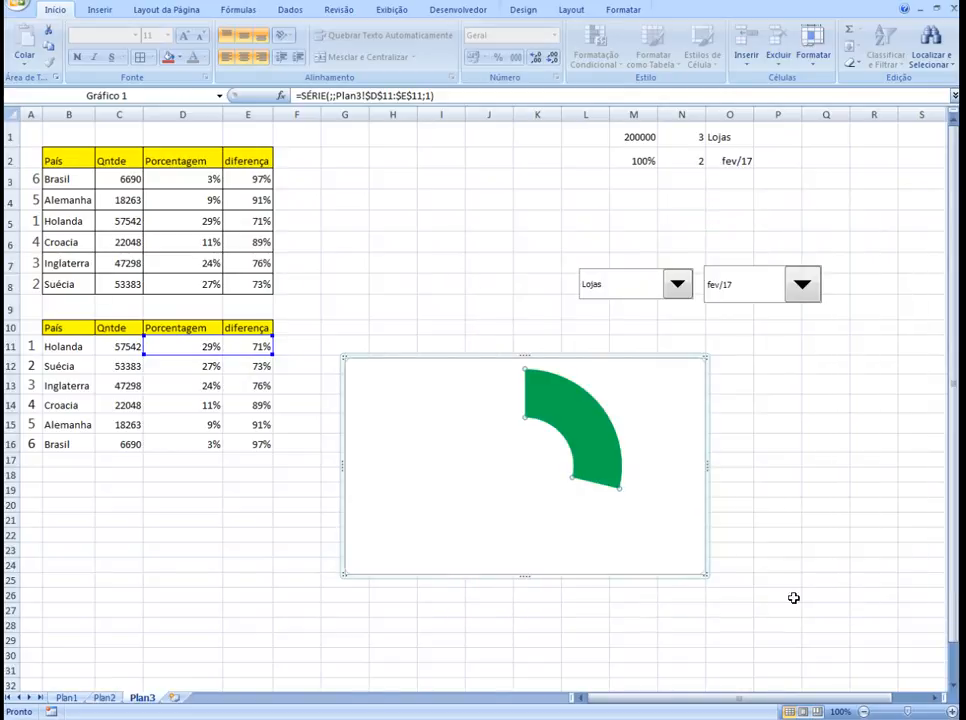
{"action": "left_click", "coordinate": [770, 443]}
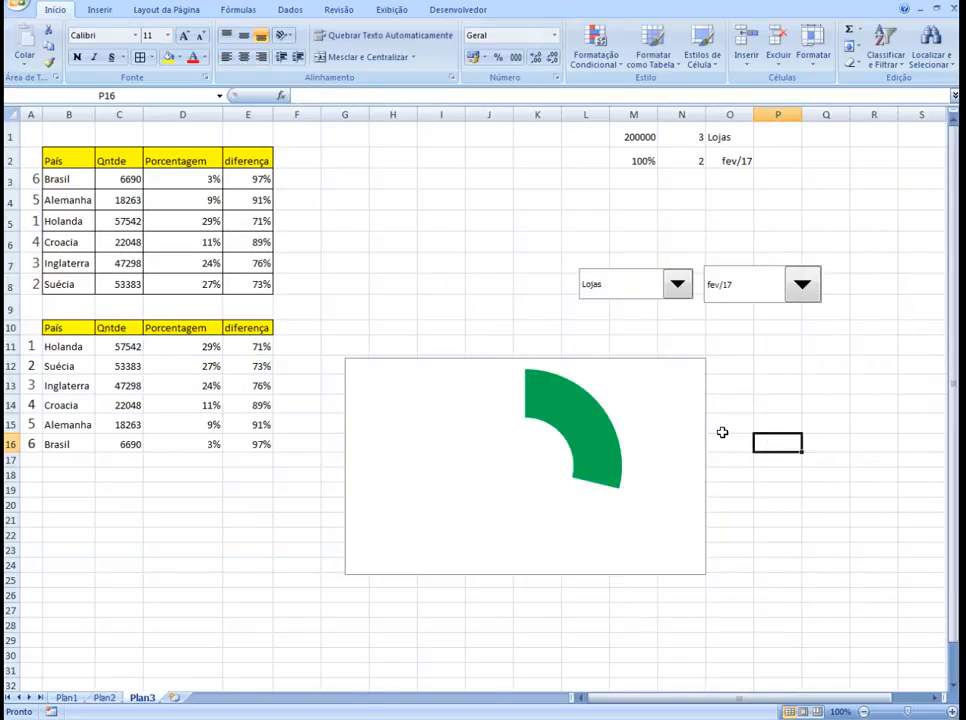
Step: Test the green doughnut chart by changing the month selector to jun/17, nov/17, dez/17 and finally back to fev/17
{"action": "left_click", "coordinate": [805, 291]}
{"action": "left_click", "coordinate": [793, 366]}
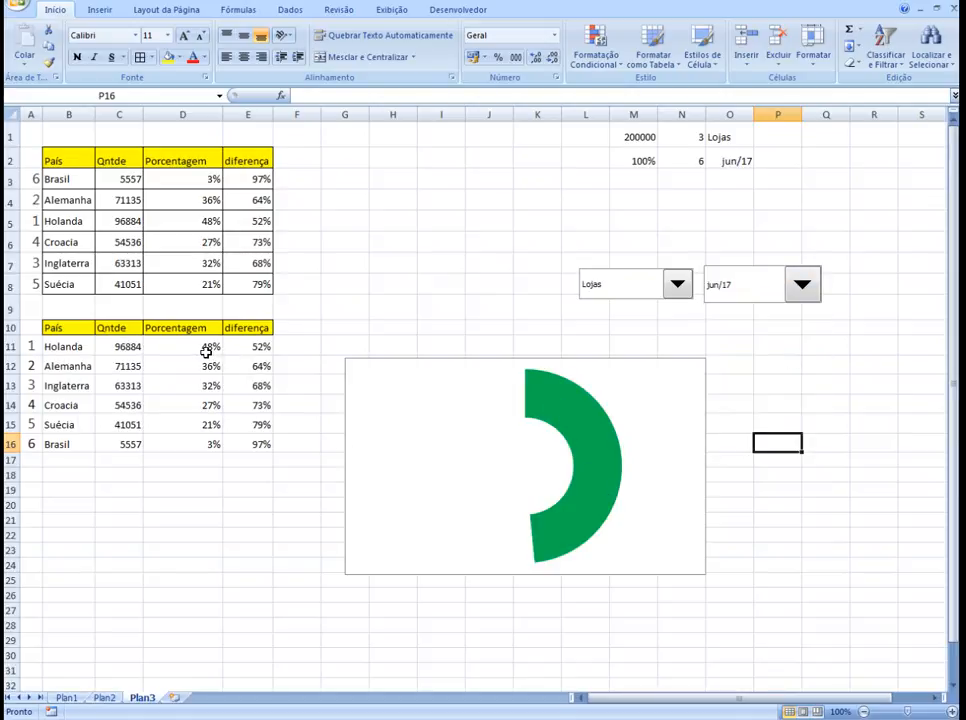
{"action": "left_click", "coordinate": [810, 290]}
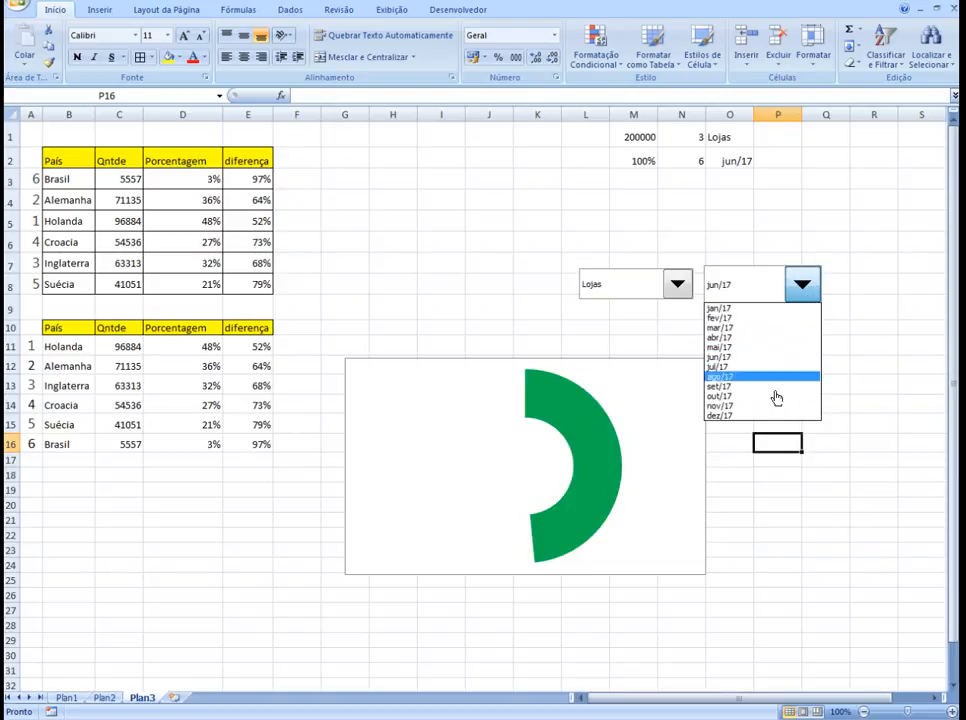
{"action": "left_click", "coordinate": [776, 410]}
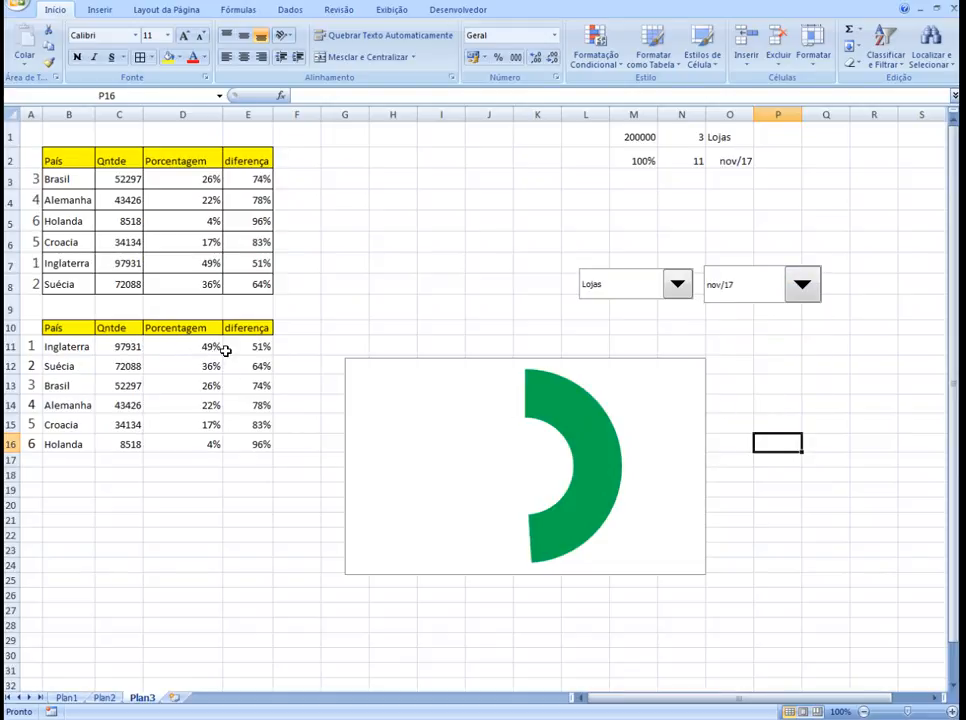
{"action": "left_click", "coordinate": [803, 284]}
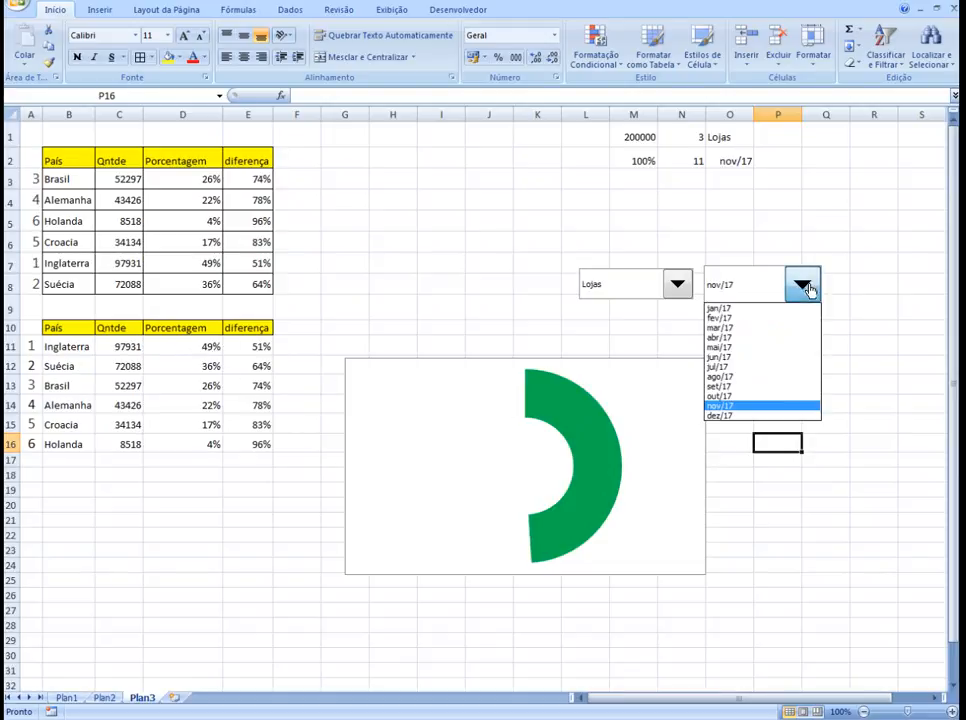
{"action": "left_click", "coordinate": [744, 417]}
{"action": "left_click", "coordinate": [800, 285]}
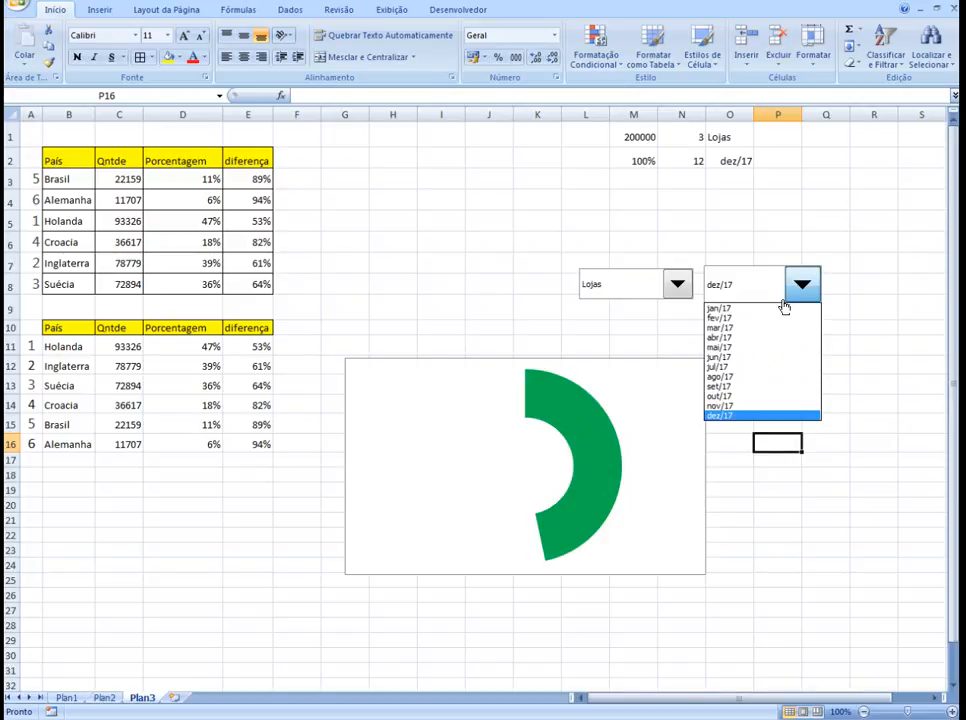
{"action": "left_click", "coordinate": [759, 320]}
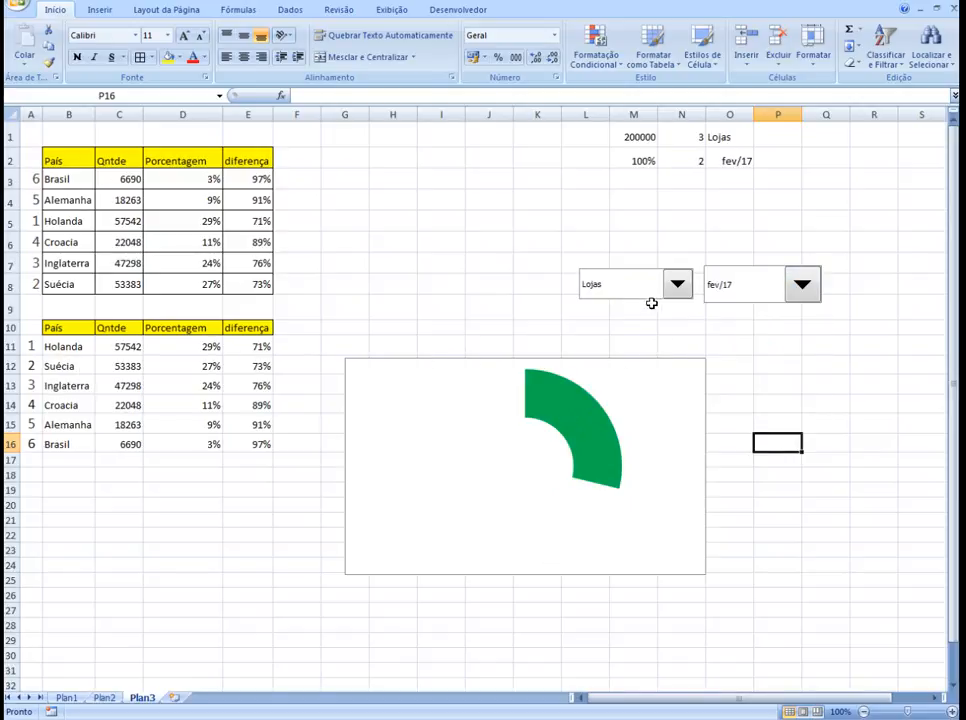
Step: Test the doughnut chart by switching the channel selector to Celular, Lojas and finally Internet
{"action": "left_click", "coordinate": [677, 285]}
{"action": "left_click", "coordinate": [654, 305]}
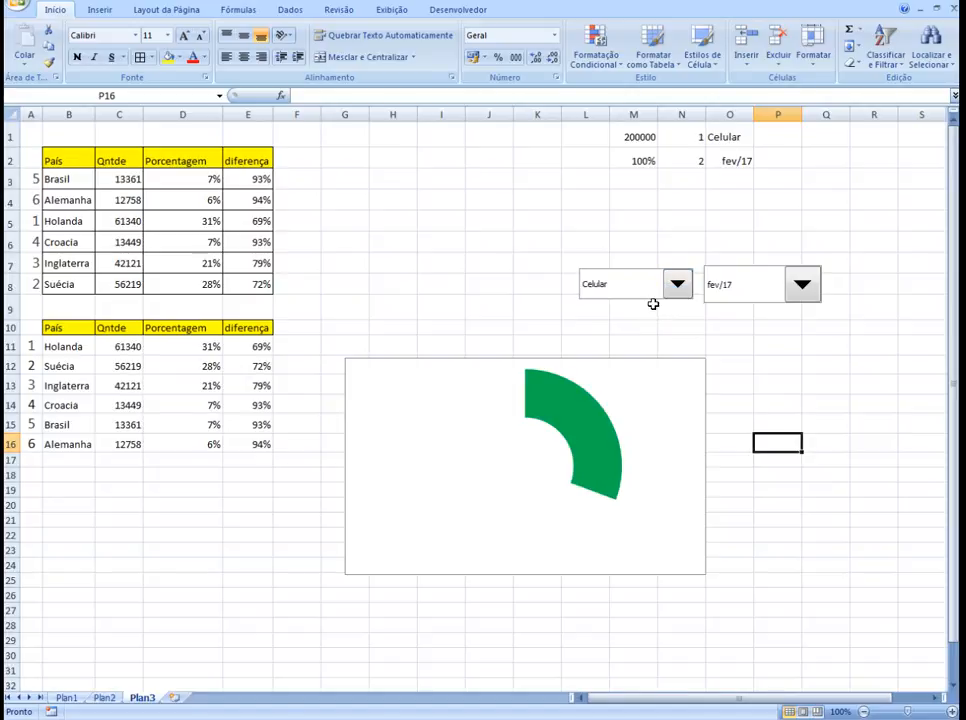
{"action": "left_click", "coordinate": [671, 294]}
{"action": "left_click", "coordinate": [662, 324]}
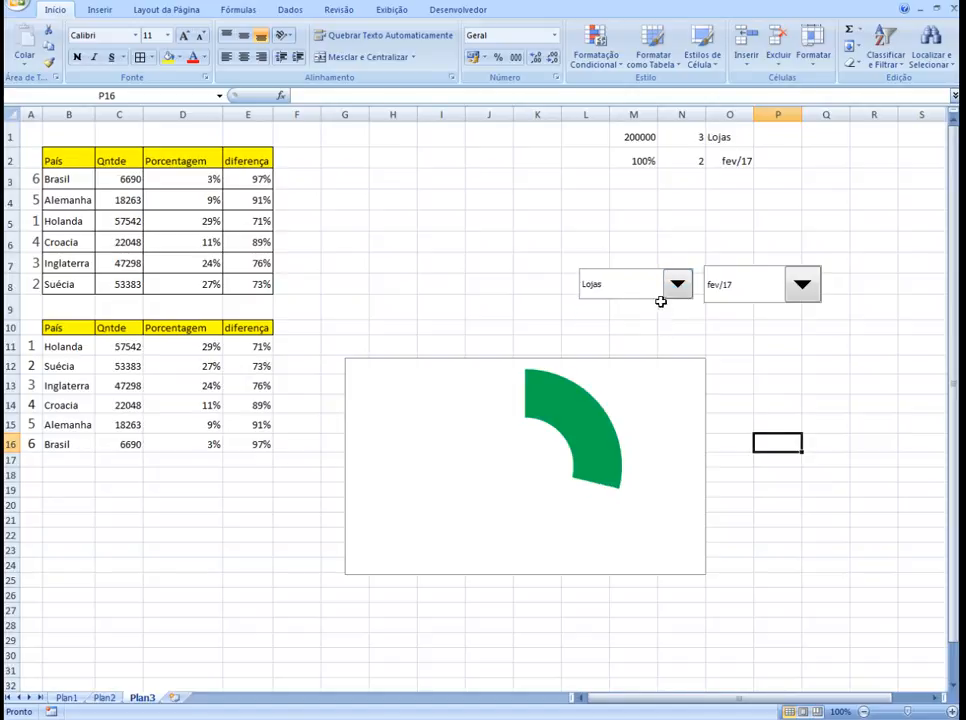
{"action": "left_click", "coordinate": [677, 284]}
{"action": "left_click", "coordinate": [662, 333]}
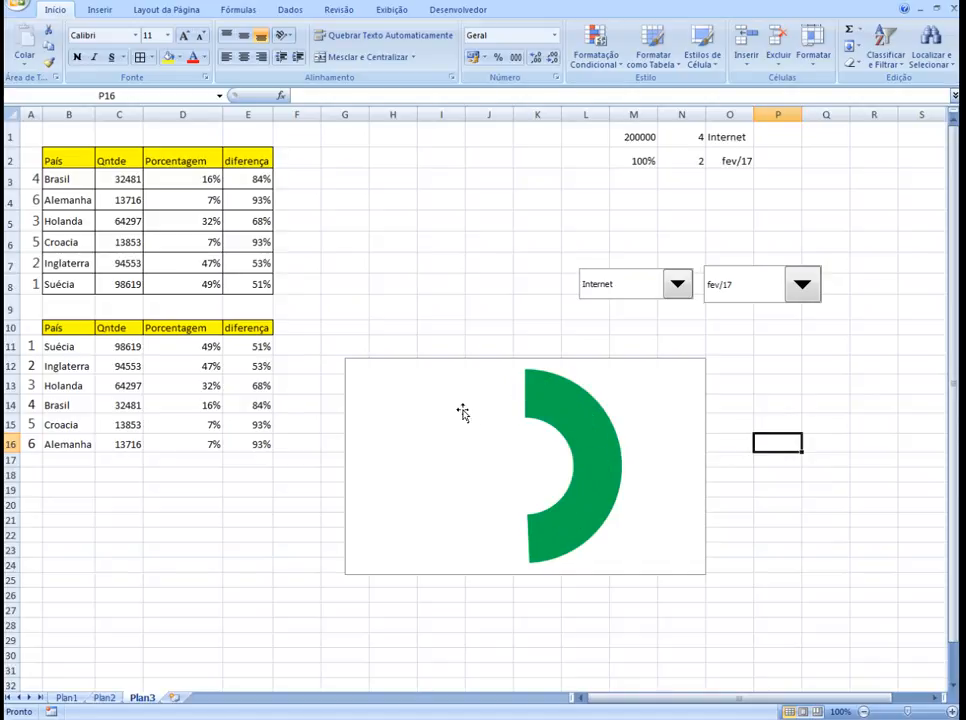
Step: Insert a text box in the hole of the doughnut chart and widen it slightly
{"action": "left_click", "coordinate": [441, 304]}
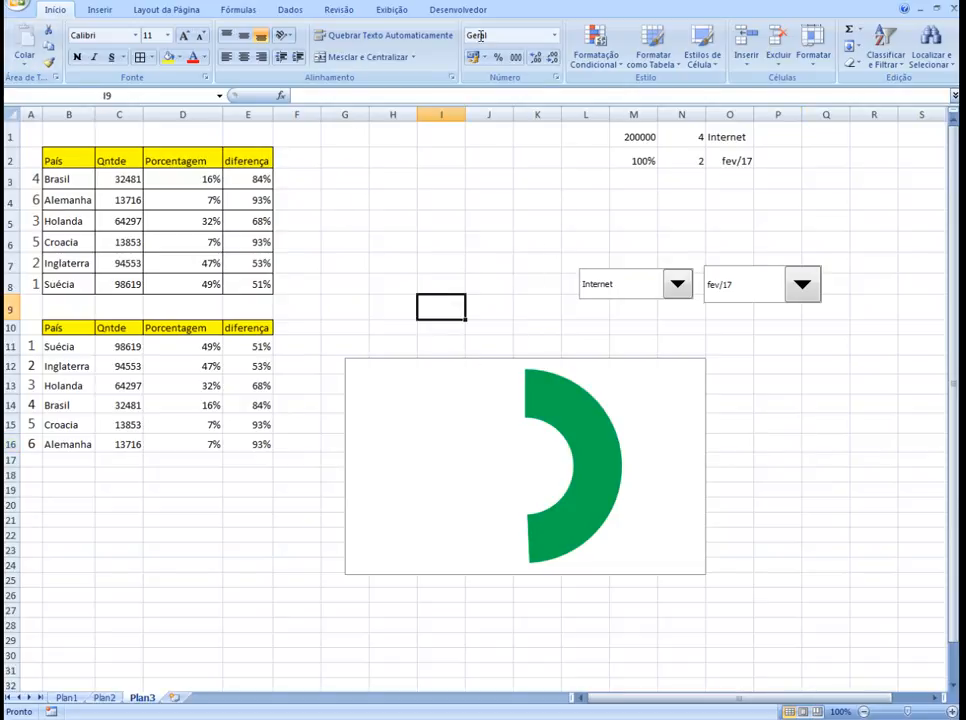
{"action": "left_click", "coordinate": [108, 11]}
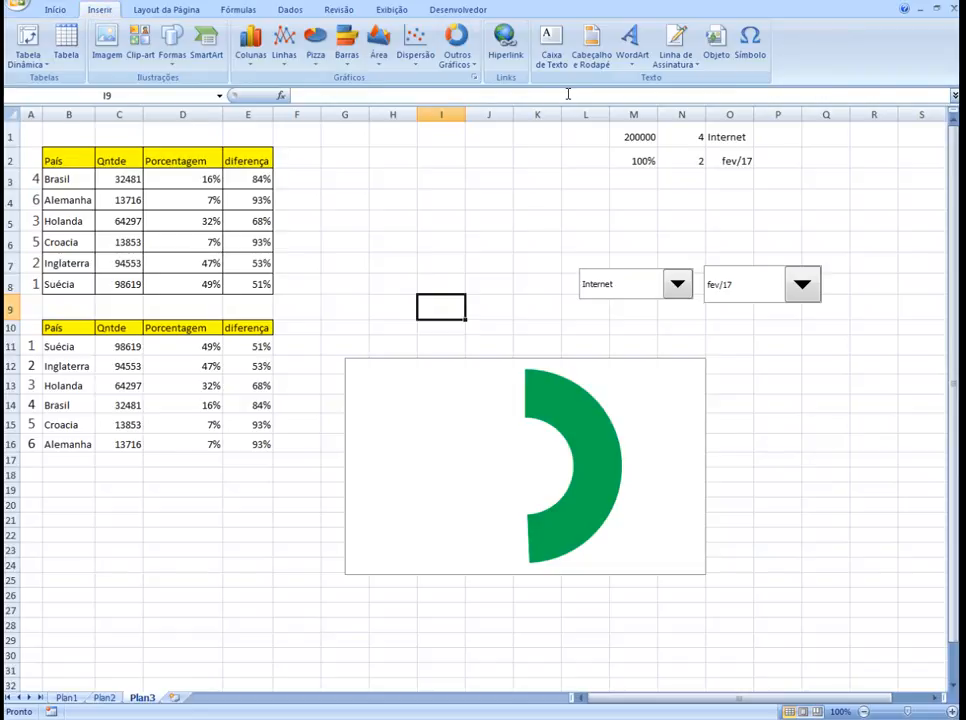
{"action": "left_click", "coordinate": [551, 42]}
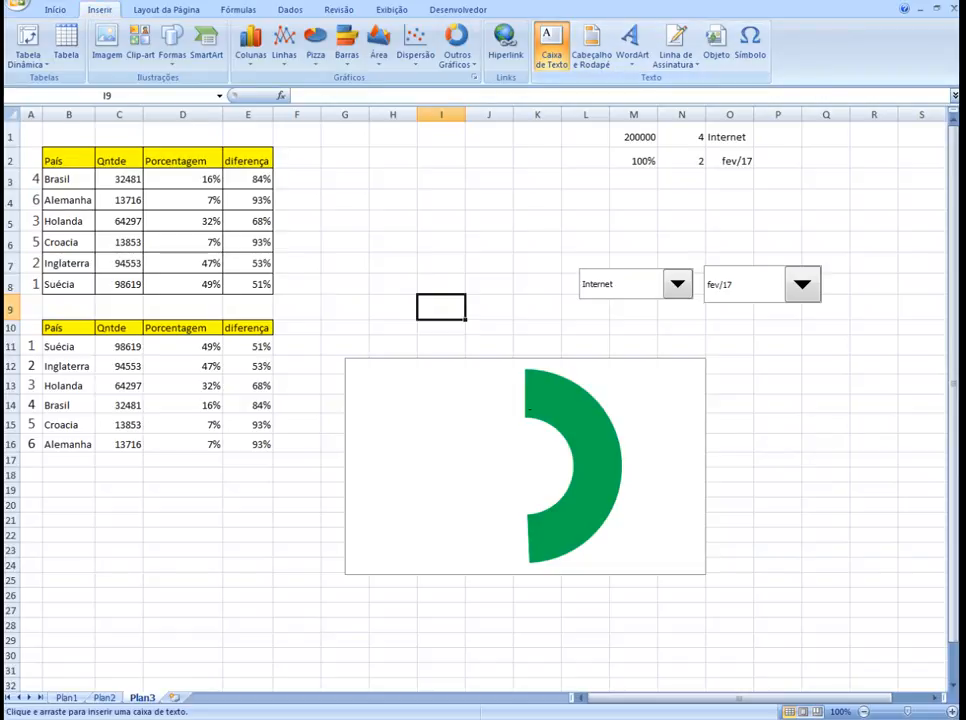
{"action": "left_click_drag", "start_coordinate": [489, 435], "coordinate": [562, 488]}
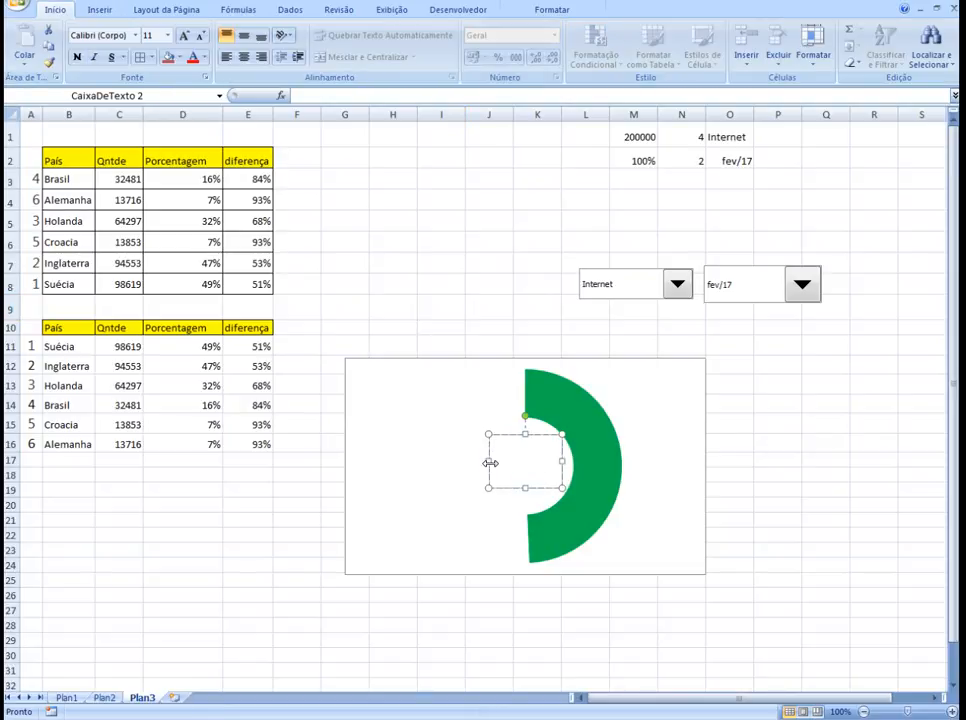
{"action": "left_click_drag", "start_coordinate": [490, 463], "coordinate": [473, 462]}
Step: Link the text box in the doughnut's hole to the top-ranked country's percentage with the formula =$D$11
{"action": "left_click", "coordinate": [317, 95]}
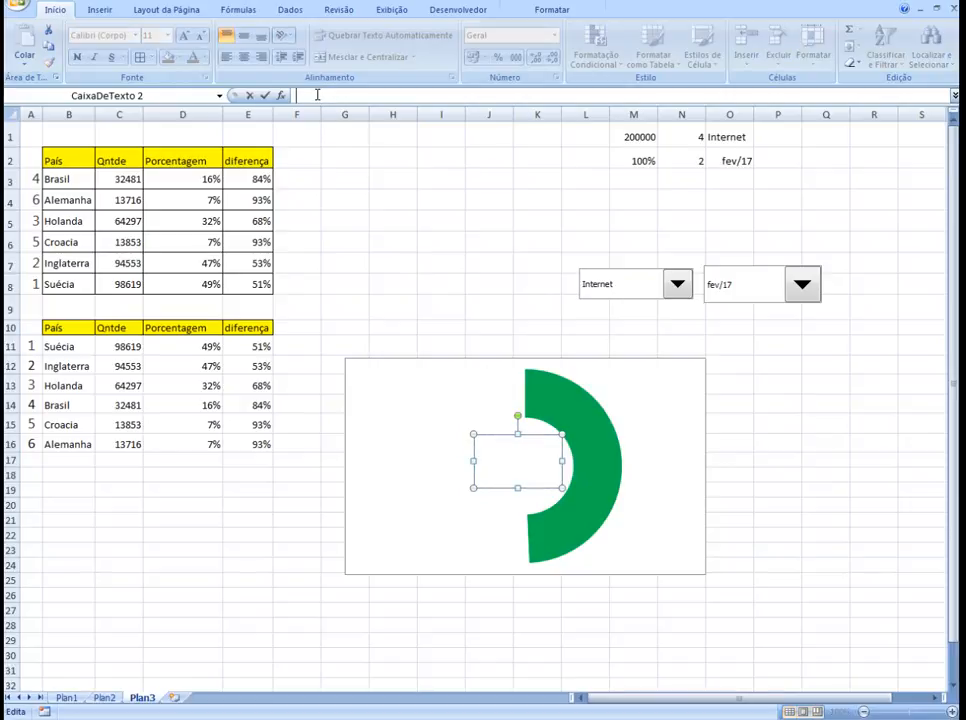
{"action": "type", "text": "="}
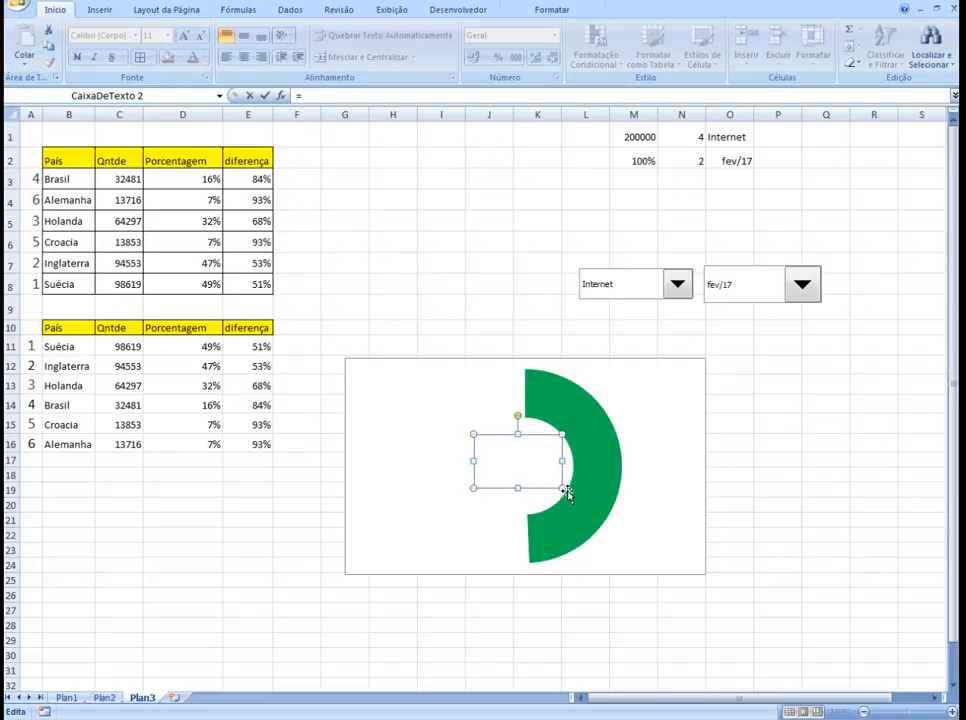
{"action": "left_click", "coordinate": [207, 344]}
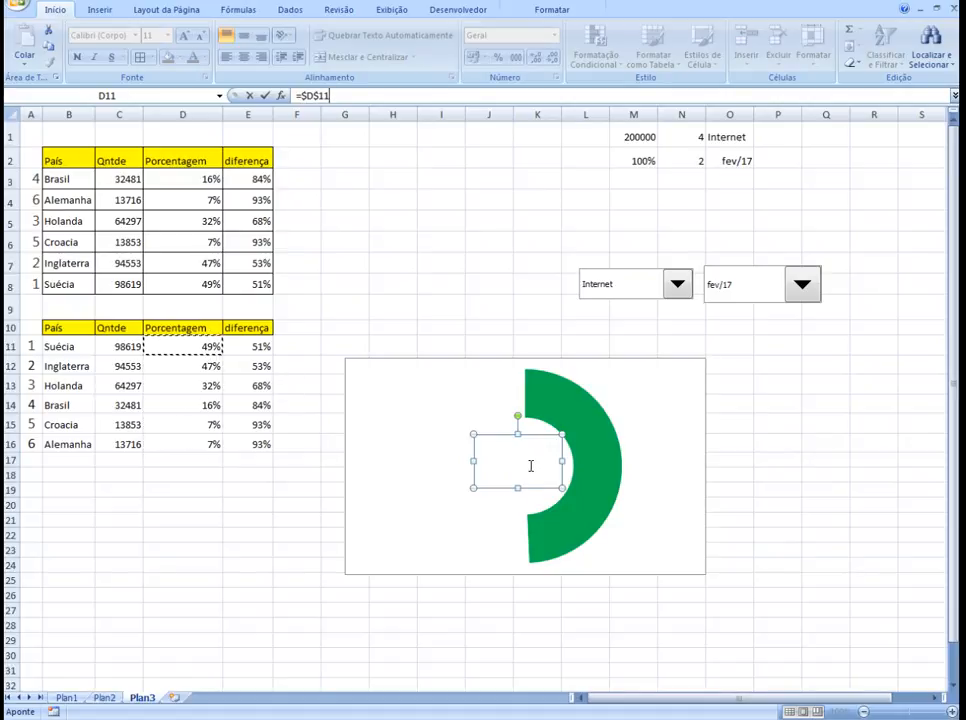
{"action": "key", "text": "Return"}
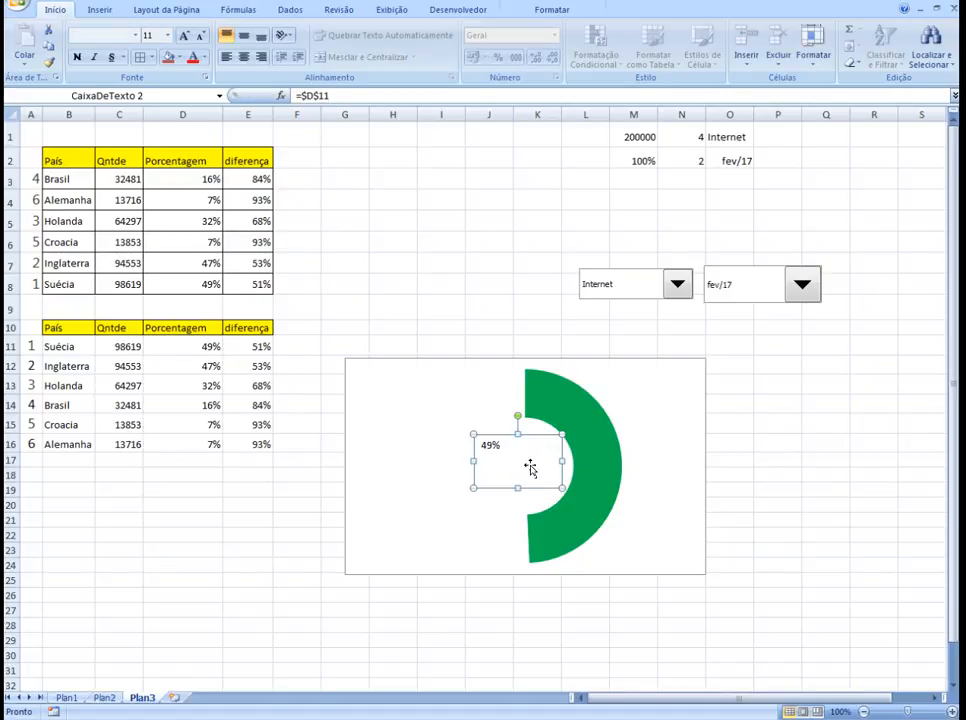
{"action": "left_click", "coordinate": [772, 486]}
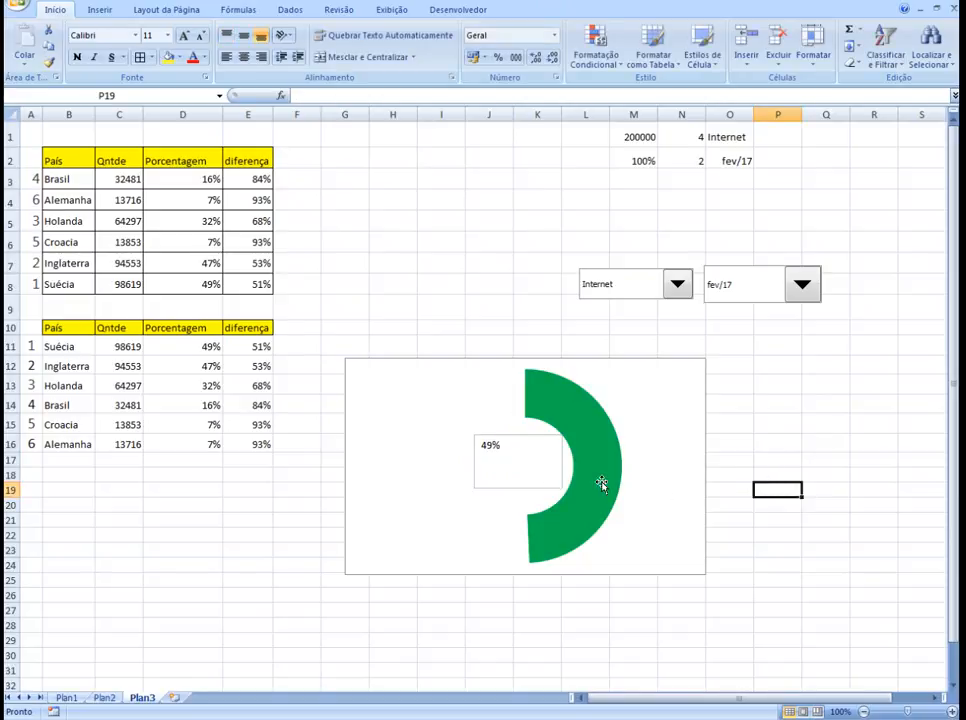
Step: Remove the outline of the percentage text box by setting its line colour to Sem linha
{"action": "left_click", "coordinate": [524, 449]}
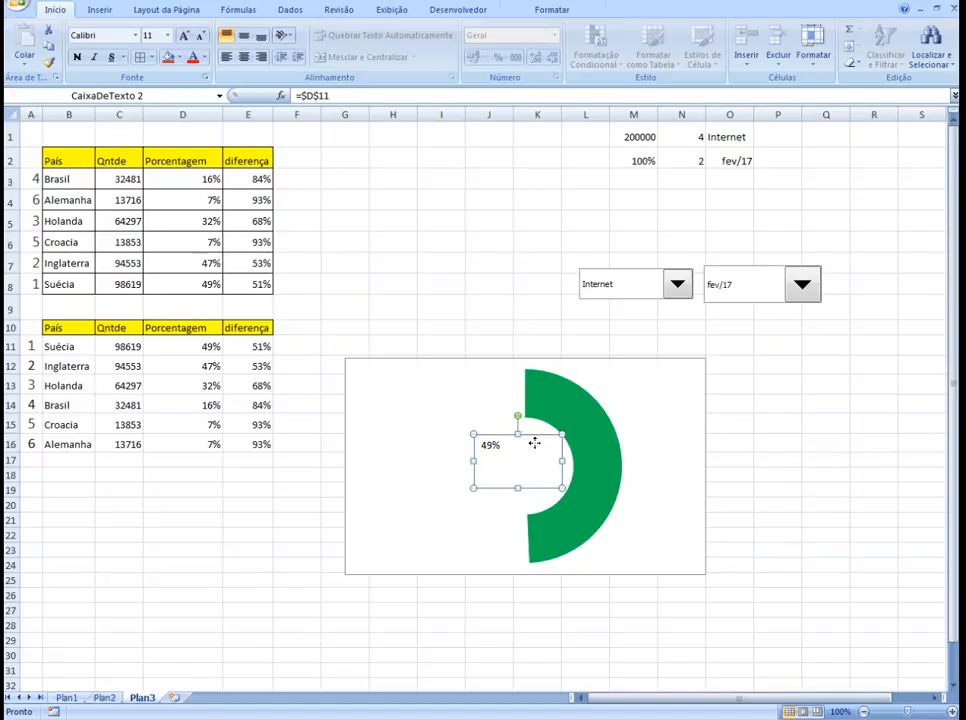
{"action": "right_click", "coordinate": [534, 443]}
{"action": "left_click", "coordinate": [591, 643]}
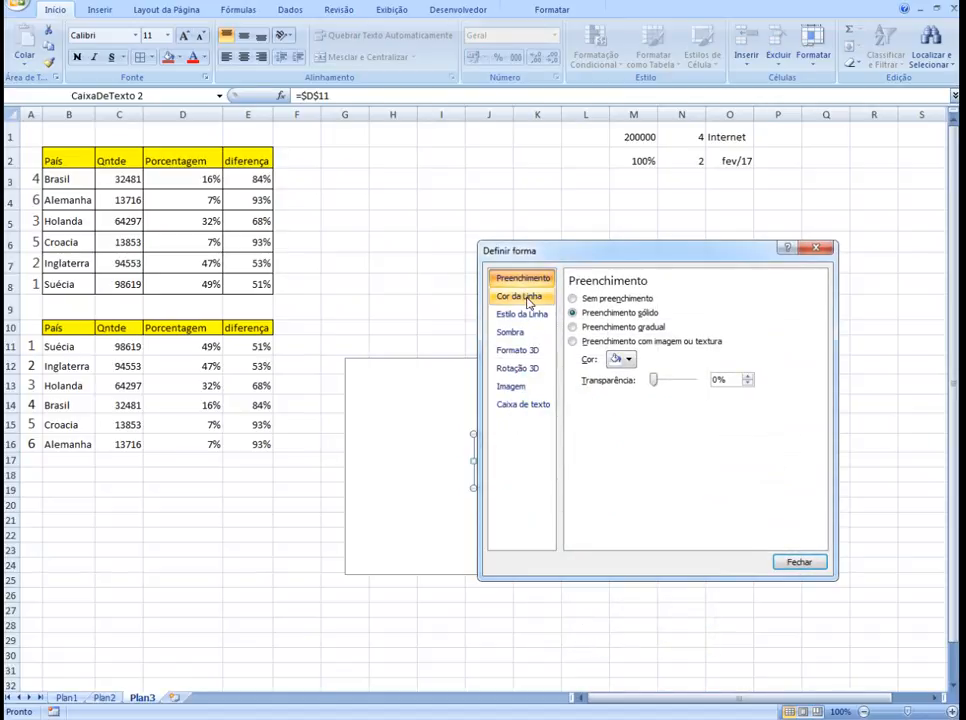
{"action": "left_click", "coordinate": [529, 298]}
{"action": "left_click", "coordinate": [574, 298]}
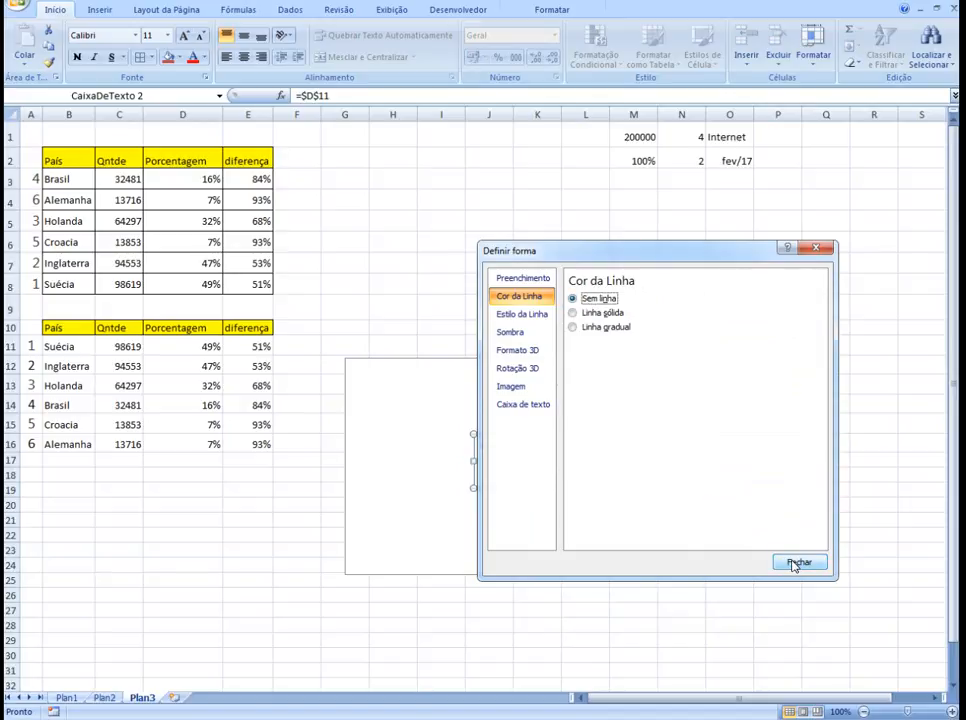
{"action": "left_click", "coordinate": [796, 563]}
{"action": "key", "text": "Escape"}
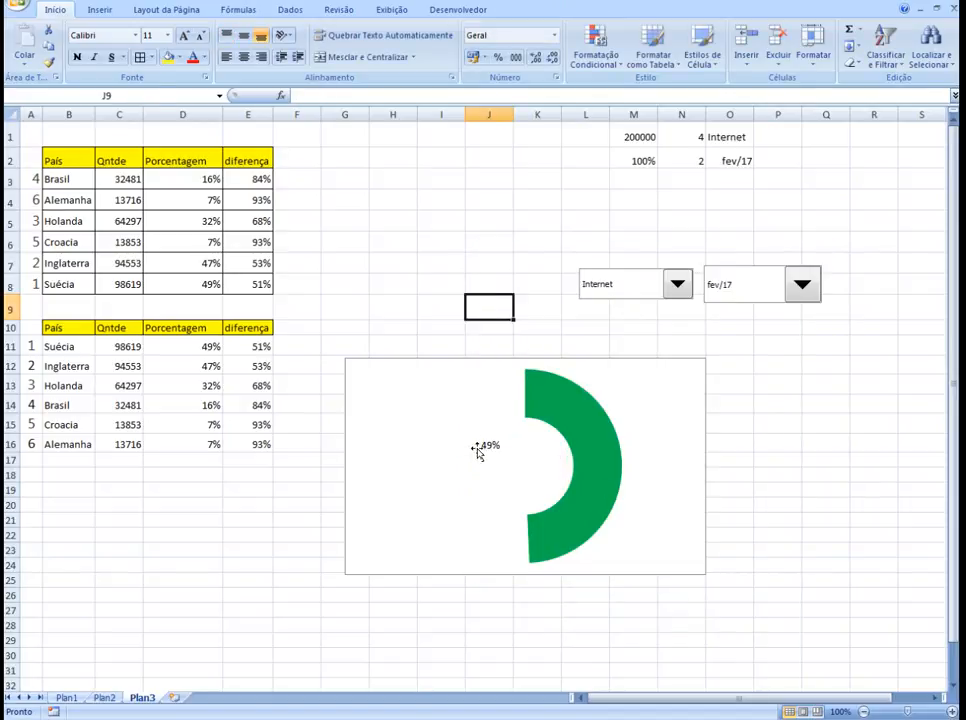
Step: Set the font size of the percentage text box in the doughnut chart to 28
{"action": "left_click", "coordinate": [500, 447]}
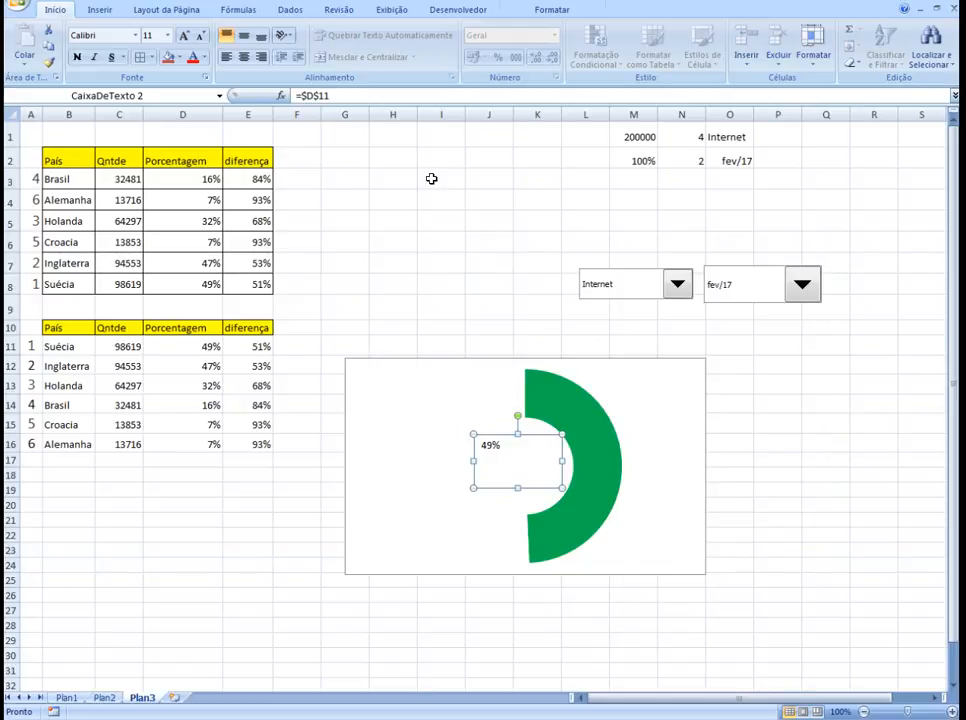
{"action": "left_click", "coordinate": [146, 35]}
{"action": "type", "text": "28"}
{"action": "key", "text": "Return"}
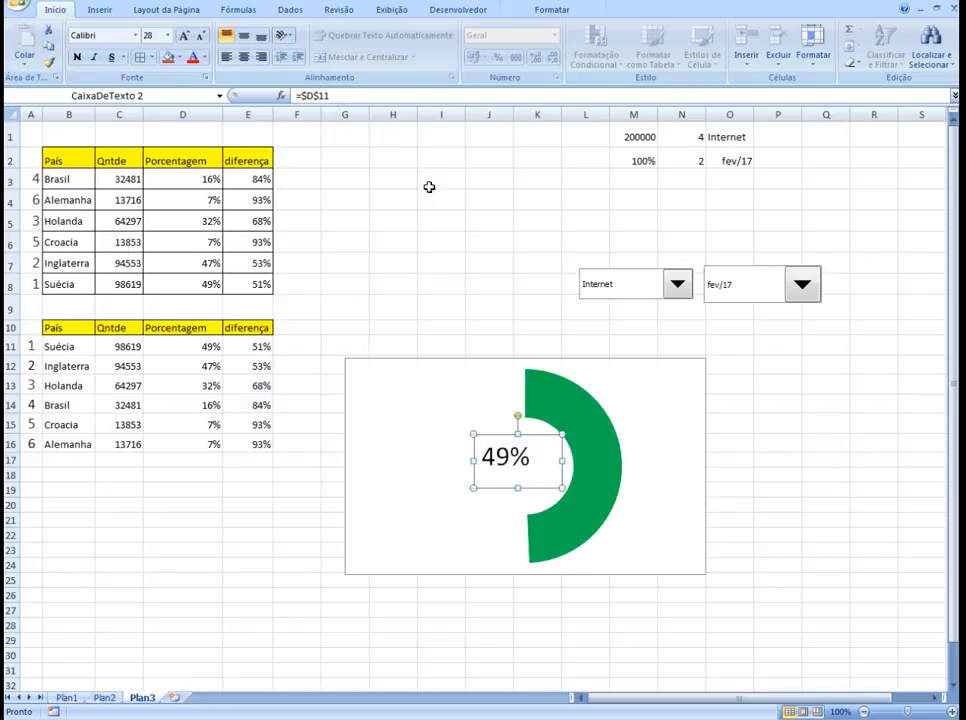
{"action": "left_click", "coordinate": [135, 36]}
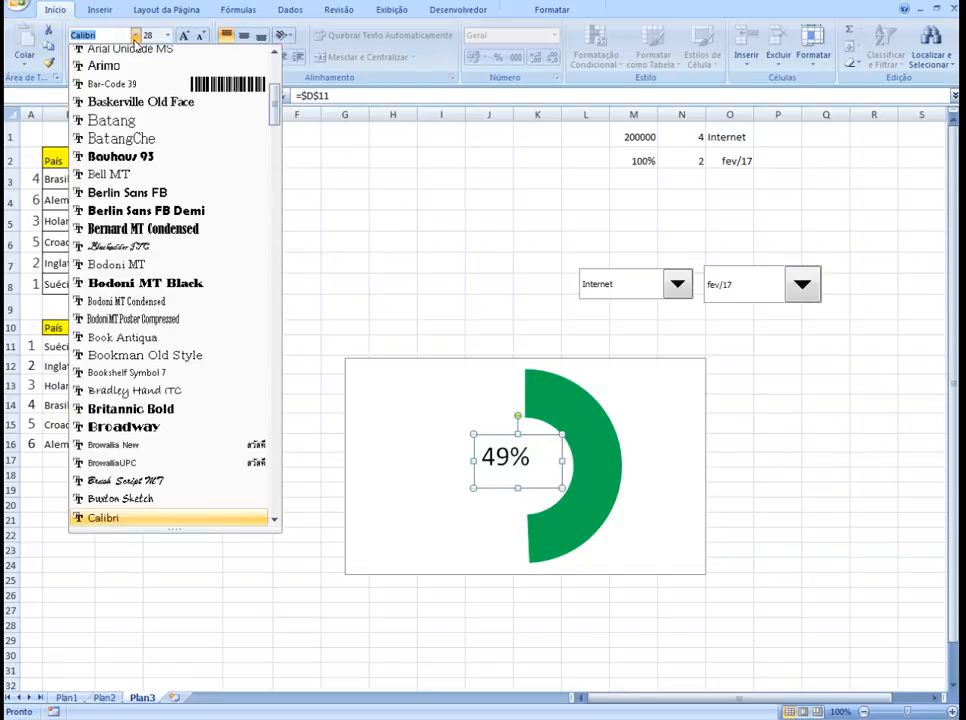
{"action": "type", "text": "MA"}
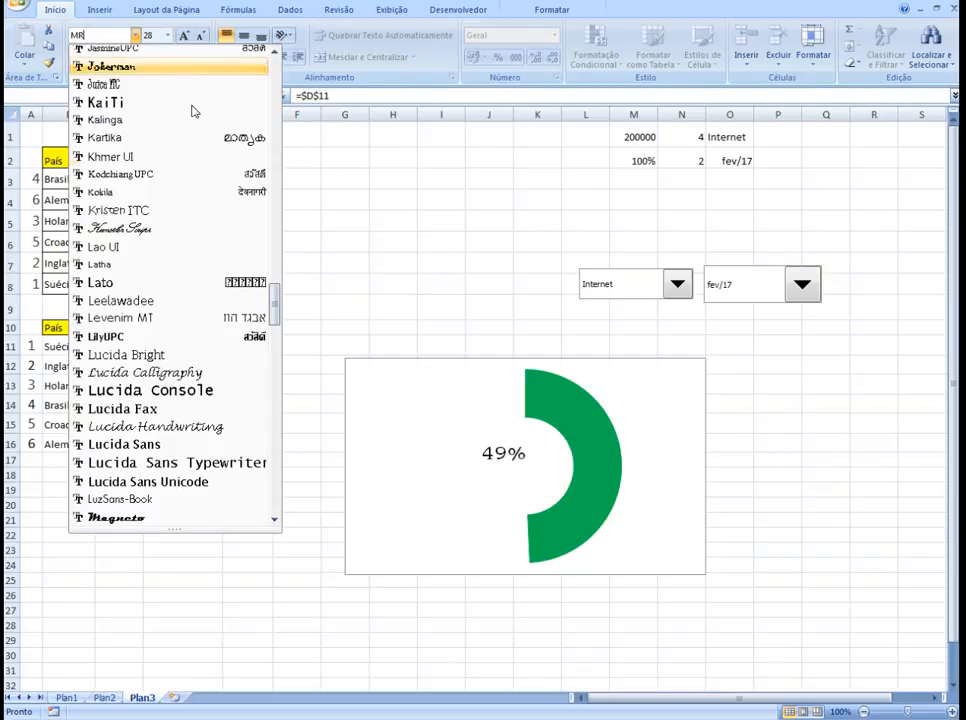
{"action": "left_click", "coordinate": [395, 218]}
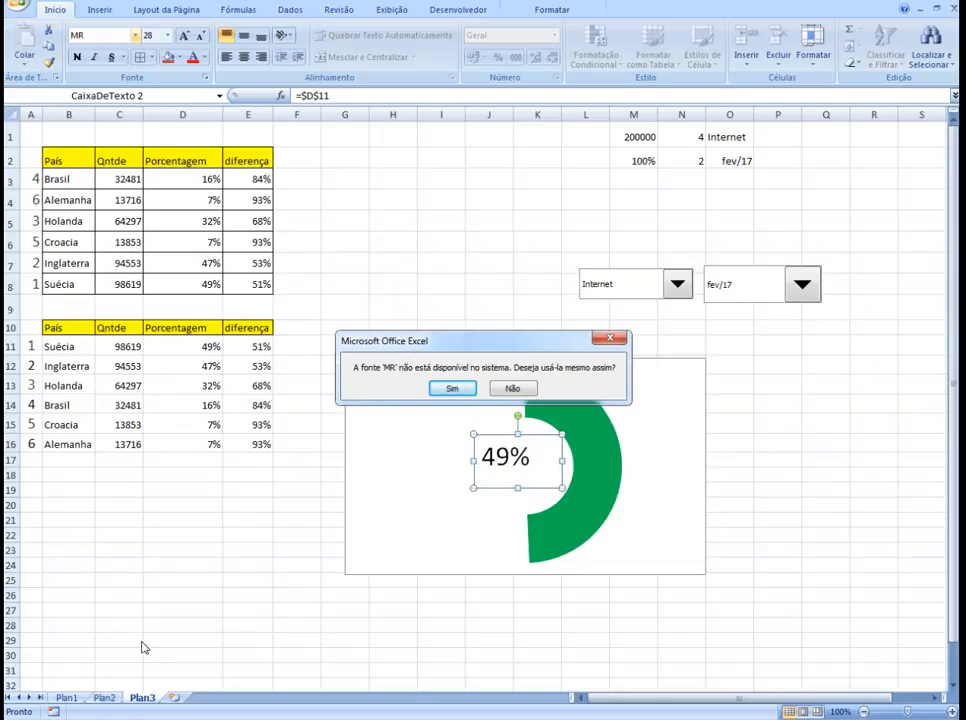
{"action": "left_click", "coordinate": [512, 388]}
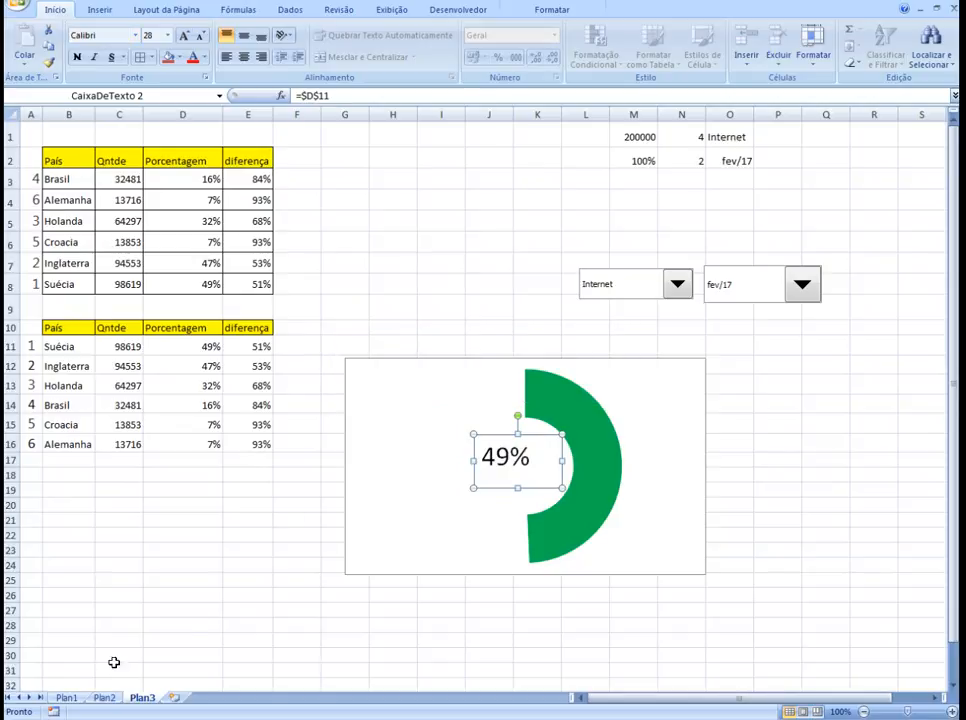
Step: Check the font of the first-place percentage label on Plan1 and apply the same font, Bernard MT Condensed, to the percentage text box on Plan3
{"action": "left_click", "coordinate": [104, 698]}
{"action": "left_click", "coordinate": [72, 699]}
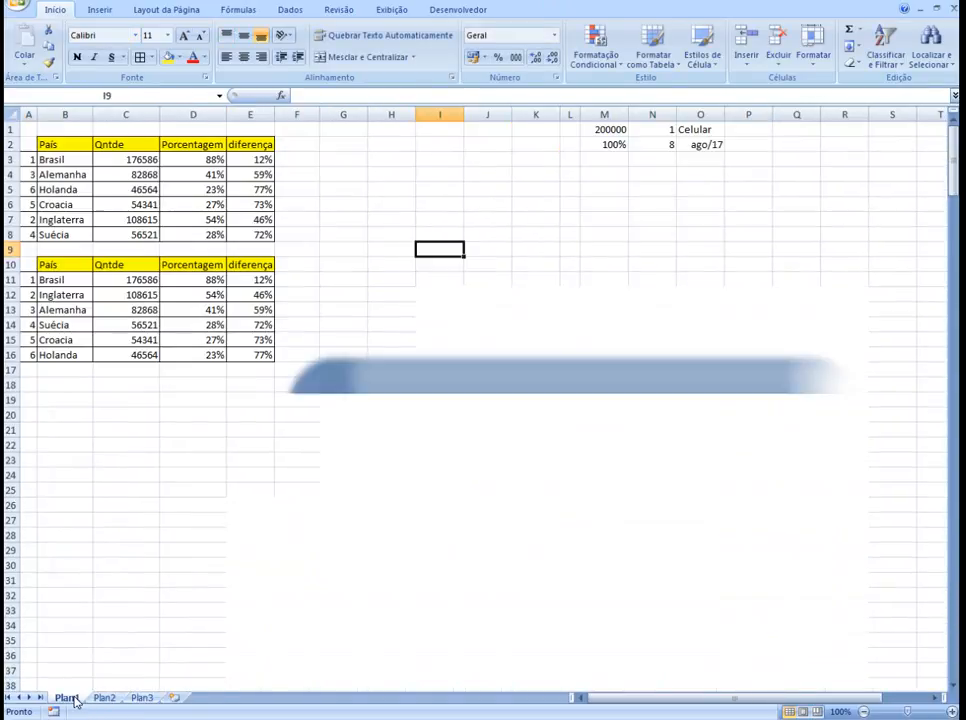
{"action": "left_click", "coordinate": [417, 598]}
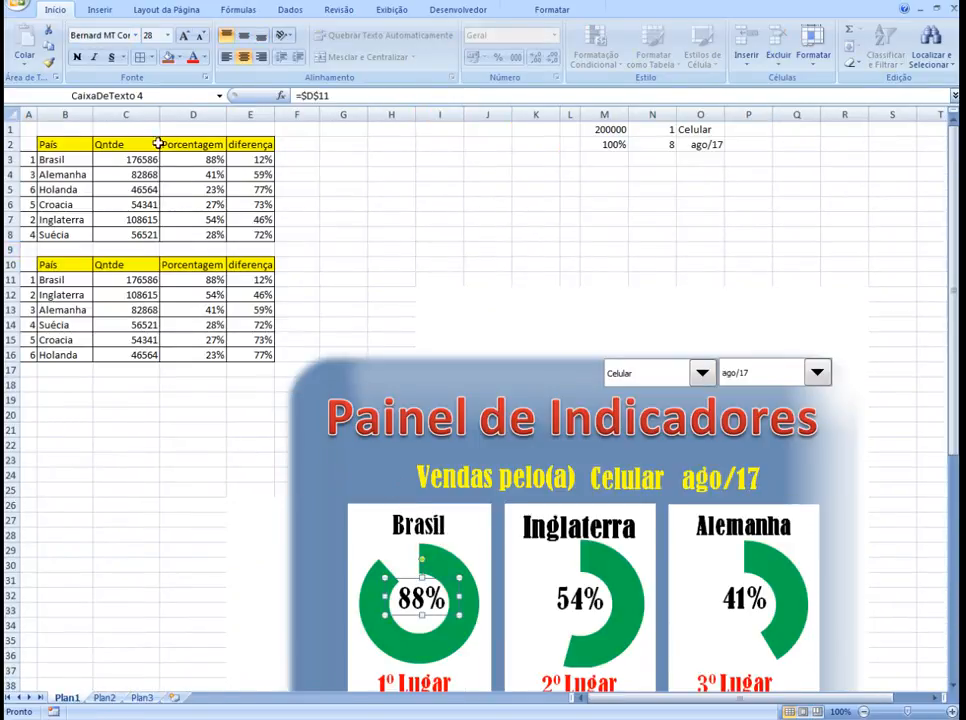
{"action": "left_click", "coordinate": [118, 36]}
{"action": "left_click", "coordinate": [140, 475]}
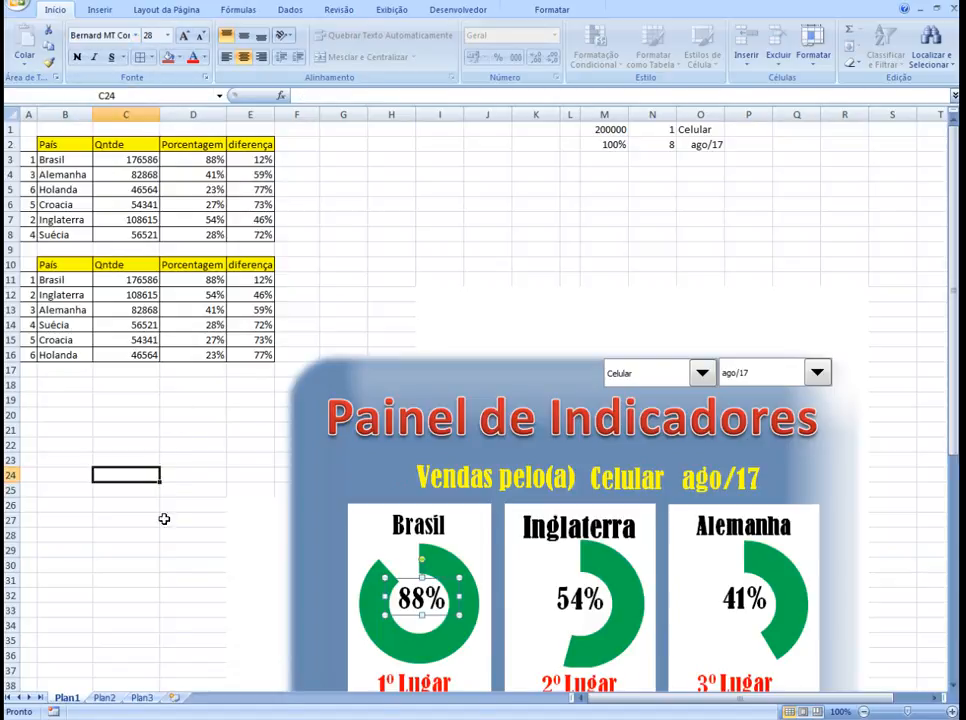
{"action": "left_click", "coordinate": [141, 697]}
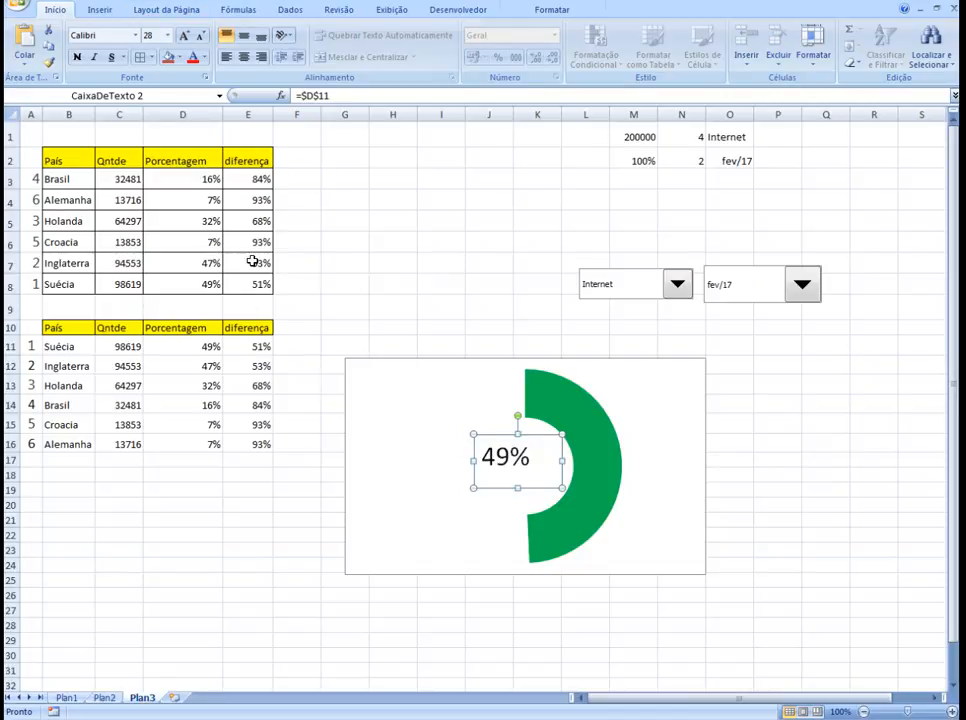
{"action": "left_click", "coordinate": [114, 33]}
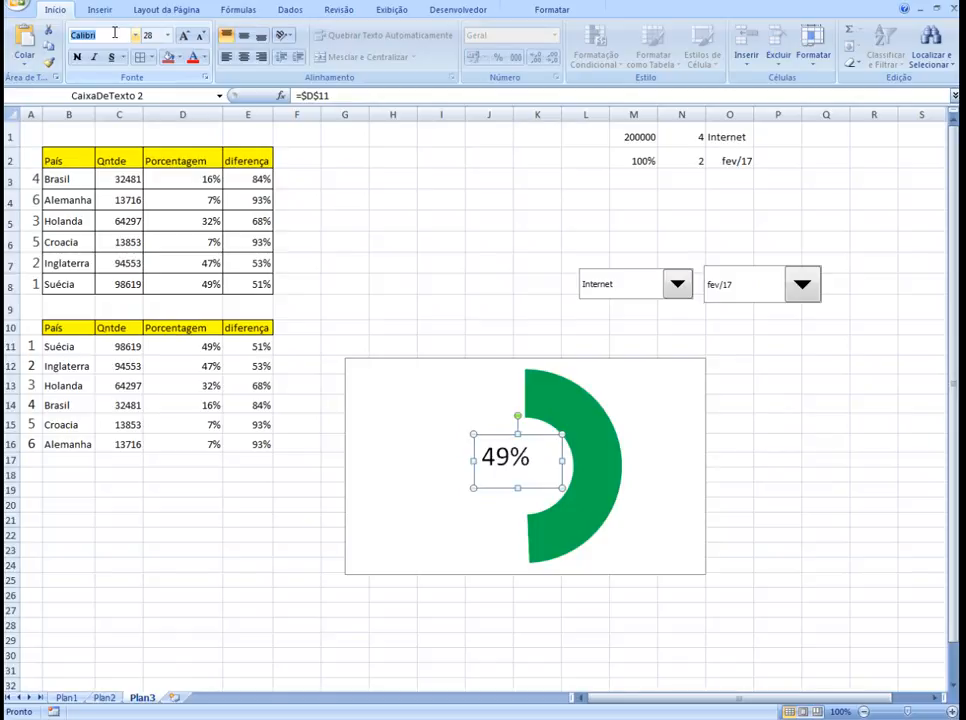
{"action": "type", "text": "MT Condensed"}
{"action": "key", "text": "Return"}
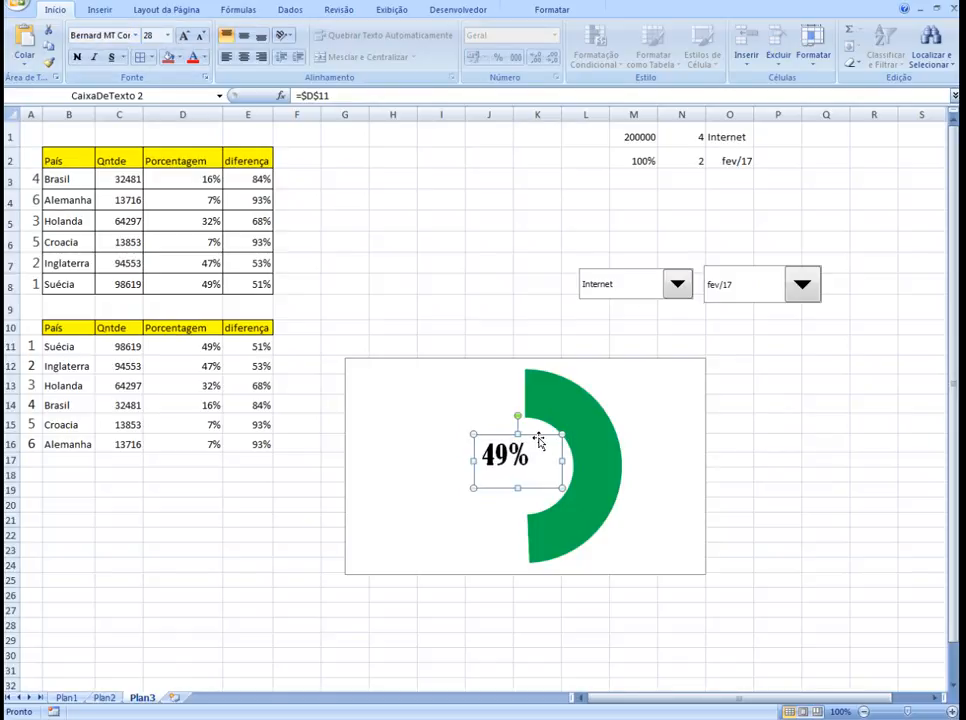
Step: Move the percentage text box further into the doughnut's hole and set its fill to Sem preenchimento
{"action": "left_click_drag", "start_coordinate": [538, 437], "coordinate": [554, 438]}
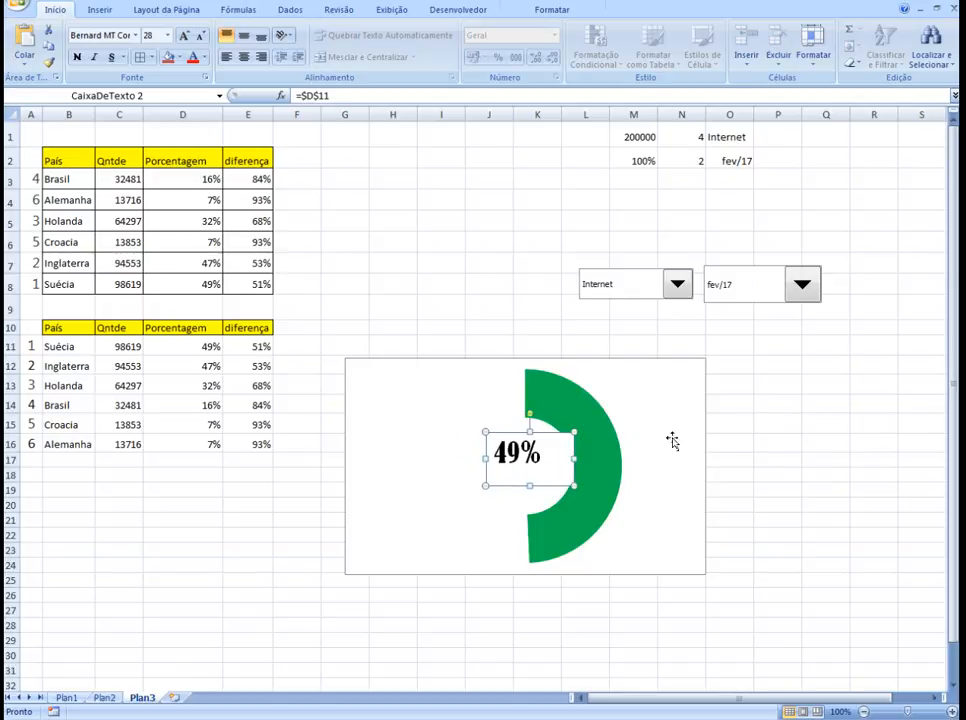
{"action": "left_click", "coordinate": [733, 441]}
{"action": "left_click", "coordinate": [561, 456]}
{"action": "right_click", "coordinate": [557, 451]}
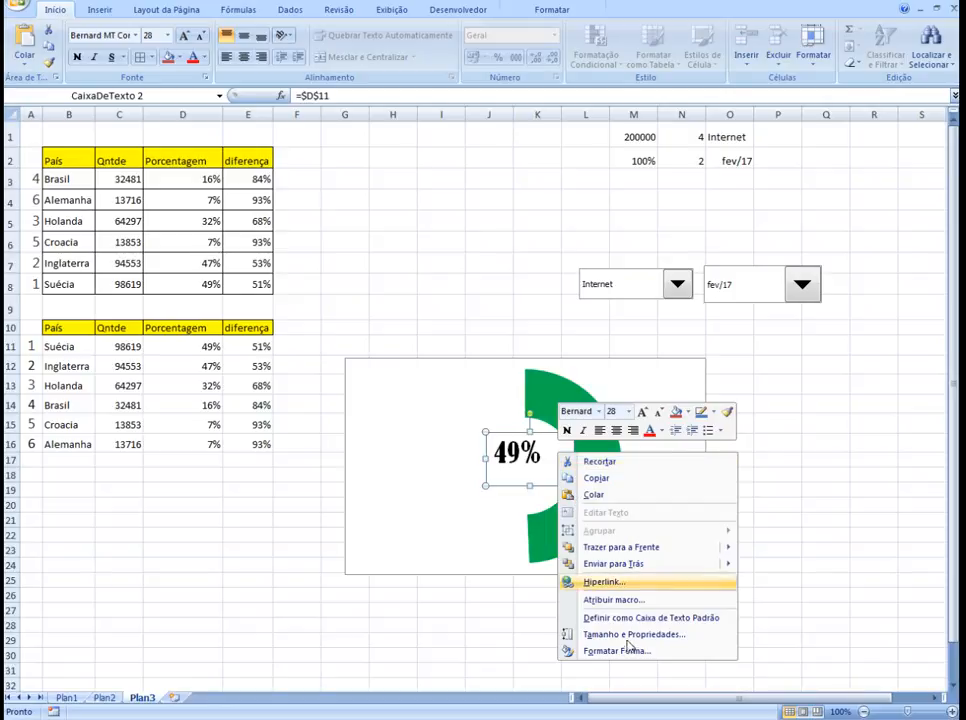
{"action": "left_click", "coordinate": [620, 651]}
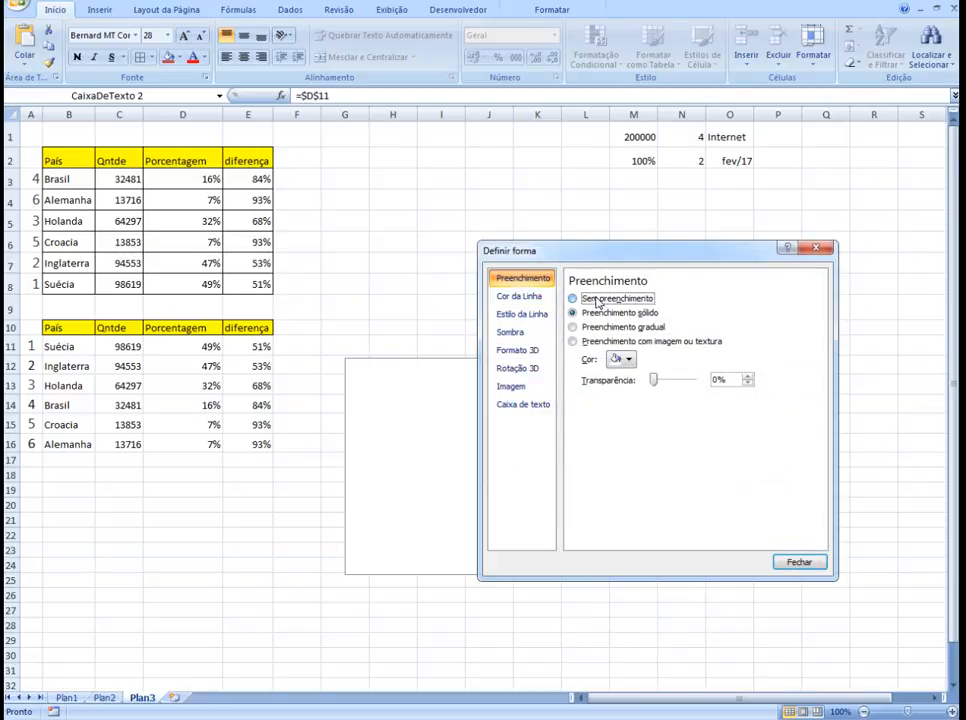
{"action": "left_click", "coordinate": [574, 298]}
{"action": "left_click", "coordinate": [796, 562]}
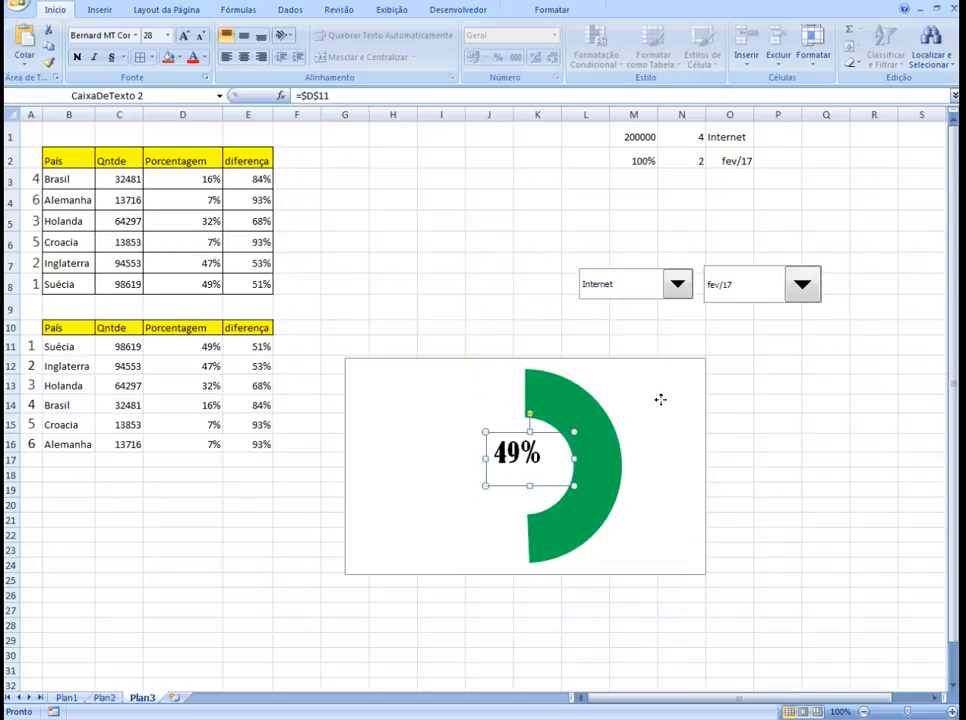
Step: Stretch the doughnut chart from its upper-left corner to about 9,08 cm high and 12,22 cm wide
{"action": "left_click", "coordinate": [517, 373]}
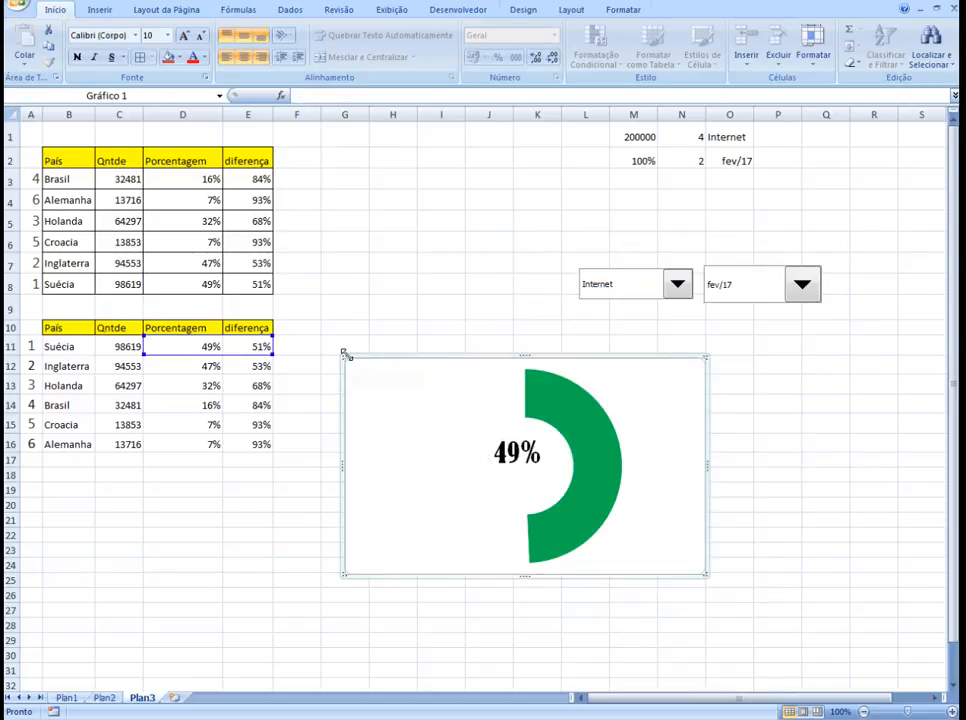
{"action": "left_click_drag", "start_coordinate": [346, 357], "coordinate": [358, 316]}
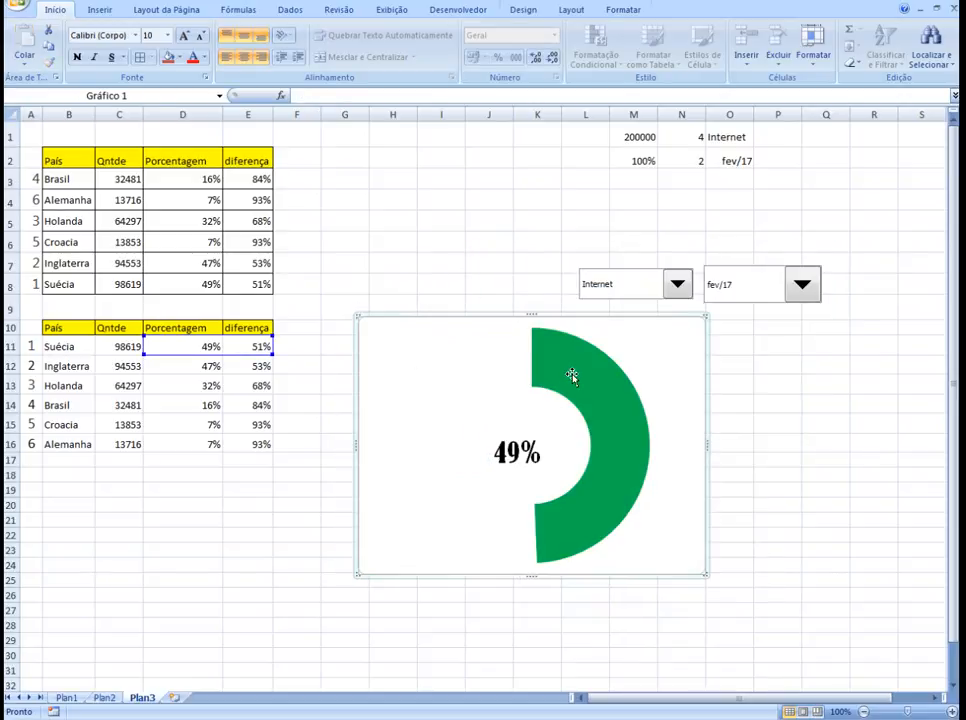
{"action": "left_click", "coordinate": [569, 365]}
{"action": "left_click", "coordinate": [811, 421]}
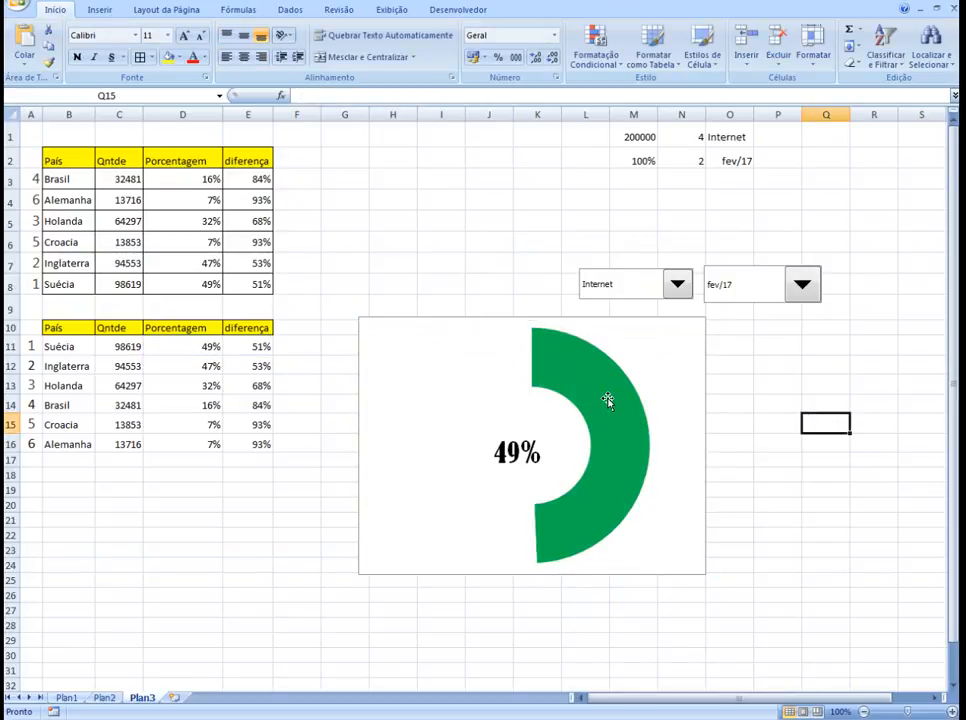
Step: Set the doughnut chart's size to 7,04 cm high and 5,03 cm wide
{"action": "left_click", "coordinate": [535, 332]}
{"action": "left_click", "coordinate": [533, 330]}
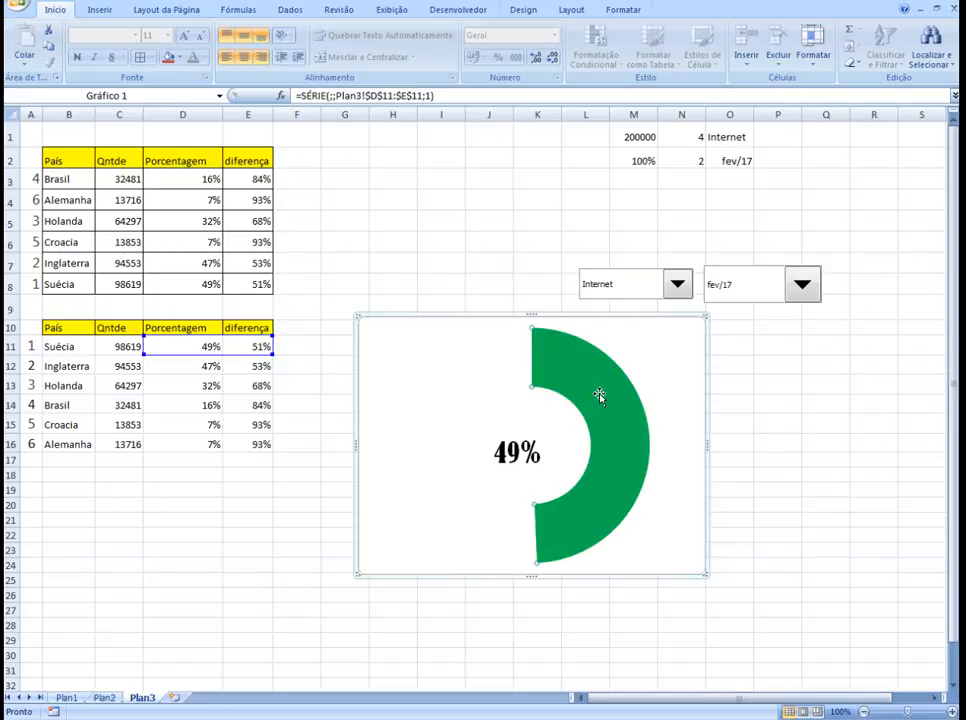
{"action": "left_click", "coordinate": [638, 427]}
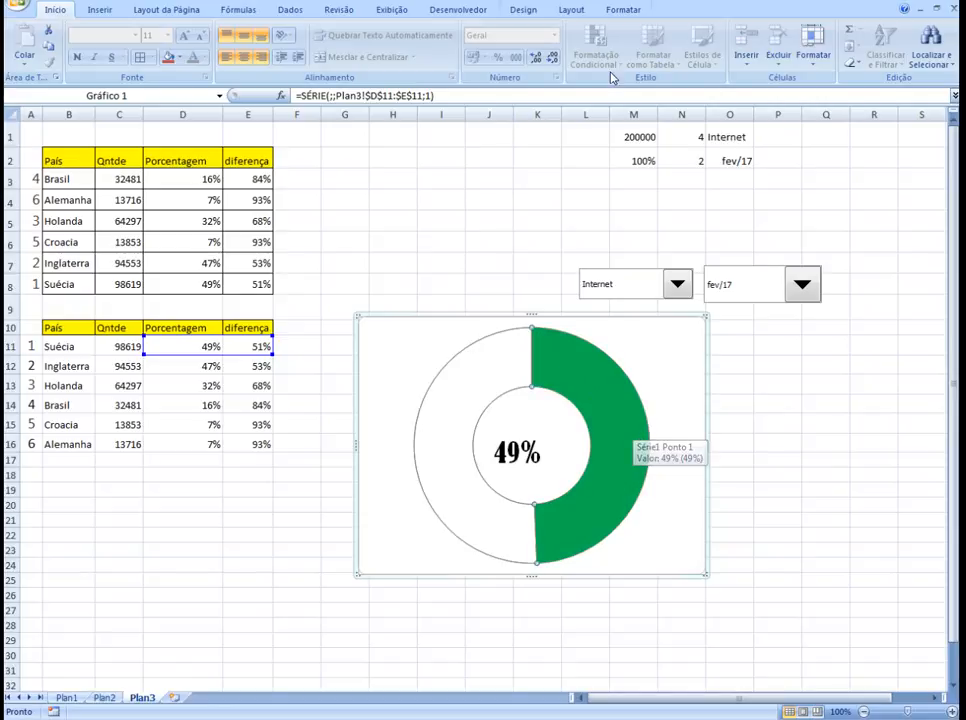
{"action": "left_click", "coordinate": [625, 11]}
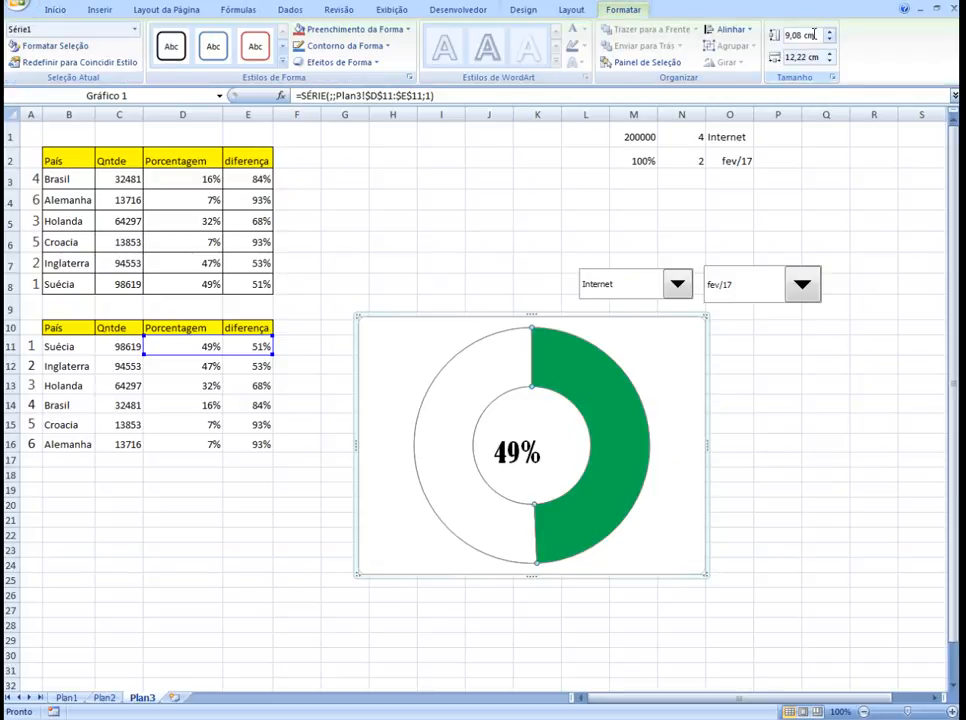
{"action": "left_click", "coordinate": [820, 35]}
{"action": "type", "text": "7,04"}
{"action": "key", "text": "Return"}
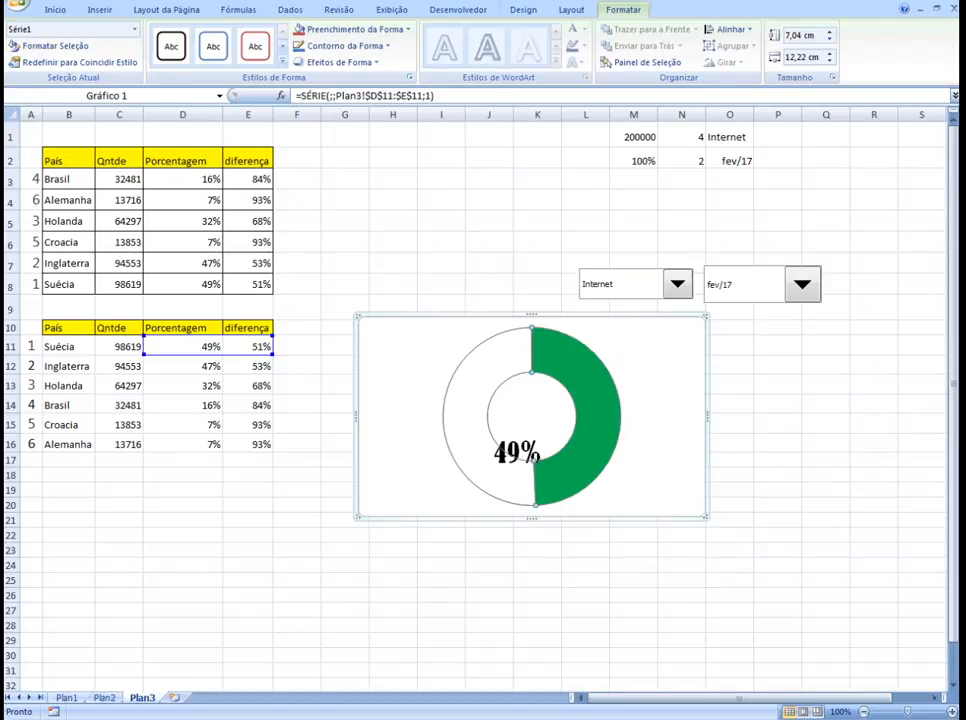
{"action": "left_click", "coordinate": [818, 59]}
{"action": "left_click_drag", "start_coordinate": [787, 58], "coordinate": [820, 62]}
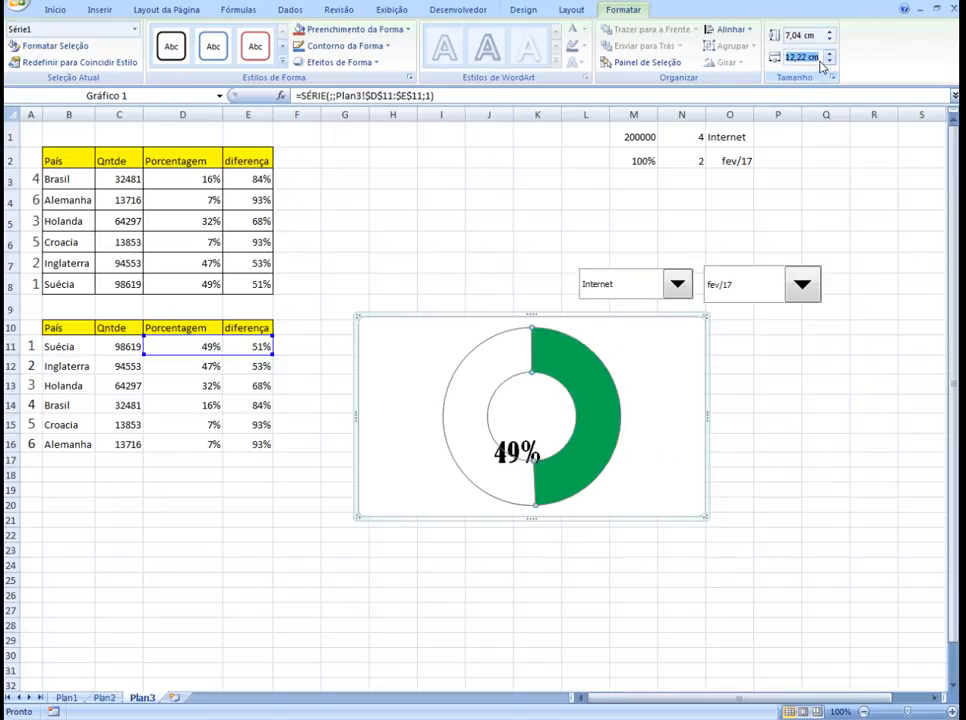
{"action": "type", "text": "5"}
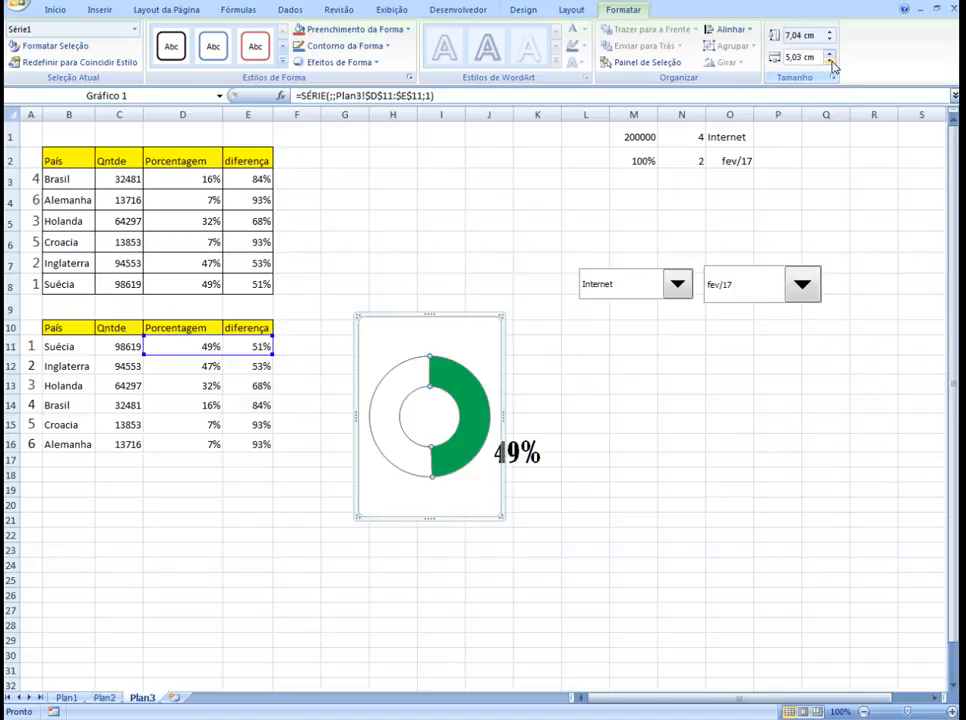
Step: Move the 49% text box into the centre of the resized doughnut's hole
{"action": "left_click", "coordinate": [521, 438]}
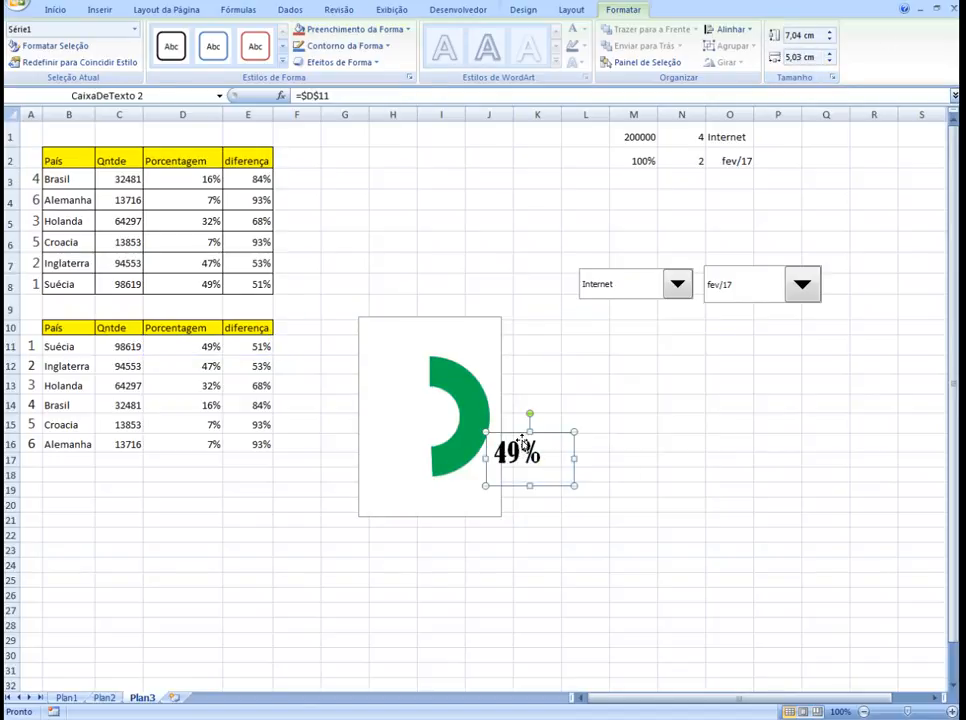
{"action": "left_click_drag", "start_coordinate": [521, 435], "coordinate": [463, 395]}
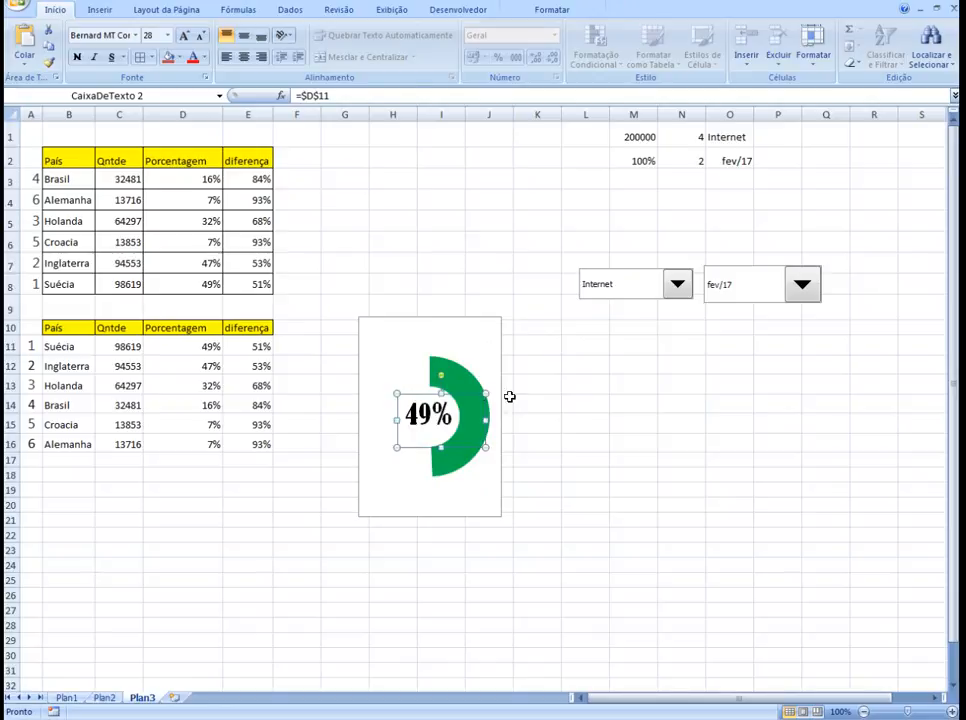
{"action": "left_click", "coordinate": [619, 420]}
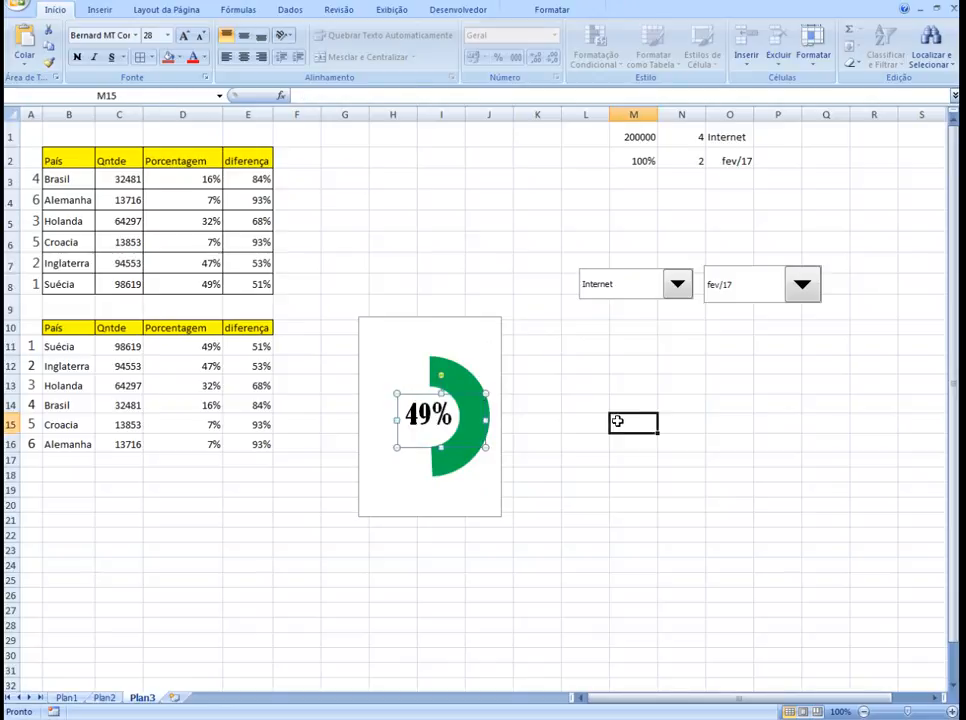
{"action": "left_click", "coordinate": [453, 380]}
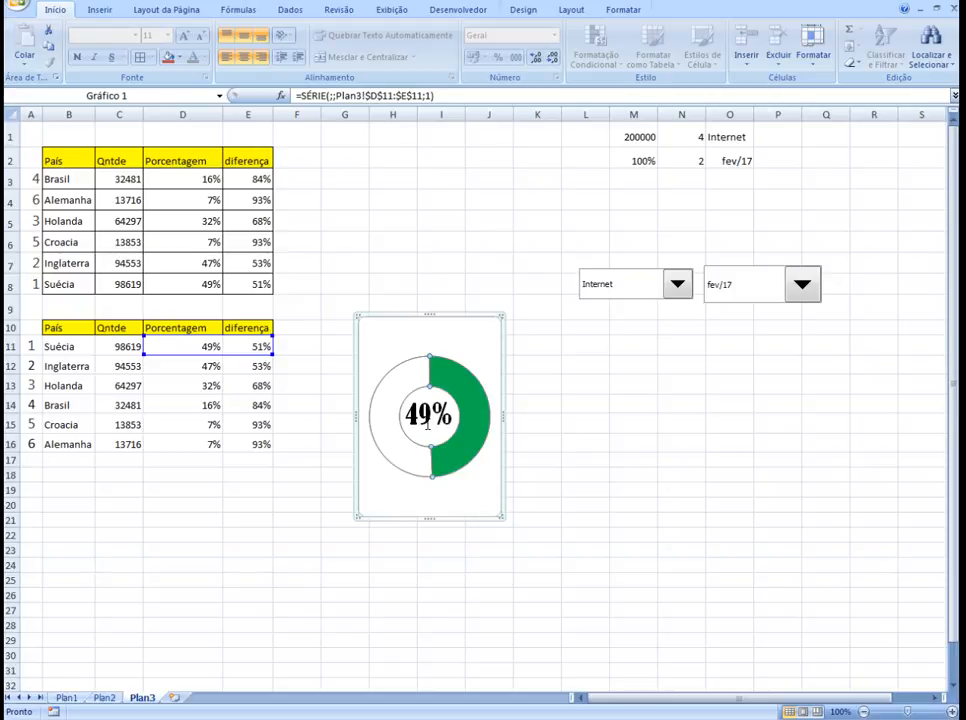
{"action": "left_click", "coordinate": [697, 476]}
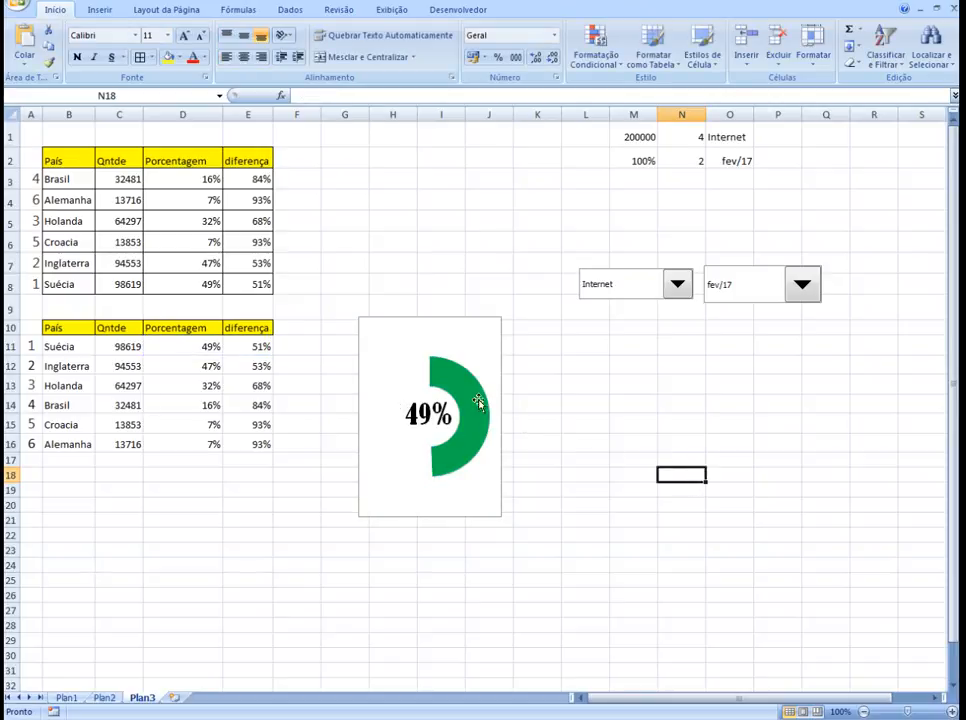
Step: Copy the percentage text box and paste the duplicate at cell L15, beside the chart
{"action": "left_click", "coordinate": [449, 323]}
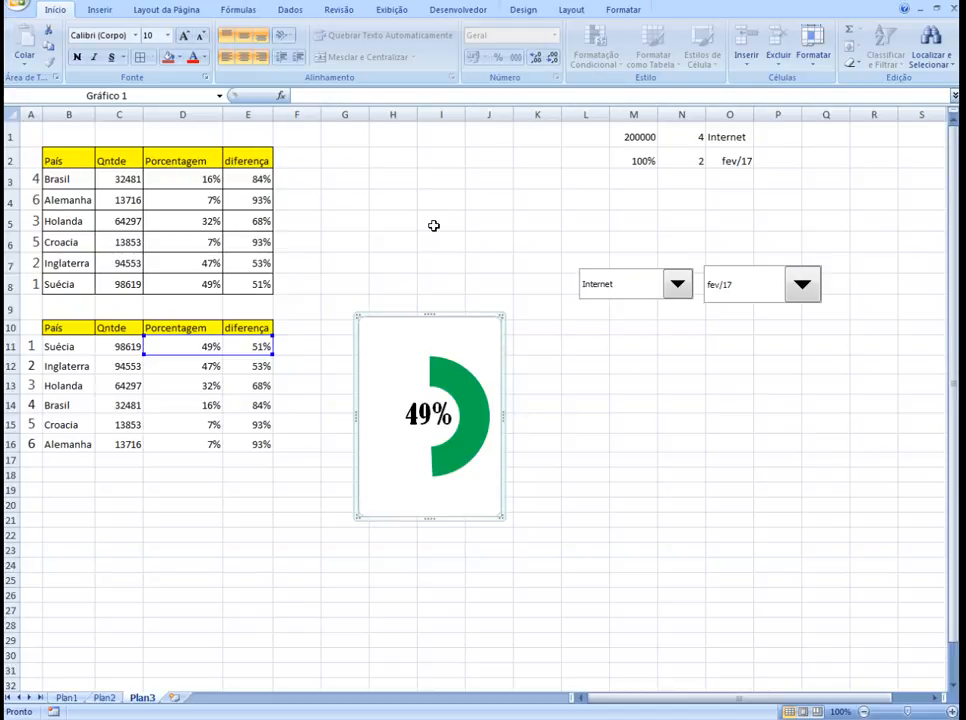
{"action": "left_click", "coordinate": [422, 403]}
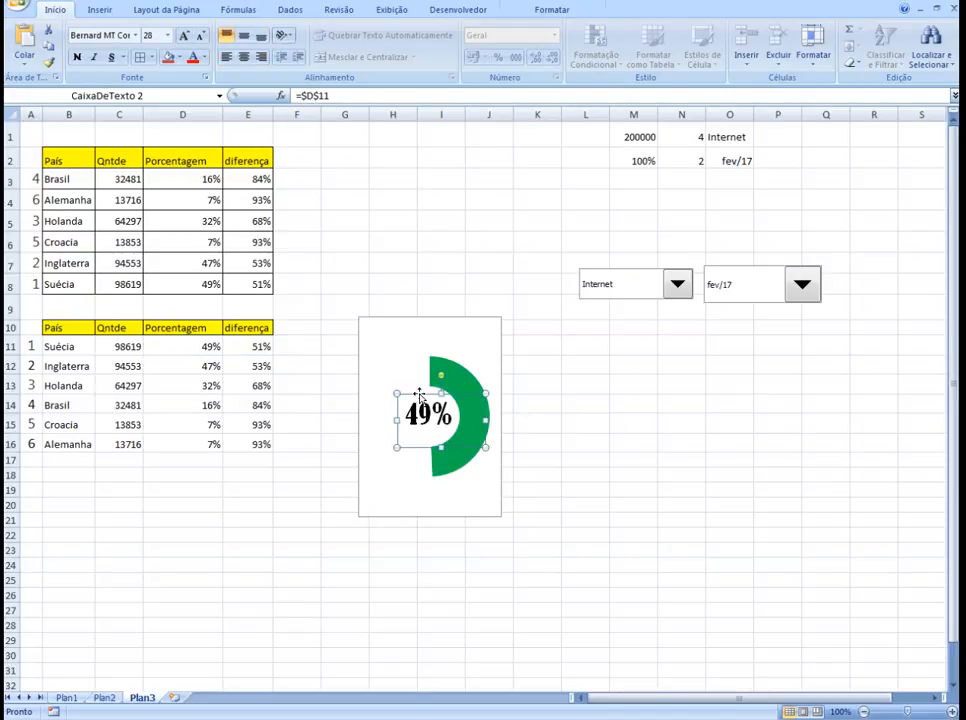
{"action": "left_click", "coordinate": [596, 425]}
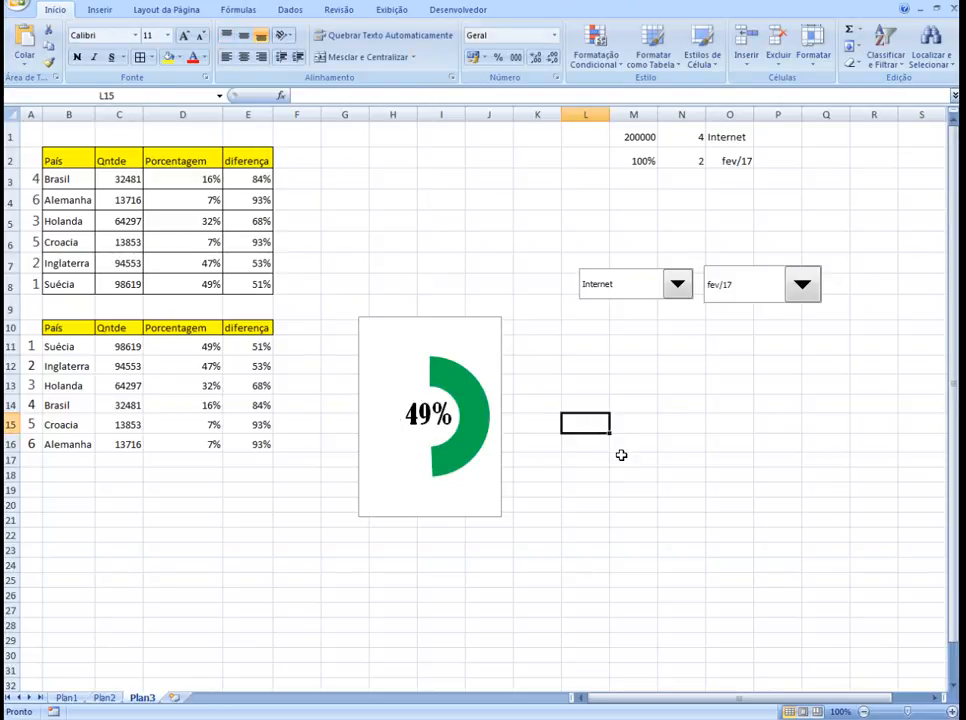
{"action": "key", "text": "ctrl+v"}
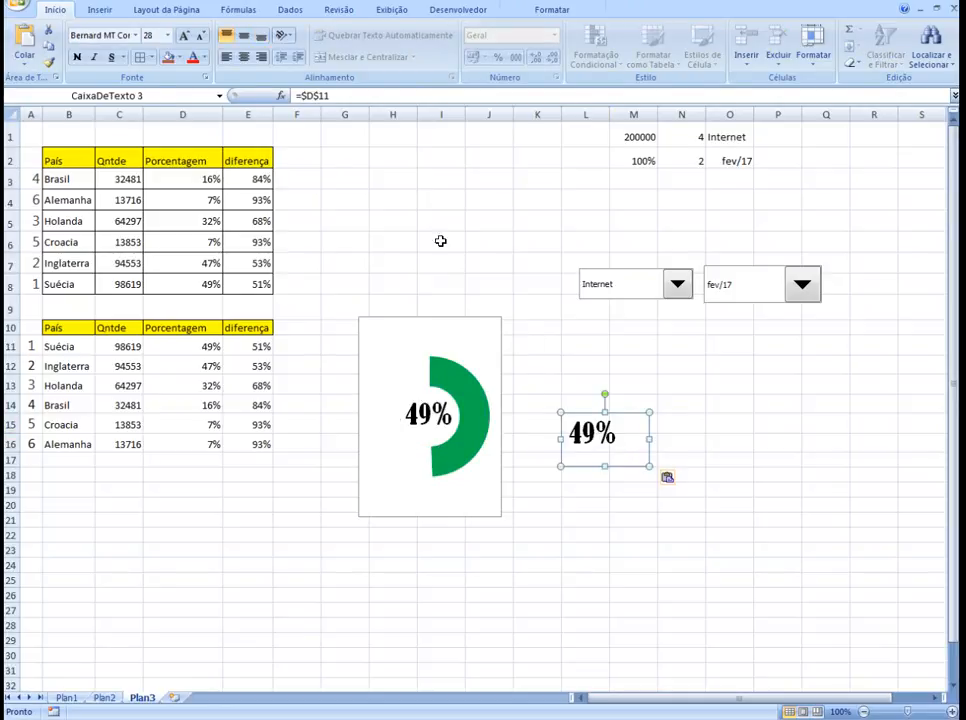
Step: Remove the cell link and the leftover percentage text from the duplicated text box beside the chart
{"action": "left_click_drag", "start_coordinate": [331, 92], "coordinate": [292, 96]}
{"action": "key", "text": "Delete"}
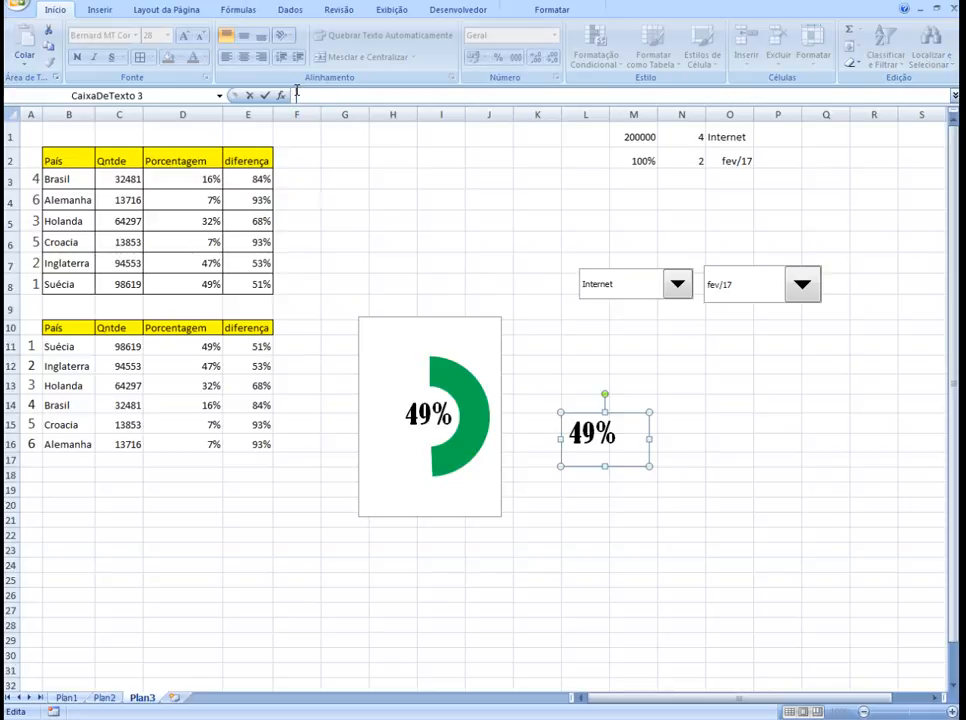
{"action": "key", "text": "Return"}
{"action": "left_click", "coordinate": [649, 400]}
{"action": "left_click", "coordinate": [619, 436]}
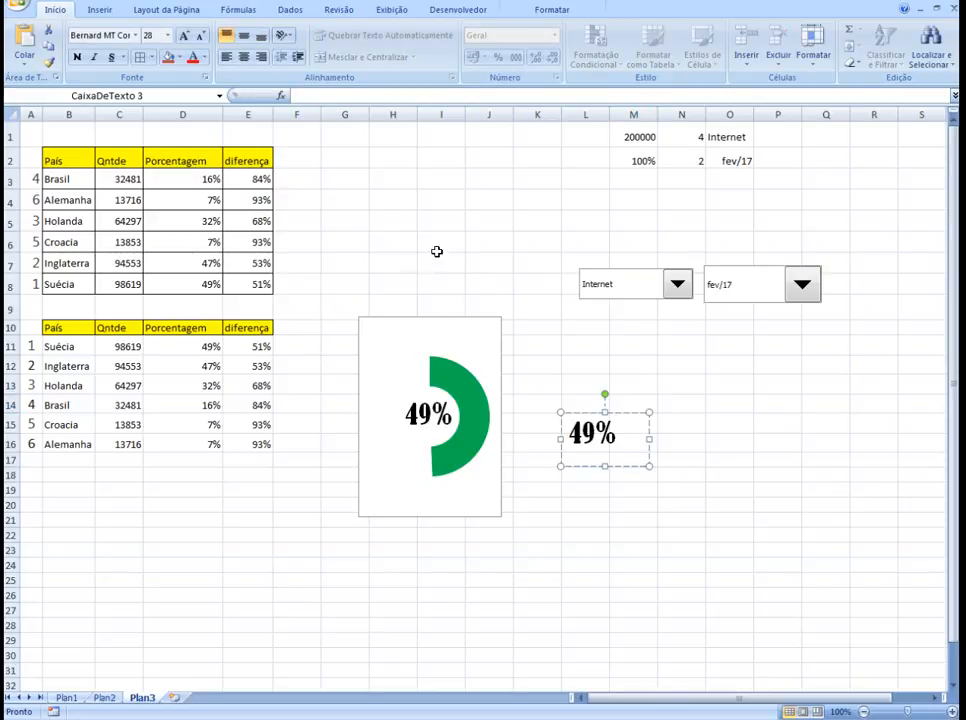
{"action": "left_click_drag", "start_coordinate": [574, 433], "coordinate": [623, 428]}
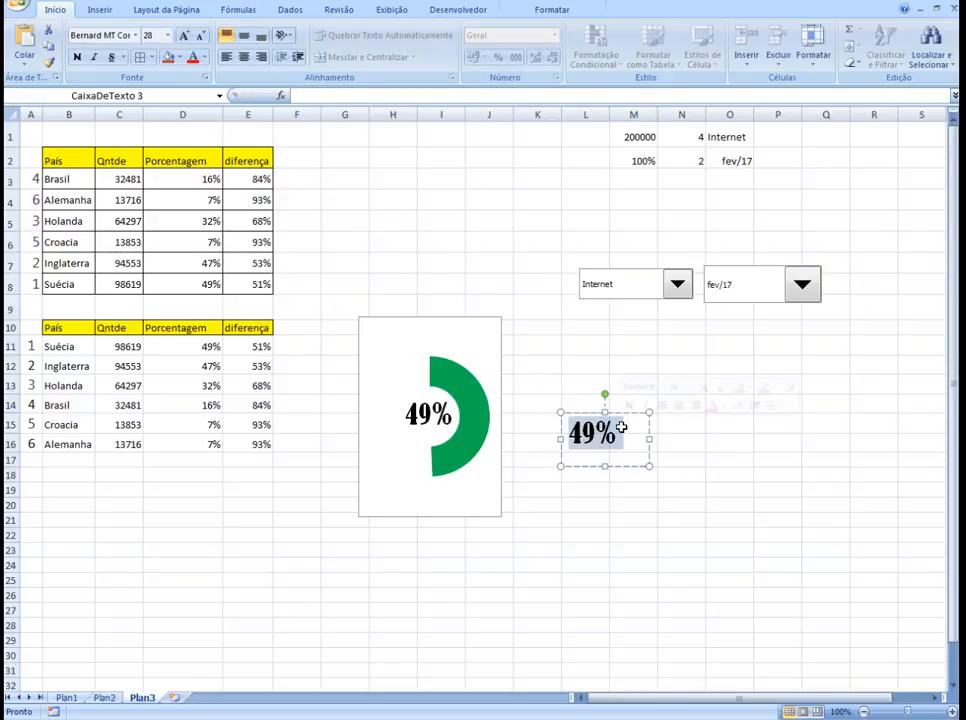
{"action": "key", "text": "Delete"}
{"action": "key", "text": "Escape"}
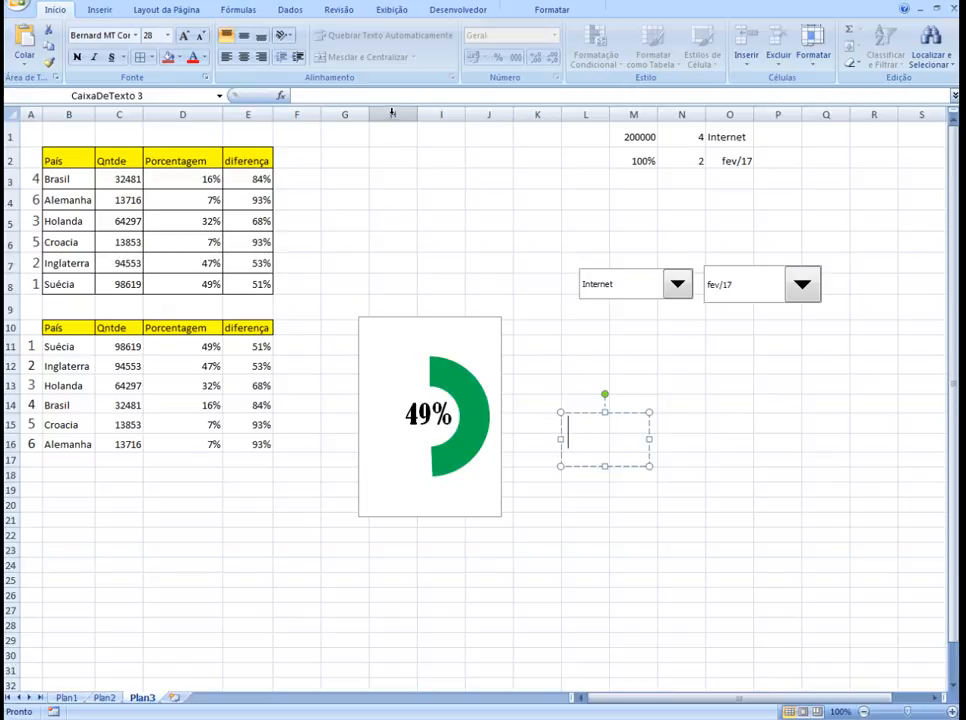
Step: Link the emptied text box to the top-ranked country name in cell B11
{"action": "left_click", "coordinate": [377, 95]}
{"action": "type", "text": "="}
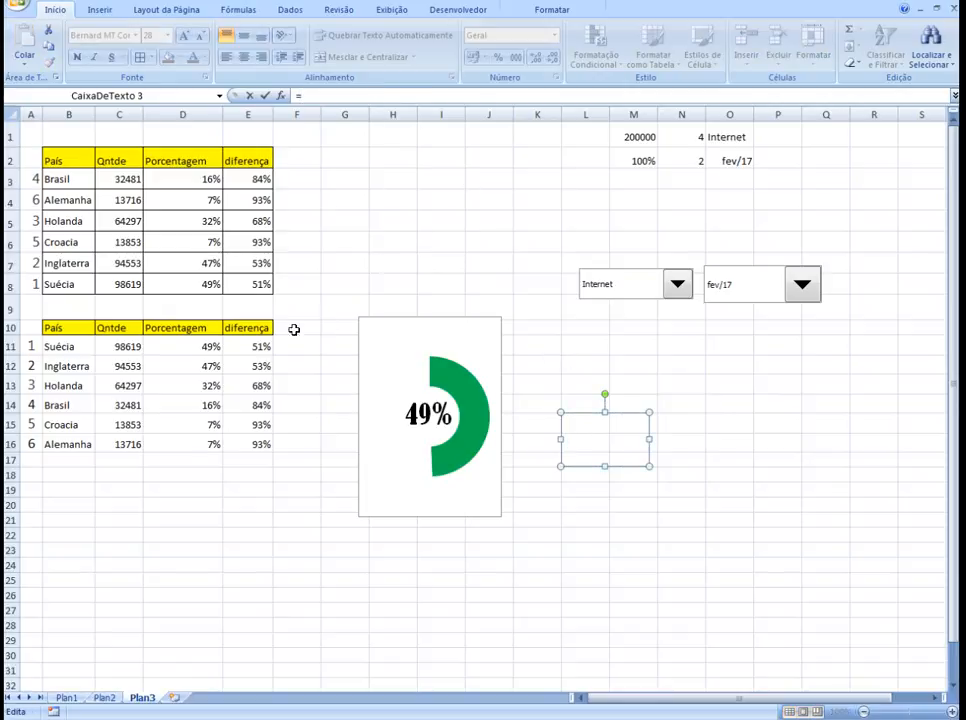
{"action": "left_click", "coordinate": [82, 345]}
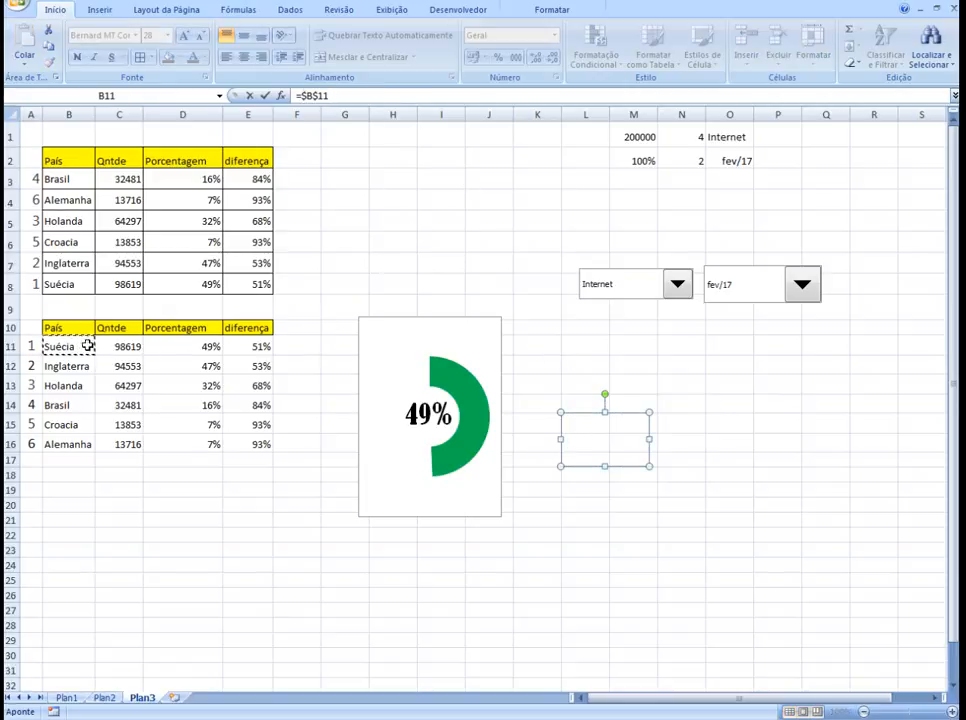
{"action": "key", "text": "Return"}
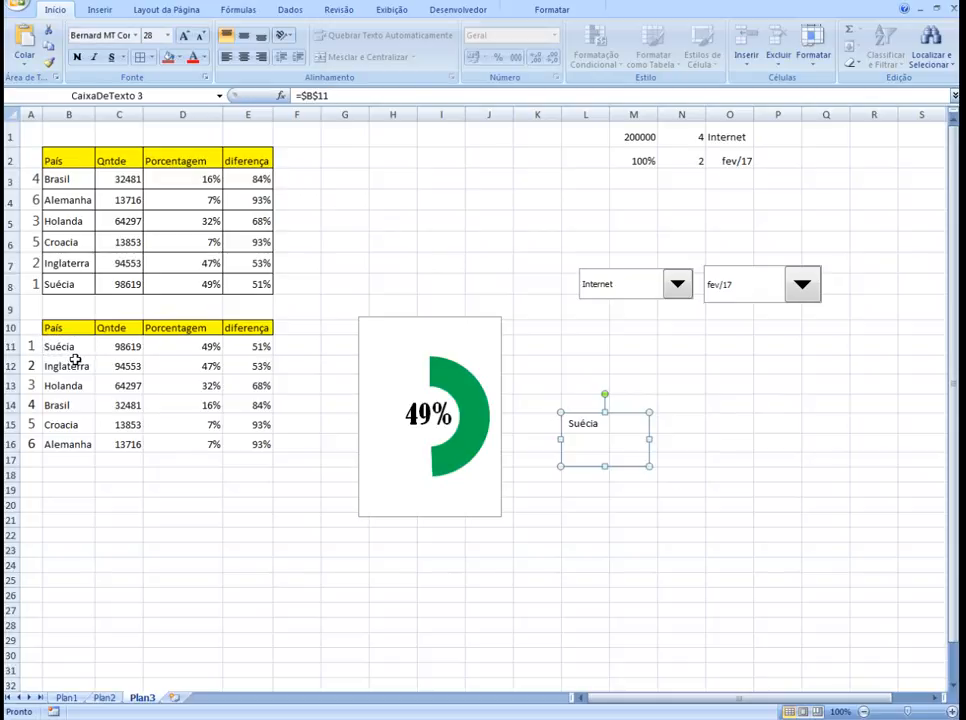
Step: Apply the percentage label's Bernard MT Condensed font to the new country label
{"action": "left_click", "coordinate": [541, 367]}
{"action": "left_click", "coordinate": [430, 415]}
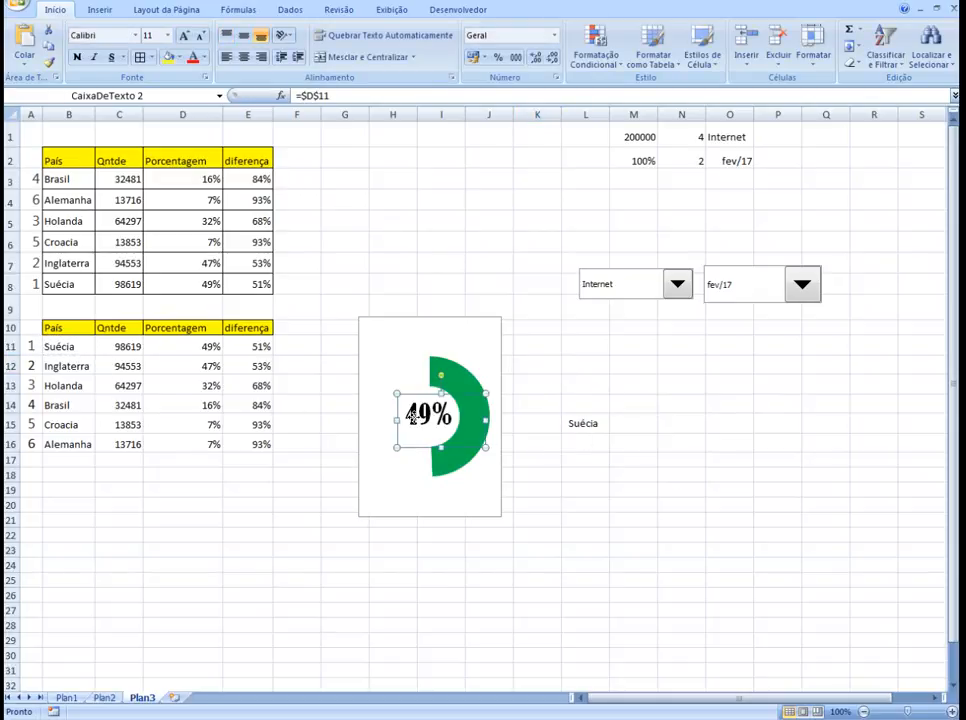
{"action": "left_click", "coordinate": [113, 36]}
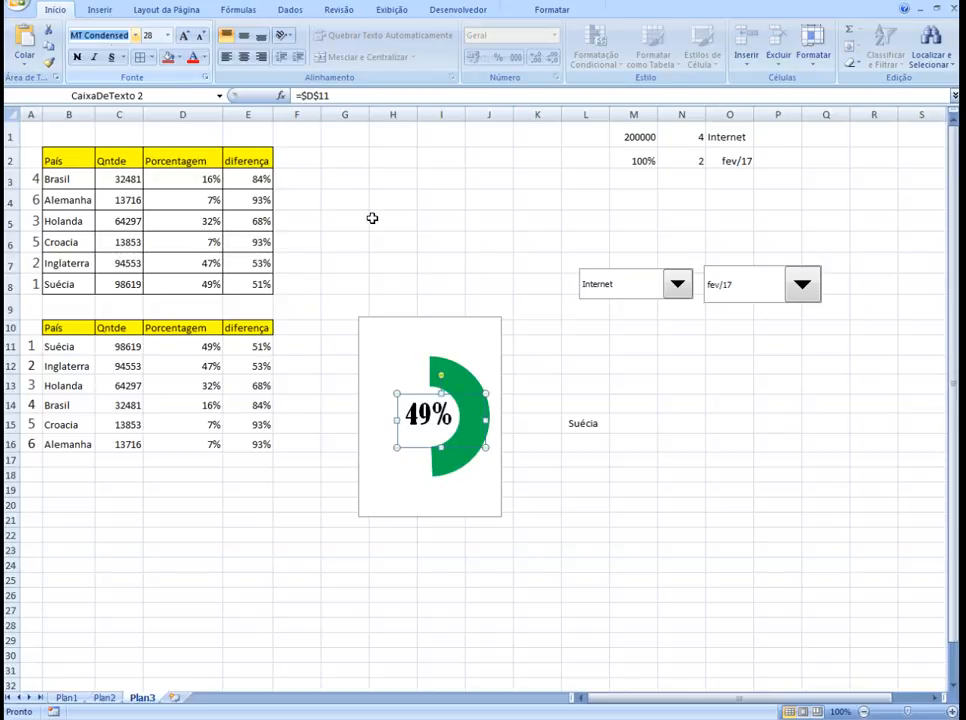
{"action": "left_click", "coordinate": [612, 432]}
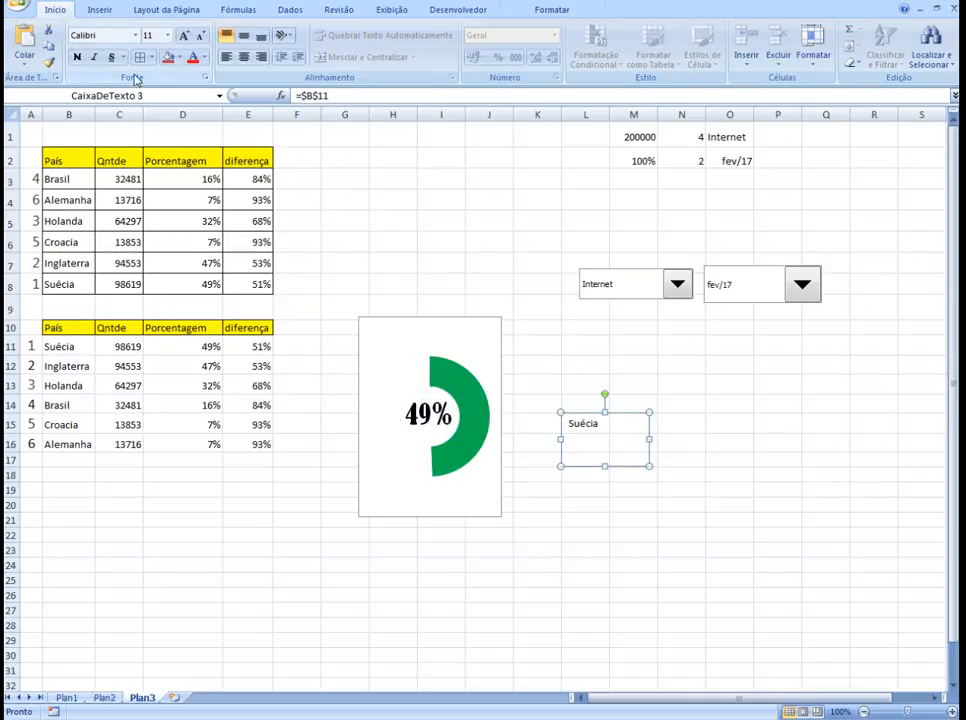
{"action": "left_click", "coordinate": [106, 36]}
{"action": "type", "text": "MT Condensed"}
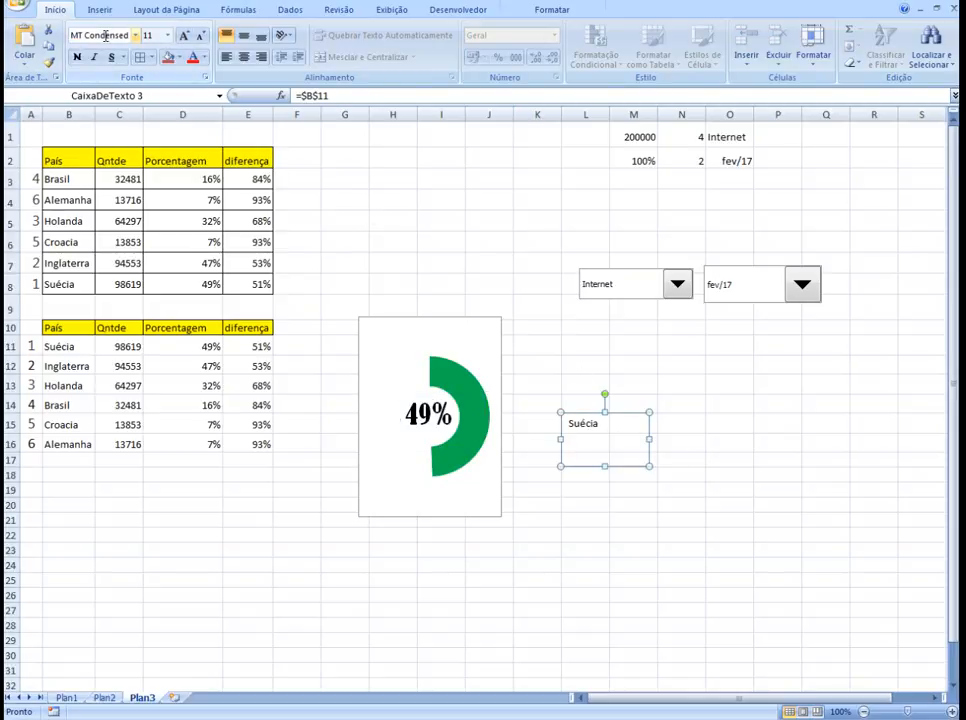
{"action": "key", "text": "Return"}
Step: Set the country label's font size to 20 and fit the box above the doughnut, inside the chart frame
{"action": "left_click", "coordinate": [157, 37]}
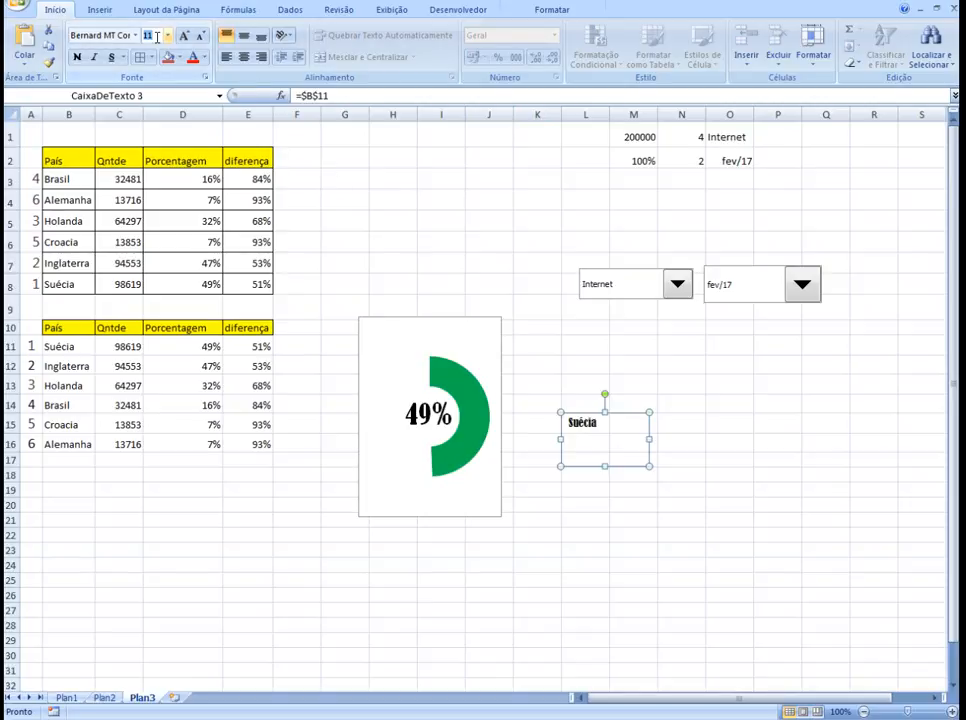
{"action": "type", "text": "20"}
{"action": "key", "text": "Return"}
{"action": "left_click_drag", "start_coordinate": [606, 466], "coordinate": [448, 324]}
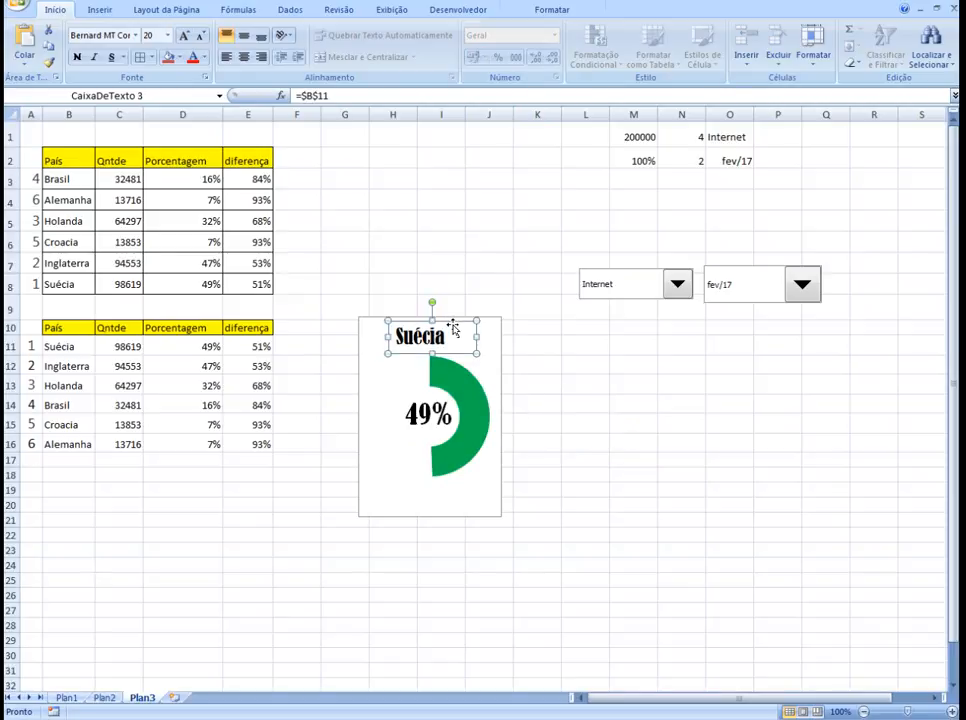
{"action": "left_click", "coordinate": [470, 279]}
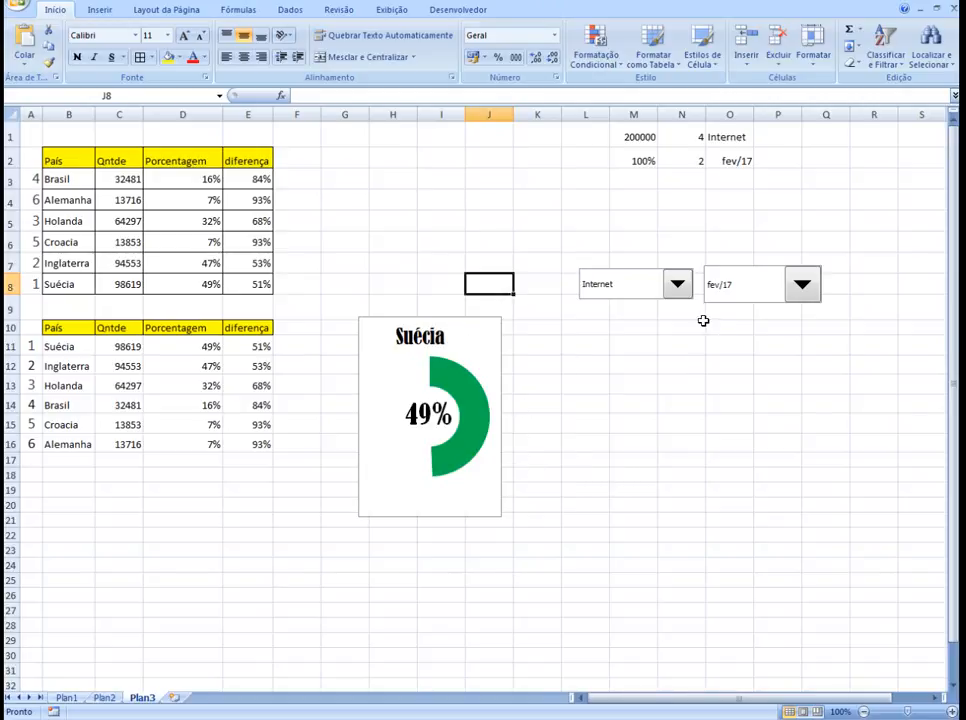
Step: Test the linked chart and labels by switching the category selector to Televisão, Lojas and back to Internet
{"action": "left_click", "coordinate": [686, 294]}
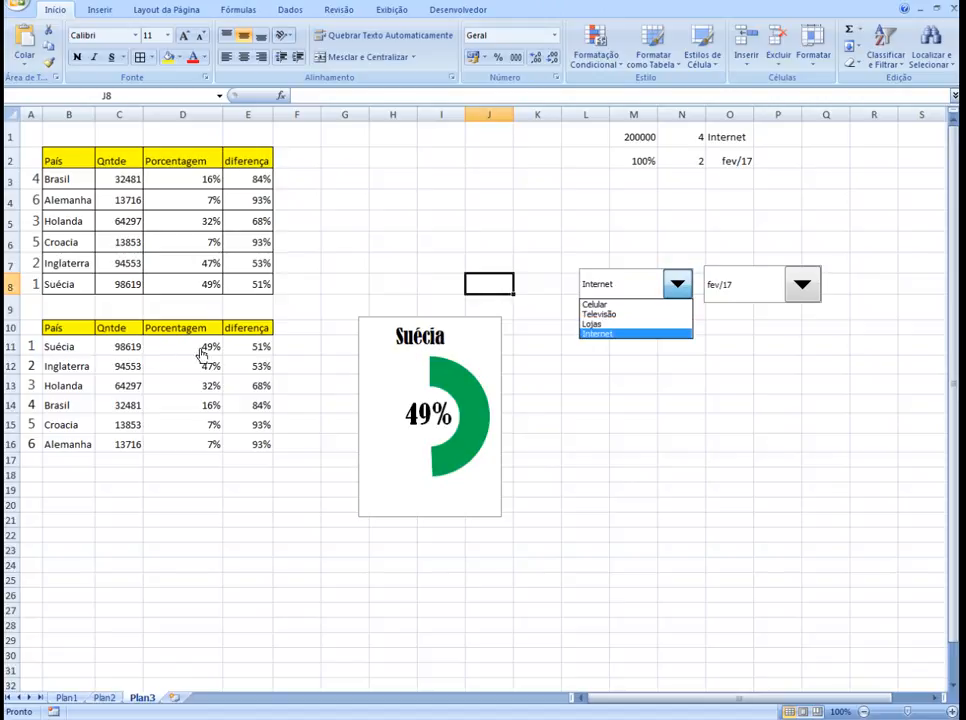
{"action": "left_click", "coordinate": [625, 318]}
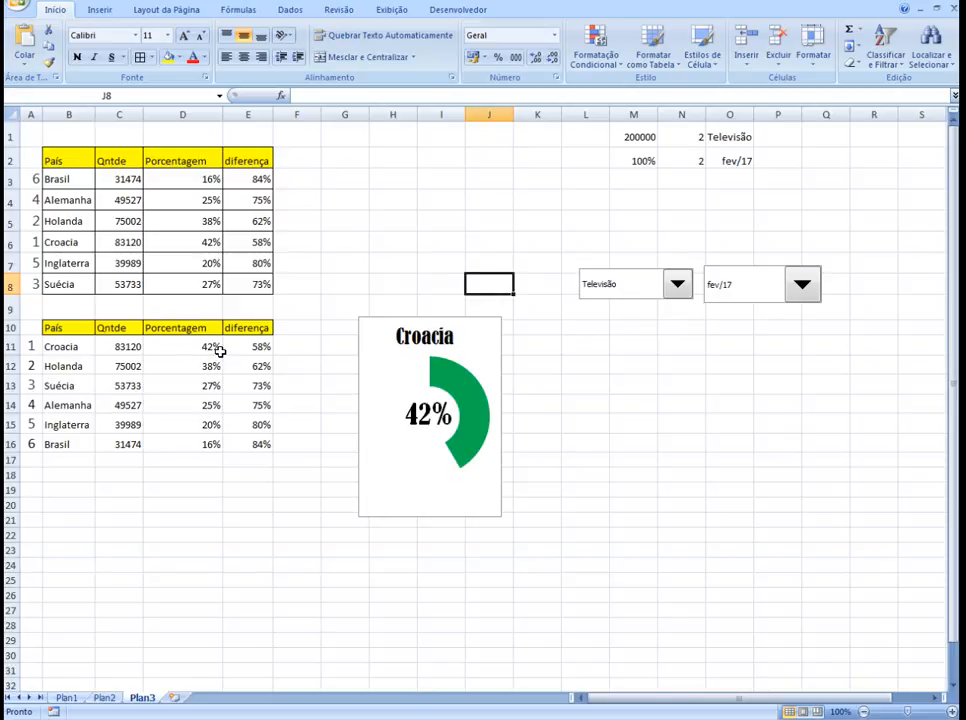
{"action": "left_click", "coordinate": [676, 290]}
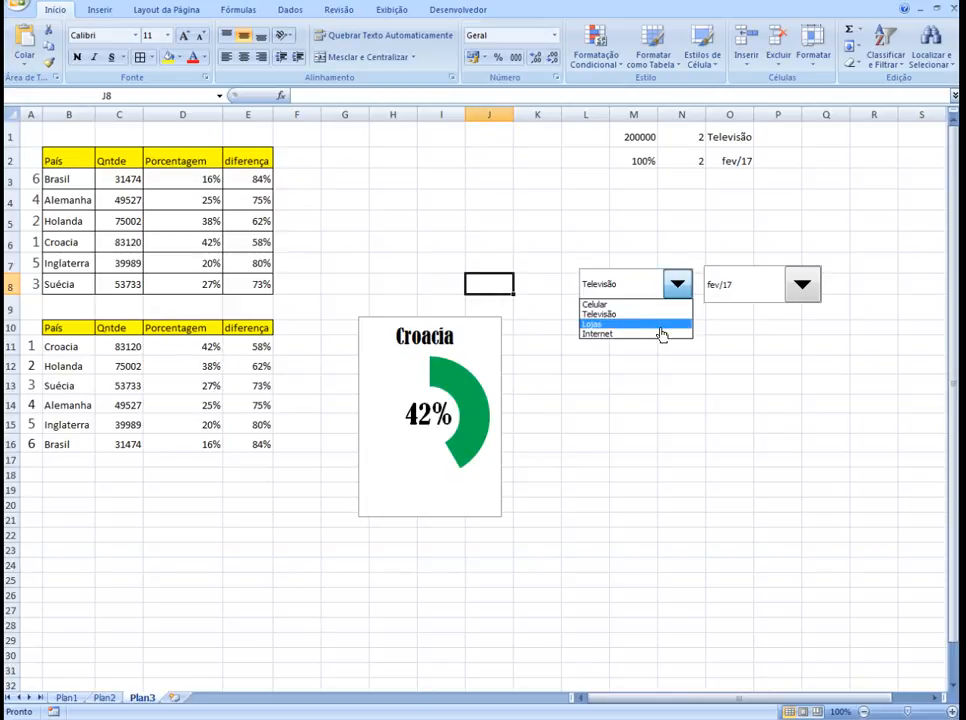
{"action": "left_click", "coordinate": [660, 324]}
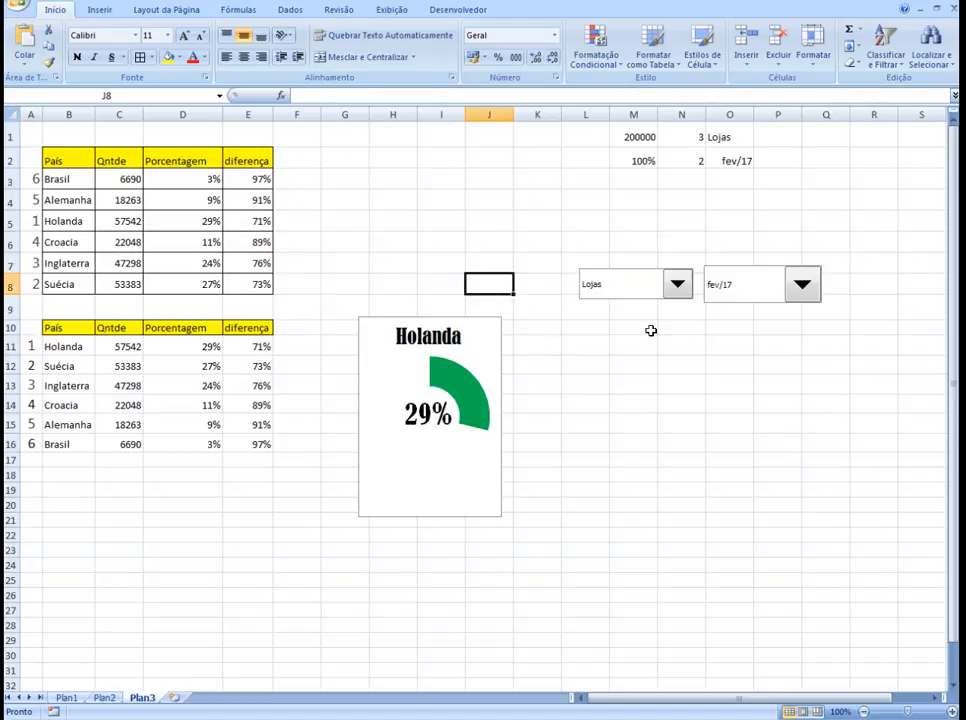
{"action": "left_click", "coordinate": [680, 285]}
{"action": "left_click", "coordinate": [665, 335]}
Step: Test the linked chart and labels with the months abr/17, set/17 and nov/17
{"action": "left_click", "coordinate": [792, 294]}
{"action": "left_click", "coordinate": [782, 338]}
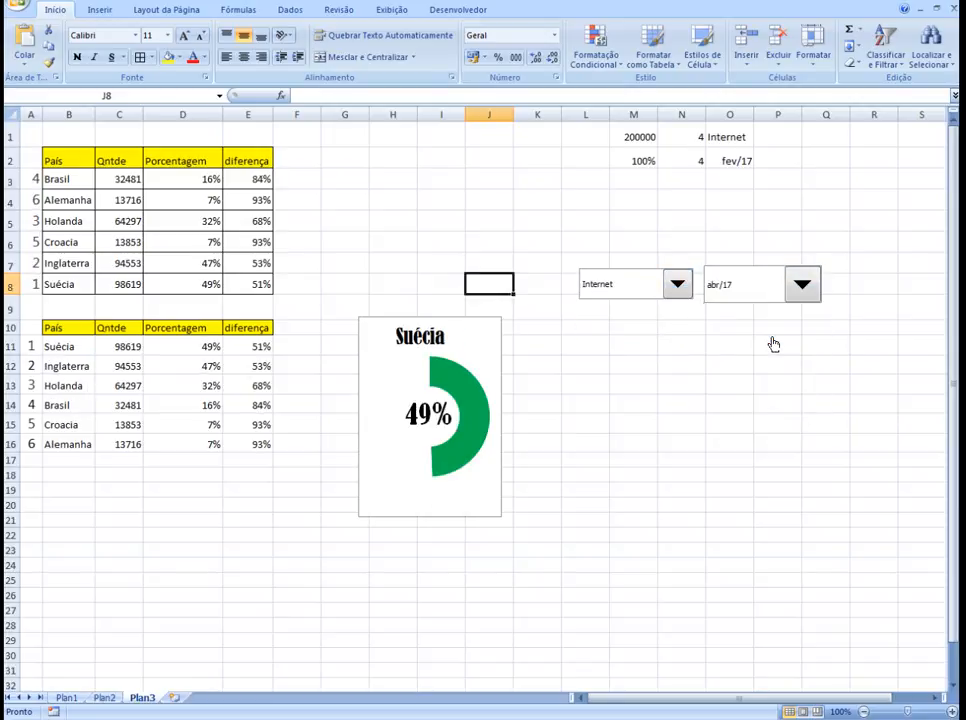
{"action": "left_click", "coordinate": [802, 284]}
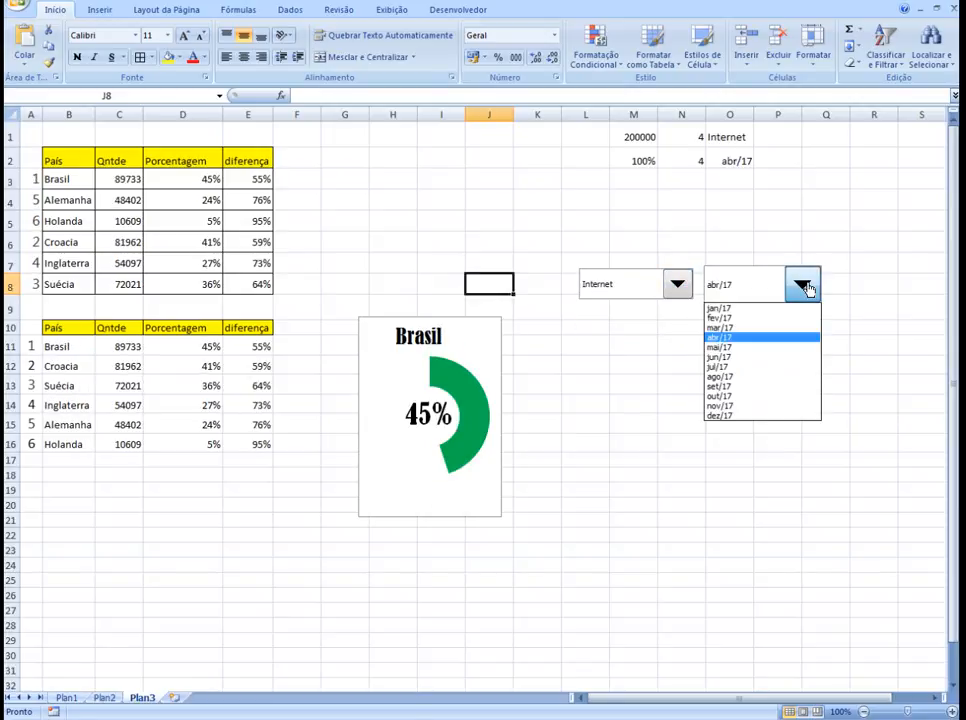
{"action": "left_click", "coordinate": [778, 386]}
{"action": "left_click", "coordinate": [802, 304]}
{"action": "left_click", "coordinate": [802, 290]}
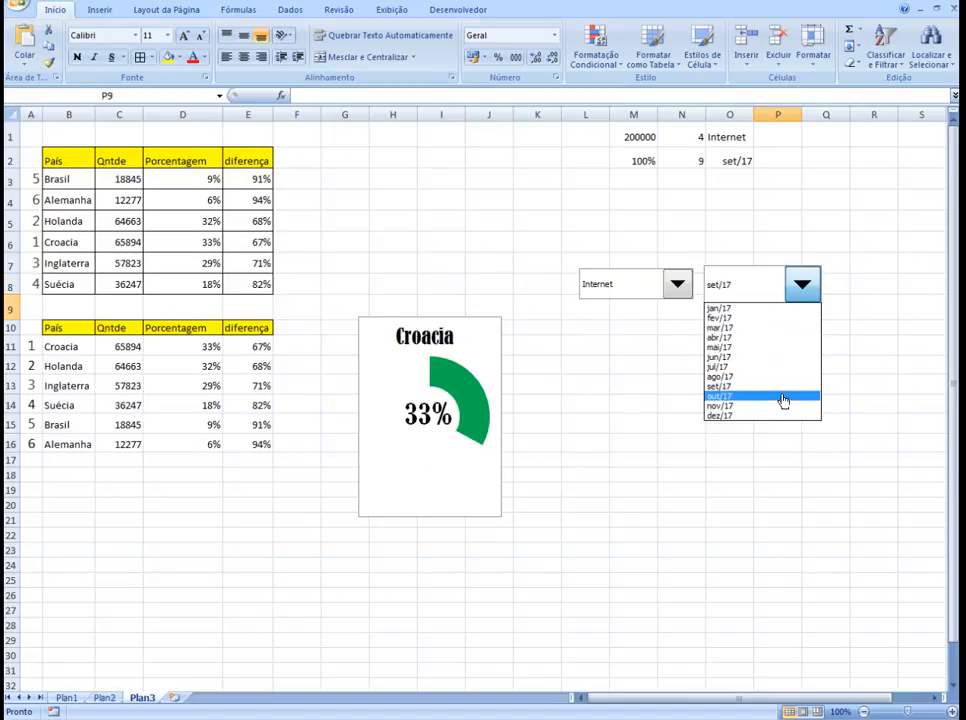
{"action": "left_click", "coordinate": [780, 402]}
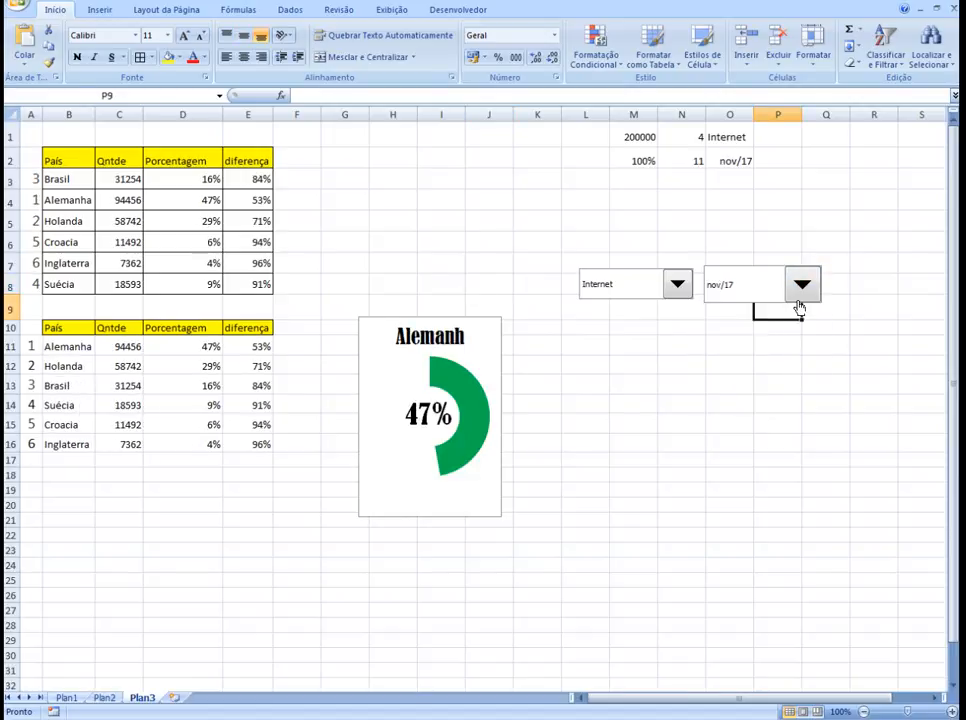
Step: Widen the country label from its left edge so the full name Alemanha fits, and set the month selector to mai/17
{"action": "left_click", "coordinate": [397, 345]}
{"action": "left_click_drag", "start_coordinate": [389, 338], "coordinate": [380, 337]}
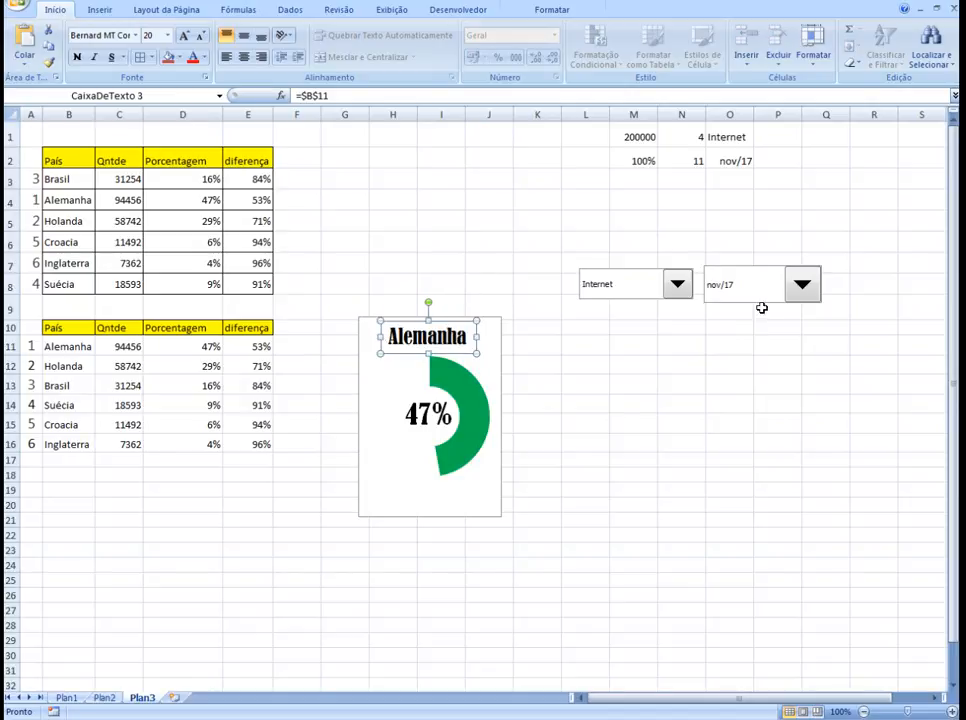
{"action": "left_click", "coordinate": [802, 284]}
{"action": "left_click", "coordinate": [759, 346]}
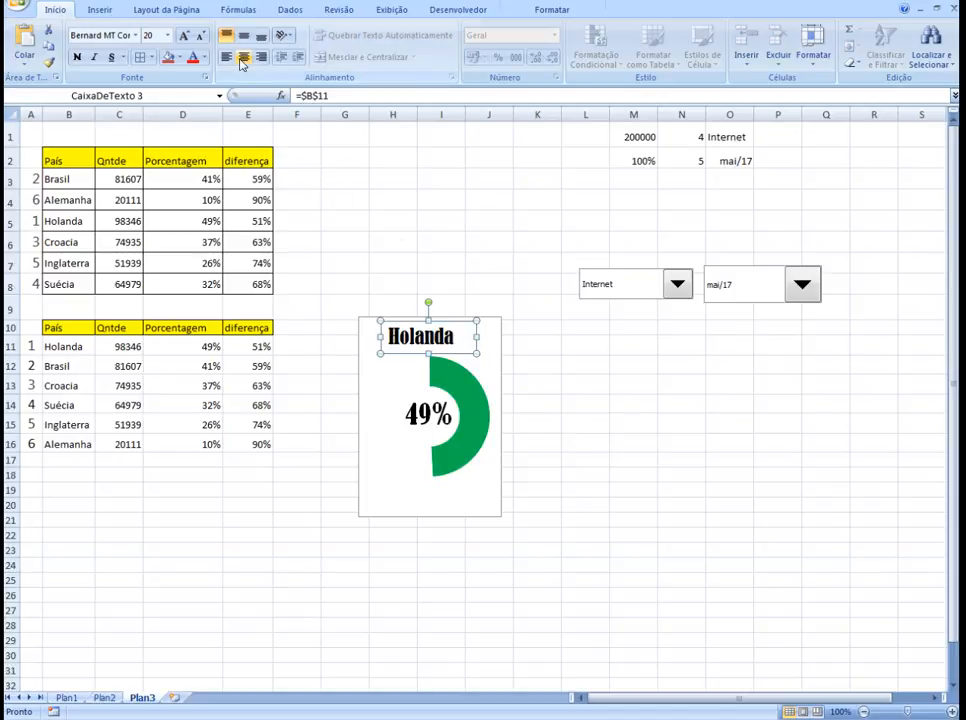
Step: Centre the country label's text horizontally within its box and deselect it
{"action": "left_click", "coordinate": [244, 58]}
{"action": "left_click", "coordinate": [700, 462]}
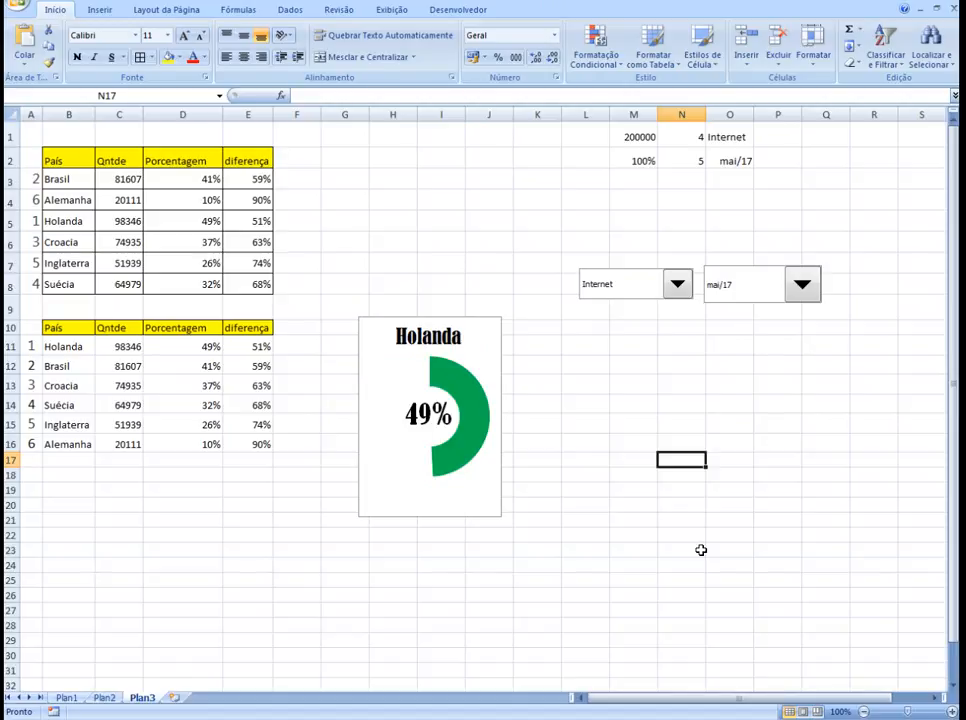
{"action": "left_click", "coordinate": [505, 241]}
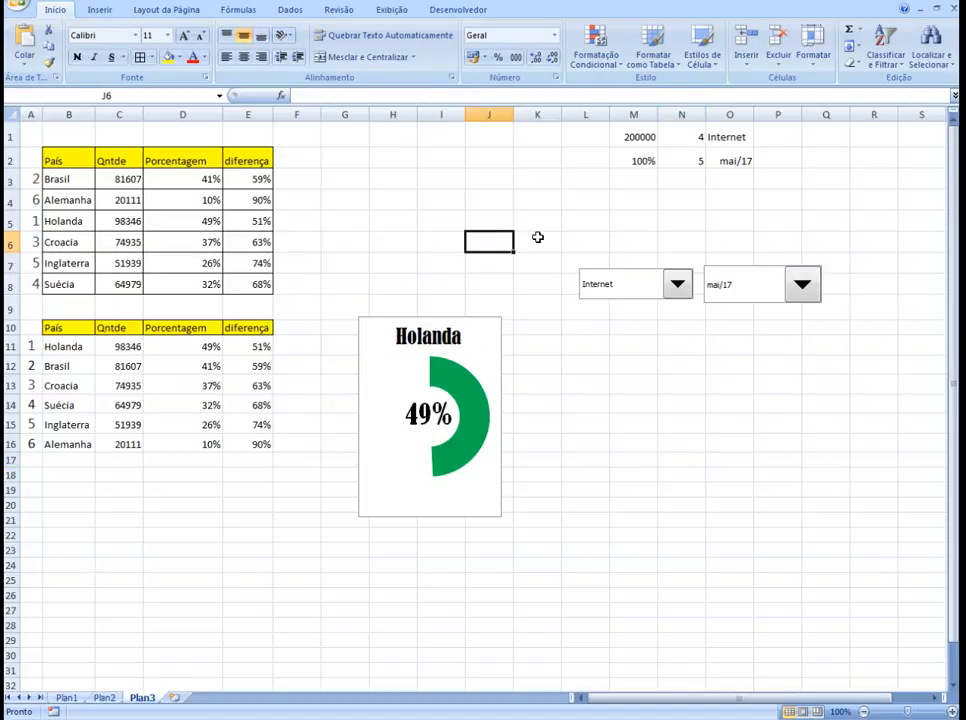